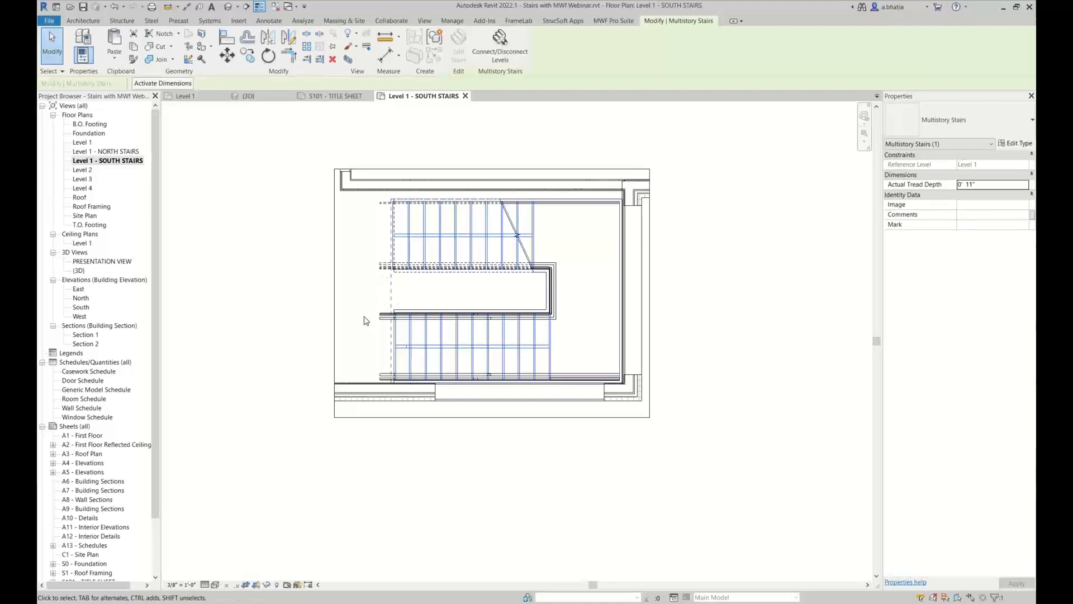
# Extend the lower edge of the South Stairs plan's crop region well below the stairwell
pyautogui.click(431, 423)
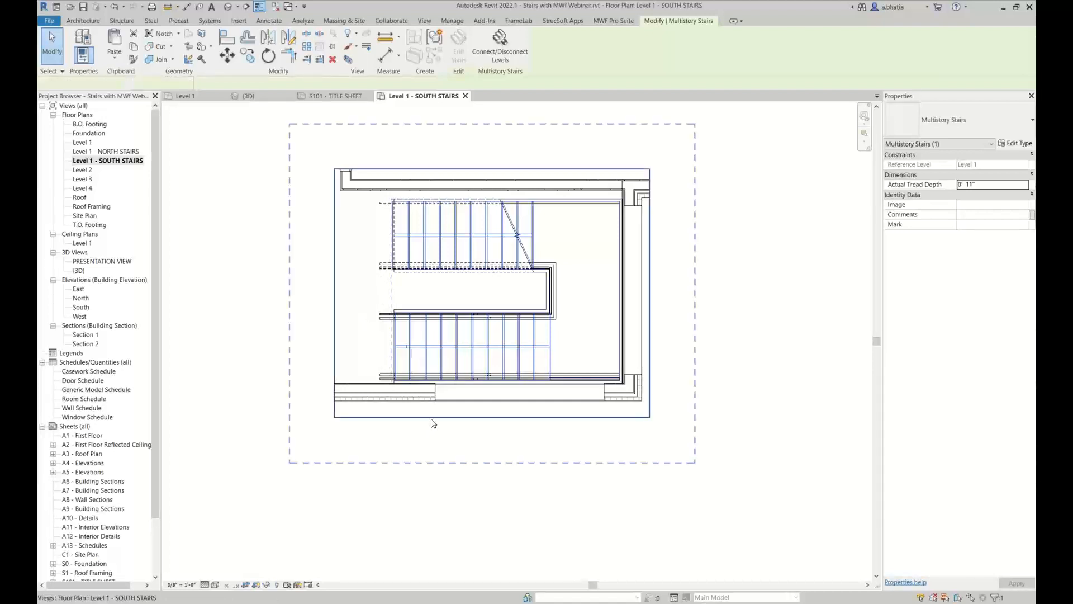
pyautogui.moveTo(514, 347); pyautogui.dragTo(557, 223, button='middle')
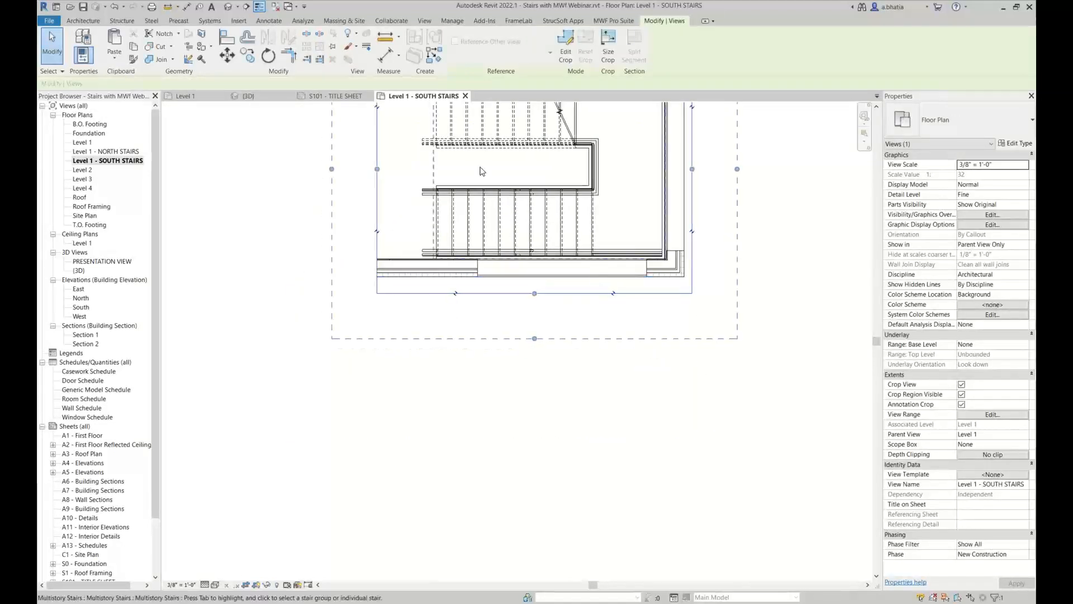
pyautogui.moveTo(515, 350); pyautogui.dragTo(505, 393, button='middle')
pyautogui.moveTo(524, 337); pyautogui.dragTo(513, 548)
pyautogui.scroll(-3, 513, 548)
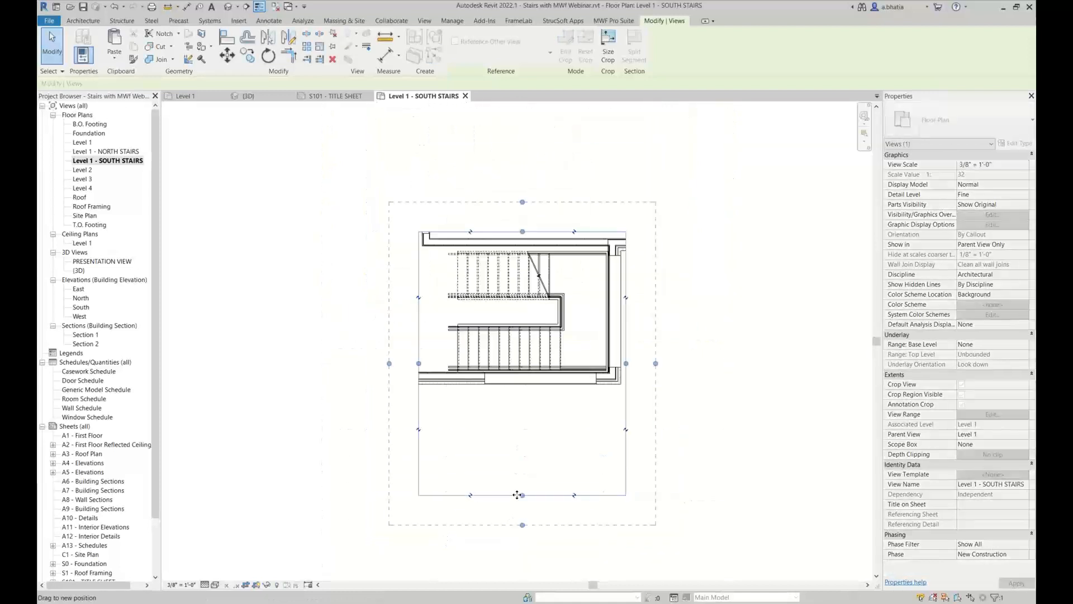
pyautogui.click(497, 467)
pyautogui.scroll(2, 475, 349)
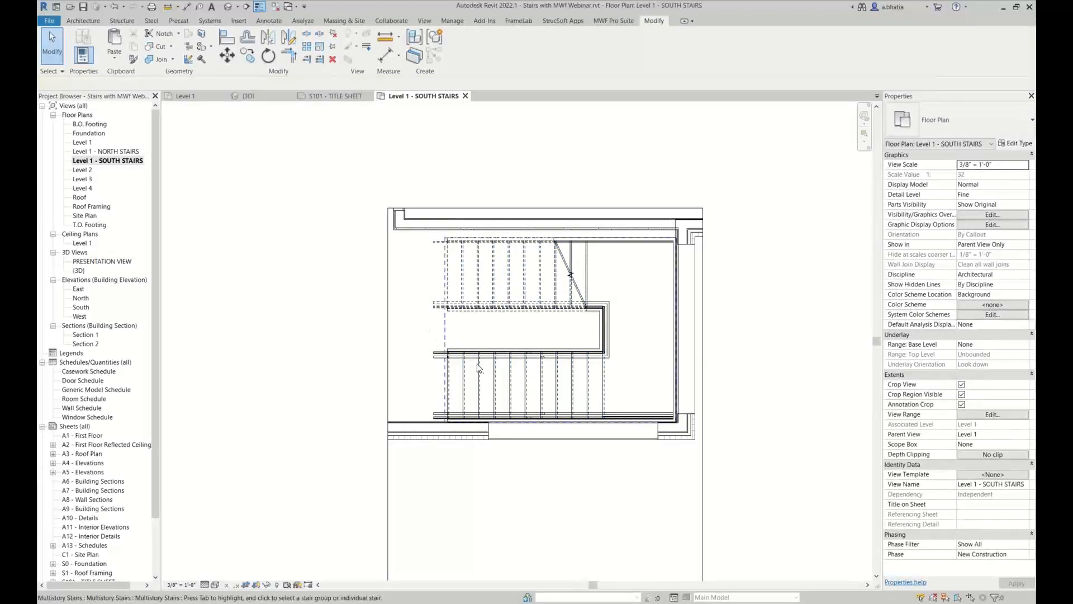
# Open the existing lower stair for editing, inspect the properties of its lower run, and leave the stair edit mode
pyautogui.click(476, 359)
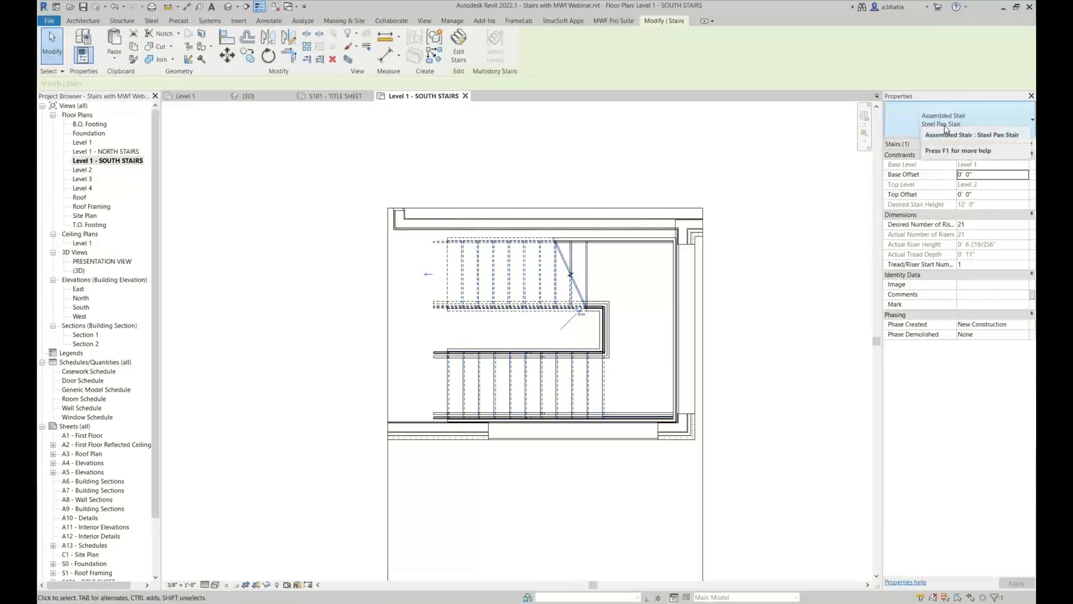
pyautogui.click(459, 48)
pyautogui.click(480, 362)
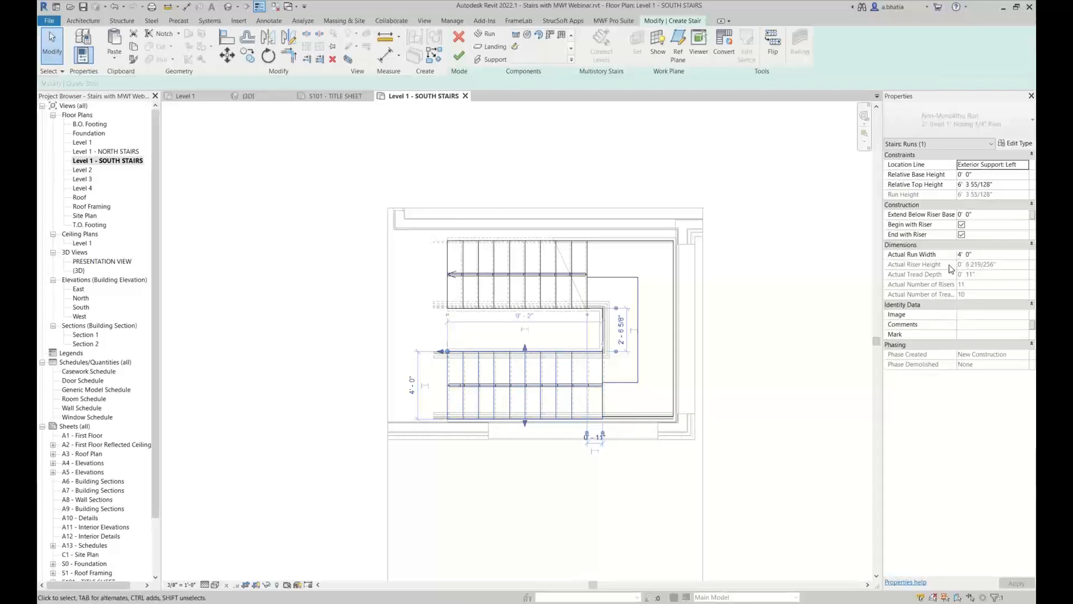
pyautogui.press('Escape')
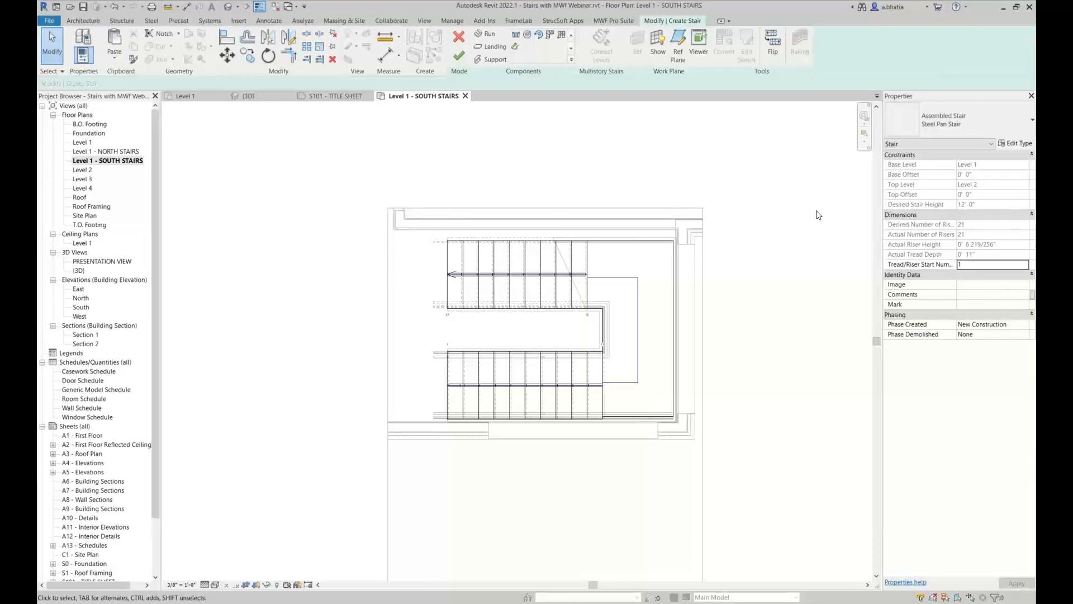
pyautogui.click(463, 39)
# Start a new Steel Pan Stair from Level 1 to Level 2 and check its desired number of risers
pyautogui.moveTo(524, 466)
pyautogui.mouseDown(button='middle')
pyautogui.moveTo(525, 515)
pyautogui.moveTo(524, 270)
pyautogui.moveTo(523, 427)
pyautogui.mouseUp(button='middle')
pyautogui.scroll(-1, 522, 427)
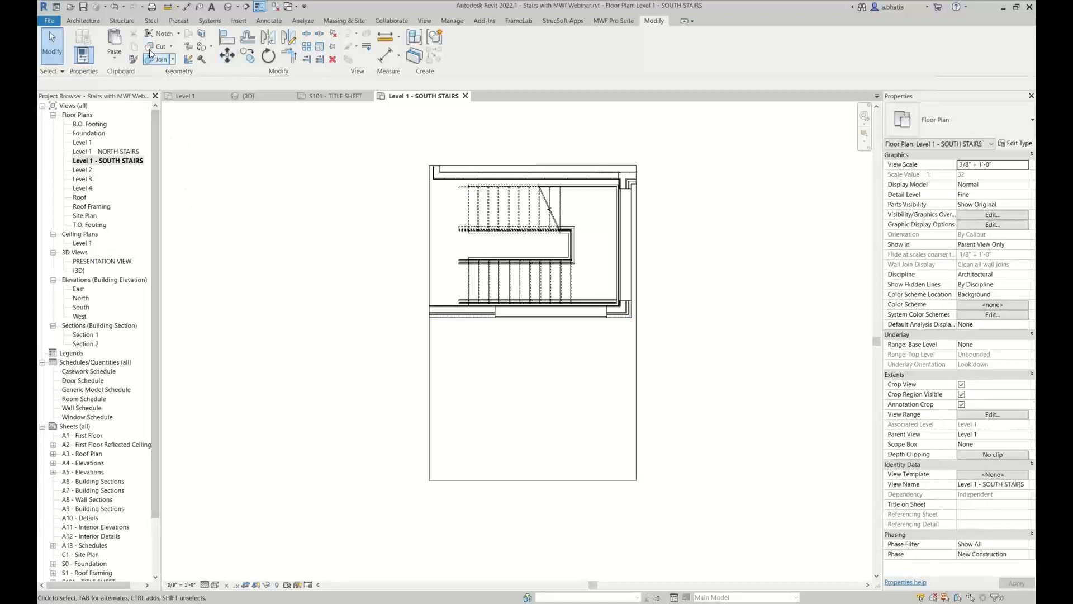
pyautogui.click(97, 20)
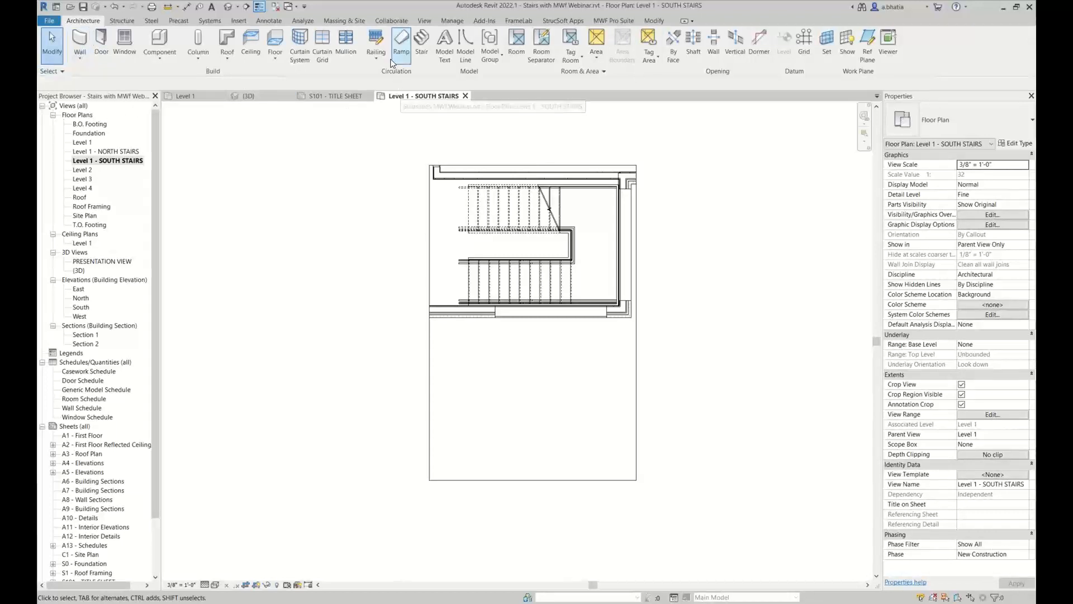
pyautogui.click(420, 51)
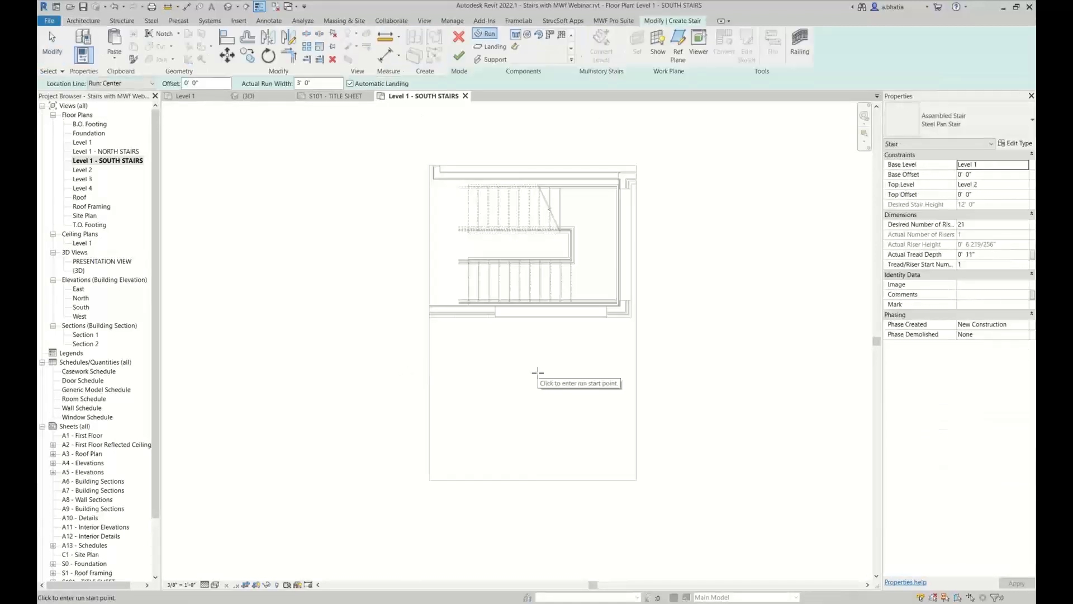
pyautogui.scroll(3, 536, 376)
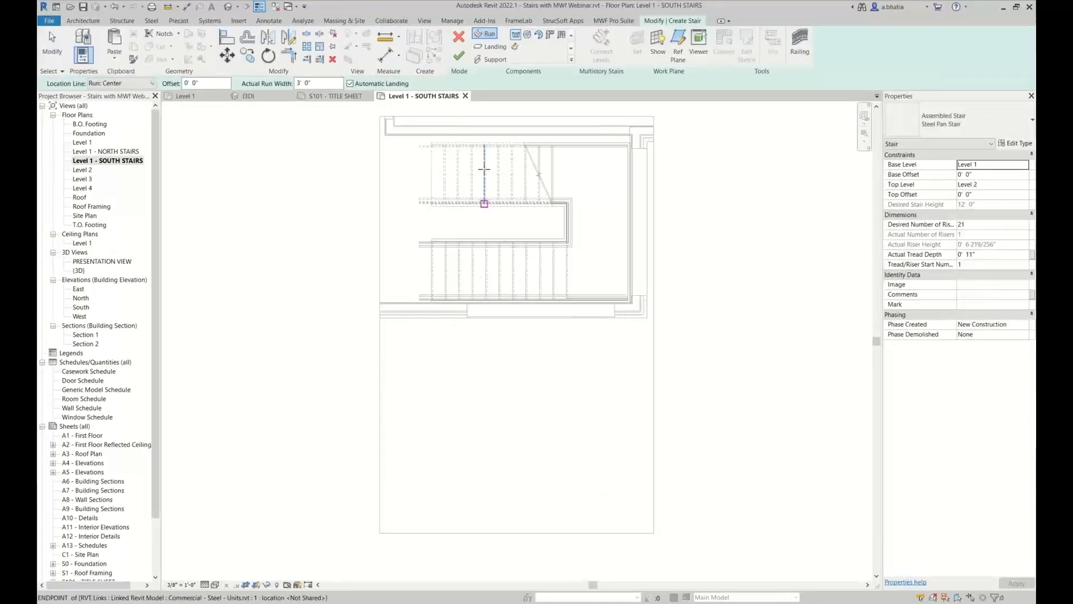
pyautogui.click(962, 224)
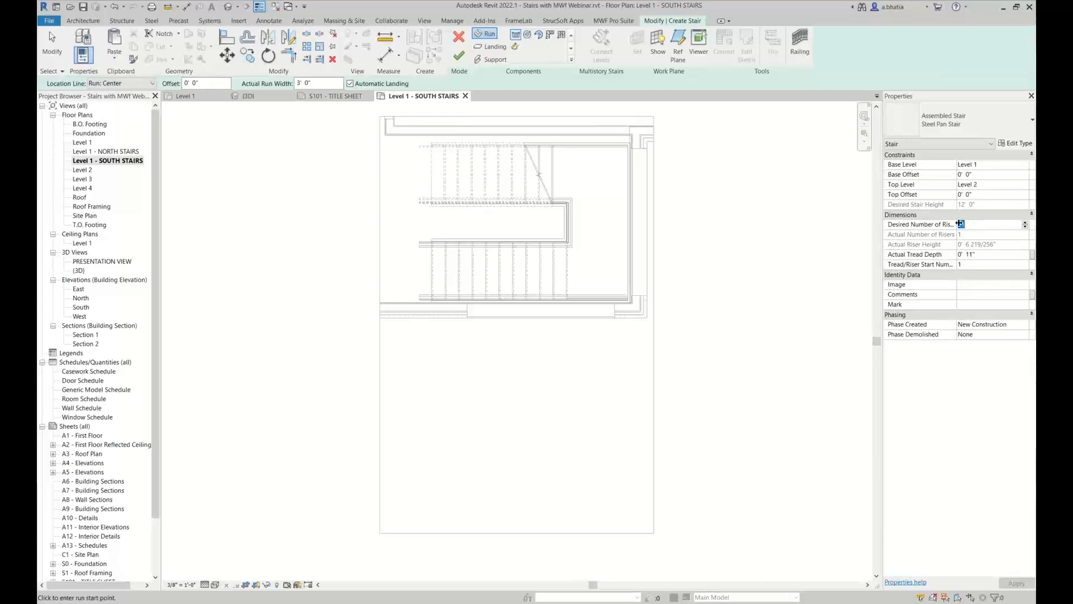
pyautogui.click(972, 208)
# Review the stair type's calculation rules: maximum riser height, minimum tread depth and minimum run width
pyautogui.click(1014, 144)
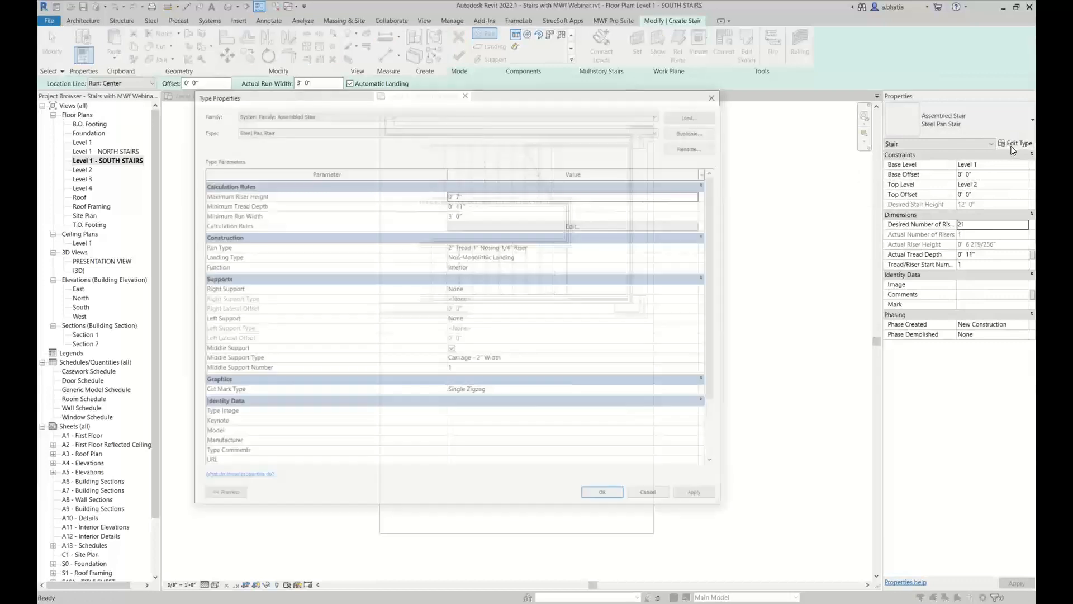
pyautogui.click(544, 195)
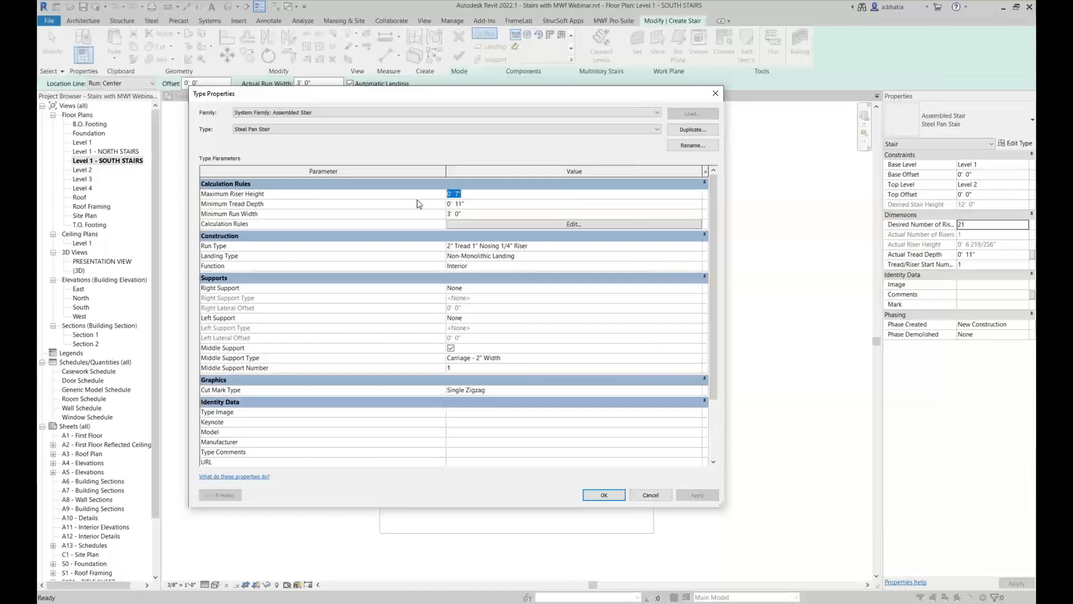
pyautogui.click(468, 196)
pyautogui.click(469, 203)
pyautogui.click(469, 205)
pyautogui.click(484, 214)
pyautogui.doubleClick(457, 214)
pyautogui.moveTo(440, 217); pyautogui.dragTo(428, 220)
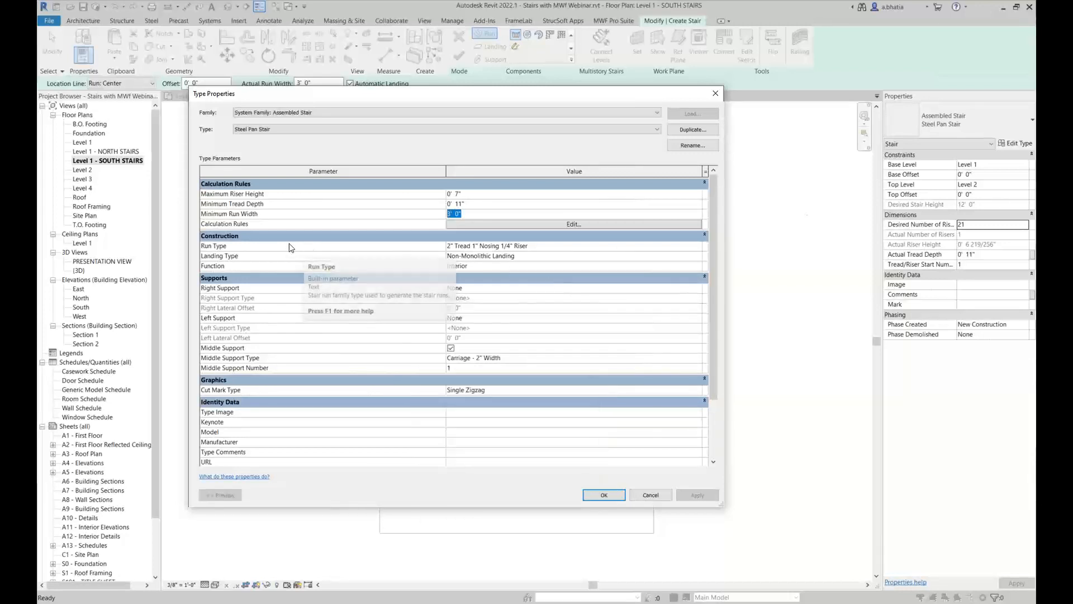
# Open the properties of the stair's run type and review tread material, tread thickness and nosing length
pyautogui.click(566, 248)
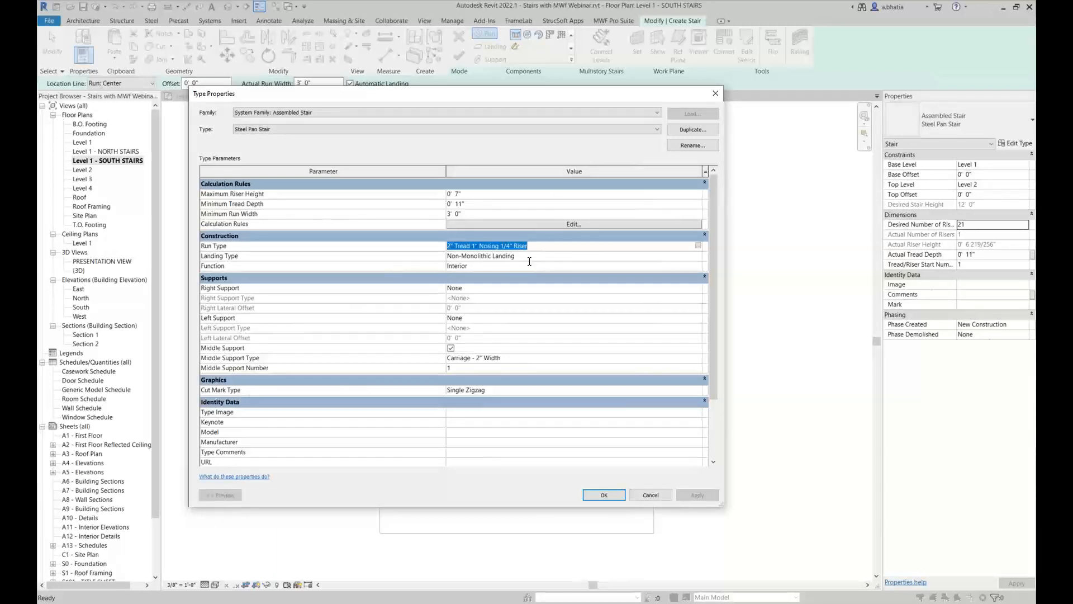
pyautogui.click(698, 245)
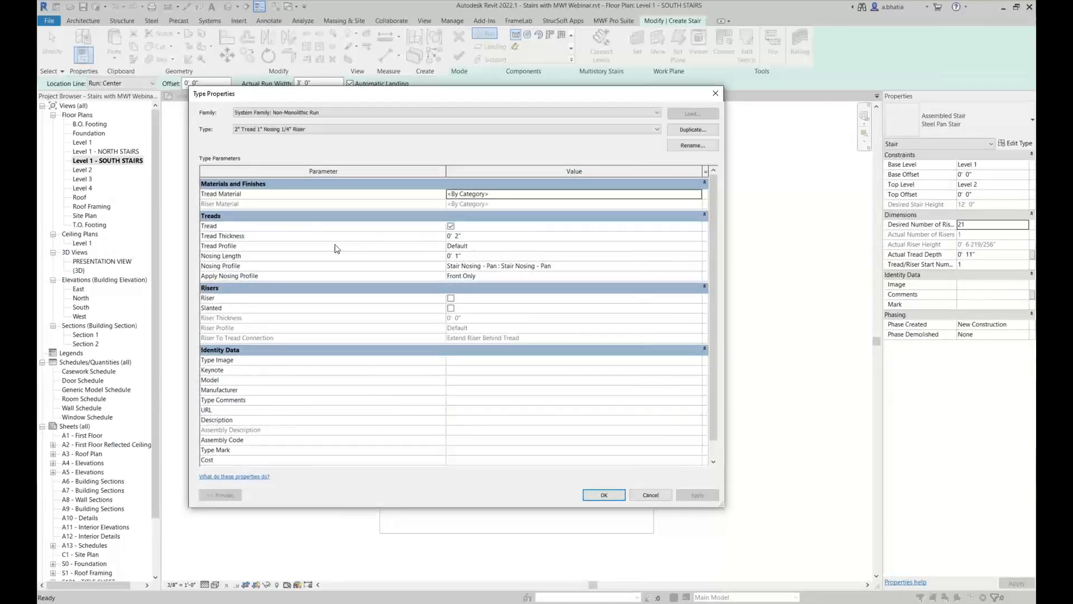
pyautogui.click(532, 194)
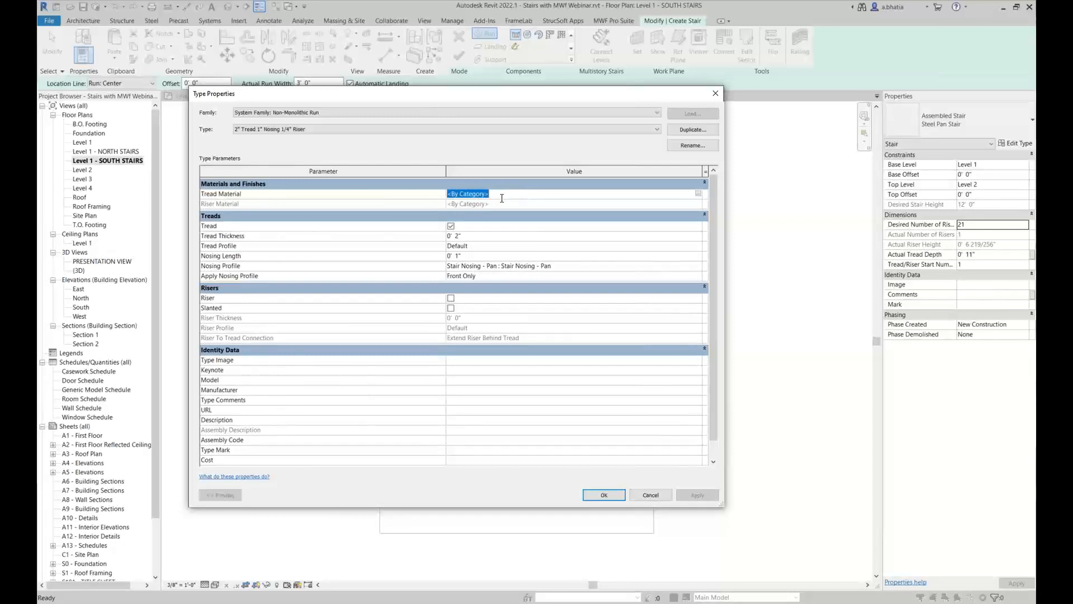
pyautogui.click(503, 228)
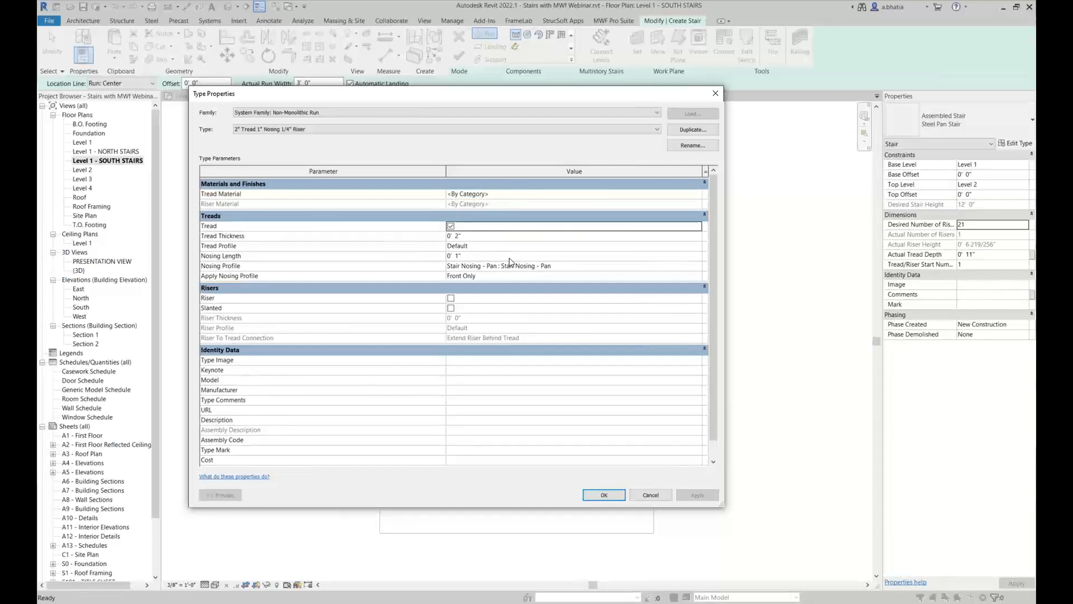
pyautogui.click(515, 236)
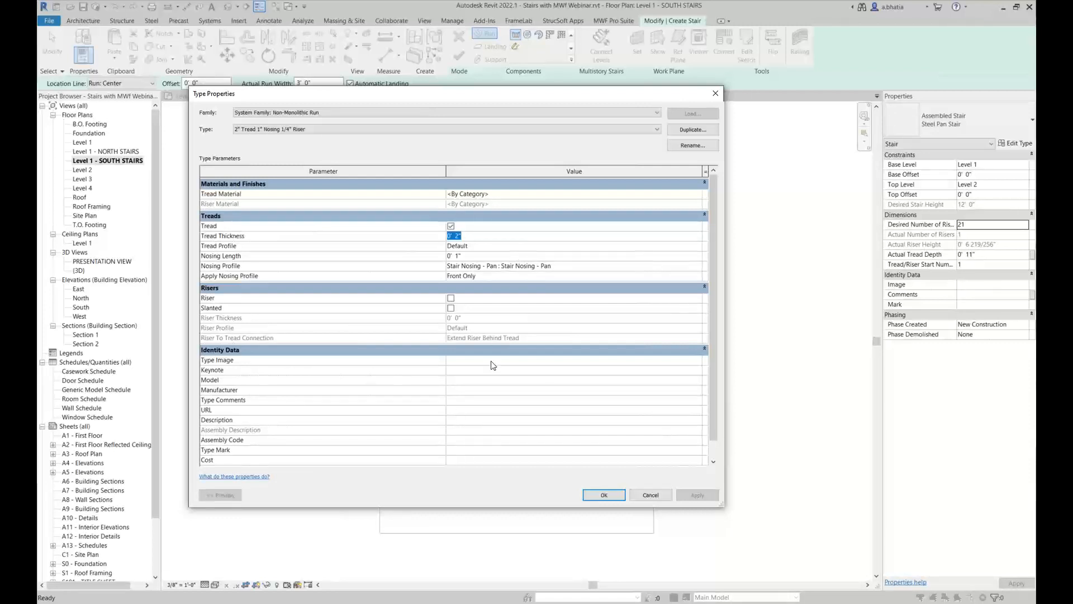
pyautogui.click(489, 254)
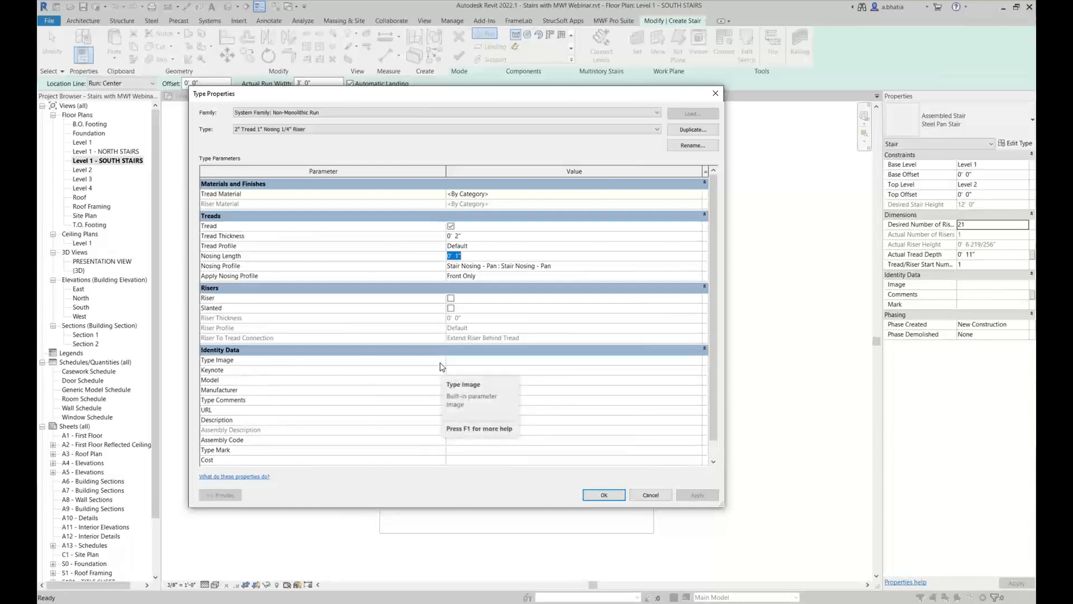
# Review the run type's nosing profile, the sides it applies to and the riser option, and return to the stair type properties
pyautogui.click(608, 266)
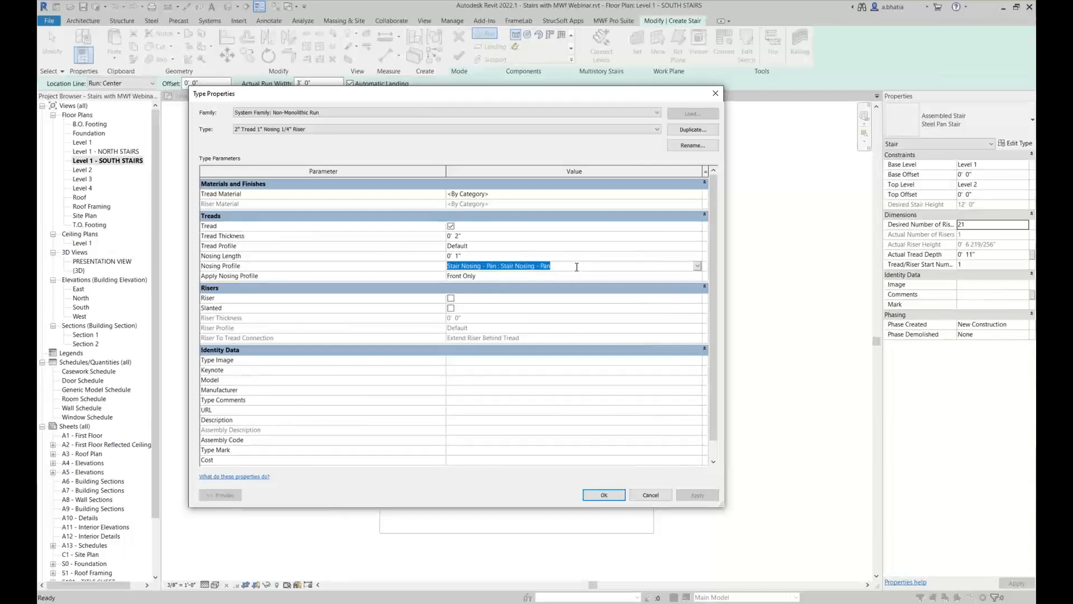
pyautogui.click(487, 274)
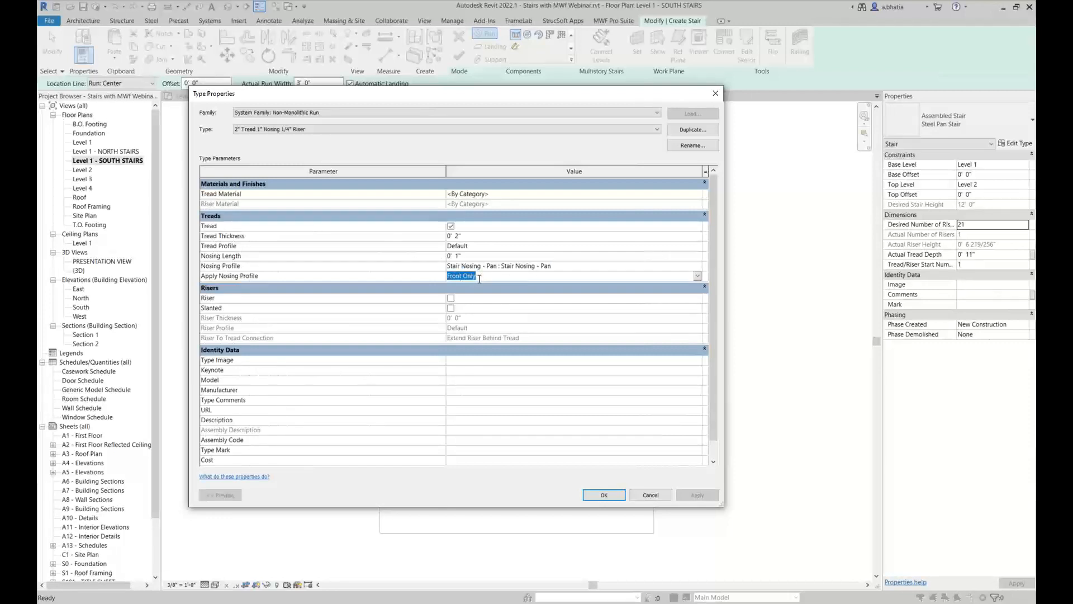
pyautogui.click(697, 276)
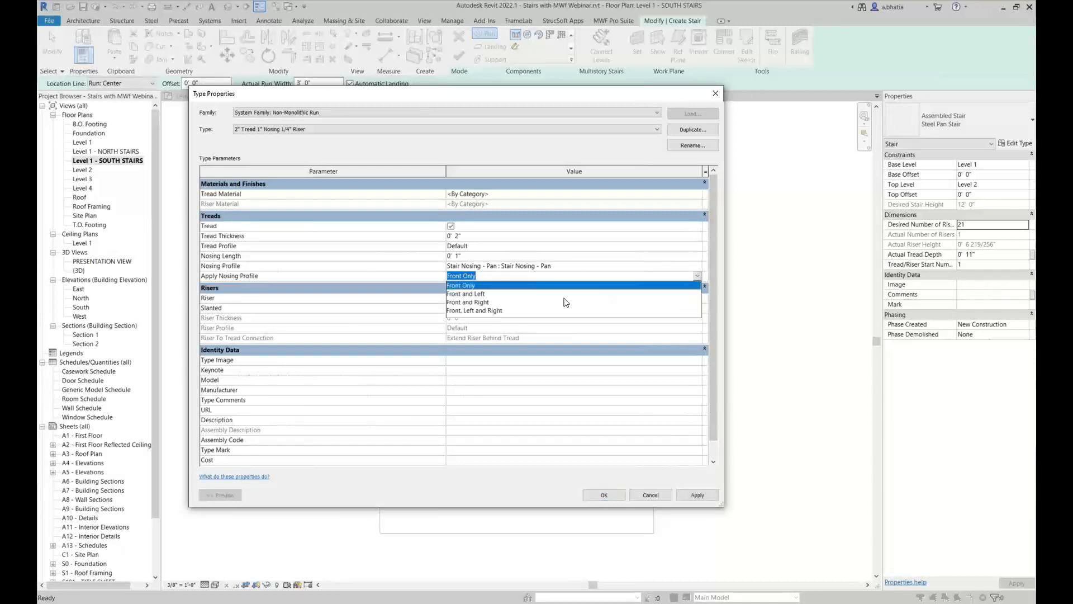
pyautogui.click(495, 274)
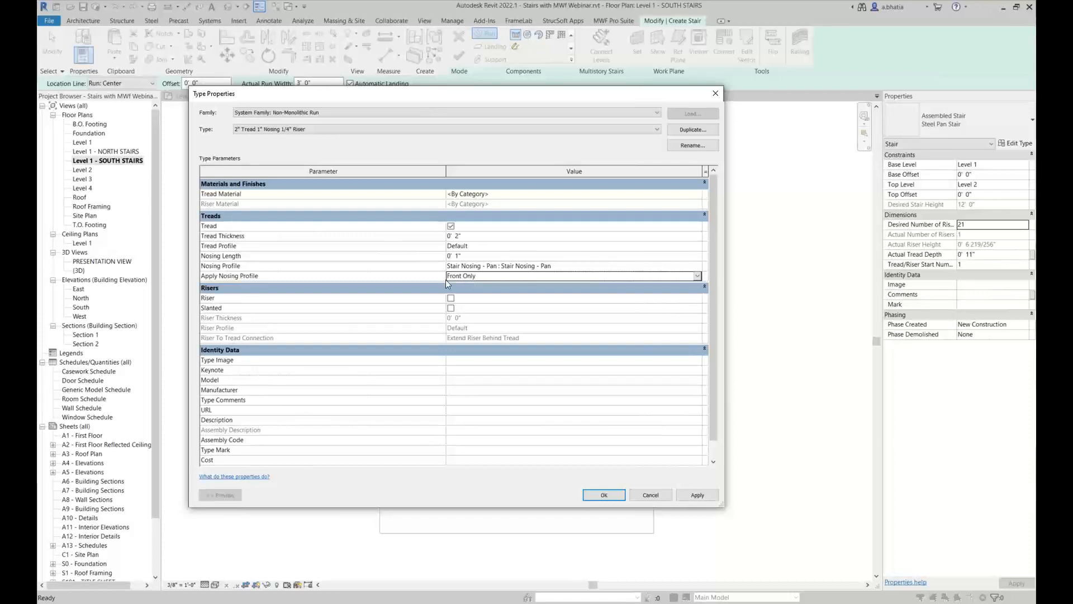
pyautogui.click(484, 274)
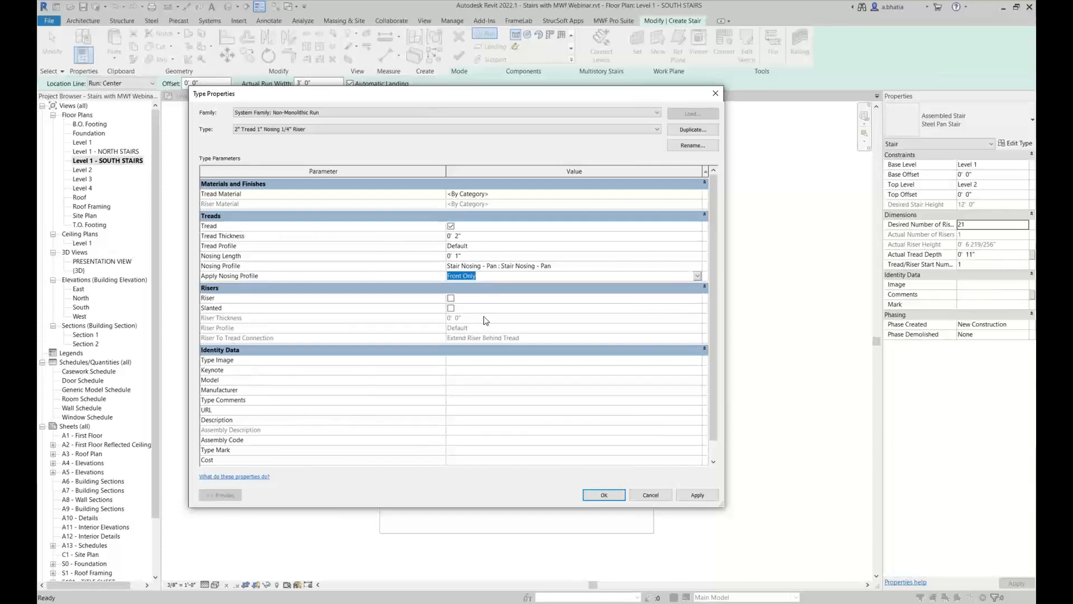
pyautogui.click(377, 297)
pyautogui.click(512, 302)
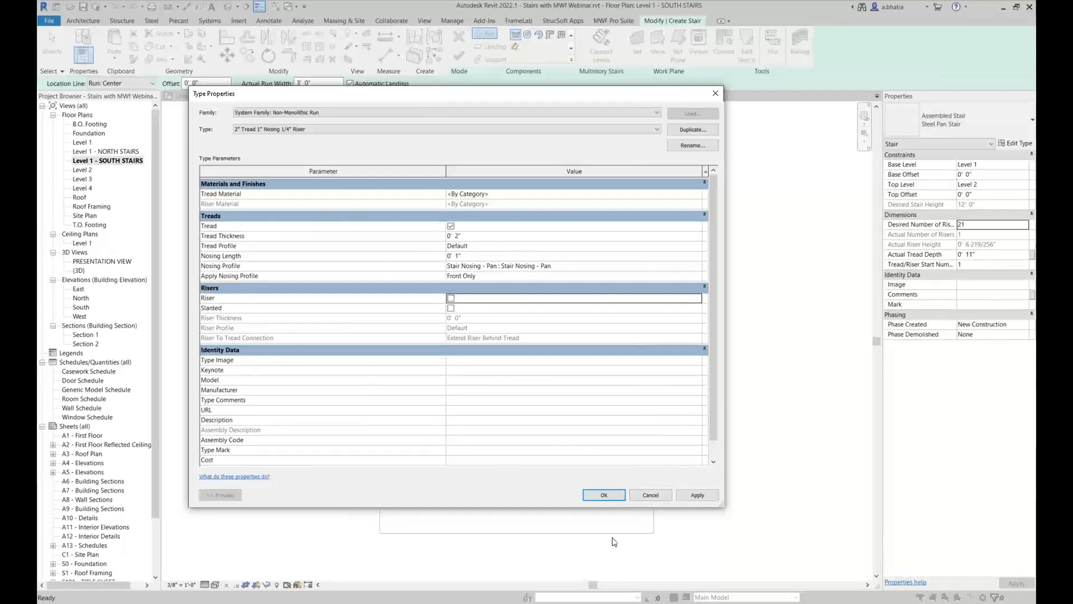
pyautogui.click(586, 495)
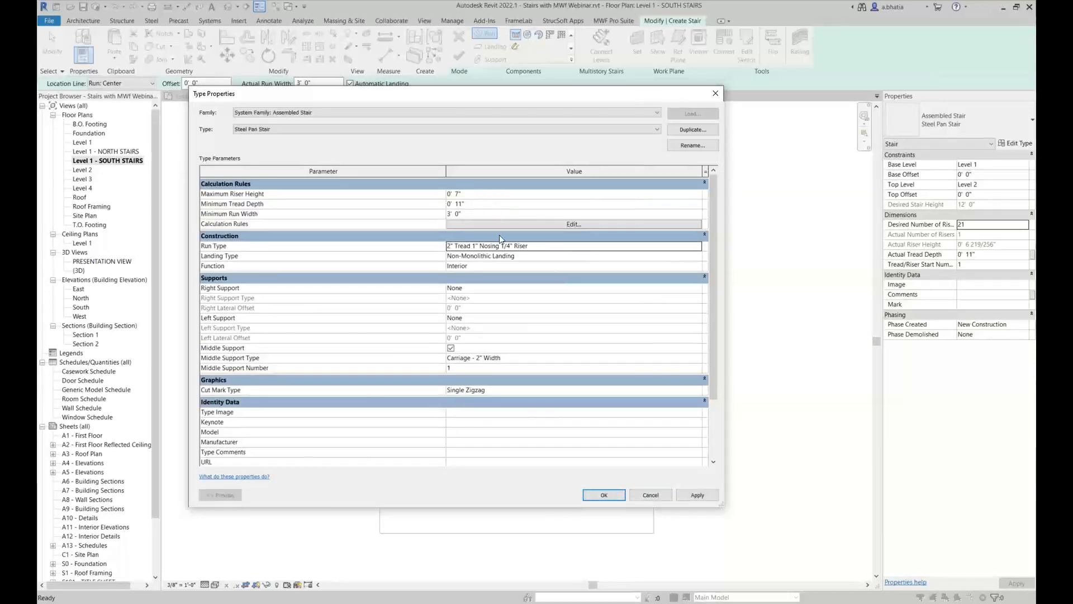
# Check the stair type's function and the available right support options, keeping the right support at None
pyautogui.click(479, 265)
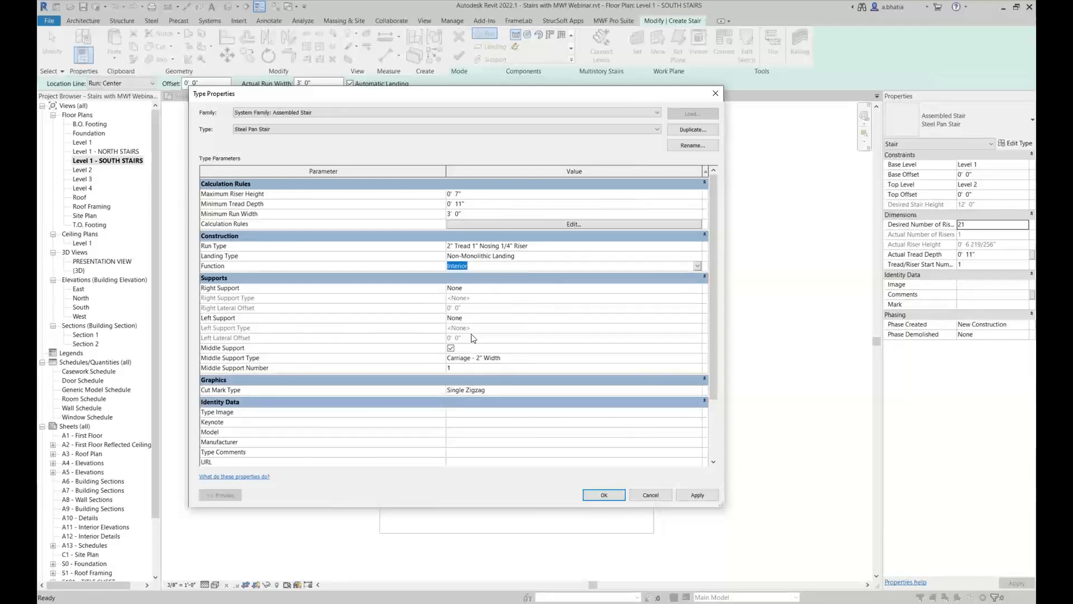
pyautogui.click(697, 288)
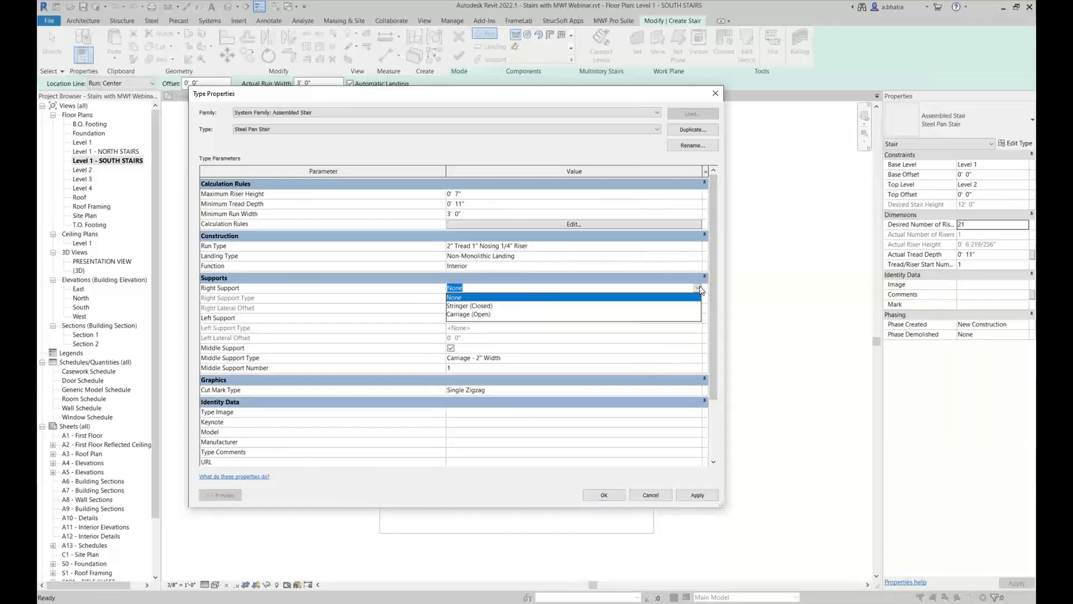
pyautogui.click(470, 296)
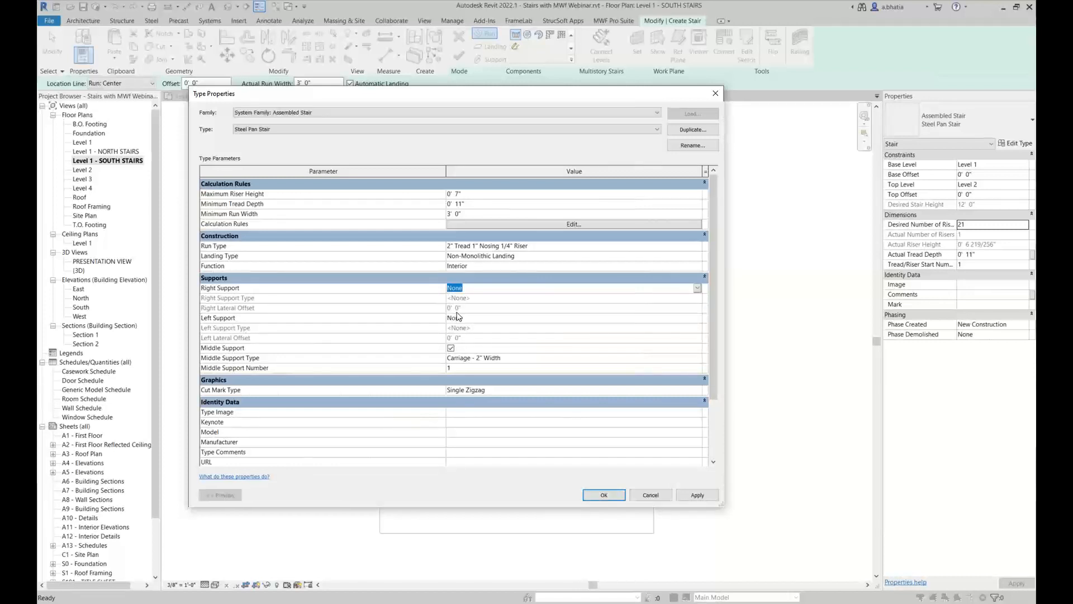
# Set the stair type's middle support number to 2 and accept the type properties
pyautogui.click(462, 358)
pyautogui.click(467, 368)
pyautogui.click(698, 365)
pyautogui.click(698, 365)
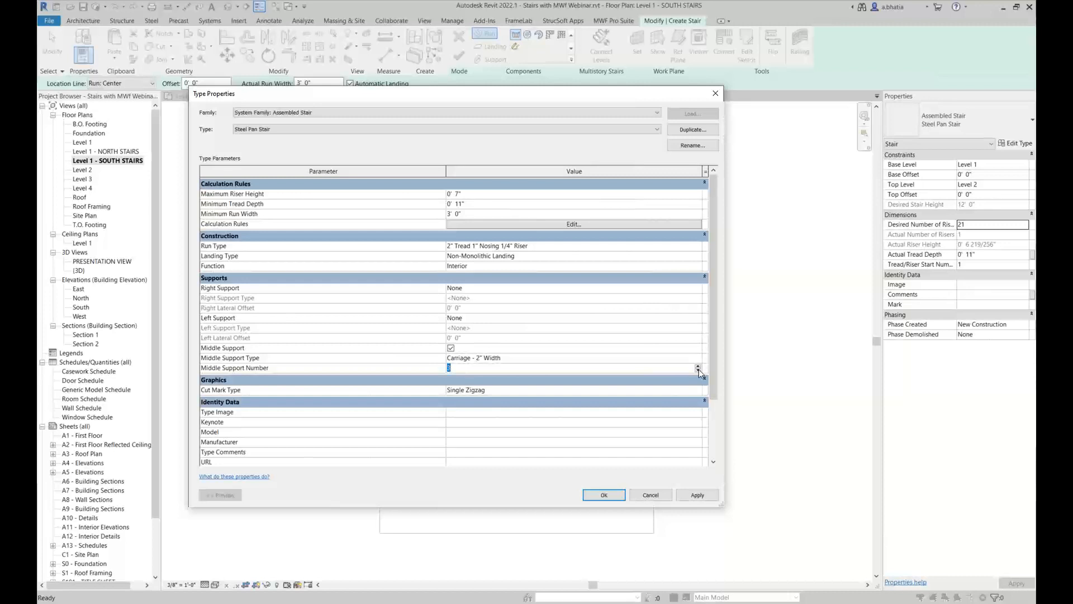
pyautogui.moveTo(572, 95); pyautogui.dragTo(563, 55)
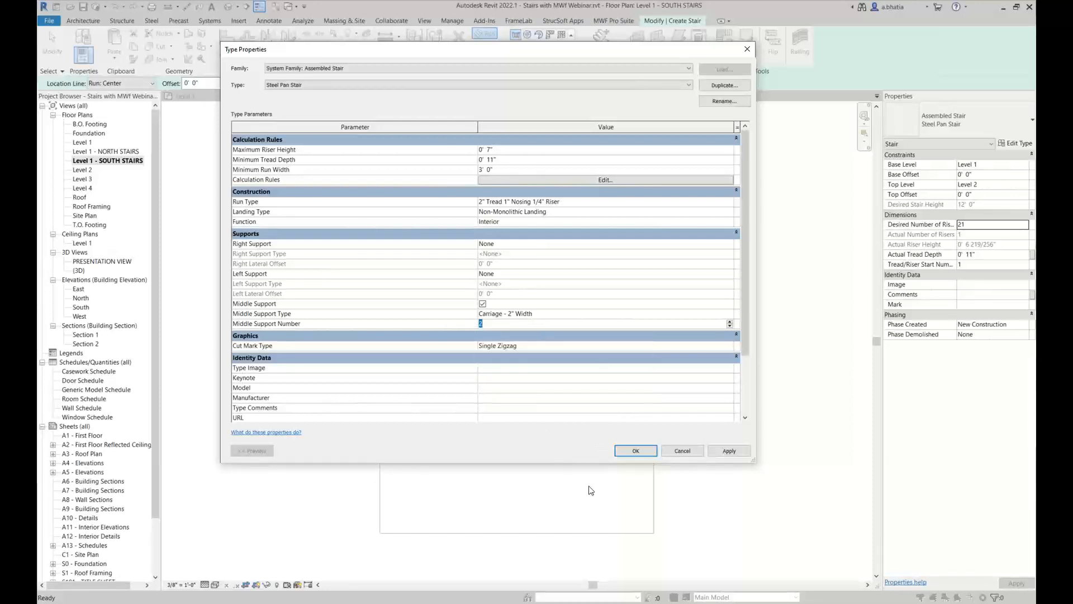
pyautogui.click(616, 452)
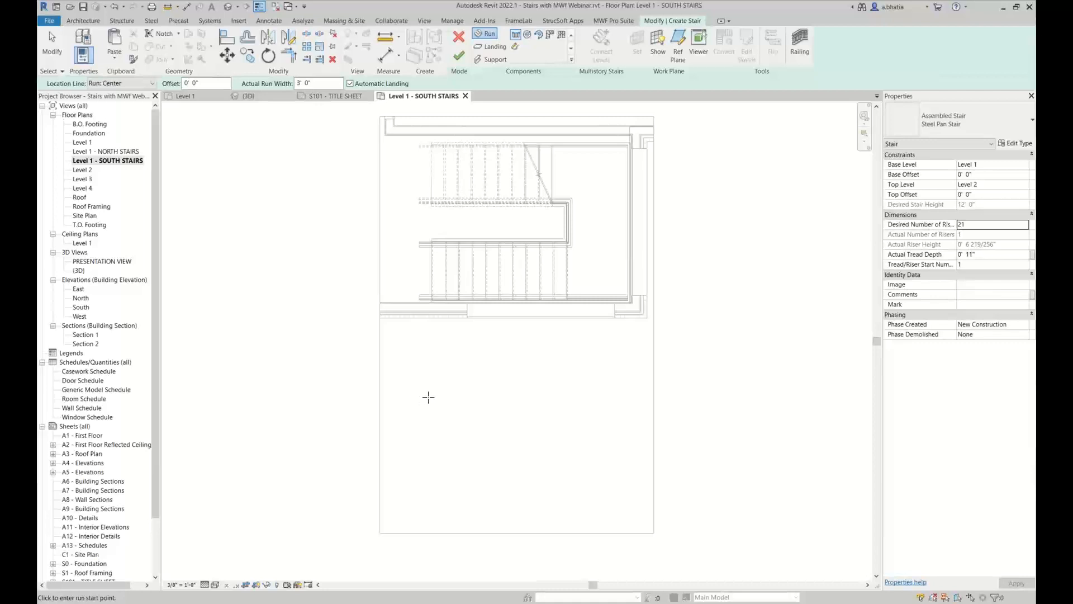
# Check the run's location line options, keeping Run: Center, and examine the linked stair's runs and the open area below it in plan
pyautogui.click(125, 84)
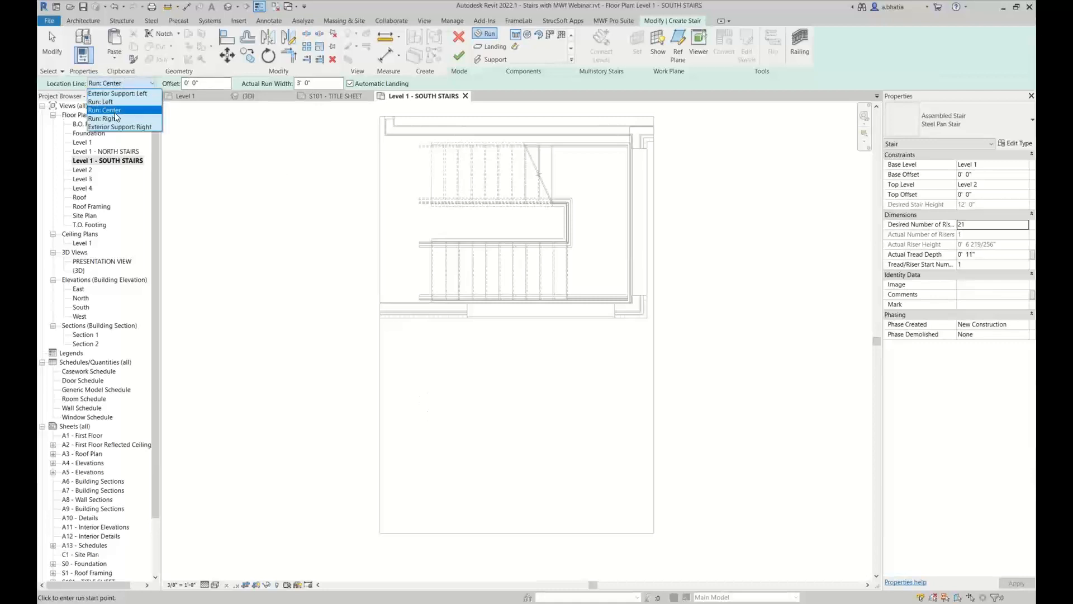
pyautogui.click(112, 83)
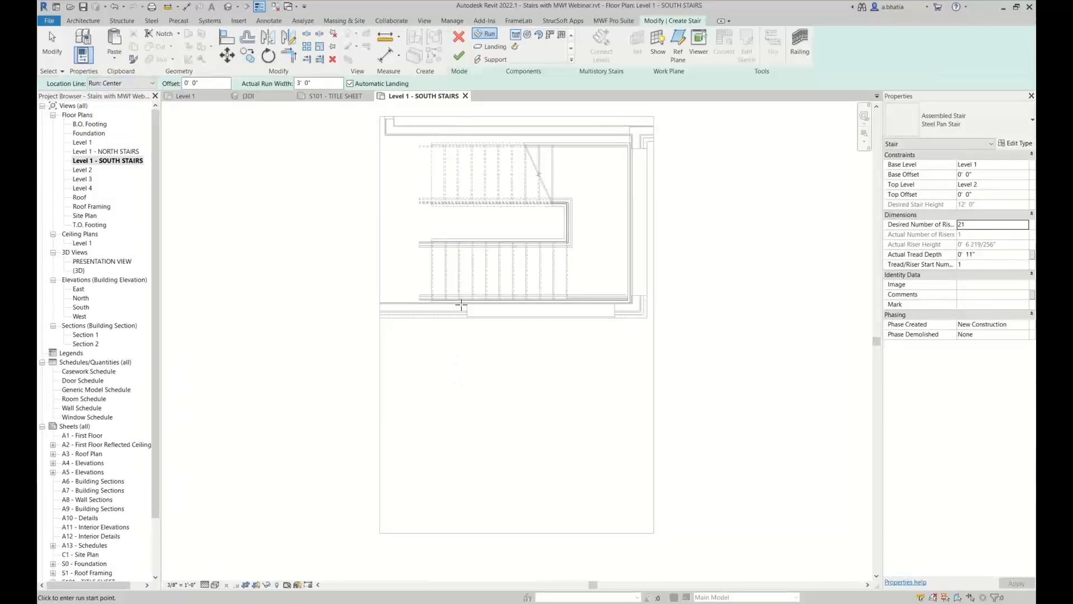
pyautogui.scroll(3, 433, 146)
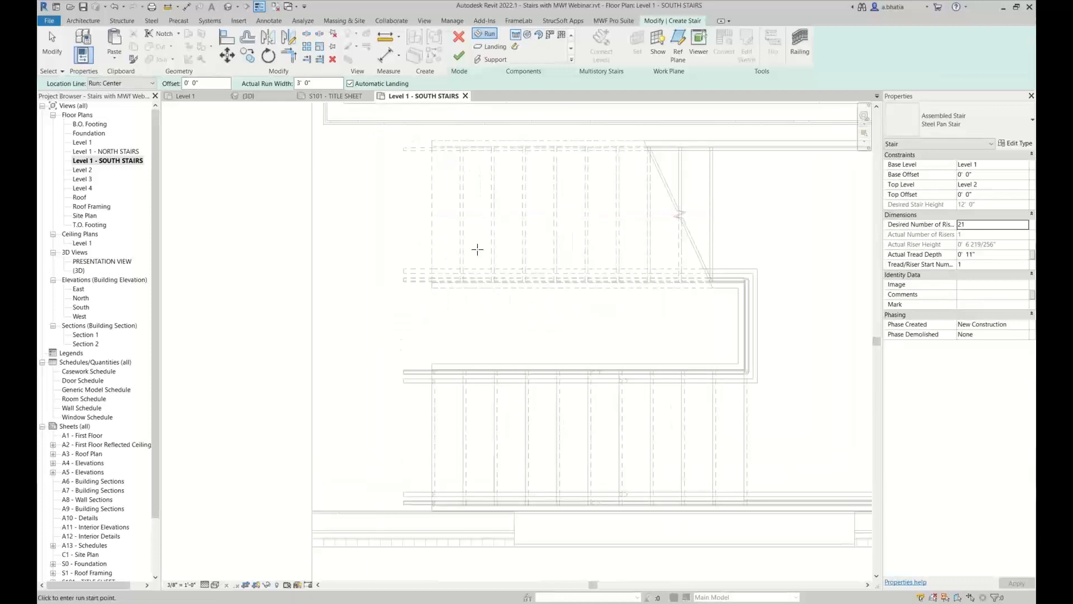
pyautogui.scroll(-3, 473, 313)
pyautogui.scroll(5, 476, 323)
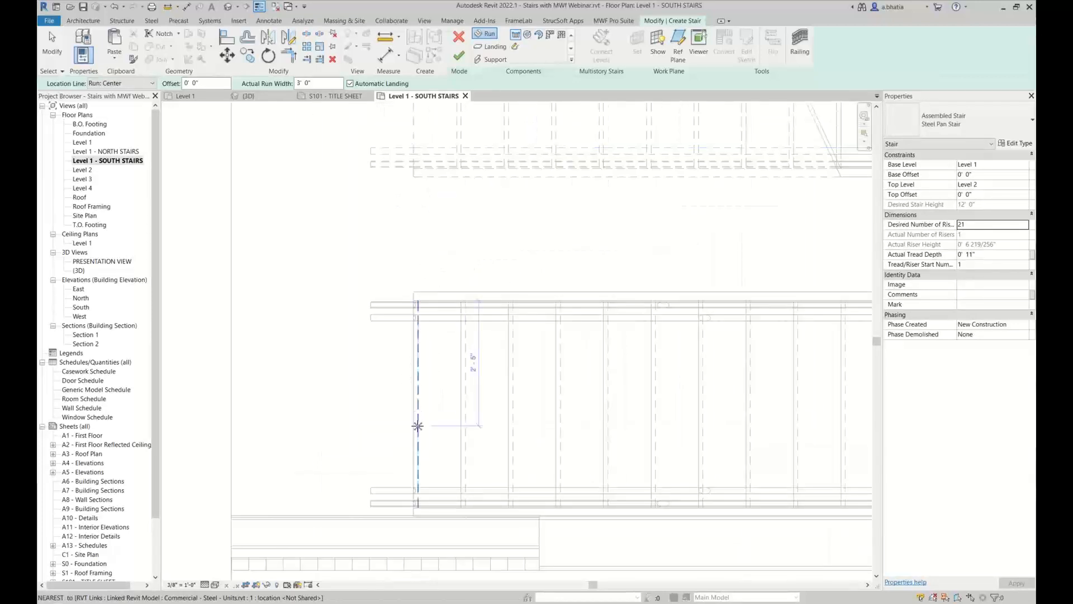
pyautogui.scroll(-3, 418, 447)
pyautogui.scroll(-4, 416, 497)
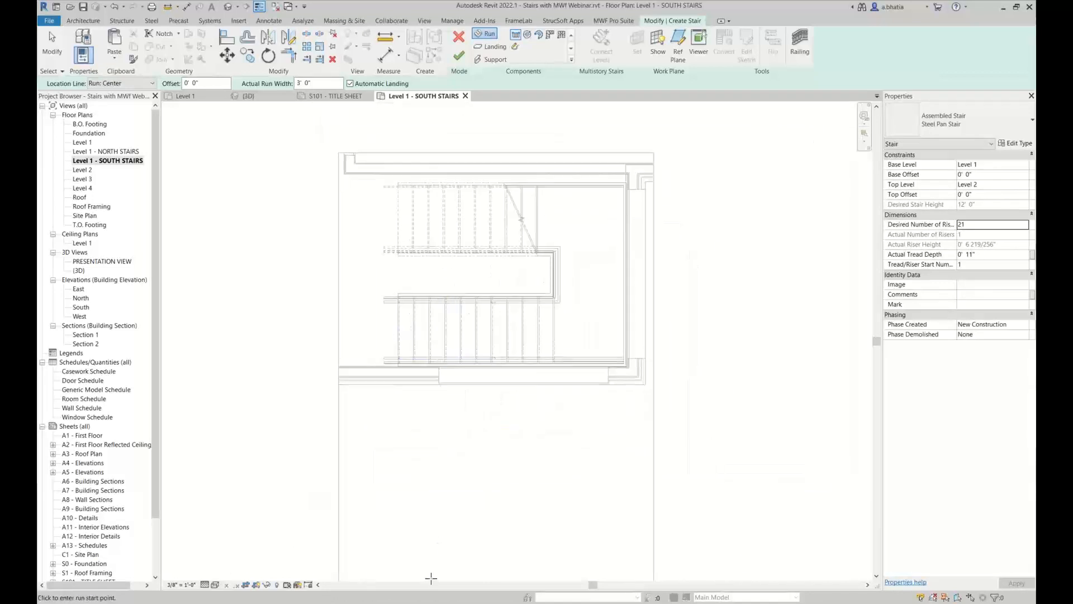
pyautogui.moveTo(437, 540); pyautogui.dragTo(429, 453, button='middle')
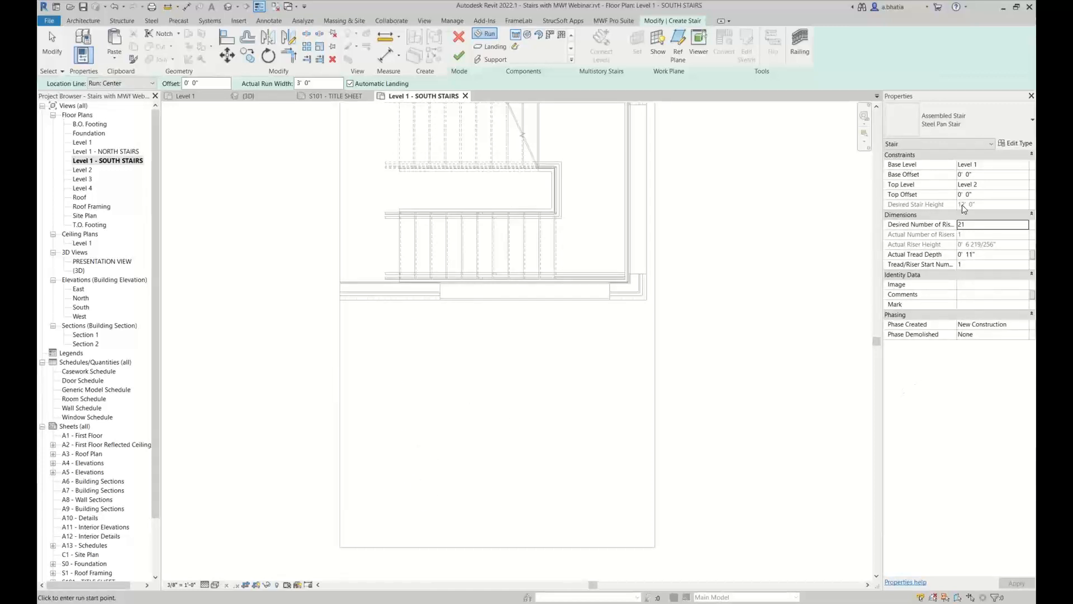
# Check the minimum run width in the stair type properties, cancel them, and set the actual run width to 4' 0"
pyautogui.click(1015, 143)
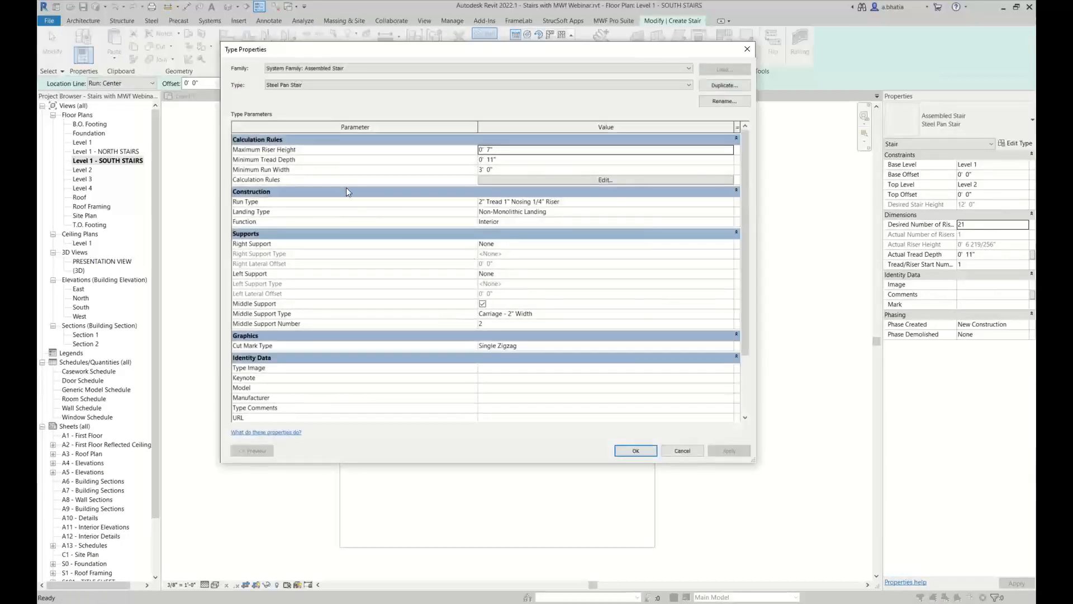
pyautogui.click(489, 169)
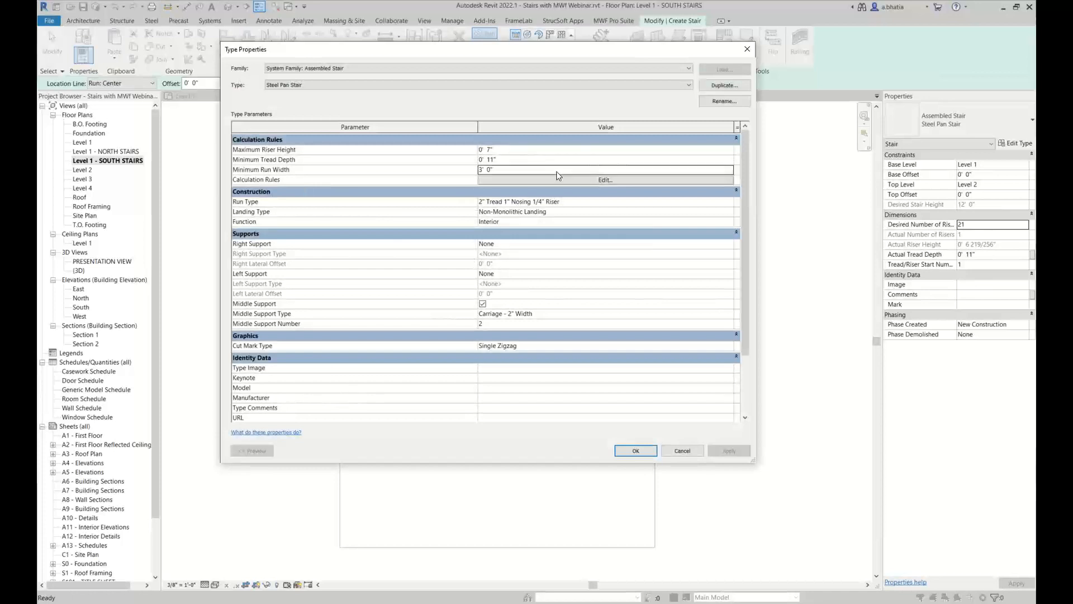
pyautogui.click(682, 451)
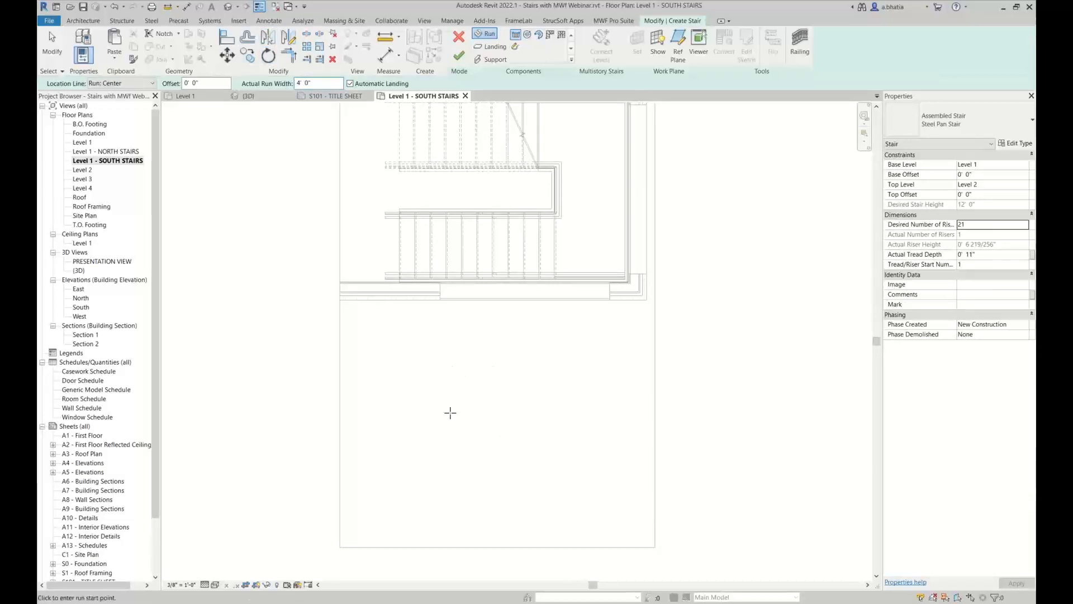
# Draw a run about 9' 2" long below the linked stair and a parallel return run above it, joined by an automatic landing
pyautogui.click(397, 449)
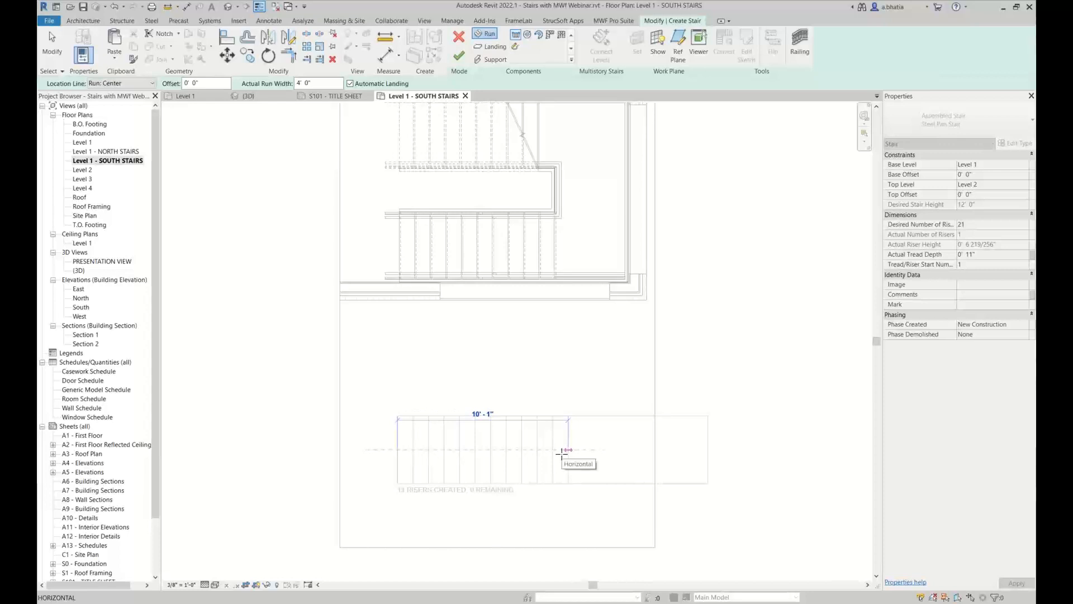
pyautogui.click(553, 450)
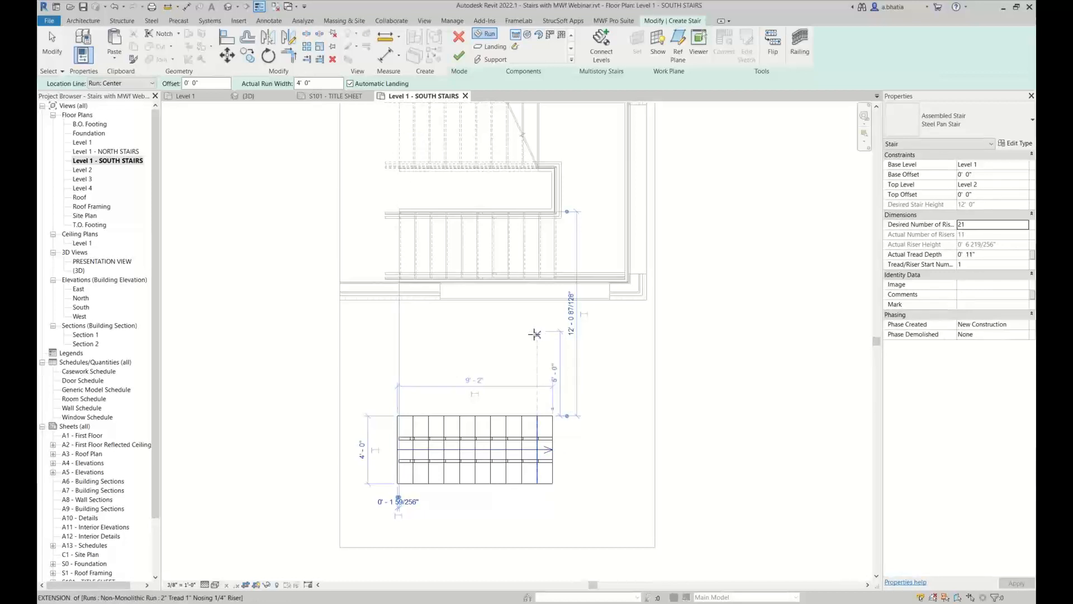
pyautogui.click(535, 351)
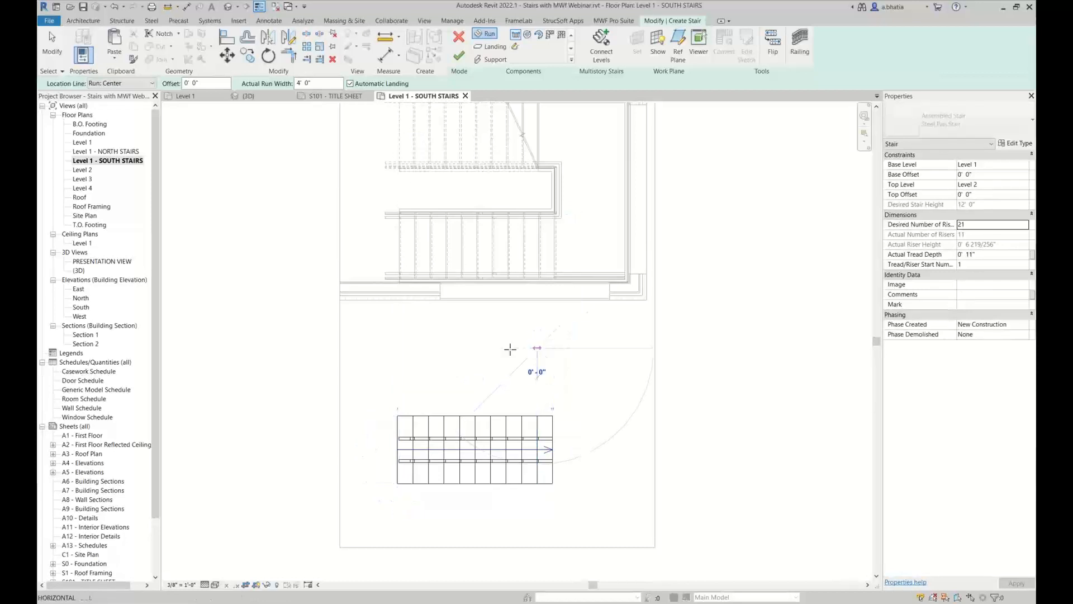
pyautogui.click(393, 346)
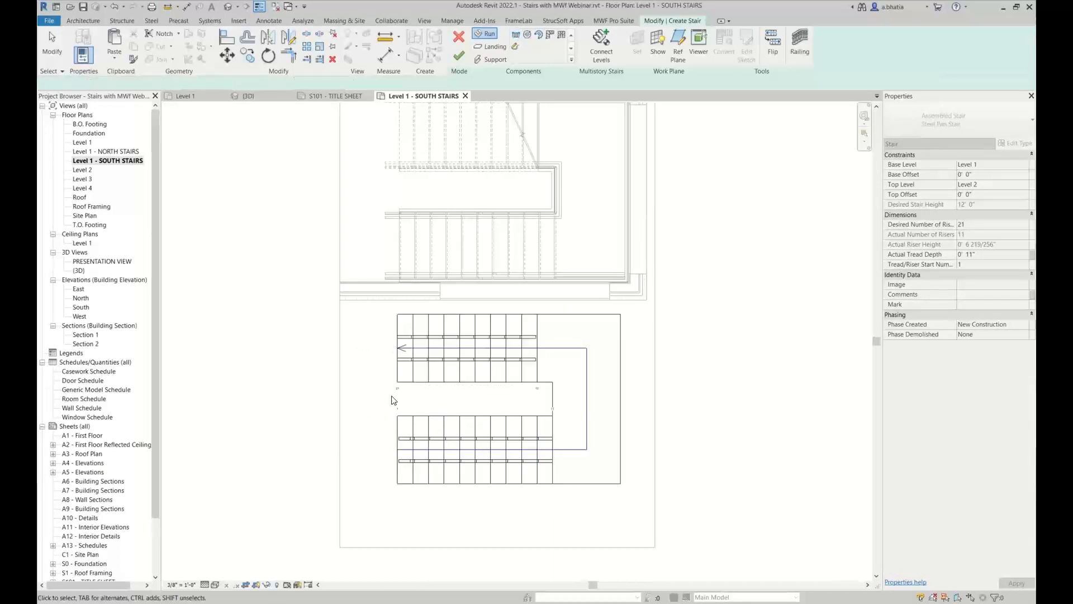
pyautogui.press('Escape')
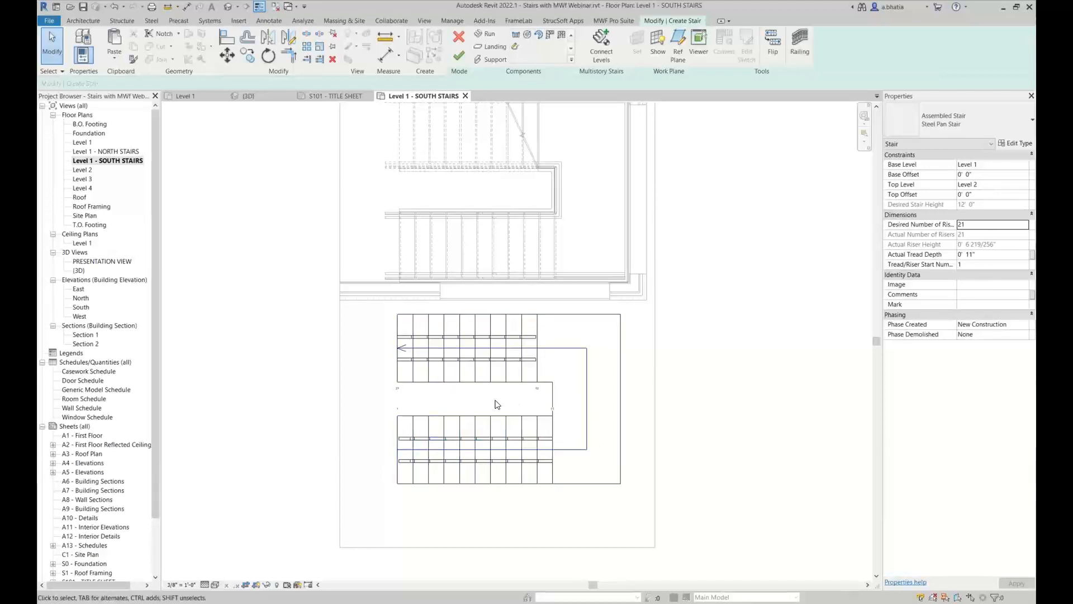
# Place an aligned dimension across the gap between the two runs of the linked stair
pyautogui.moveTo(496, 417); pyautogui.dragTo(488, 456, button='middle')
pyautogui.scroll(1, 501, 232)
pyautogui.press('d')
pyautogui.press('i')
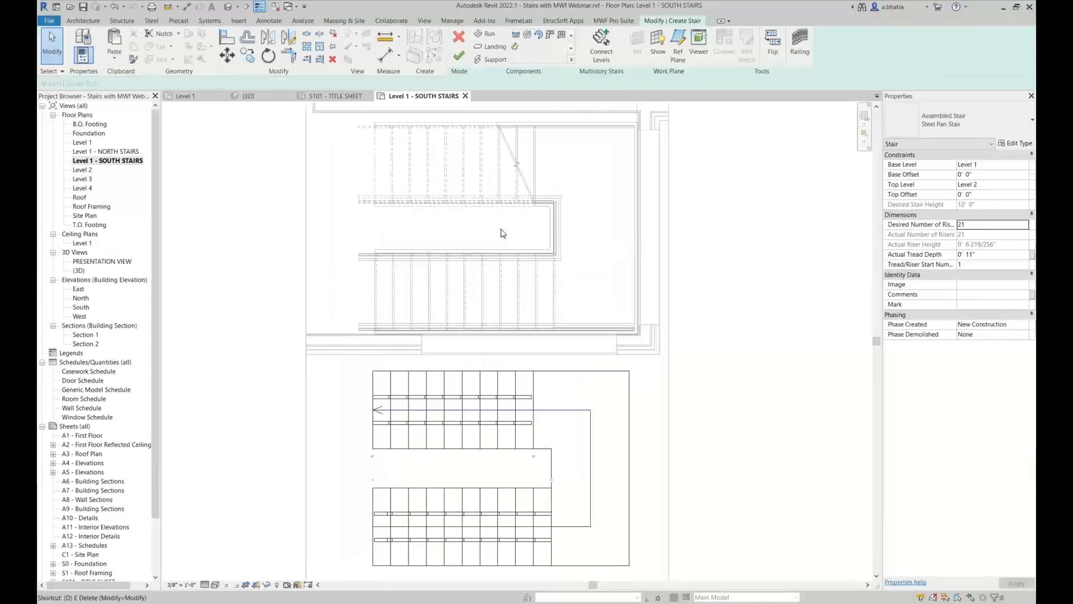
pyautogui.scroll(2, 509, 252)
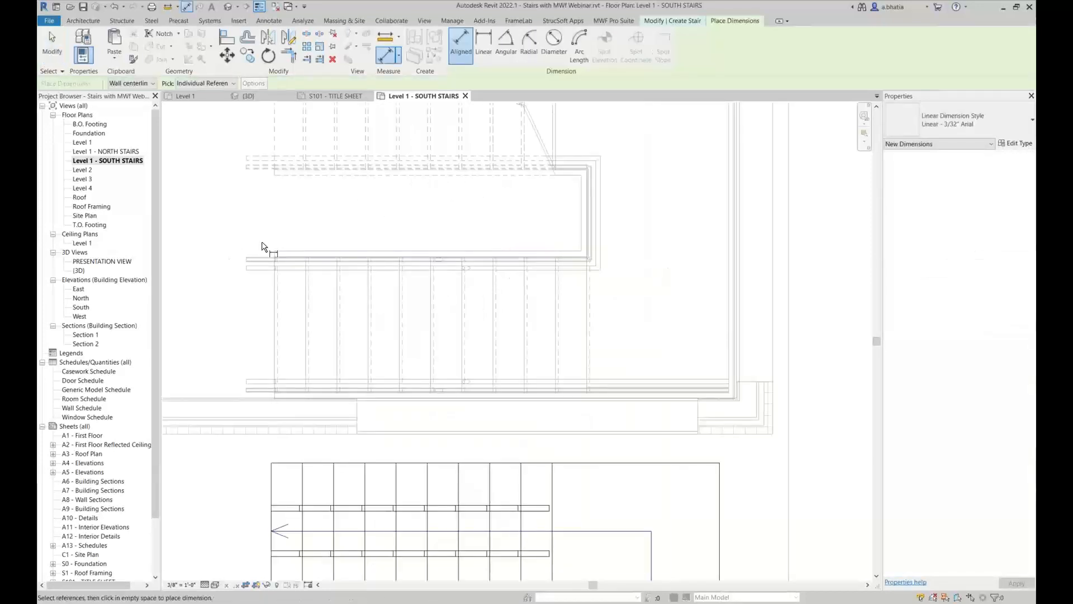
pyautogui.scroll(5, 297, 244)
pyautogui.click(358, 290)
pyautogui.scroll(-5, 359, 290)
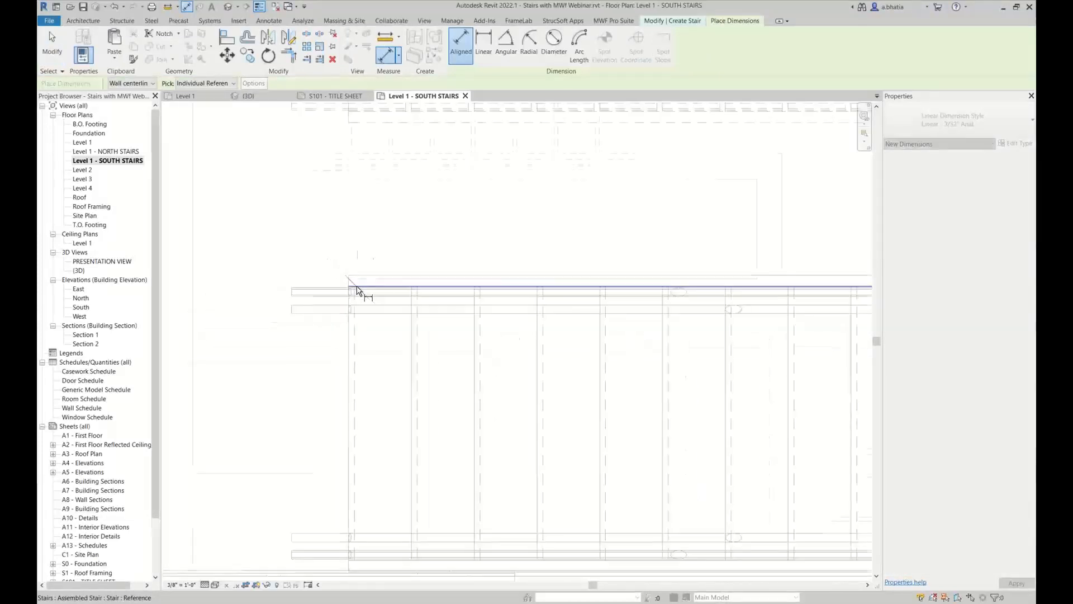
pyautogui.scroll(3, 366, 204)
pyautogui.scroll(2, 353, 173)
pyautogui.click(355, 169)
pyautogui.scroll(-4, 480, 238)
pyautogui.click(363, 264)
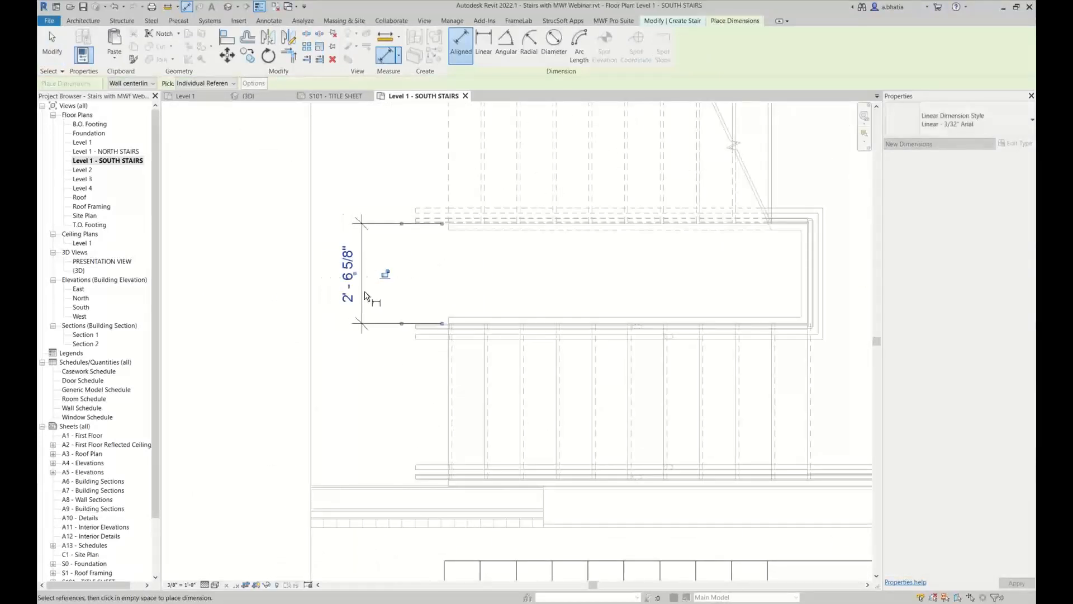
# Copy the gap dimension's value from its text settings, cancel the settings without changes, and delete the dimension
pyautogui.press('Escape')
pyautogui.click(352, 262)
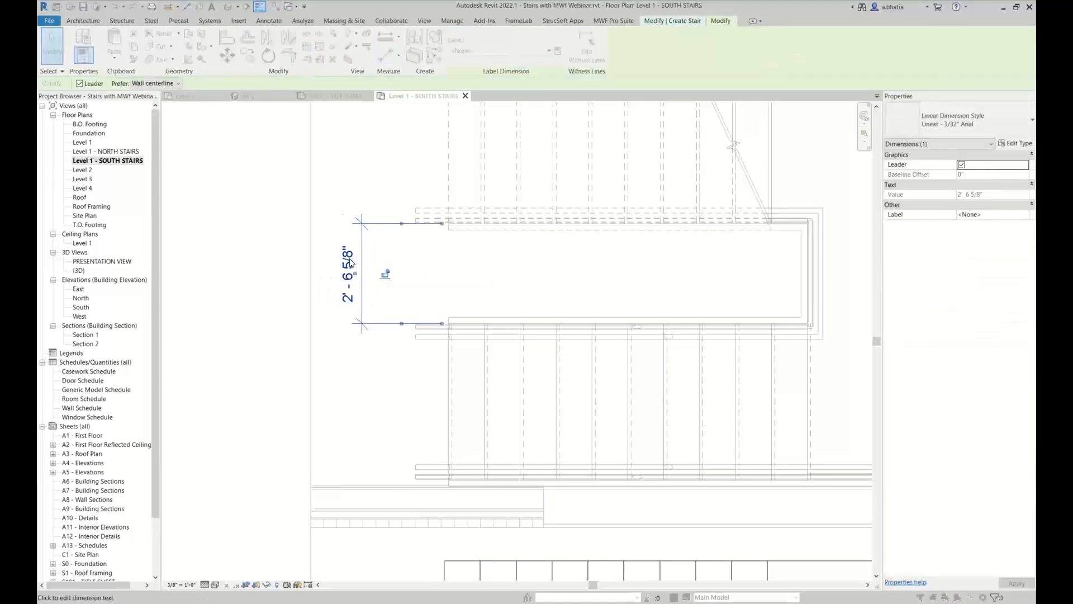
pyautogui.moveTo(538, 244); pyautogui.dragTo(517, 246)
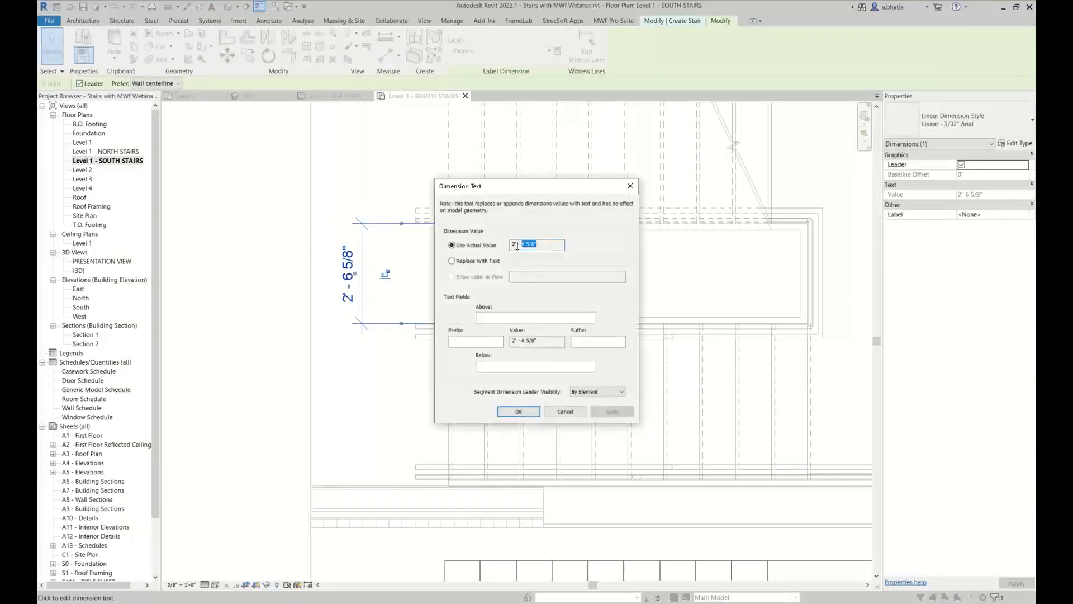
pyautogui.click(564, 411)
pyautogui.scroll(-4, 547, 261)
pyautogui.press('Escape')
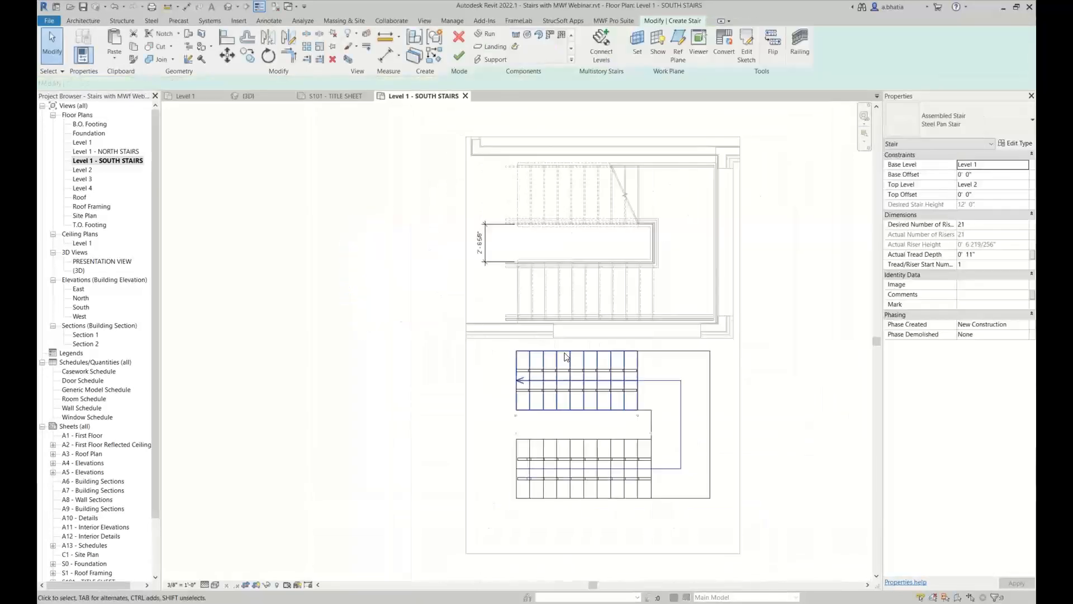
pyautogui.click(482, 249)
pyautogui.press('Delete')
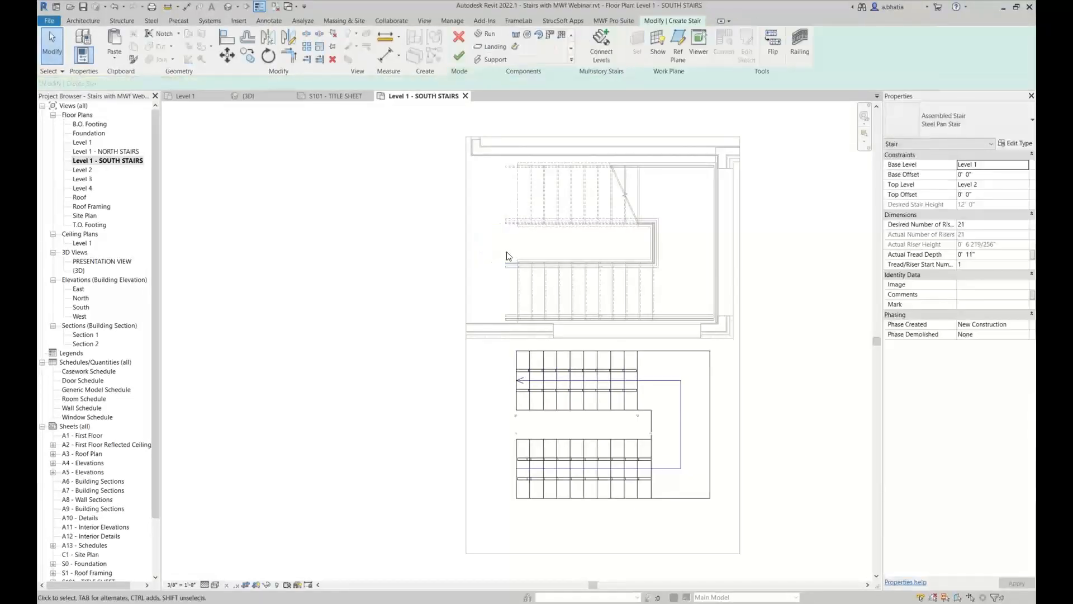
# Select the new stair's lower run and set its gap to the upper run to 2' 6 5/8"
pyautogui.click(553, 439)
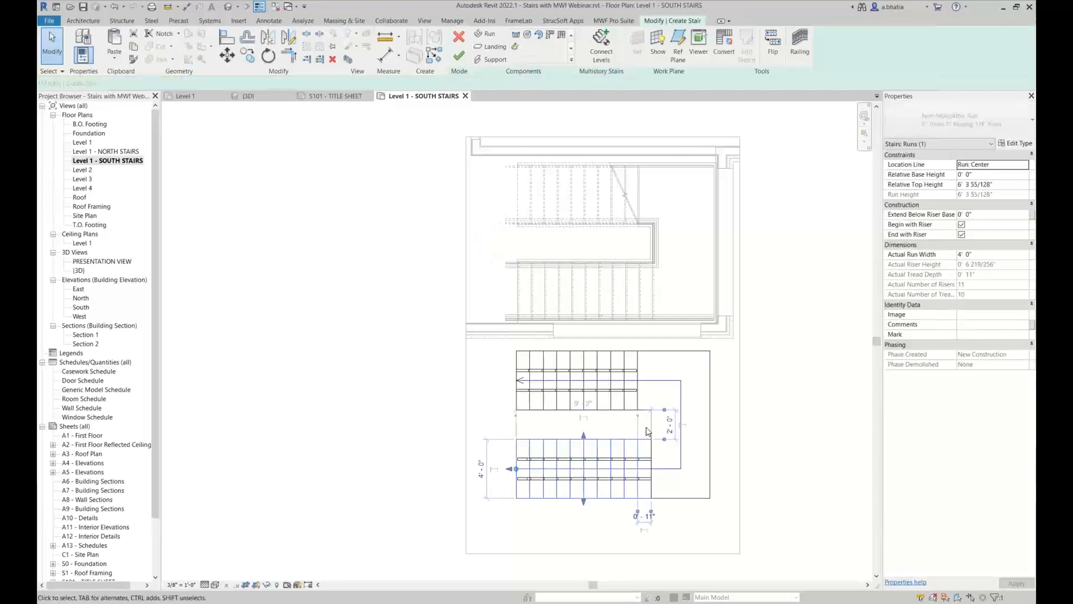
pyautogui.scroll(2, 646, 428)
pyautogui.click(692, 419)
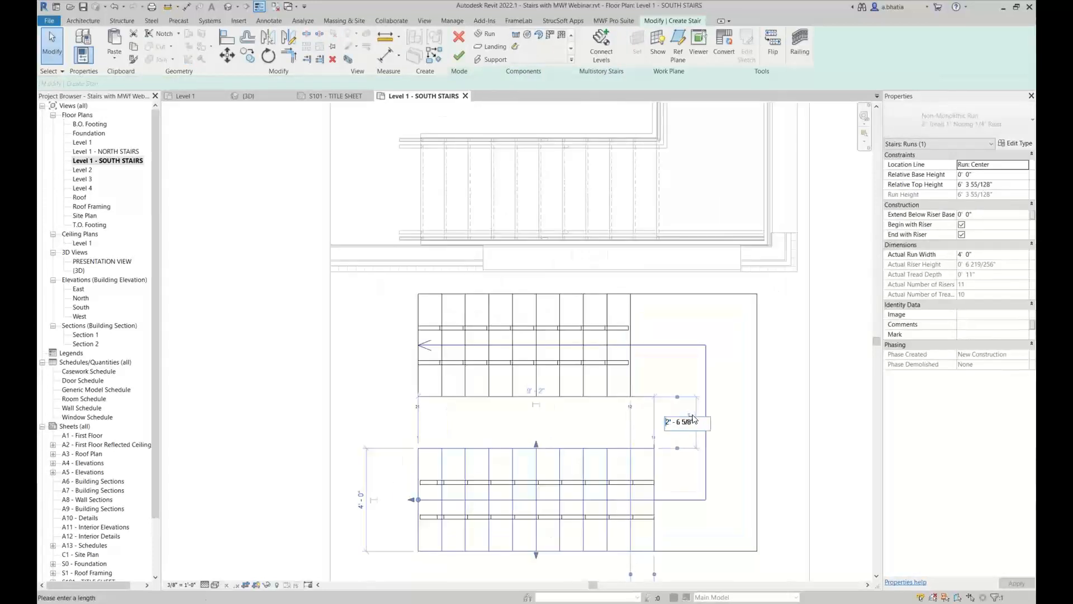
pyautogui.press('Return')
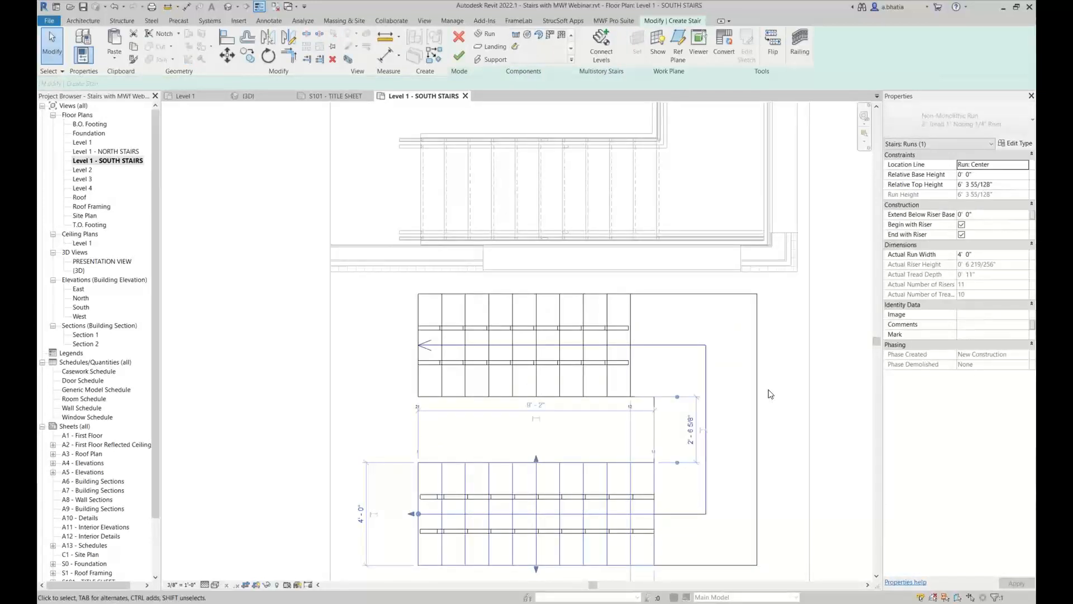
pyautogui.scroll(-2, 769, 394)
pyautogui.moveTo(741, 461); pyautogui.dragTo(726, 419, button='middle')
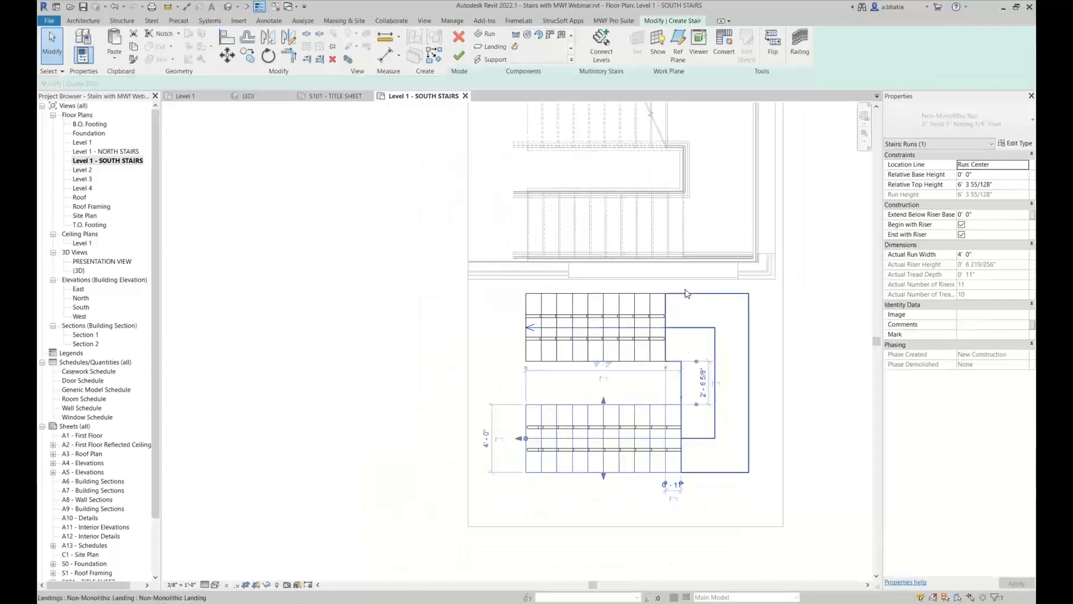
pyautogui.moveTo(687, 293); pyautogui.dragTo(675, 367, button='middle')
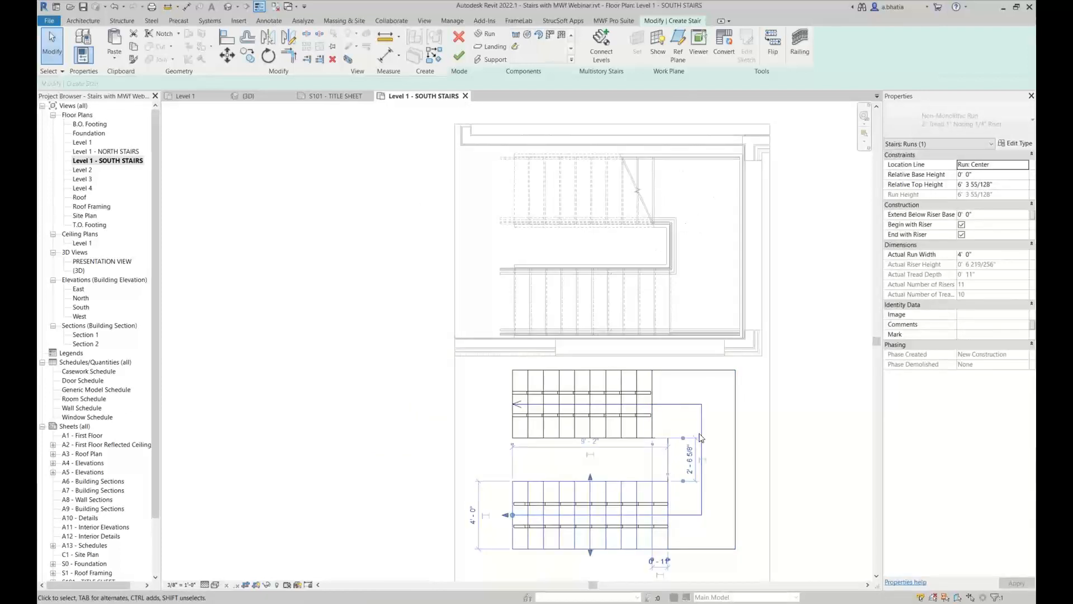
# Deselect the lower run and place an aligned dimension across its width, beside the start of the run
pyautogui.scroll(4, 699, 485)
pyautogui.click(757, 389)
pyautogui.scroll(-3, 758, 384)
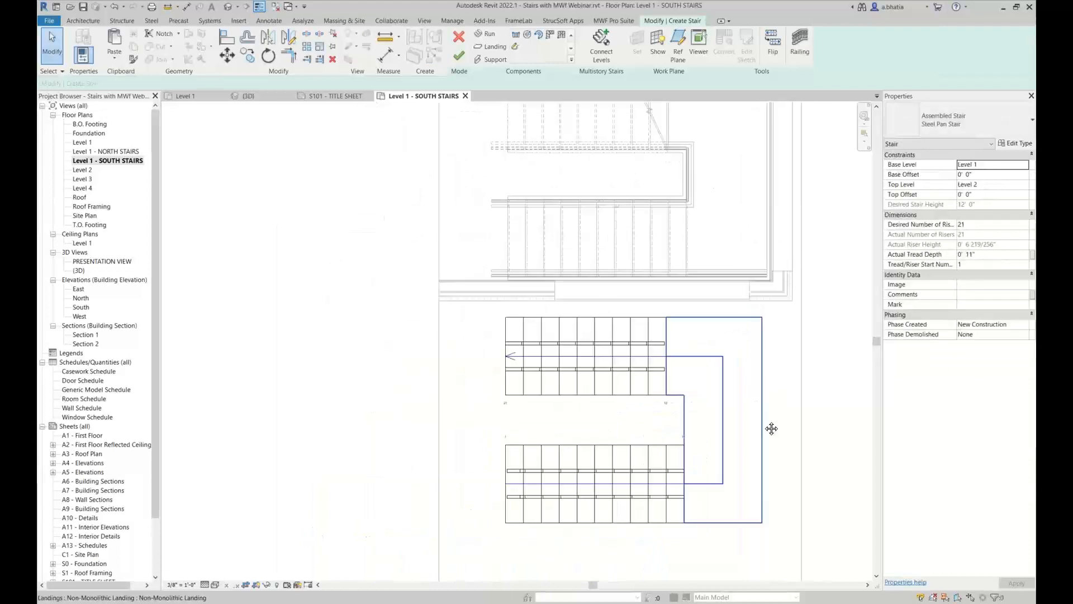
pyautogui.moveTo(771, 428); pyautogui.dragTo(727, 407, button='middle')
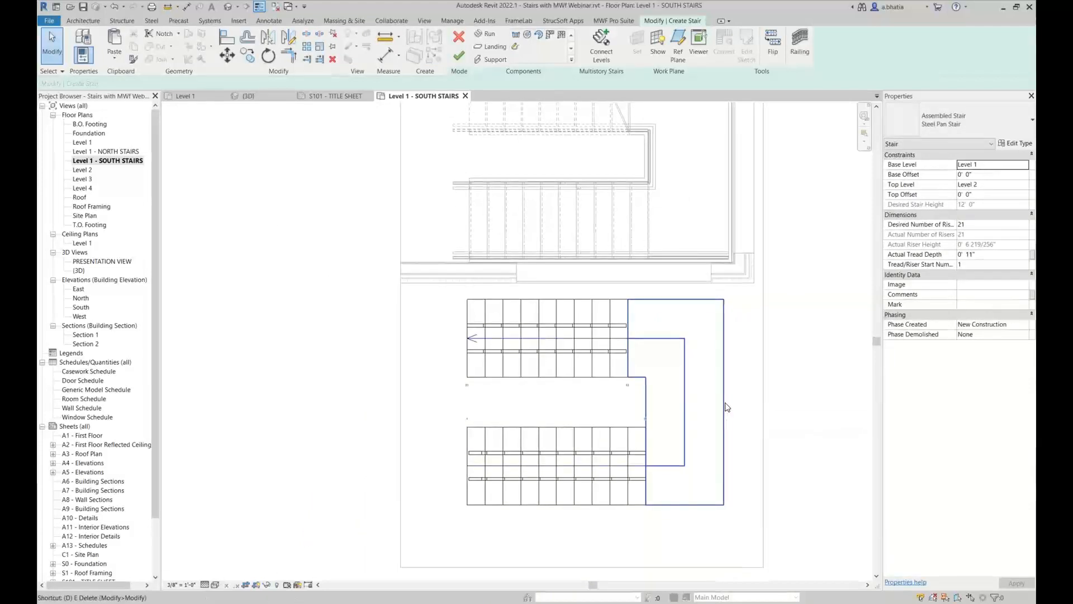
pyautogui.press('d')
pyautogui.press('i')
pyautogui.scroll(3, 637, 431)
pyautogui.scroll(-3, 642, 443)
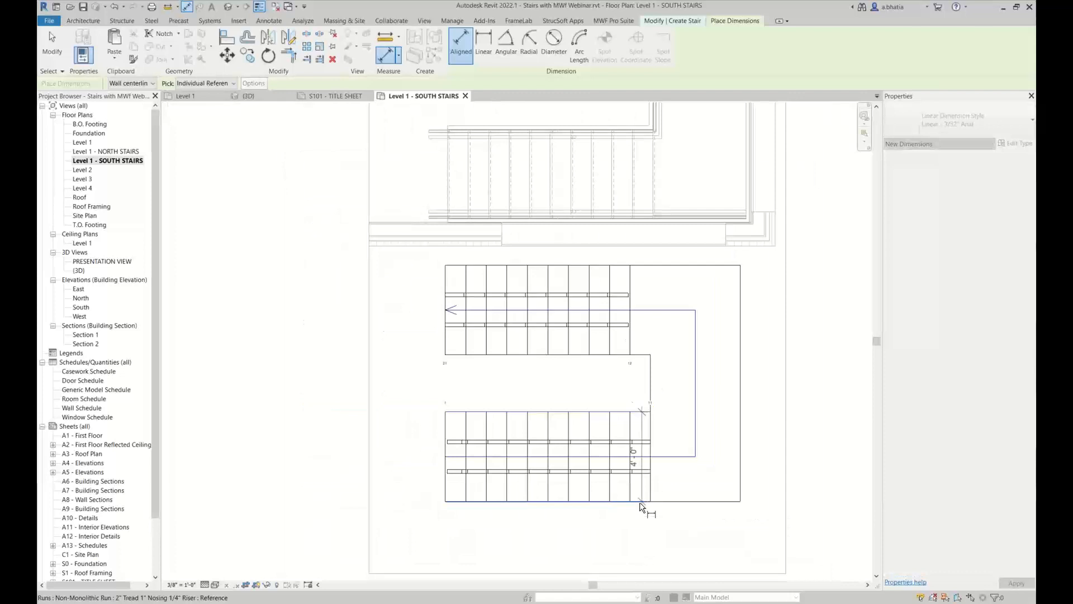
pyautogui.click(417, 507)
pyautogui.scroll(1, 665, 420)
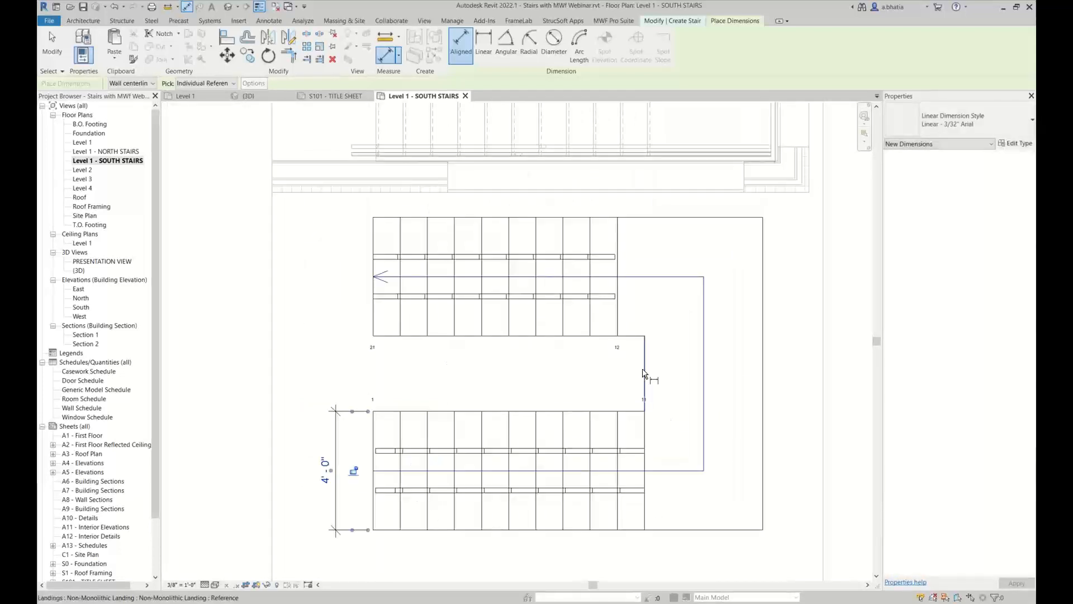
# Dimension the landing's depth from the end of the lower run to its outer edge, placing the dimension below the landing
pyautogui.click(644, 435)
pyautogui.click(763, 430)
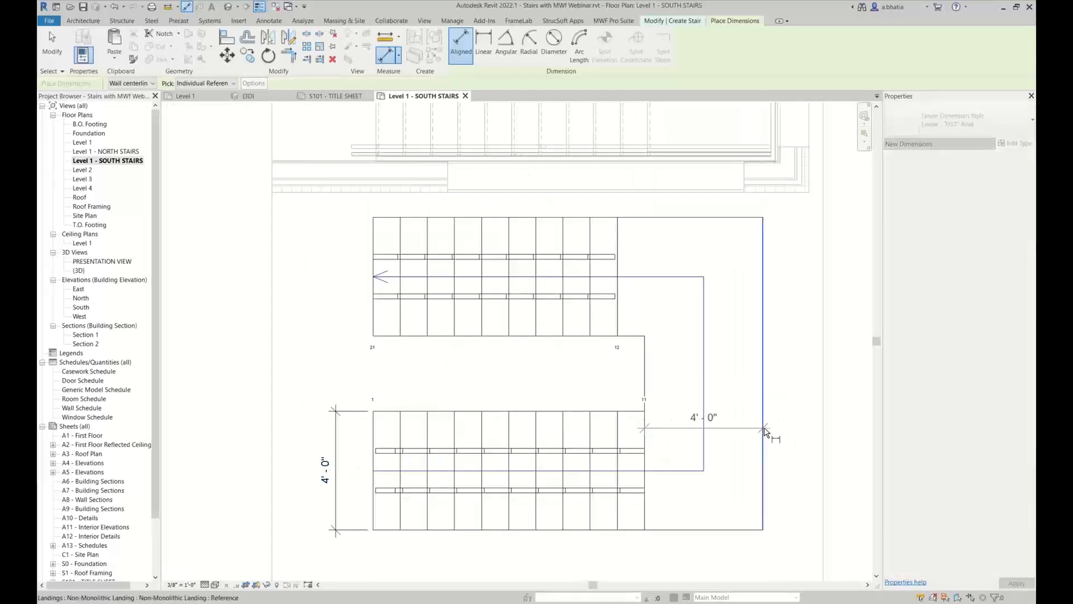
pyautogui.scroll(-2, 765, 432)
pyautogui.click(753, 511)
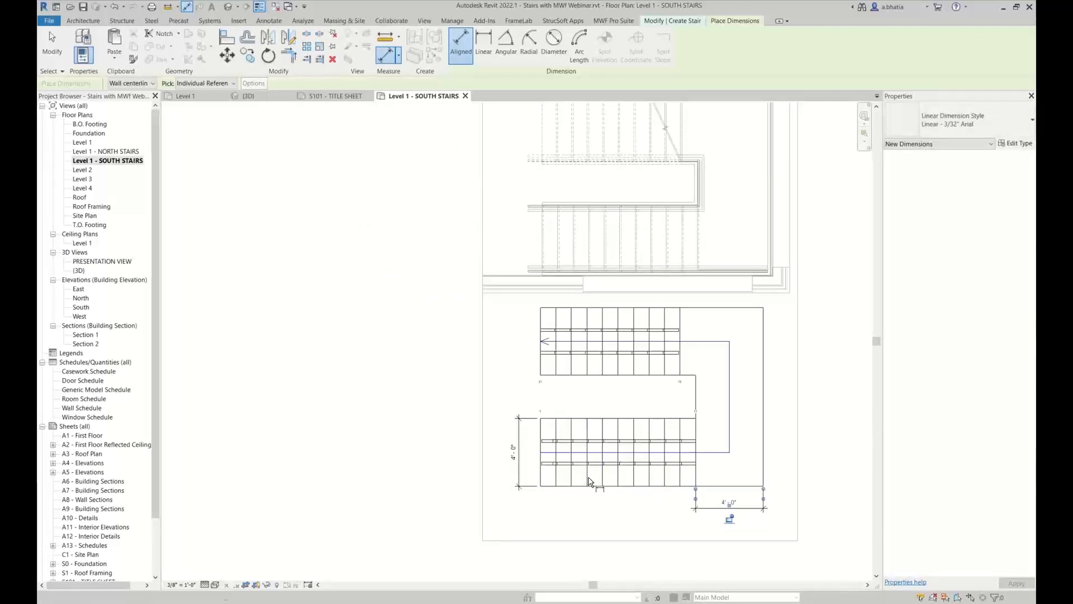
# Leave the dimension command and delete the landing depth and run width dimensions
pyautogui.press('Escape')
pyautogui.press('Escape')
pyautogui.press('Delete')
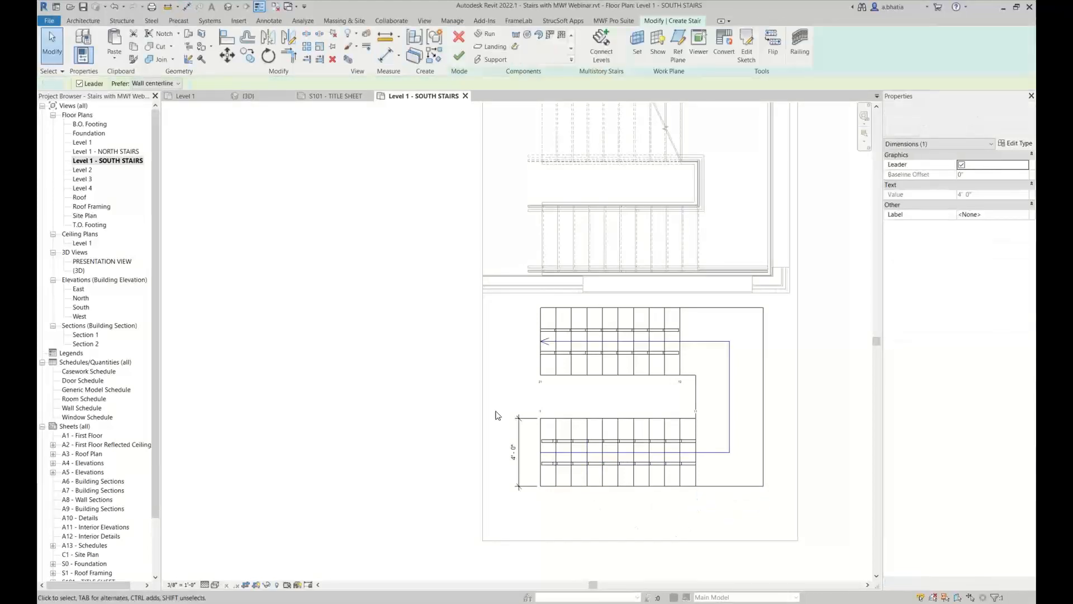
pyautogui.click(523, 420)
pyautogui.press('Delete')
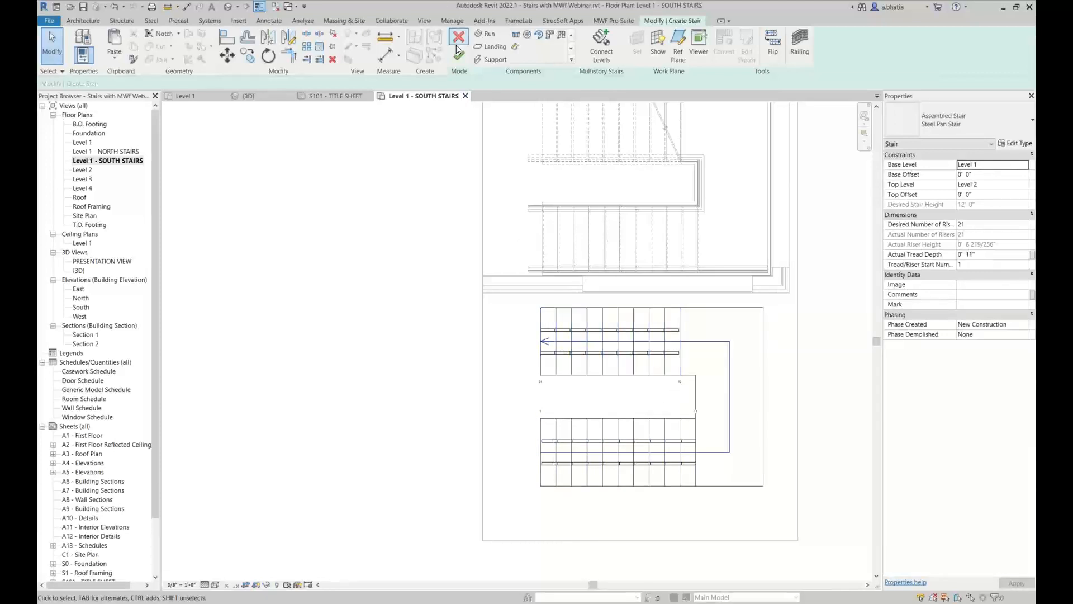
# Open the Level 1 plan and place a full-step spiral run in the open area beside the new stair, outside the building
pyautogui.scroll(-3, 494, 349)
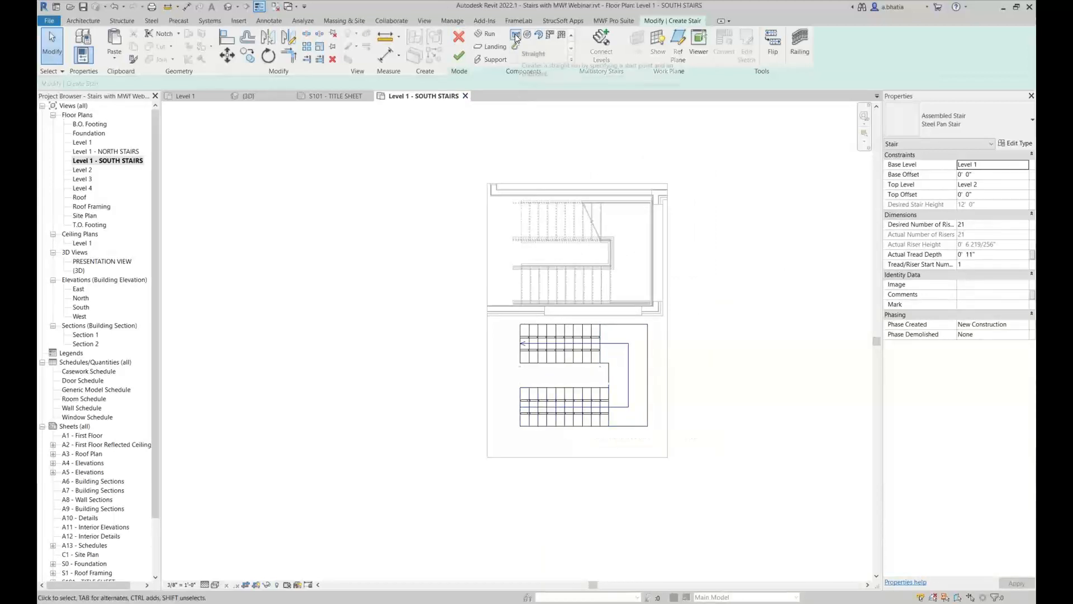
pyautogui.click(174, 96)
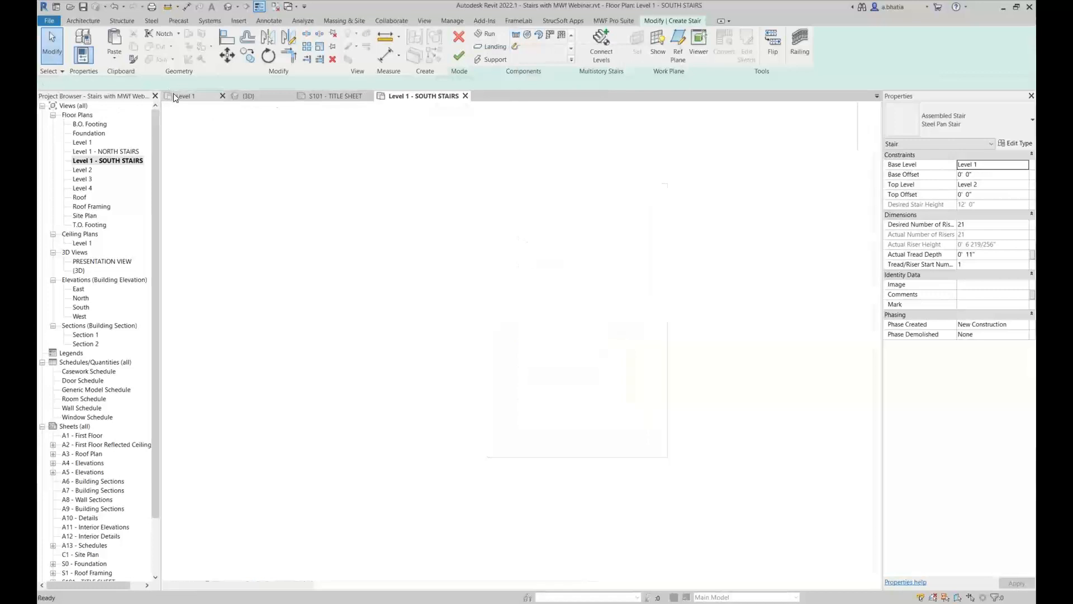
pyautogui.scroll(5, 501, 546)
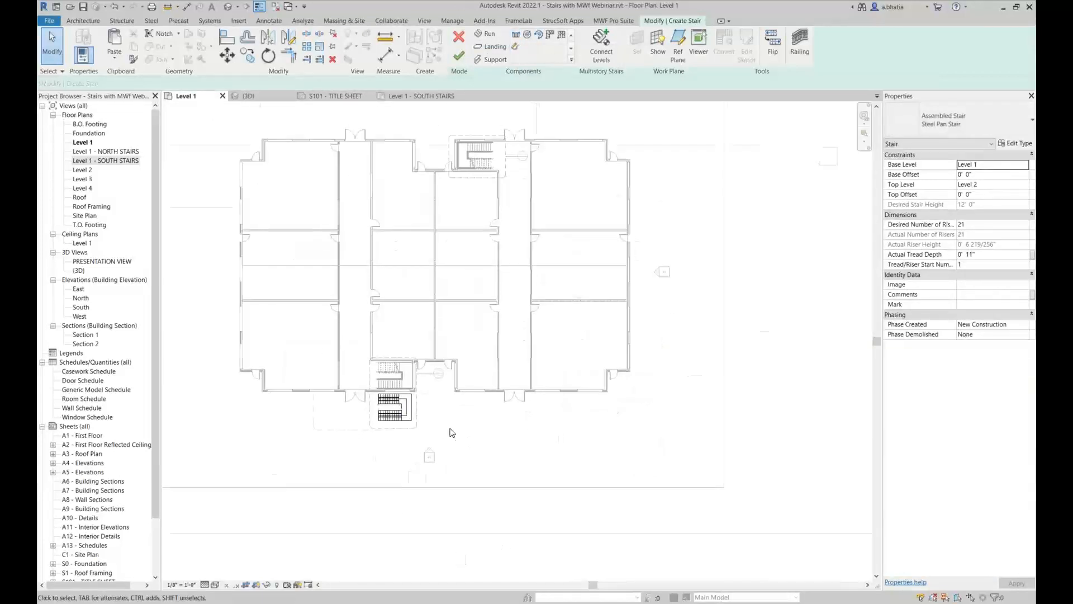
pyautogui.scroll(-1, 431, 399)
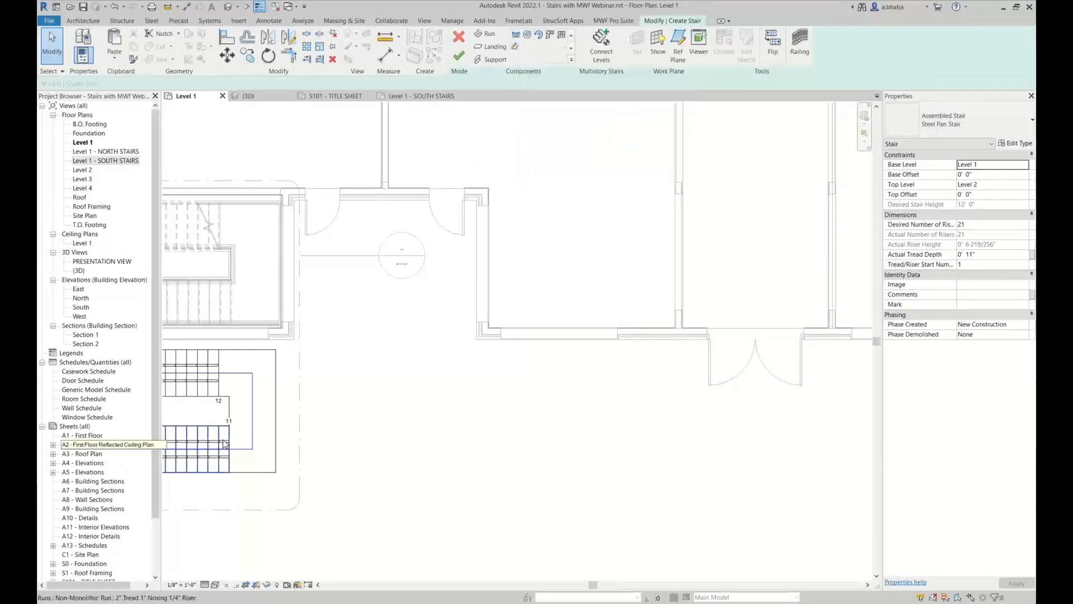
pyautogui.click(529, 37)
pyautogui.click(523, 419)
pyautogui.scroll(-3, 528, 463)
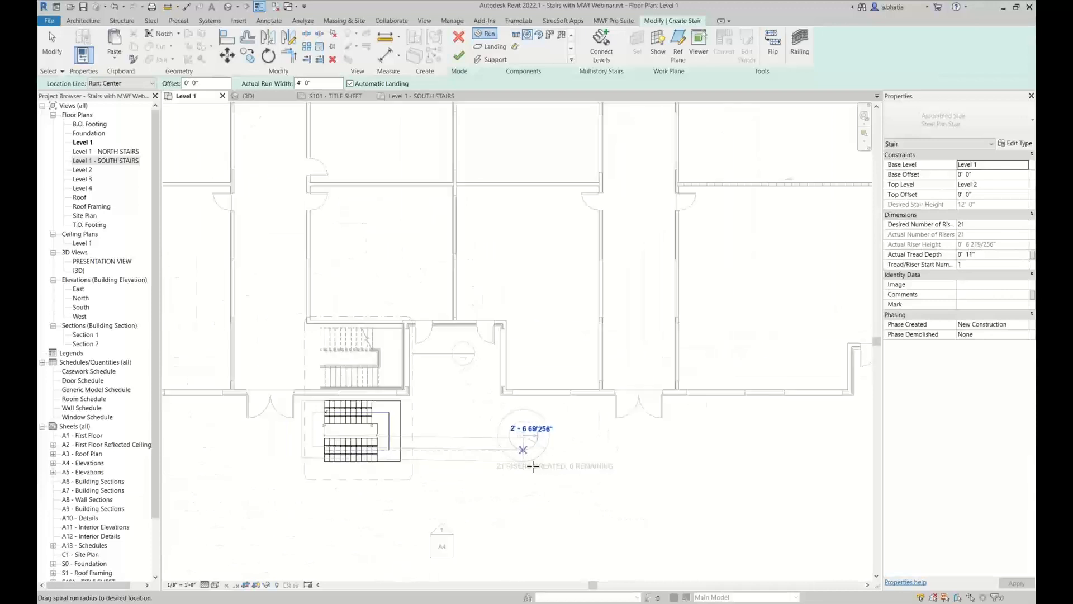
pyautogui.click(514, 415)
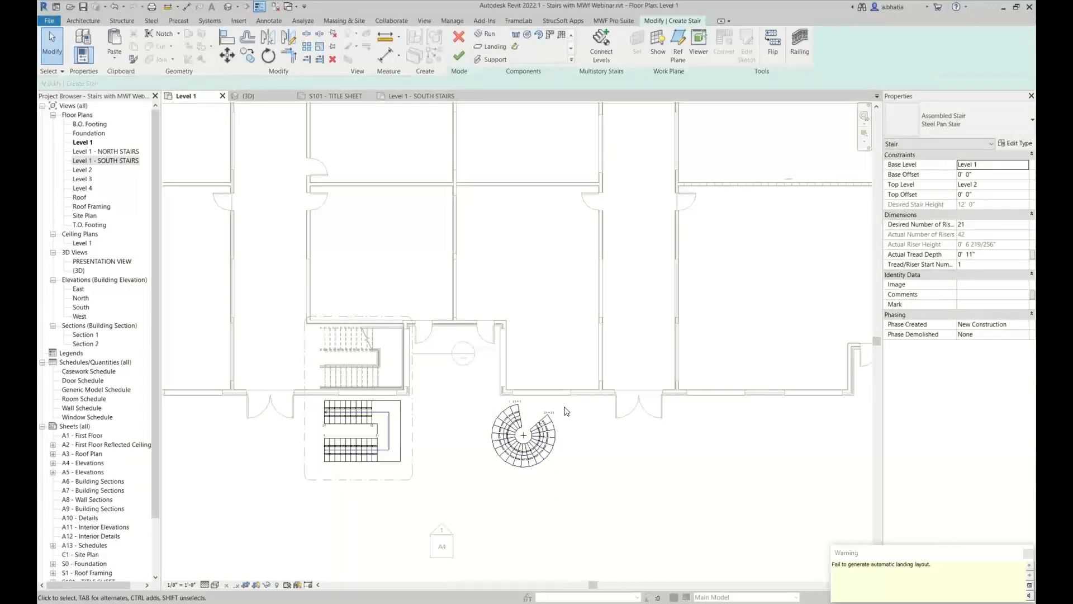
pyautogui.scroll(2, 574, 437)
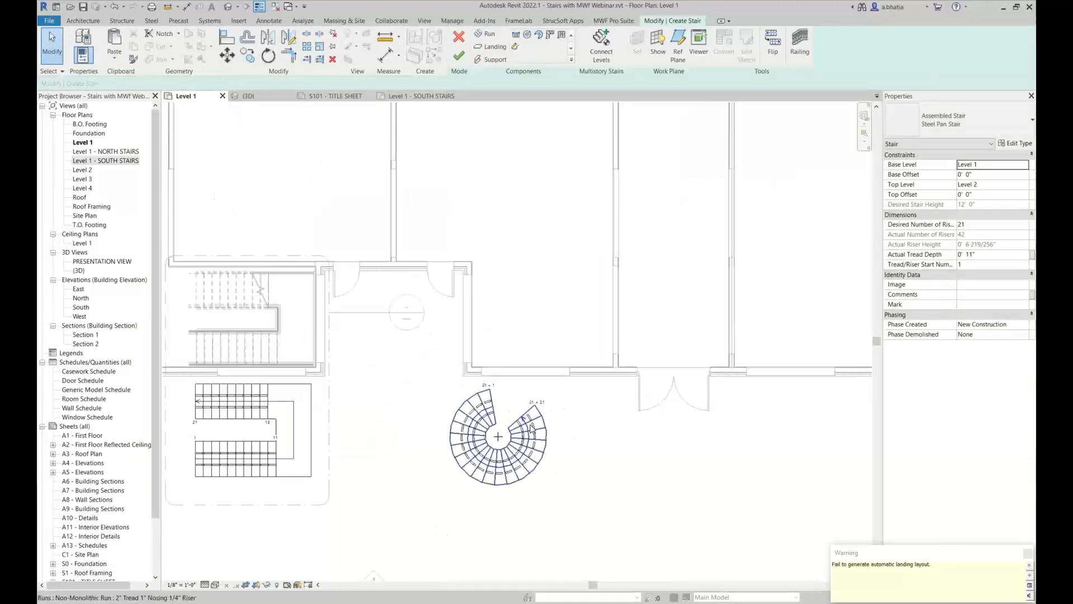
pyautogui.scroll(2, 492, 405)
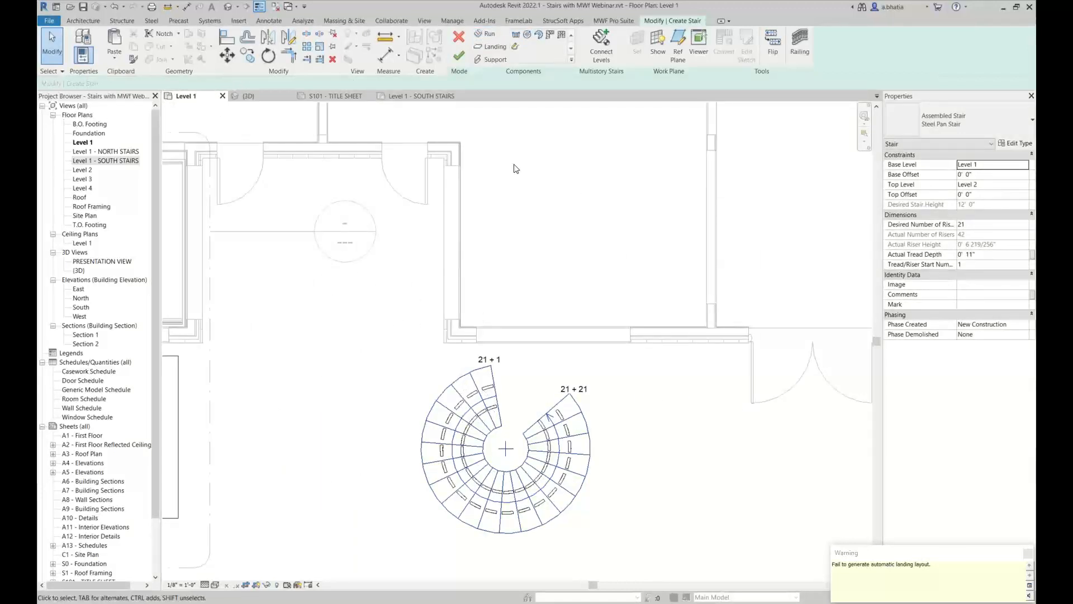
pyautogui.scroll(-2, 573, 383)
pyautogui.moveTo(558, 436); pyautogui.dragTo(374, 366, button='middle')
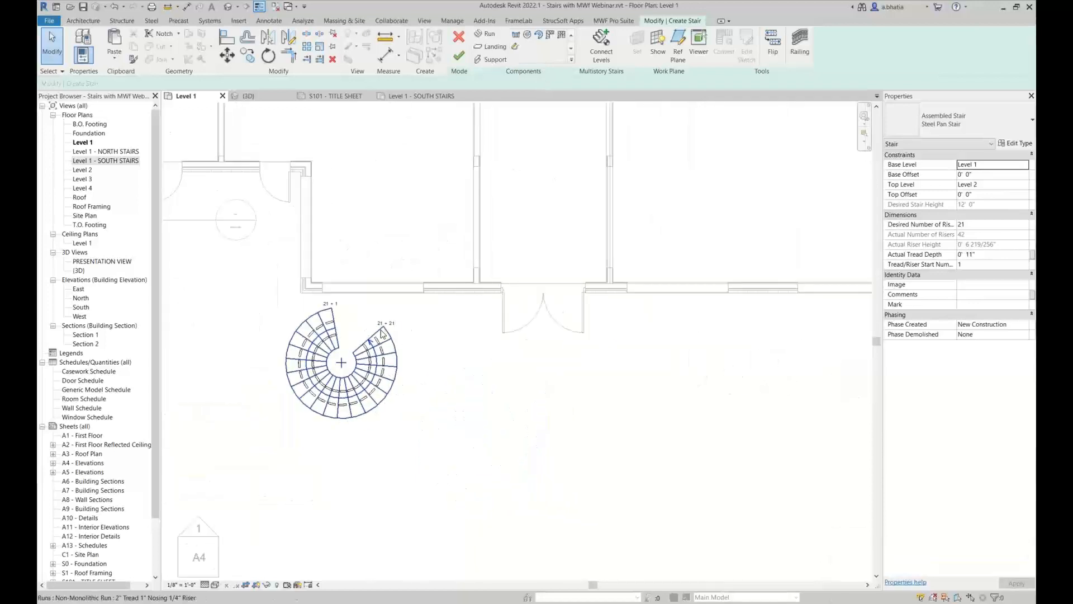
# Place a center-ends spiral run with a radius of about 5' 1" beside the full-step spiral, using all 21 risers
pyautogui.click(539, 35)
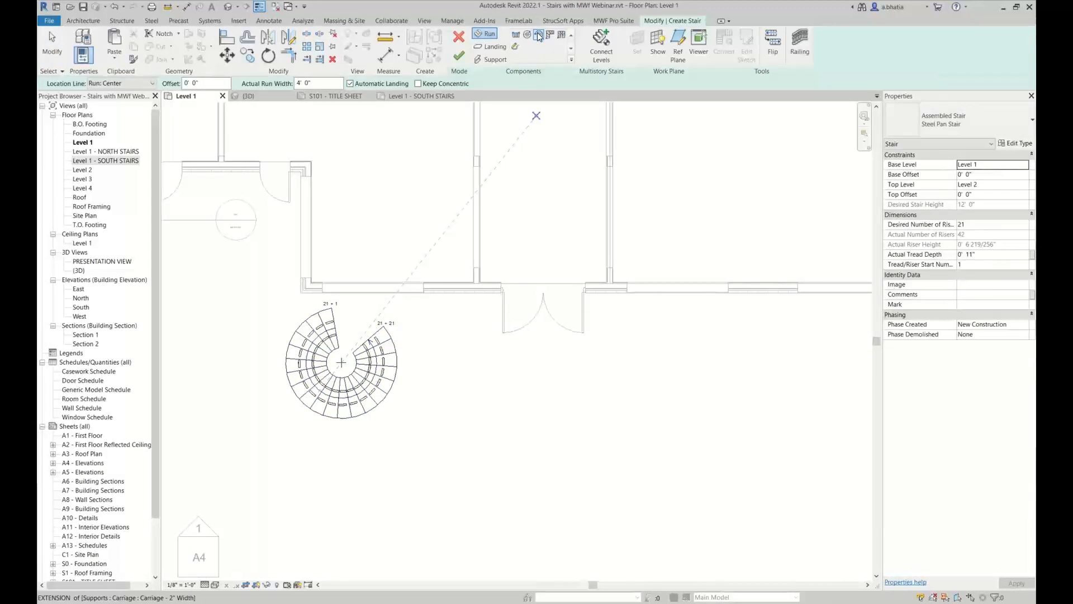
pyautogui.click(526, 428)
pyautogui.click(503, 384)
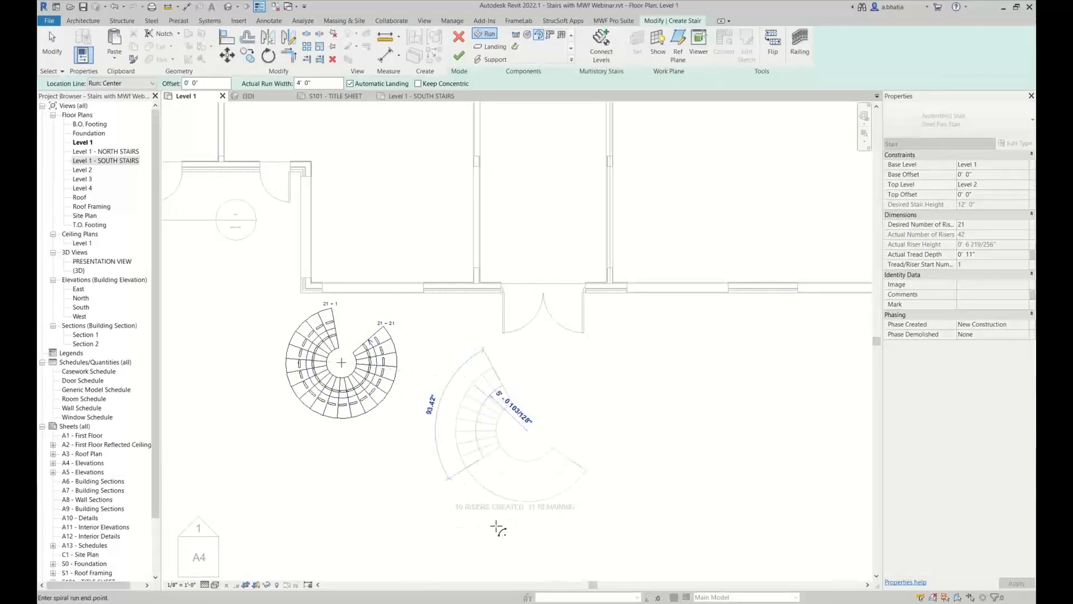
pyautogui.click(577, 462)
pyautogui.press('Escape')
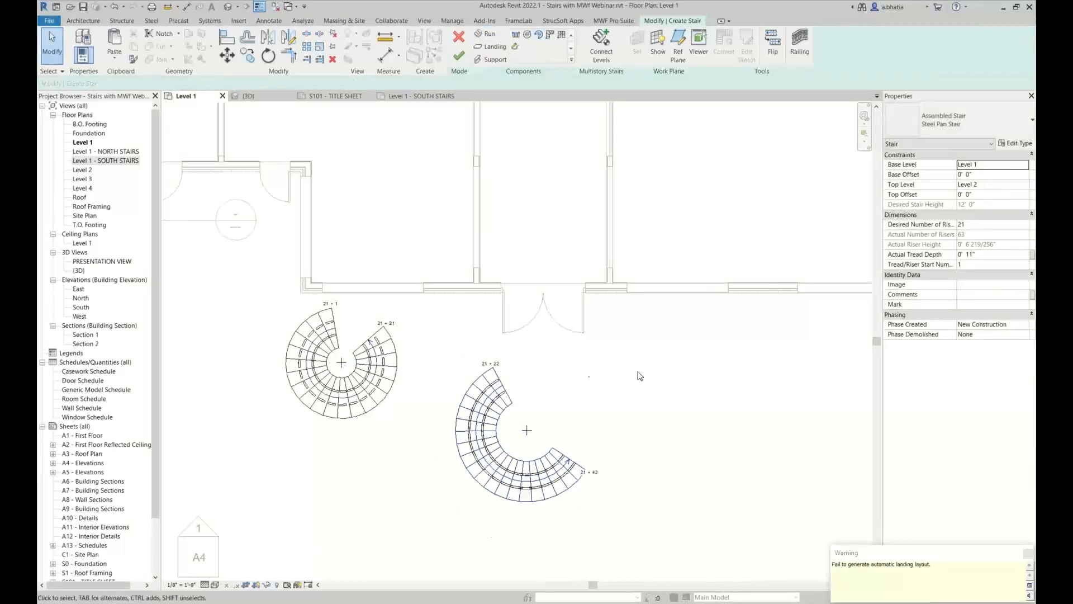
# Examine the riser numbering on the second spiral and compare both spiral runs with the U-shaped stair
pyautogui.moveTo(655, 378); pyautogui.dragTo(491, 406, button='middle')
pyautogui.scroll(-1, 491, 405)
pyautogui.scroll(2, 357, 399)
pyautogui.scroll(2, 358, 398)
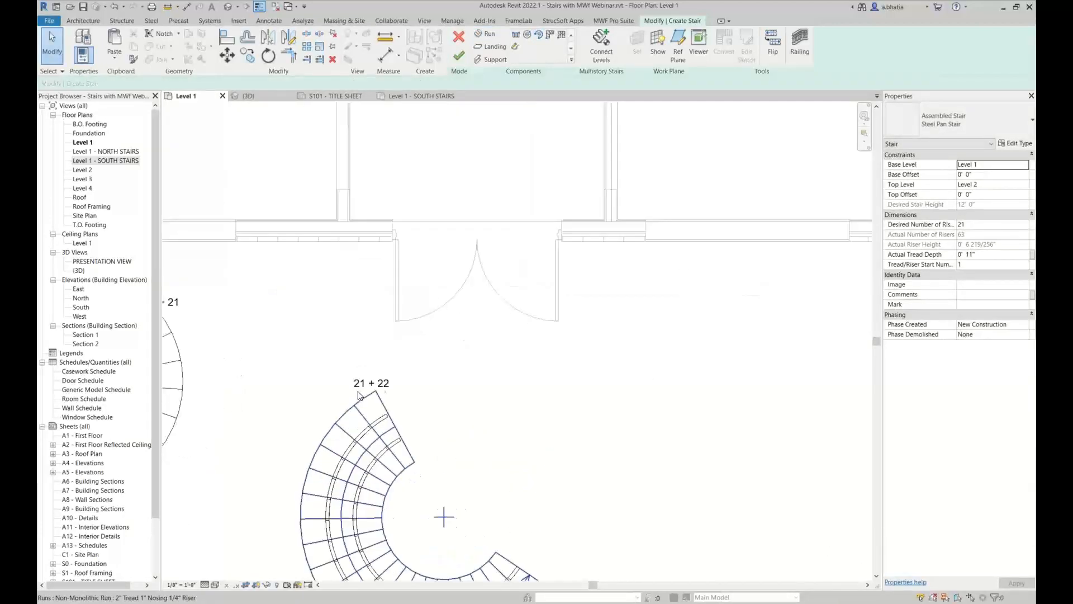
pyautogui.scroll(-1, 384, 390)
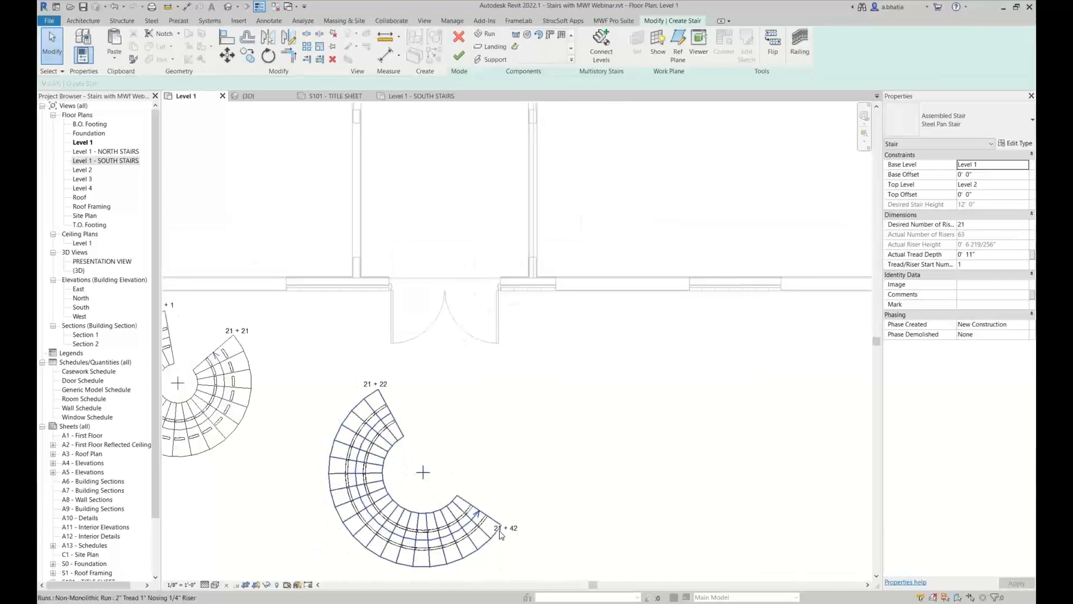
pyautogui.scroll(-4, 505, 536)
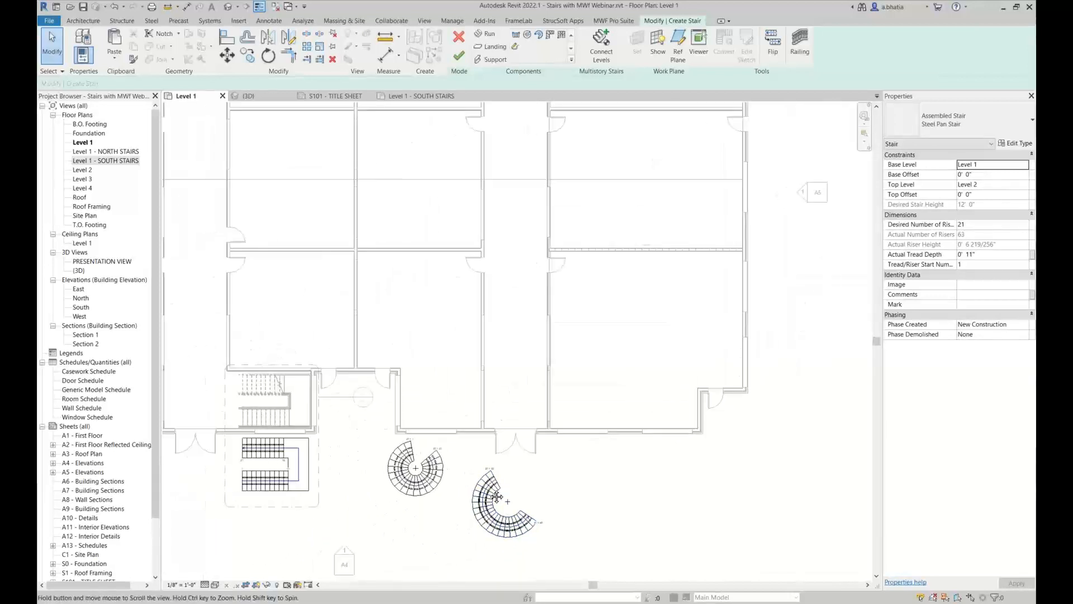
pyautogui.moveTo(294, 451); pyautogui.dragTo(612, 411, button='middle')
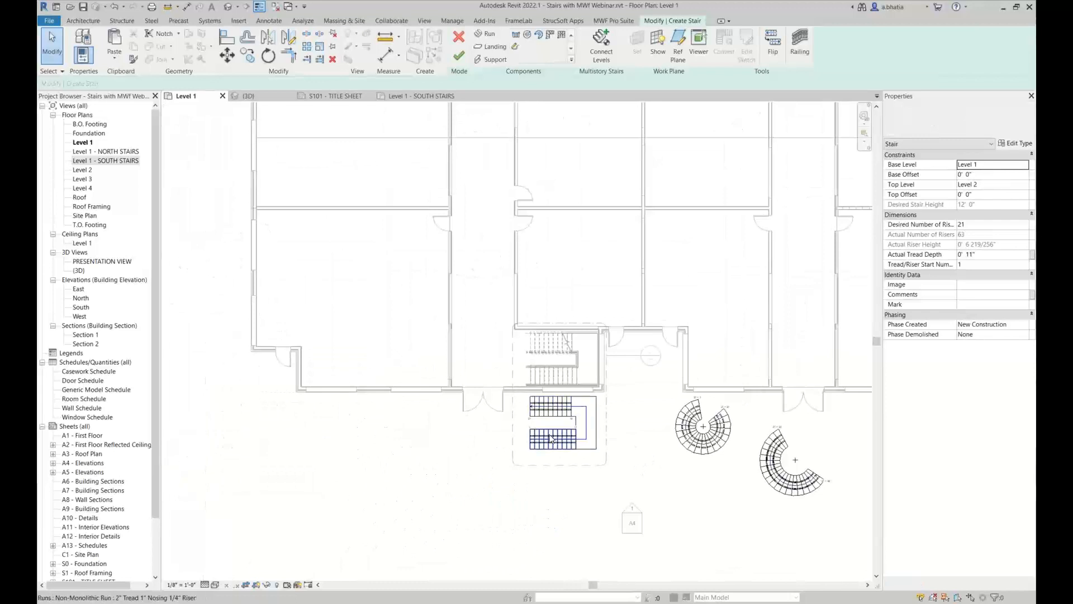
pyautogui.moveTo(705, 441); pyautogui.dragTo(540, 456, button='middle')
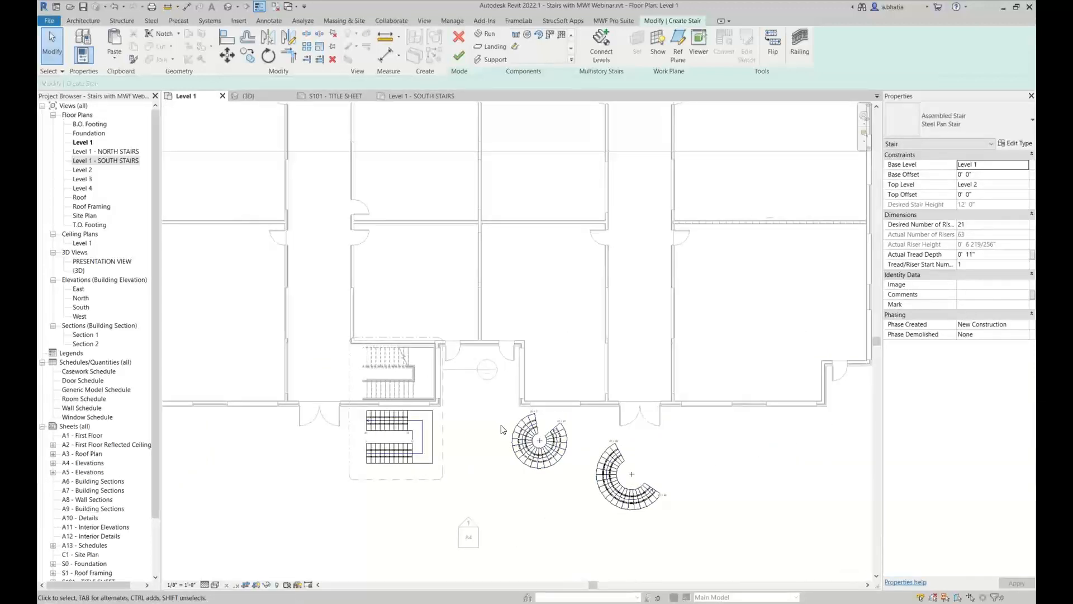
pyautogui.moveTo(645, 466); pyautogui.dragTo(534, 472, button='middle')
pyautogui.scroll(1, 467, 469)
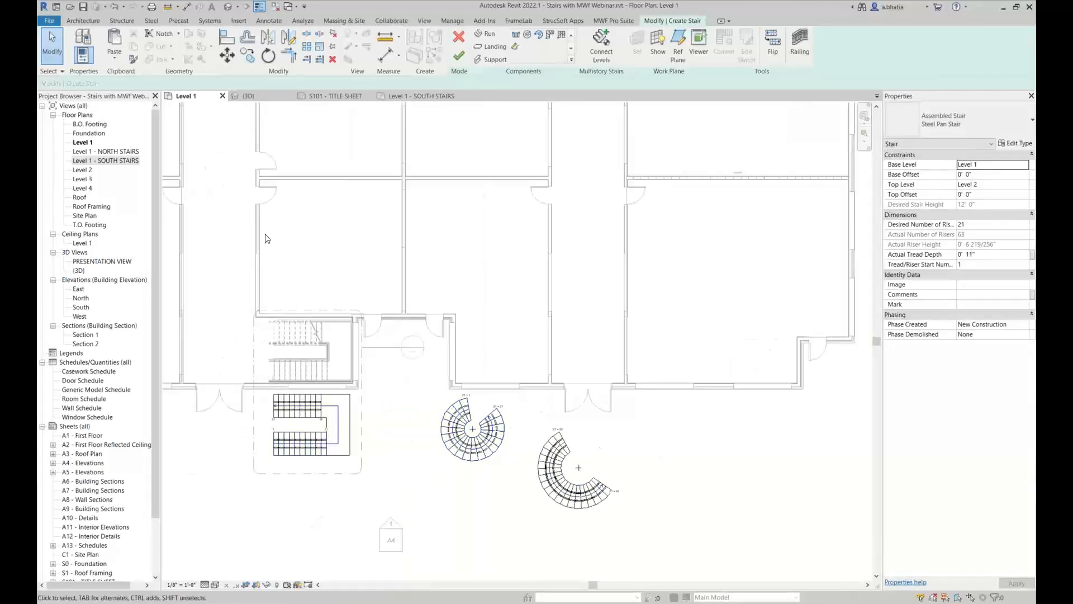
pyautogui.moveTo(664, 413); pyautogui.dragTo(596, 368, button='middle')
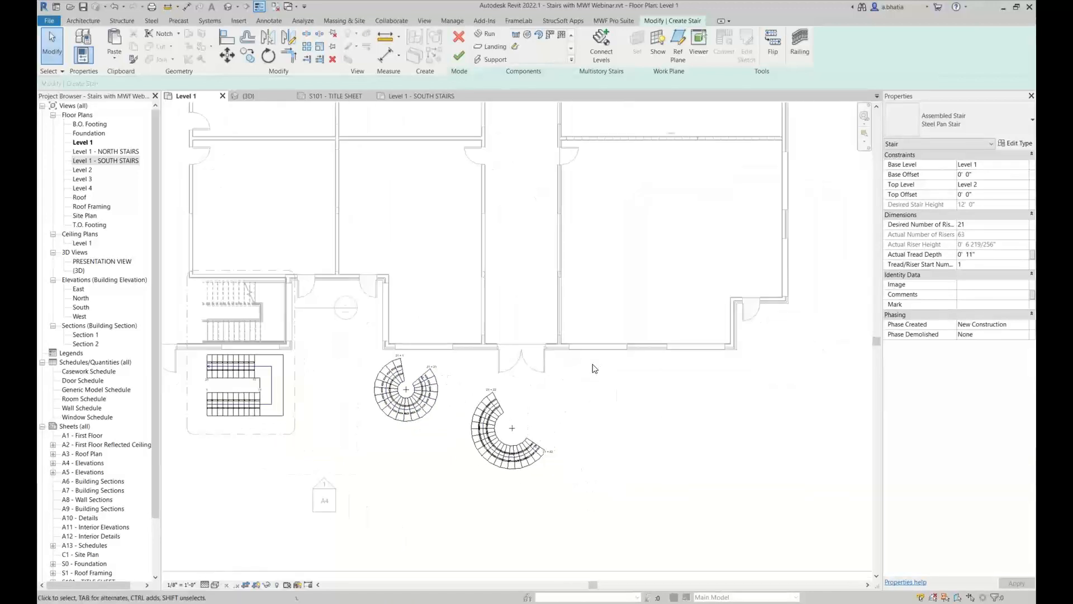
# Place an L-shaped winder run about 57' 6" from the new stair's lower run, beyond the two spirals, and inspect its treads
pyautogui.click(553, 37)
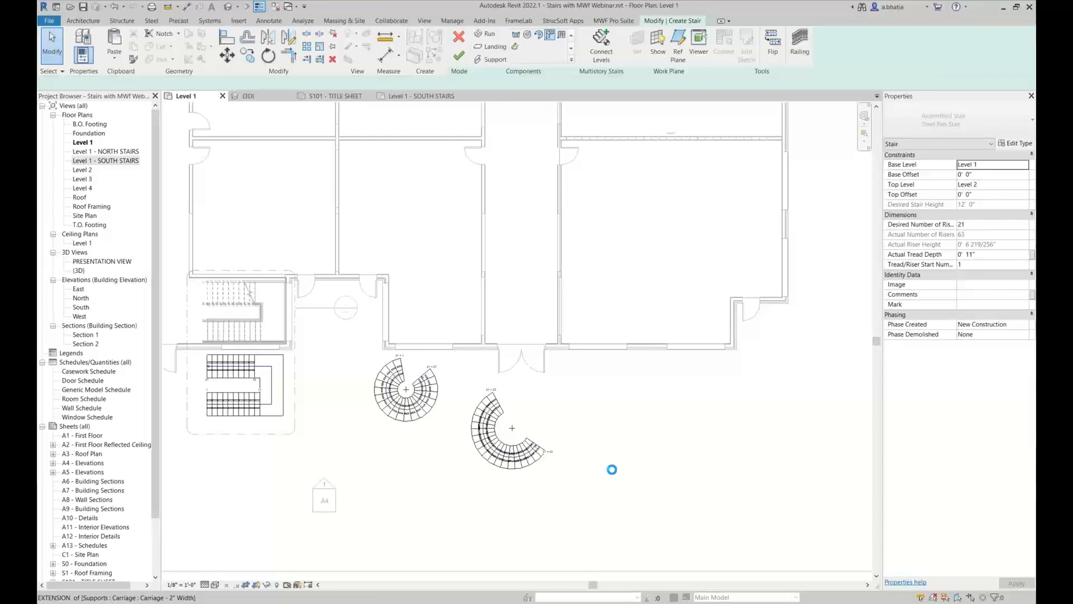
pyautogui.scroll(-3, 611, 469)
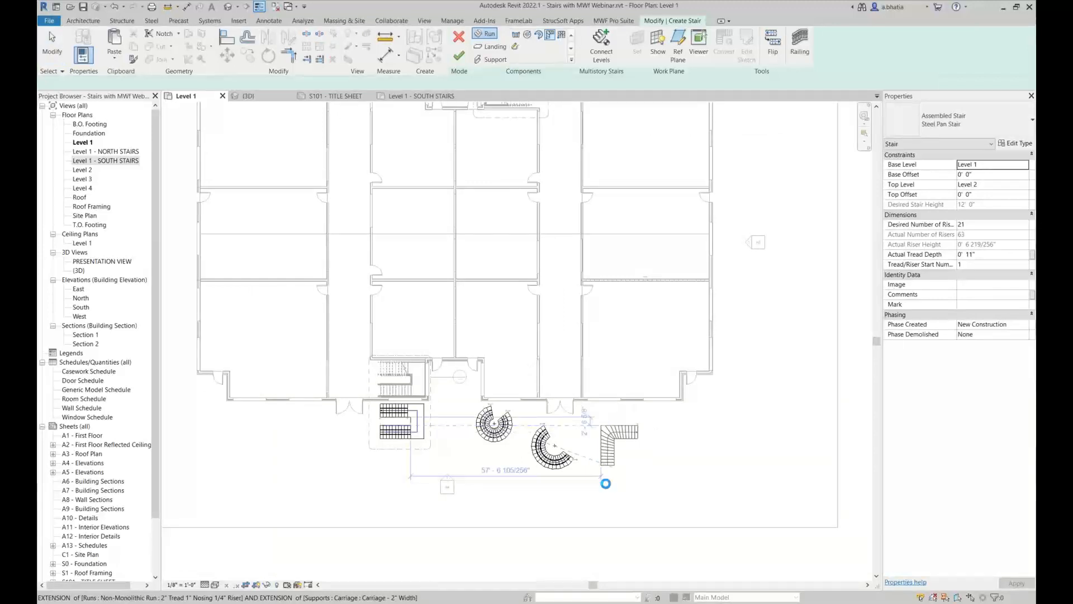
pyautogui.scroll(2, 605, 482)
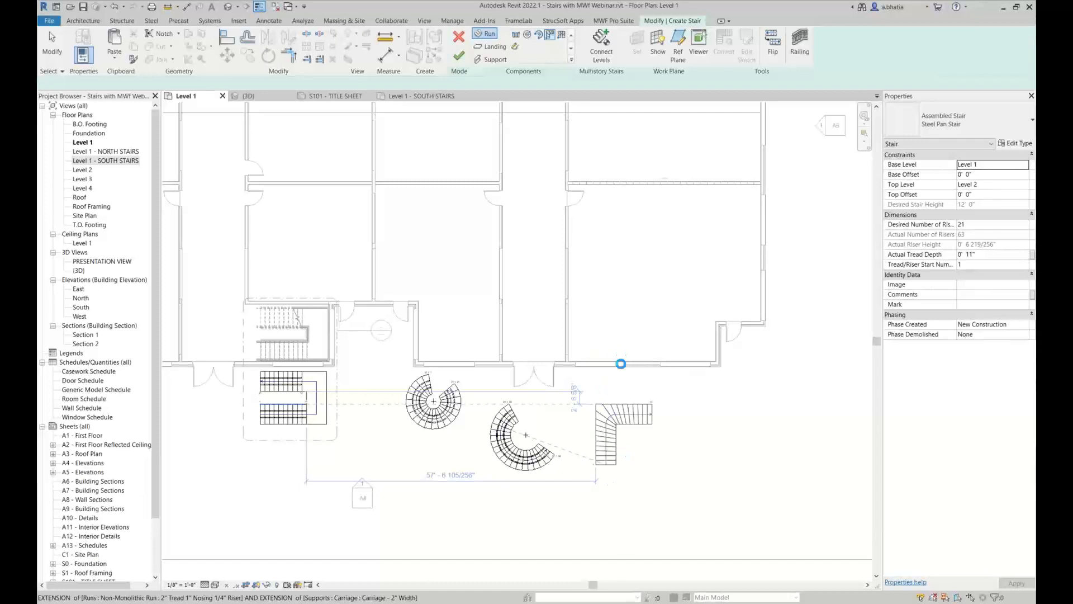
pyautogui.press('Escape')
pyautogui.scroll(2, 613, 484)
pyautogui.press('Escape')
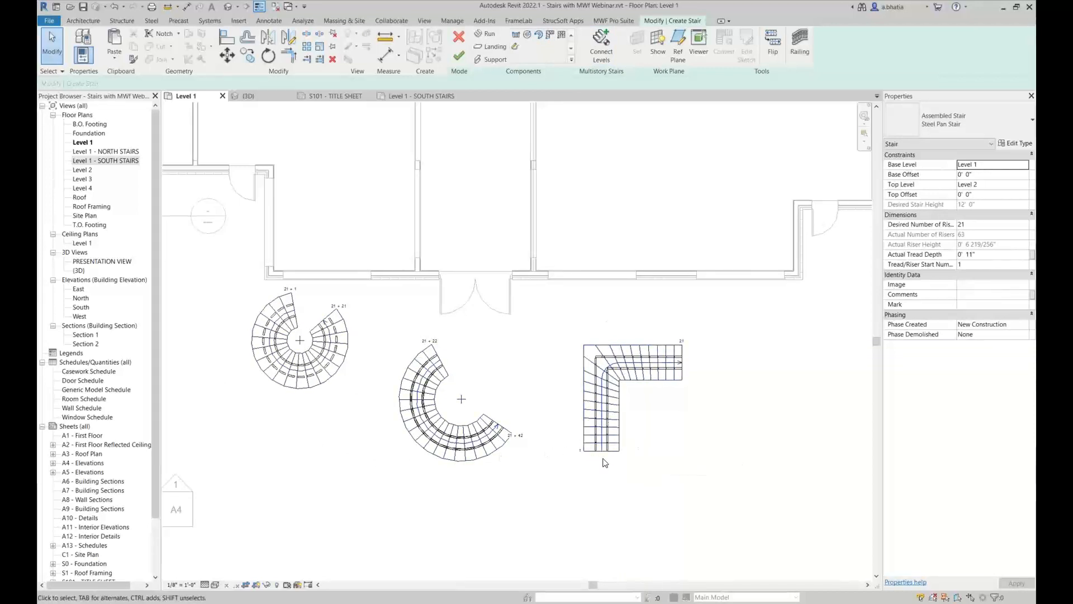
pyautogui.scroll(5, 607, 454)
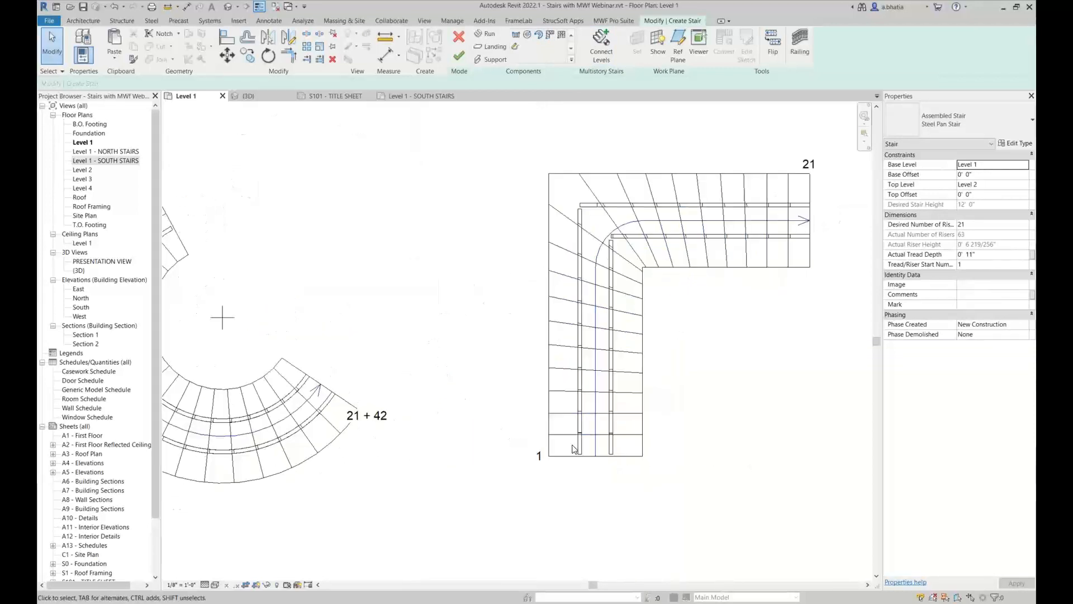
pyautogui.scroll(-2, 609, 436)
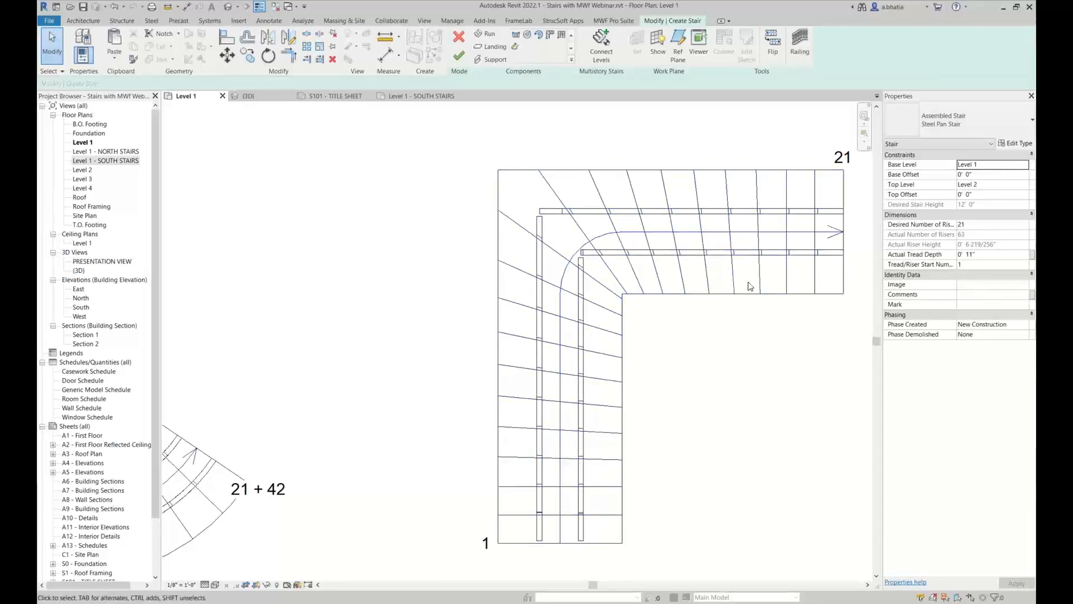
pyautogui.scroll(-2, 666, 443)
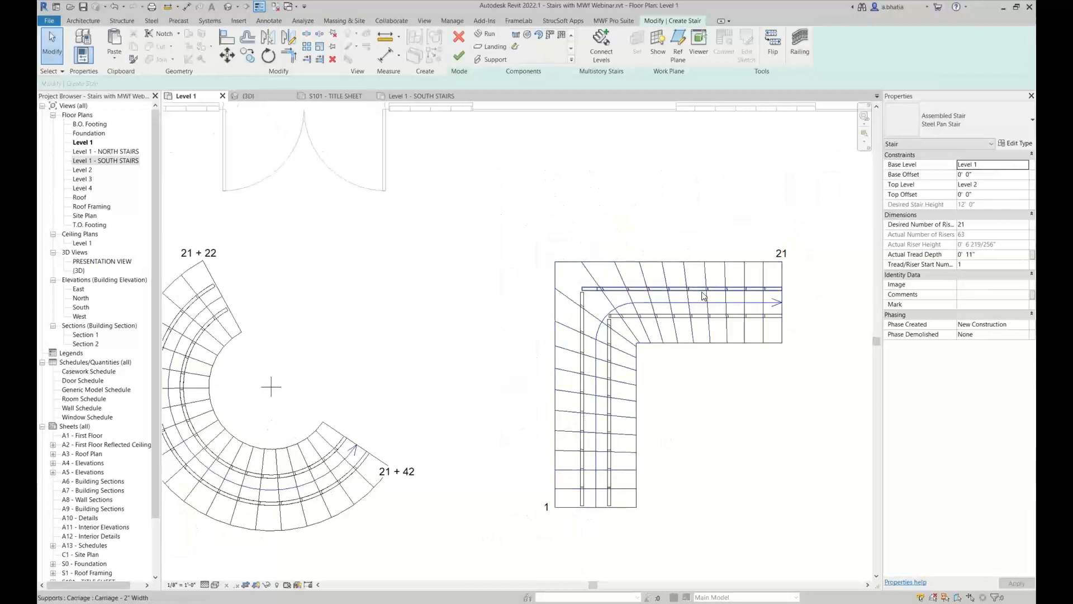
# Place a U-shaped winder run about 7' from the L-shaped winder, with its start aligned to that run's start
pyautogui.scroll(-3, 704, 296)
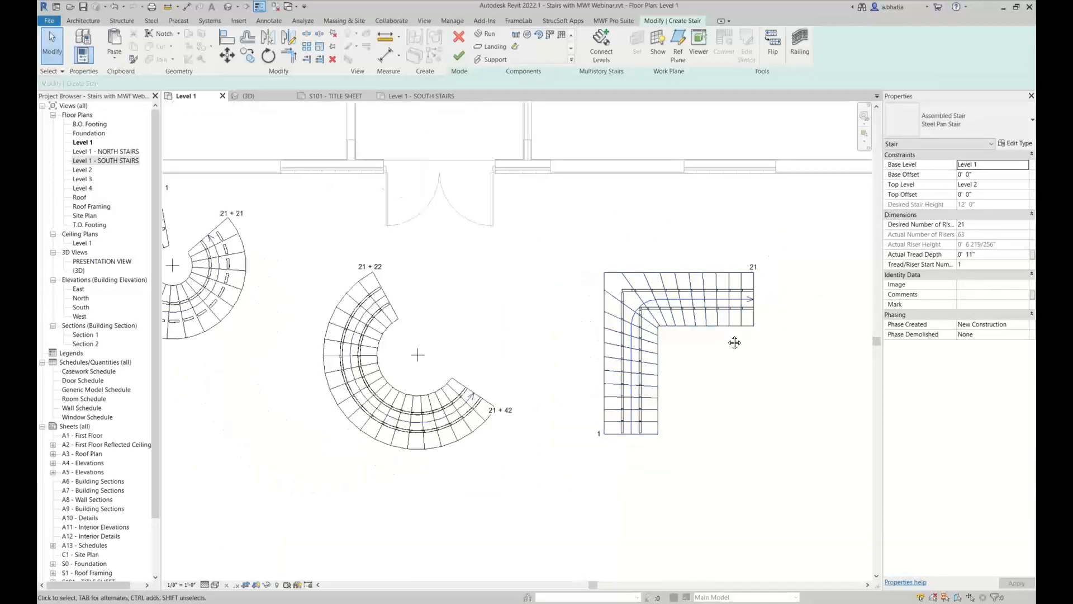
pyautogui.click(515, 35)
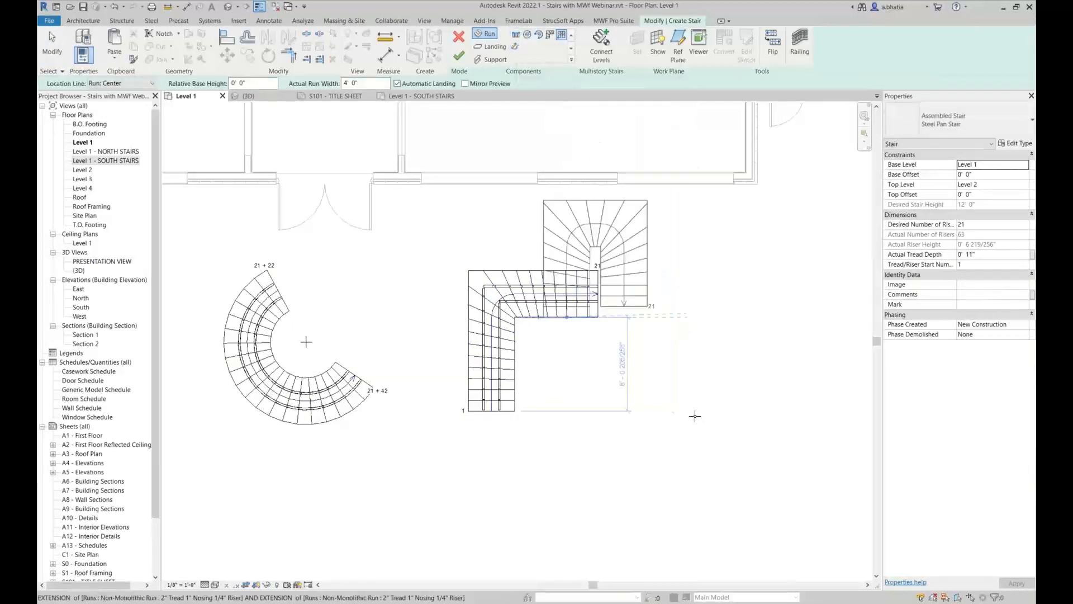
pyautogui.click(481, 114)
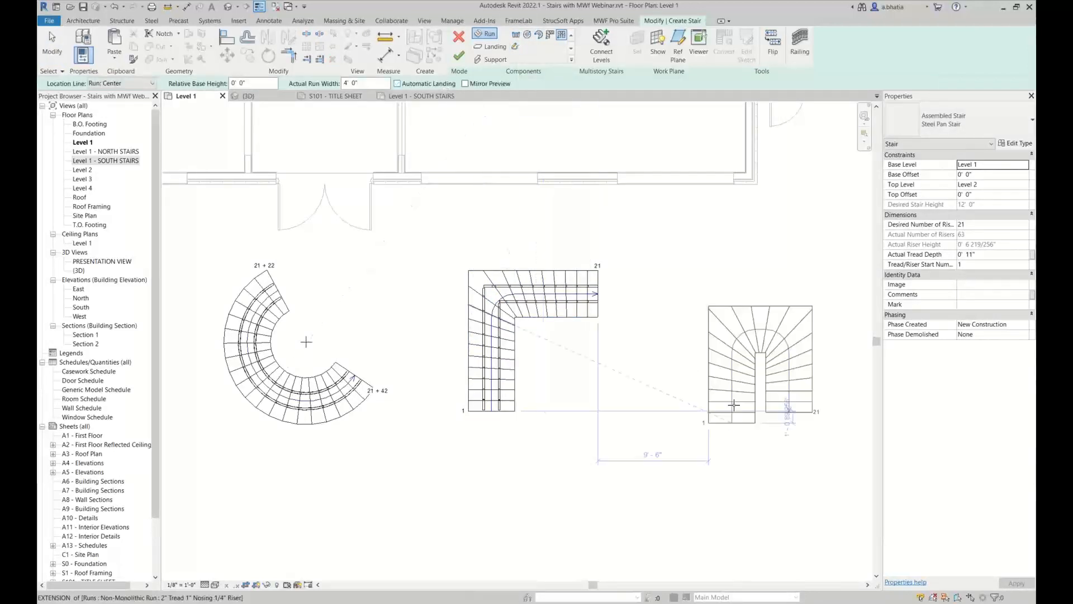
pyautogui.click(639, 471)
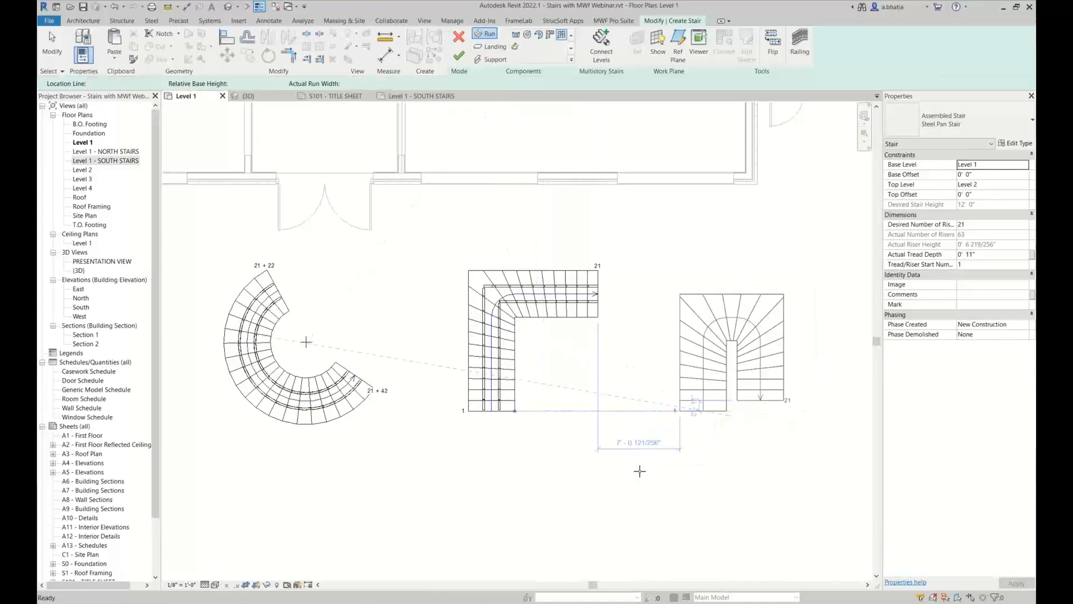
pyautogui.press('Escape')
pyautogui.scroll(4, 781, 338)
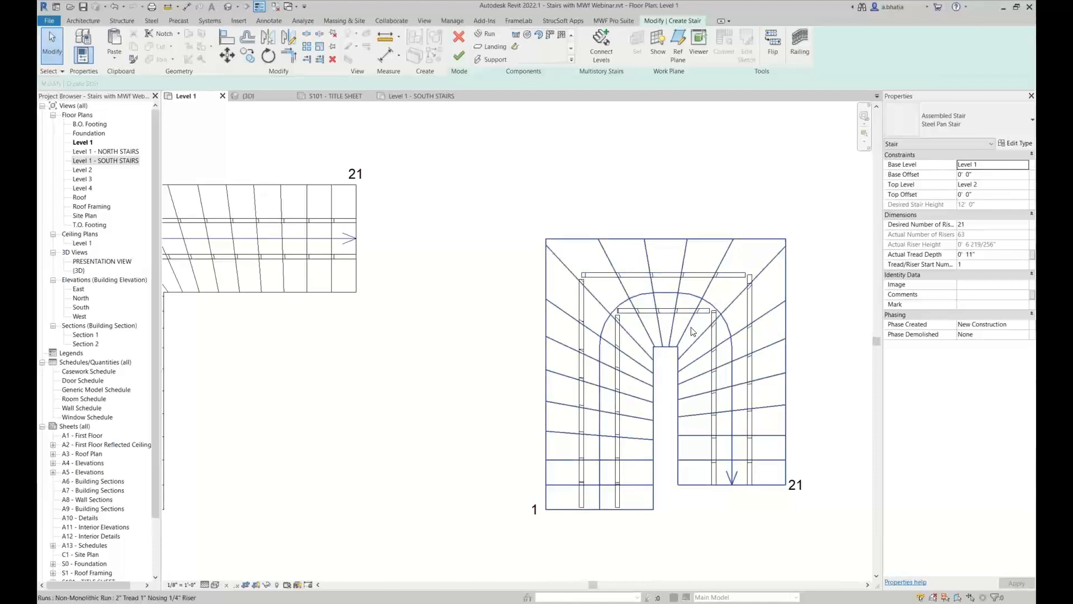
pyautogui.scroll(-2, 704, 327)
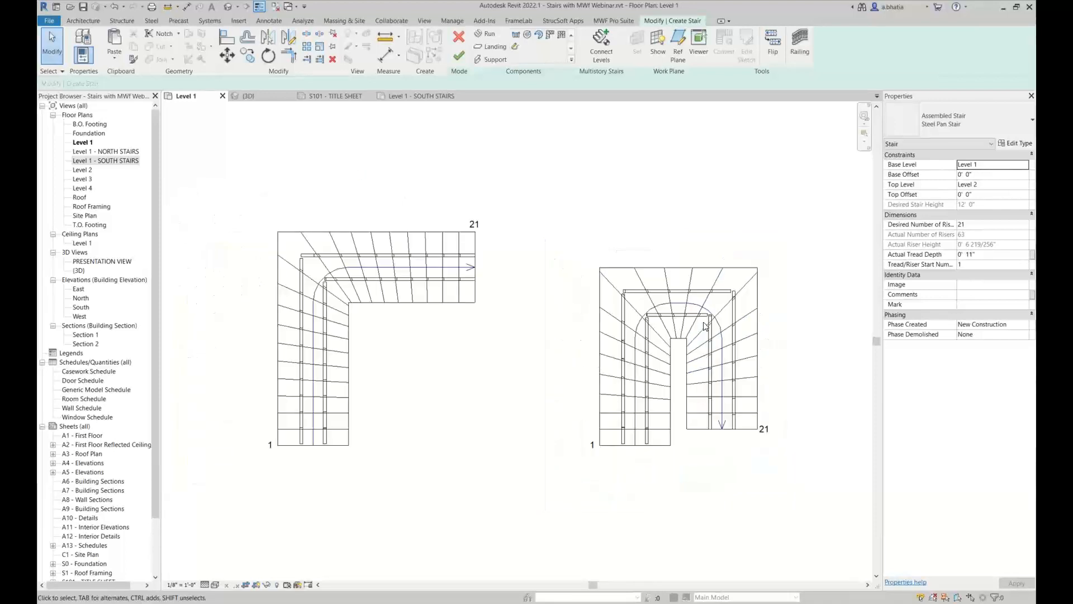
# Delete the two spiral runs and the two winder runs beside the U-shaped stair
pyautogui.scroll(-1, 705, 326)
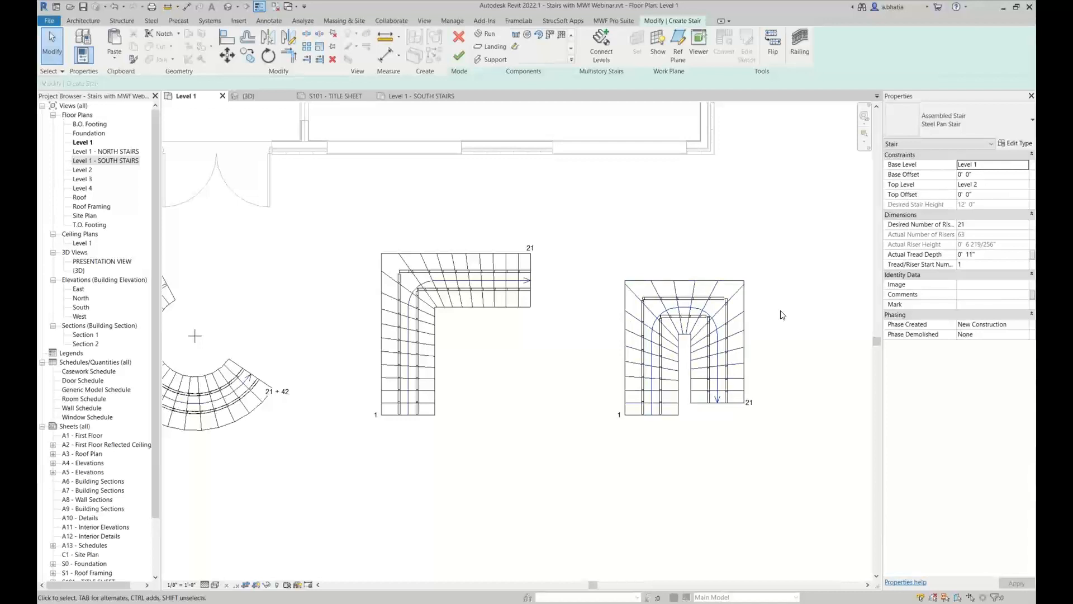
pyautogui.scroll(-3, 781, 313)
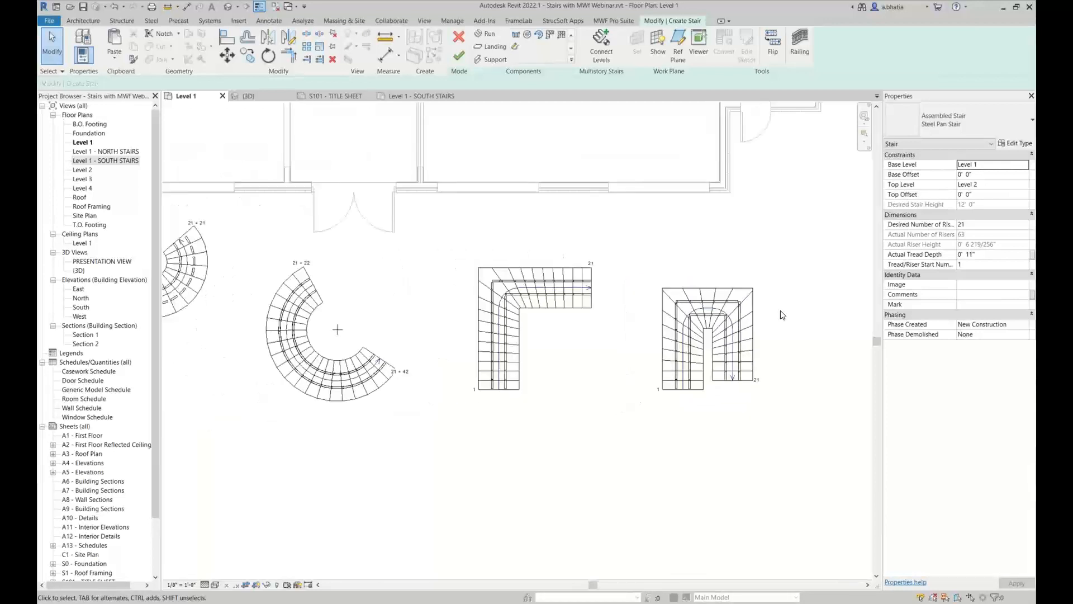
pyautogui.moveTo(780, 384); pyautogui.dragTo(310, 219)
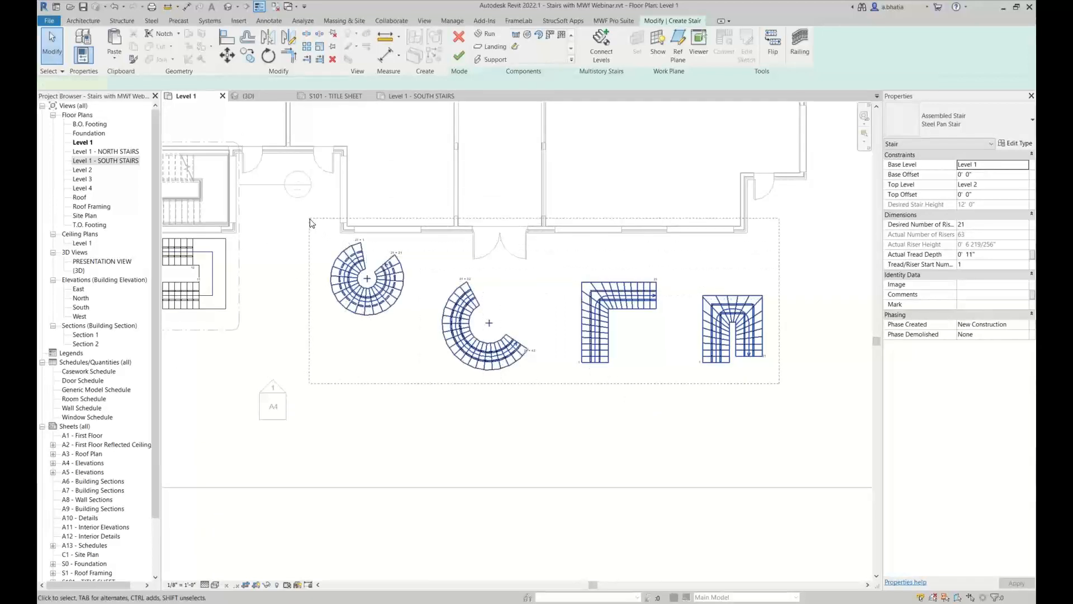
pyautogui.press('Delete')
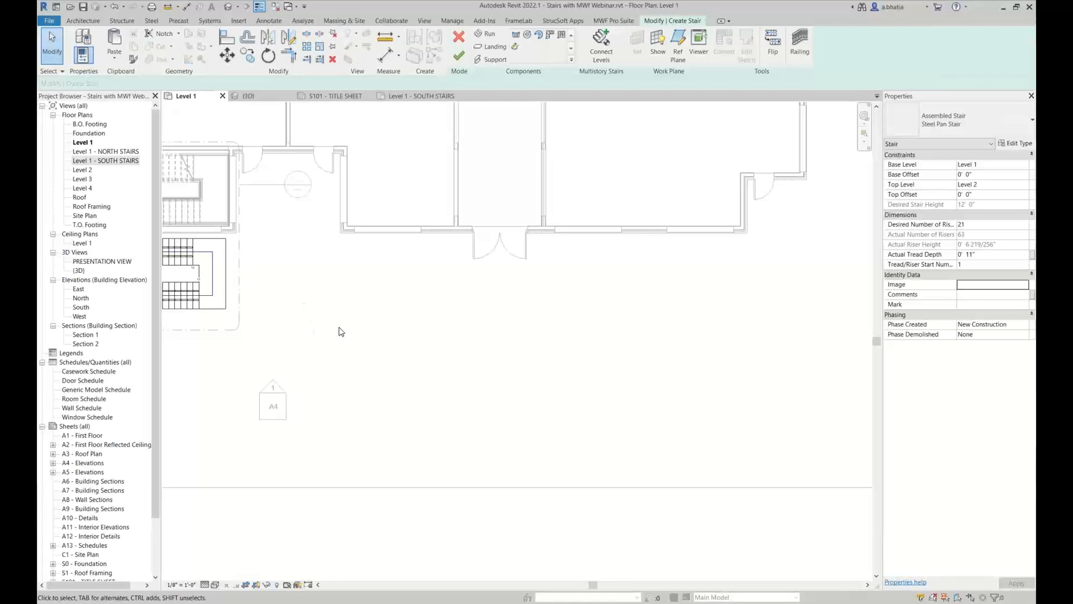
# Examine the carriage supports on the U-shaped stair's two runs, selecting a carriage on the upper run
pyautogui.scroll(-1, 349, 325)
pyautogui.moveTo(349, 325); pyautogui.dragTo(640, 376, button='middle')
pyautogui.scroll(2, 547, 313)
pyautogui.scroll(1, 503, 300)
pyautogui.scroll(1, 726, 296)
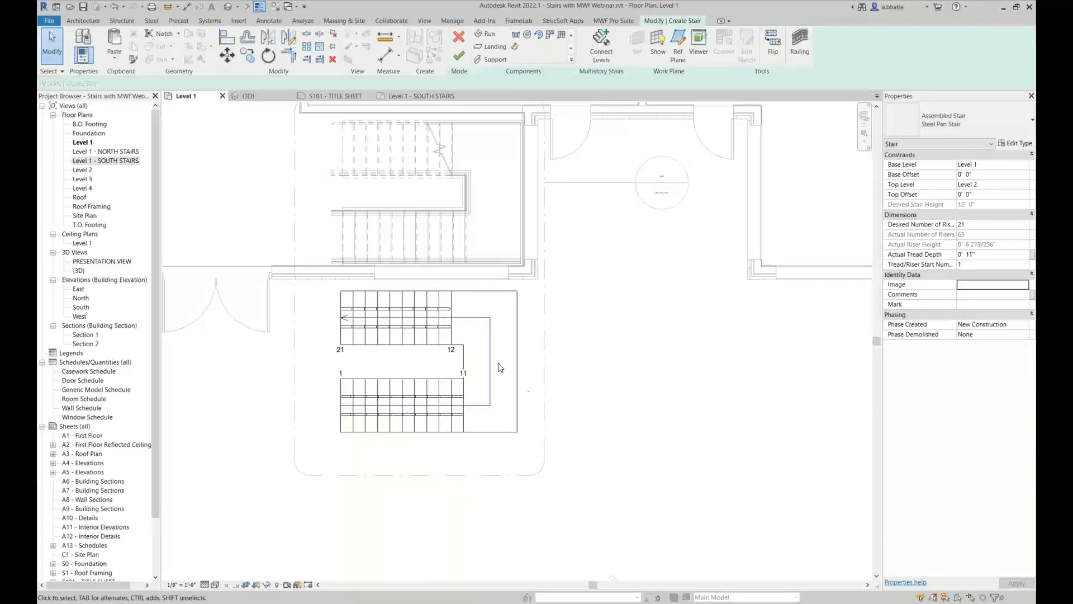
pyautogui.moveTo(304, 363); pyautogui.dragTo(348, 370, button='middle')
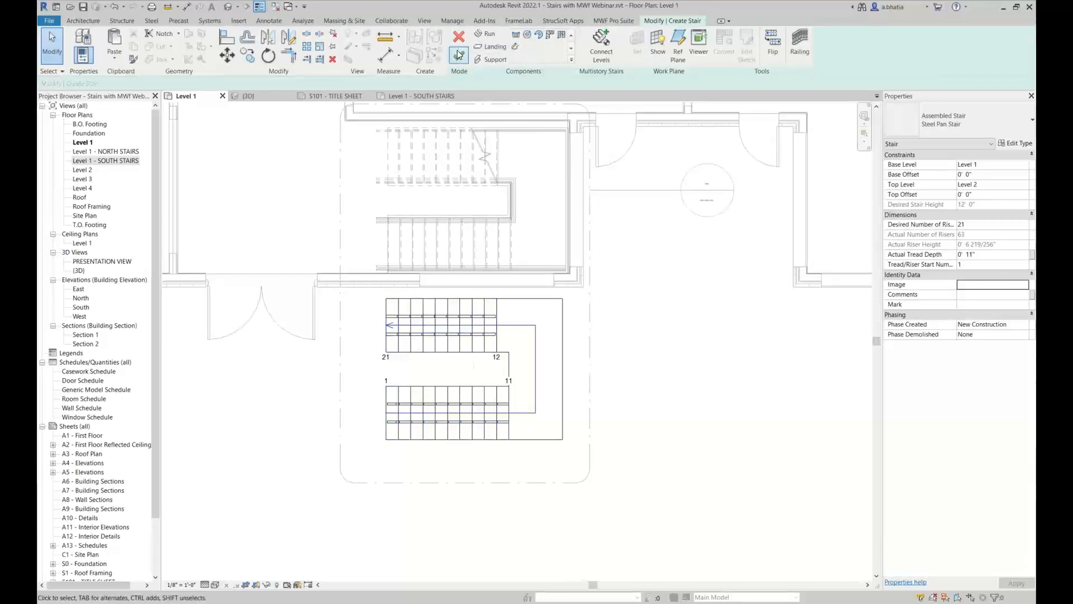
pyautogui.scroll(2, 424, 334)
pyautogui.scroll(2, 424, 336)
pyautogui.click(420, 334)
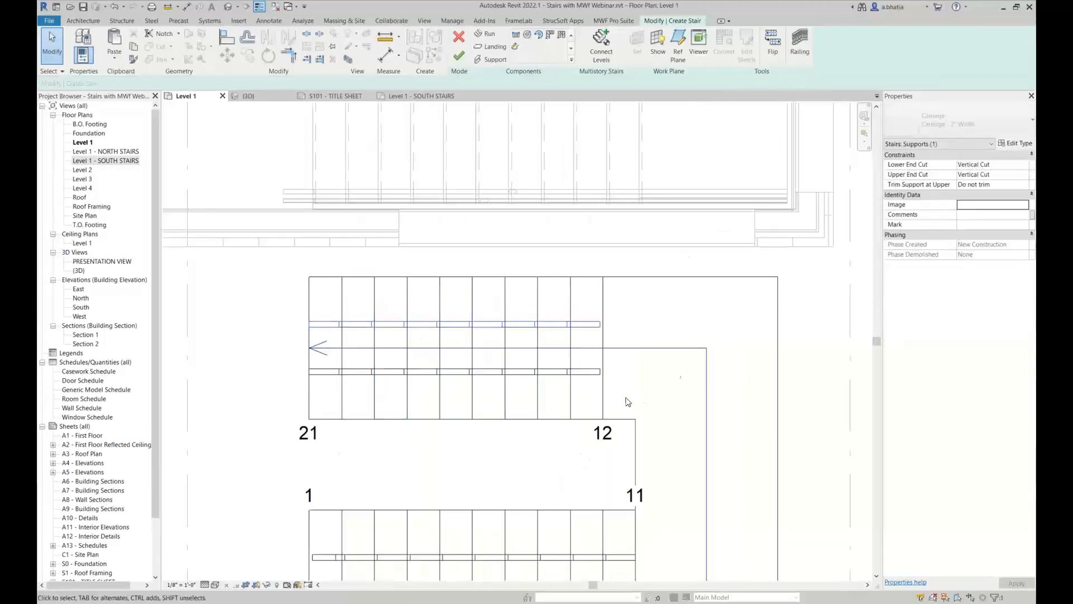
pyautogui.click(719, 321)
pyautogui.scroll(-1, 718, 320)
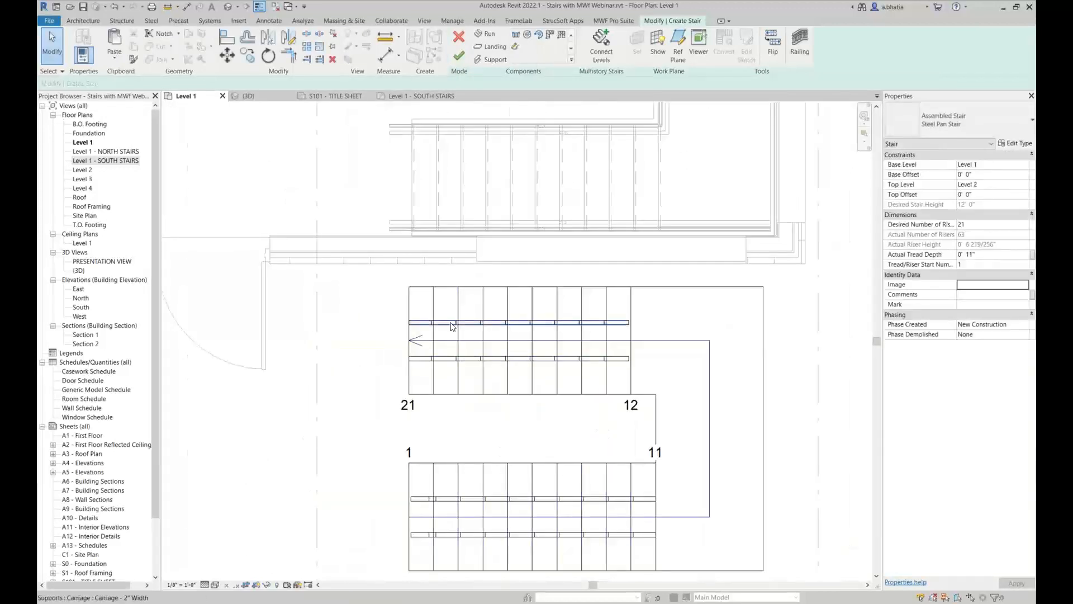
pyautogui.scroll(-1, 450, 475)
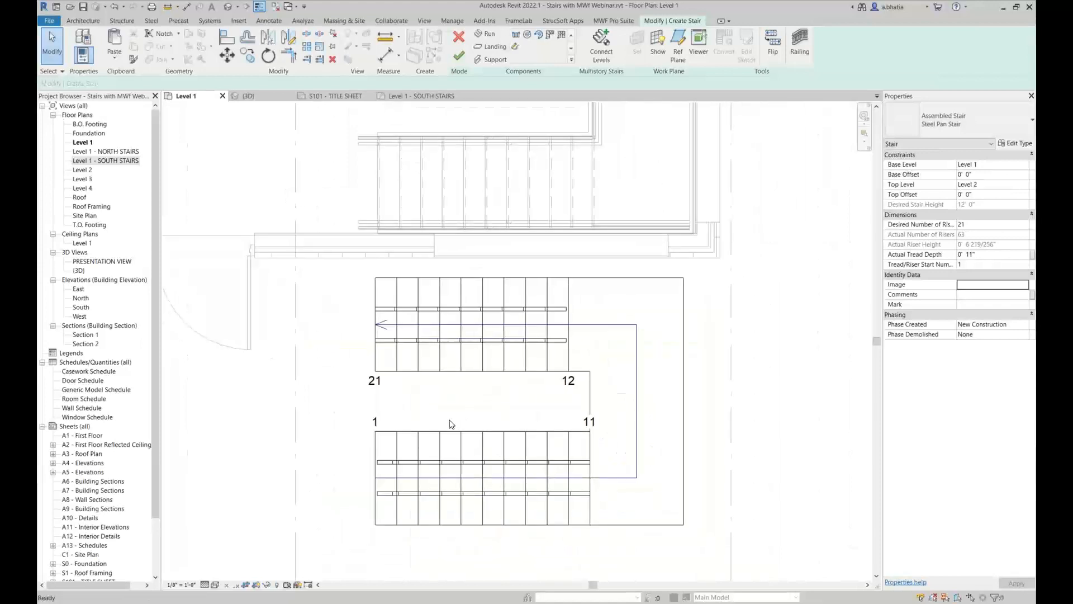
# Set the Steel Pan Stair type's Middle Support Number to 3
pyautogui.click(1014, 143)
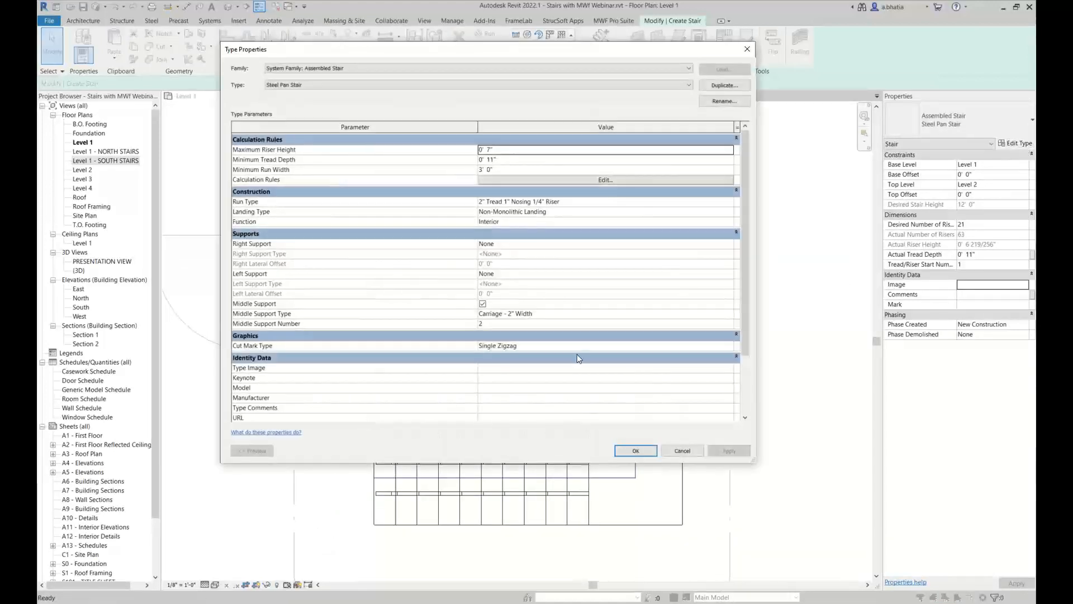
pyautogui.click(729, 324)
pyautogui.click(729, 321)
pyautogui.click(635, 451)
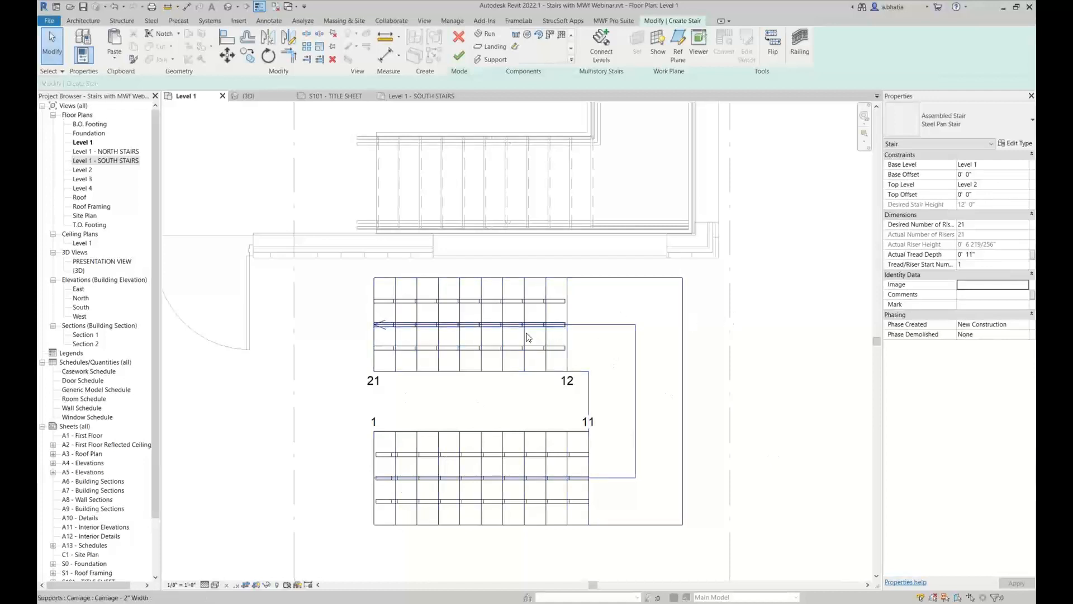
# Return the Steel Pan Stair type's Middle Support Number to 2
pyautogui.click(1016, 144)
pyautogui.click(728, 323)
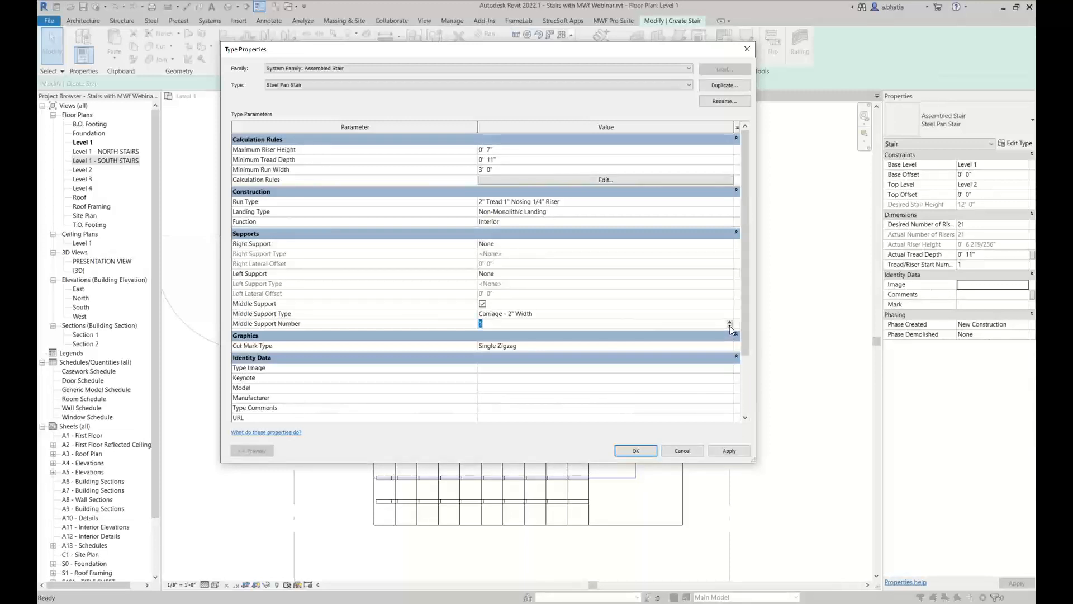
pyautogui.click(649, 454)
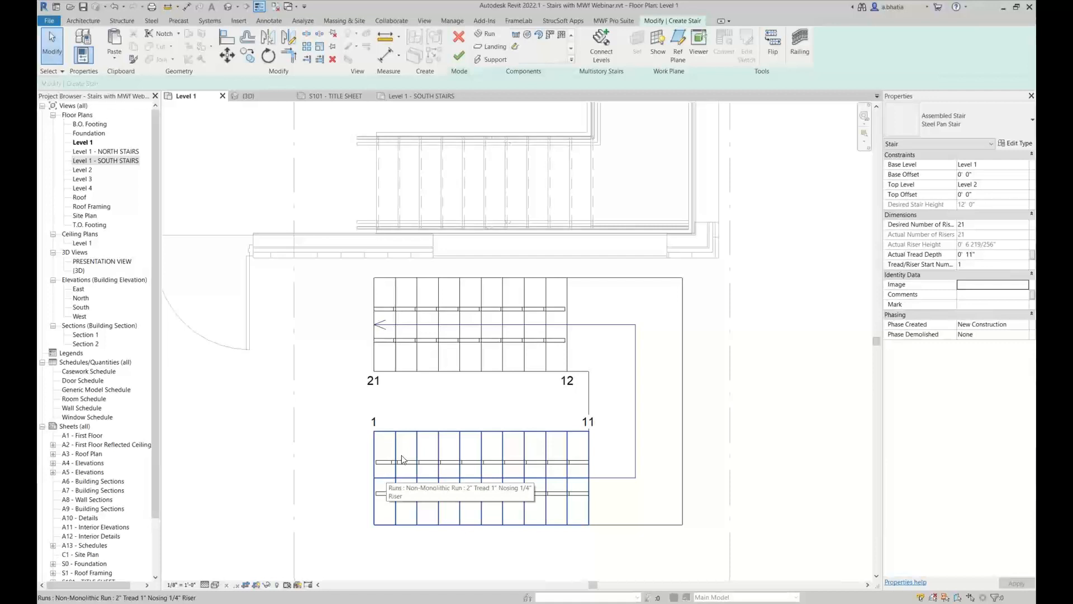
# Finish the stair edit to generate the U-shaped Steel Pan Stair below the linked south stair
pyautogui.click(458, 56)
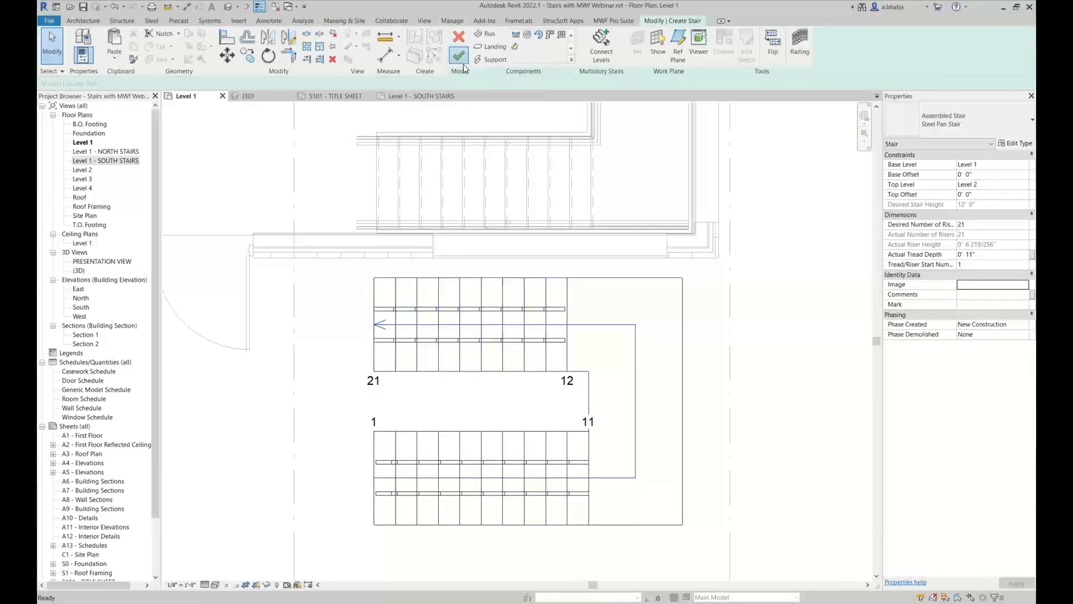
pyautogui.click(550, 384)
pyautogui.scroll(-3, 740, 332)
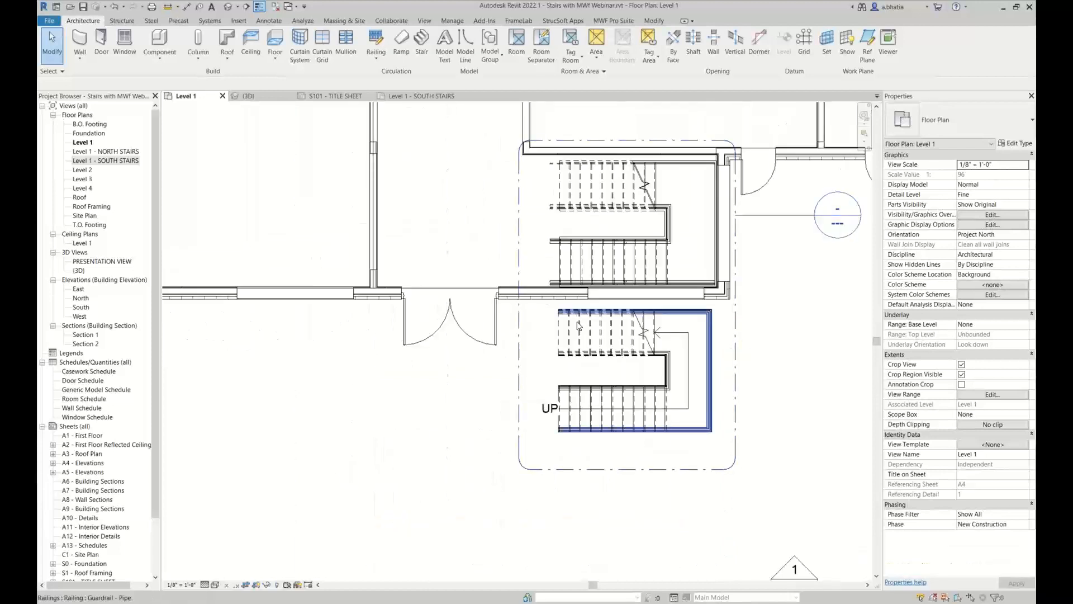
# Delete the new stair's inner and outer Guardrail - Pipe railings and its UP stair path annotation
pyautogui.scroll(3, 578, 330)
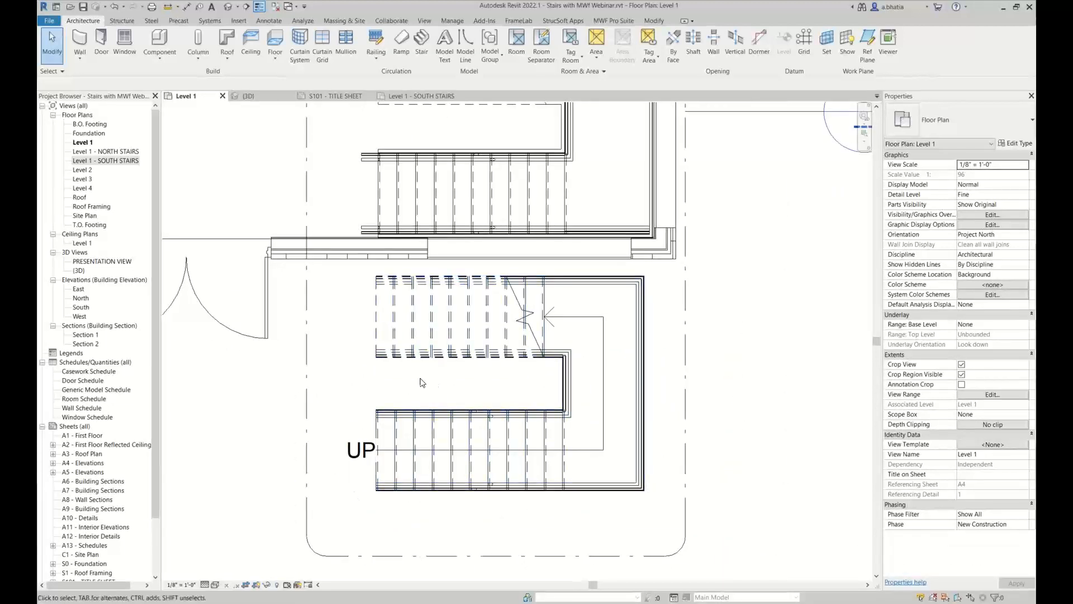
pyautogui.scroll(2, 420, 444)
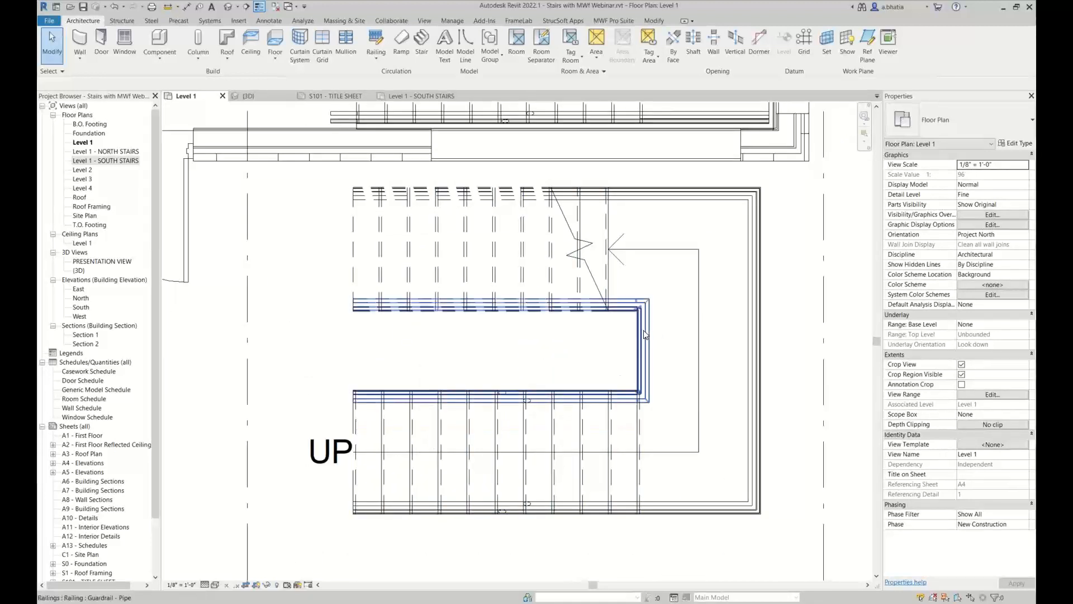
pyautogui.click(644, 334)
pyautogui.press('Escape')
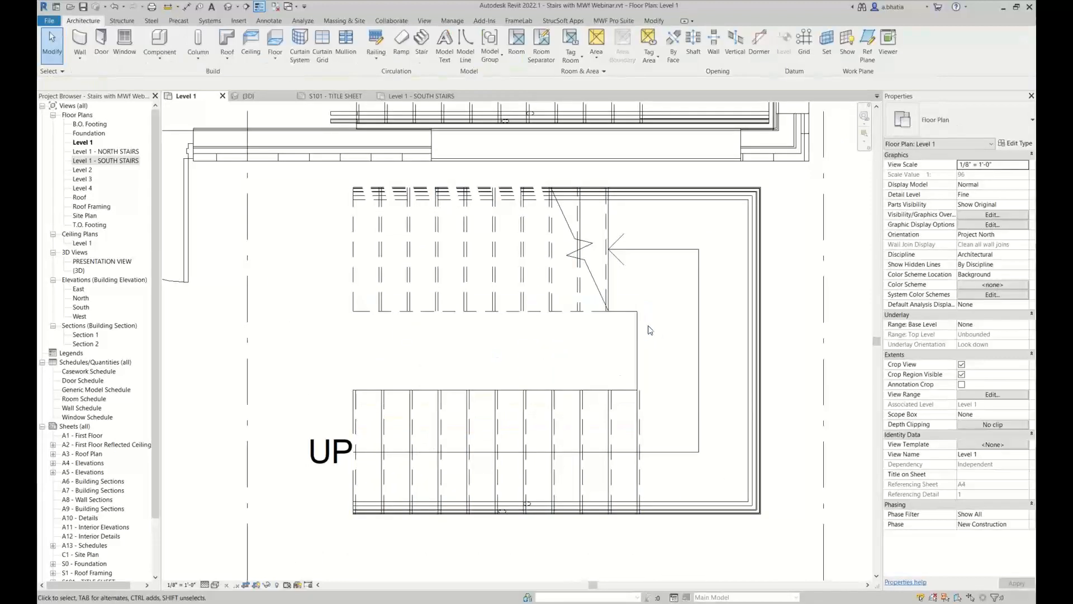
pyautogui.click(670, 201)
pyautogui.press('Escape')
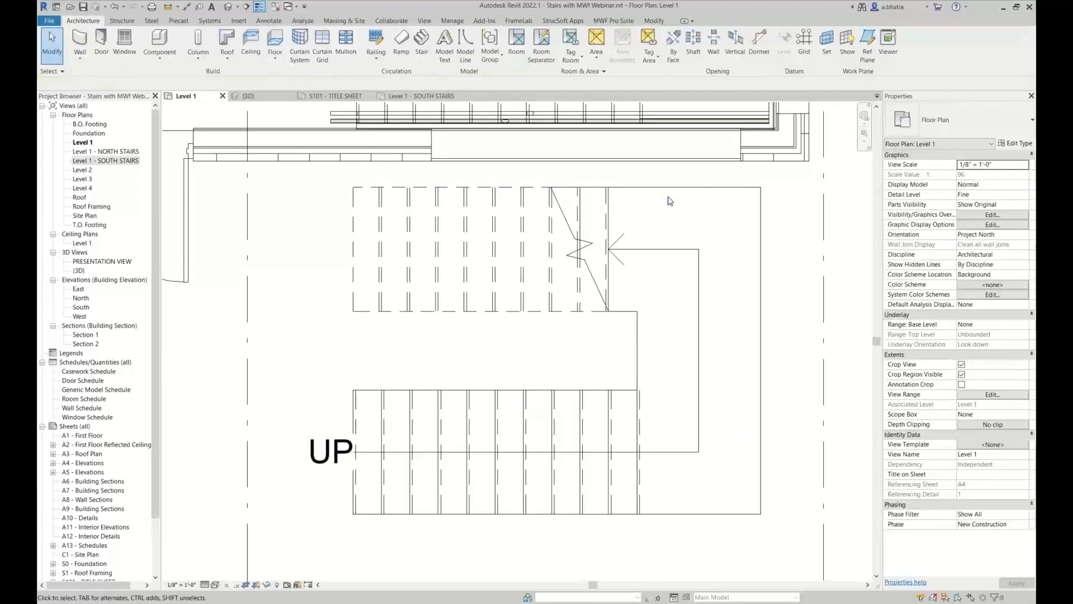
pyautogui.click(310, 447)
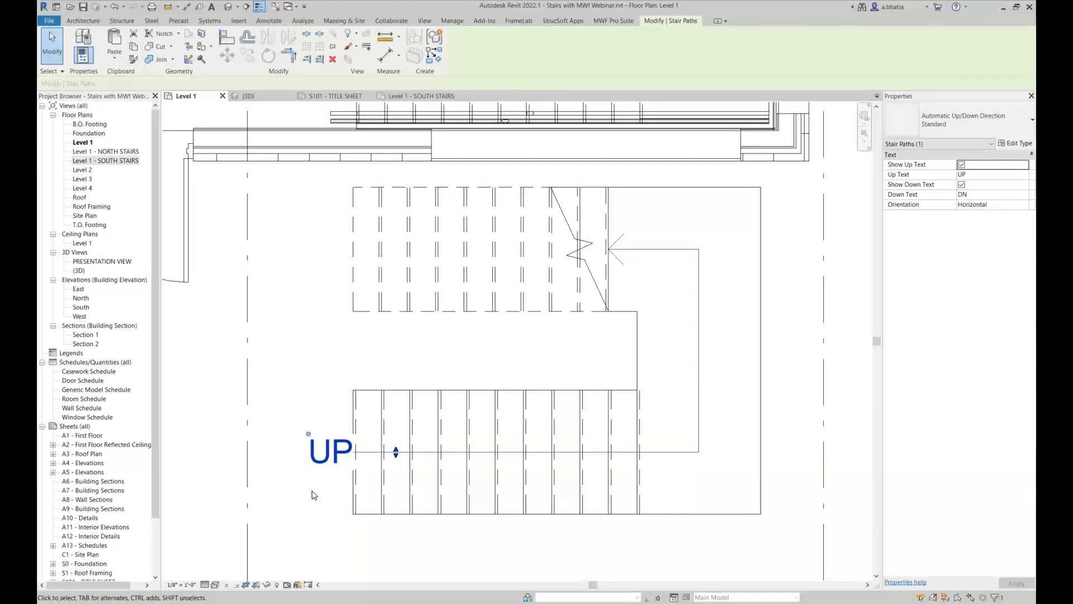
pyautogui.click(312, 495)
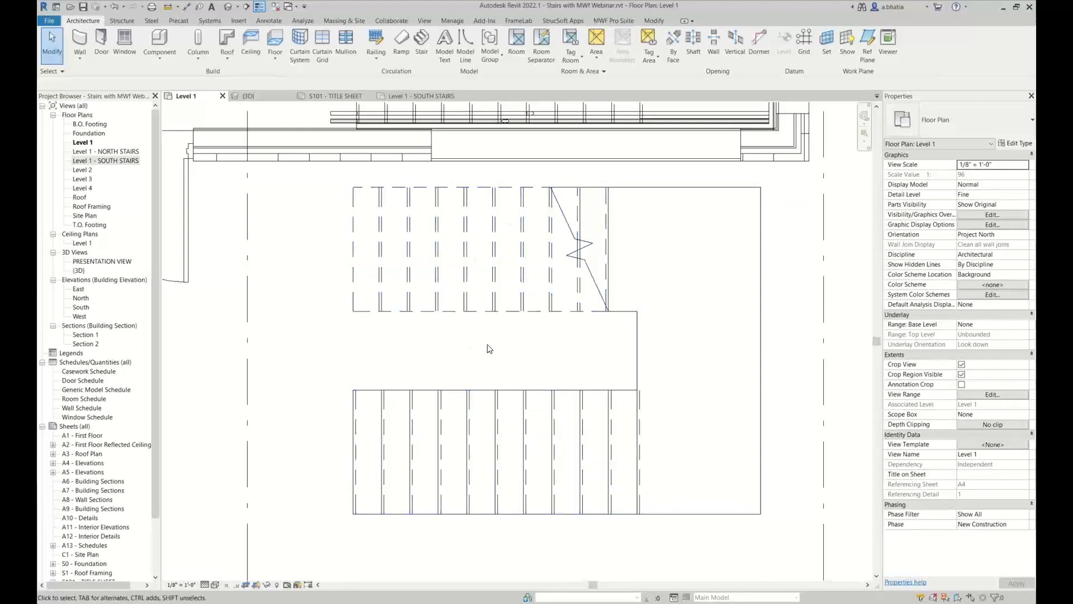
# Draw a building section lengthwise through the new stair's lower run, looking toward the upper run
pyautogui.scroll(-2, 536, 260)
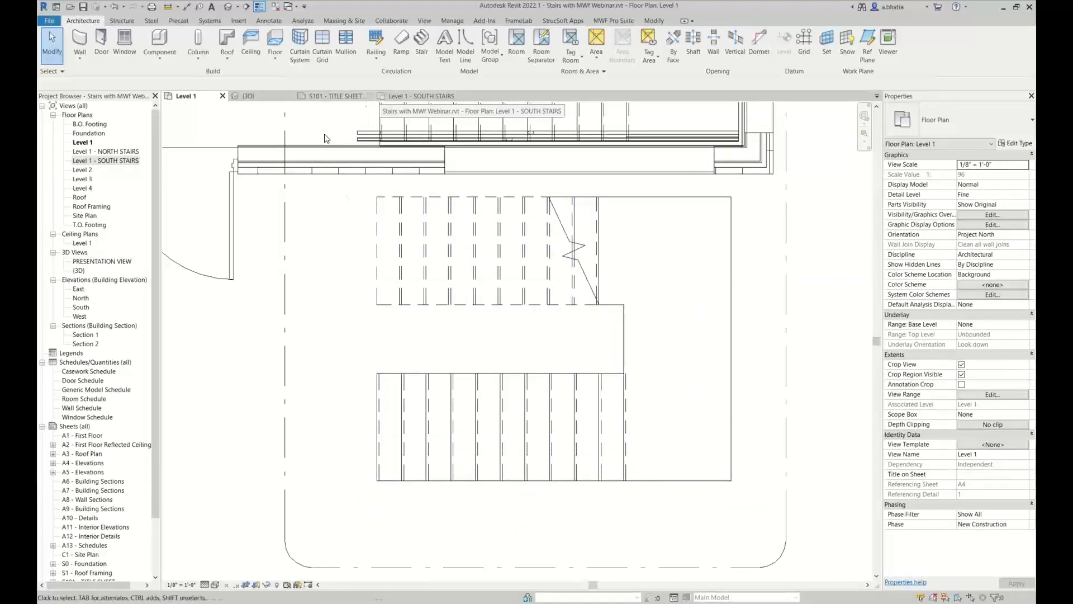
pyautogui.click(247, 7)
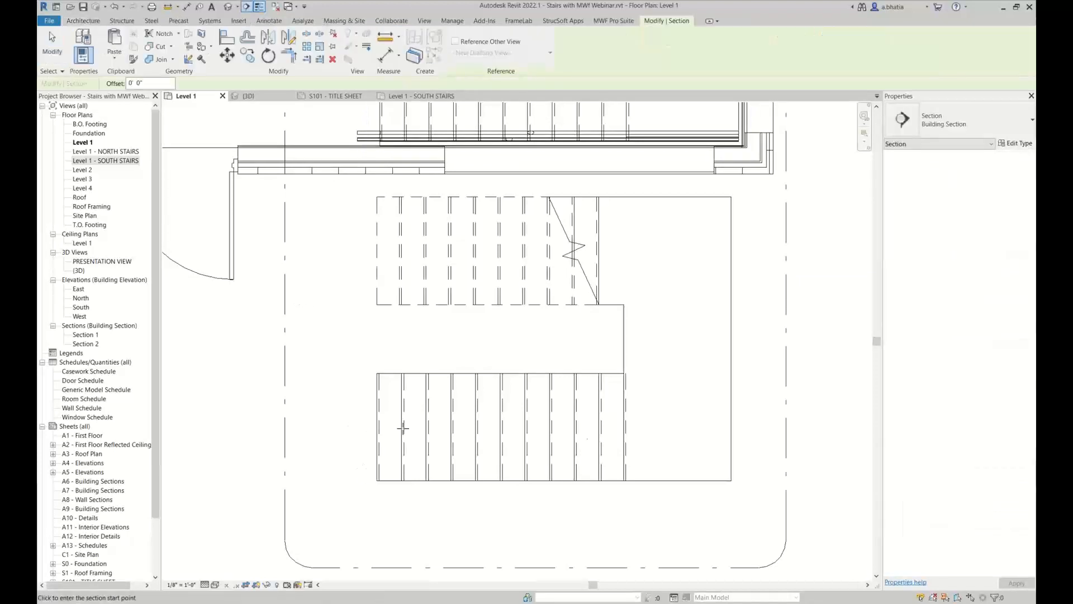
pyautogui.click(319, 433)
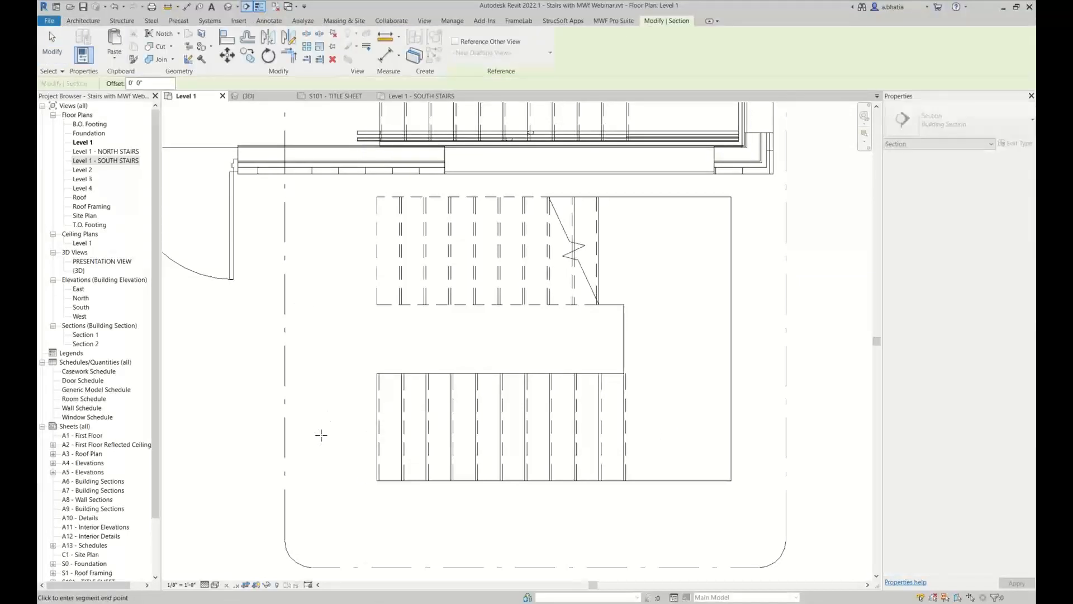
pyautogui.click(749, 443)
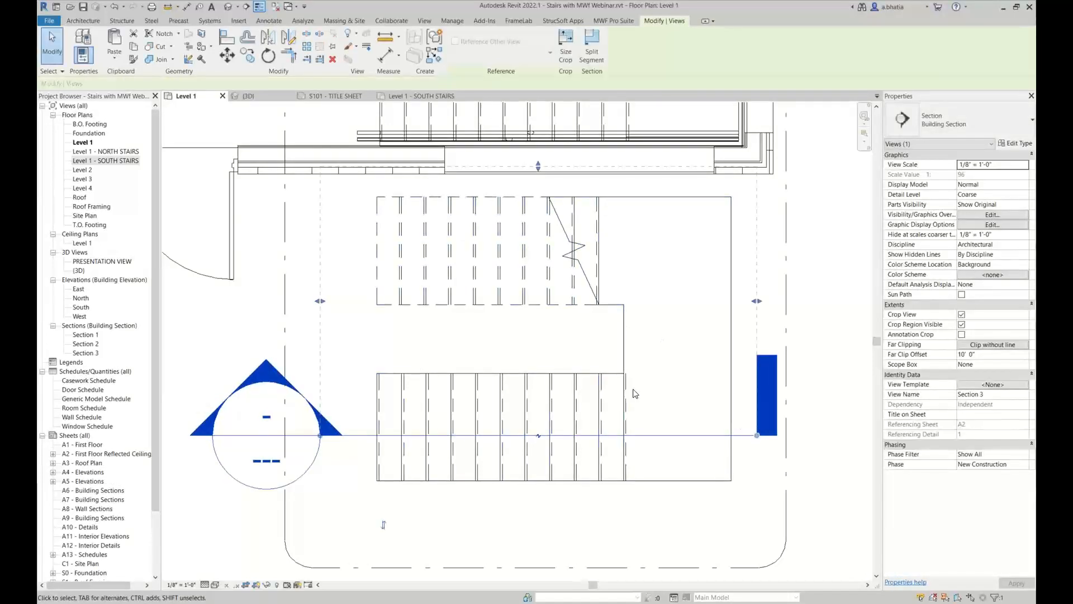
pyautogui.press('Escape')
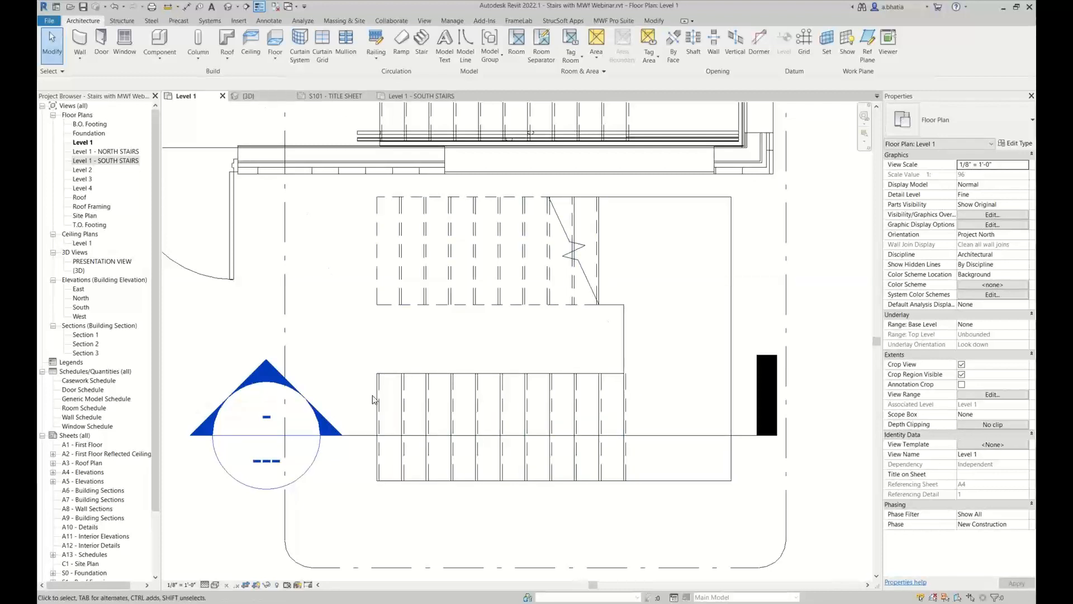
# Start an architectural floor on Level 1 for the lower run's treads, using the 1 5/8" Stair Slab type
pyautogui.scroll(2, 370, 350)
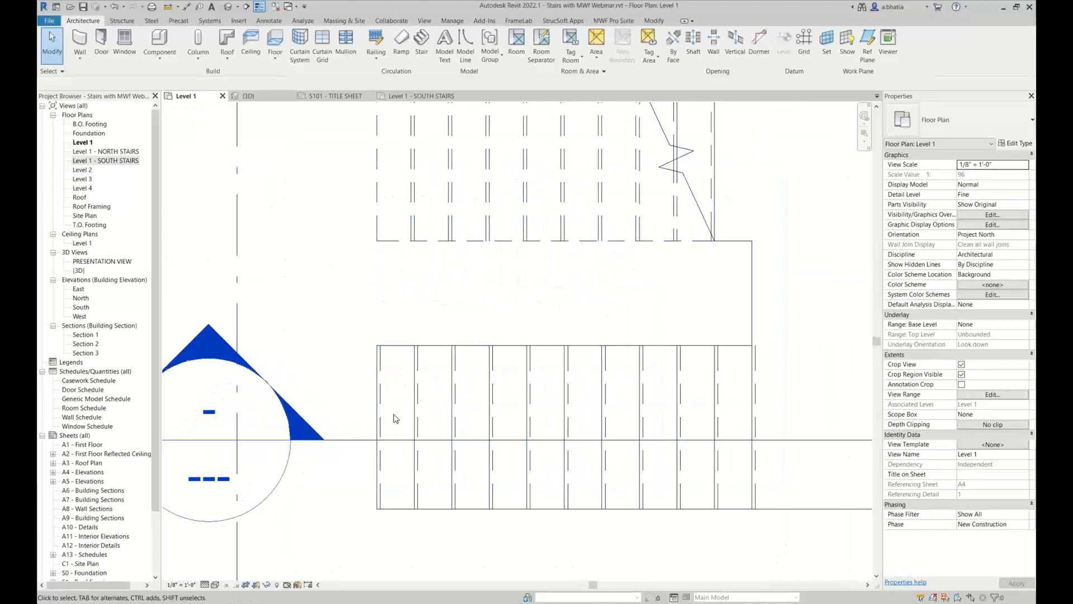
pyautogui.scroll(1, 357, 491)
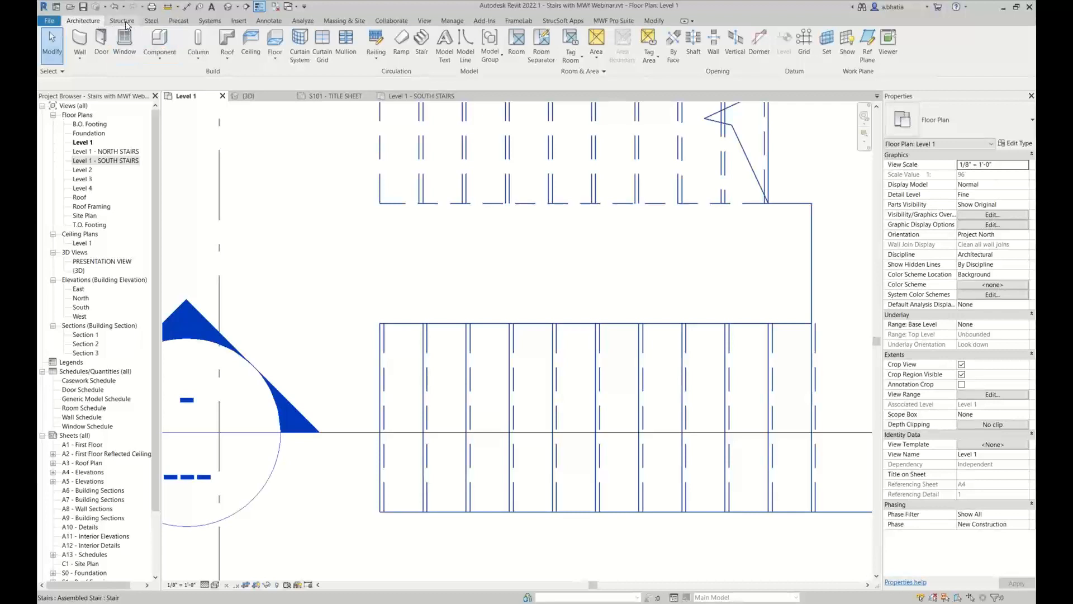
pyautogui.click(274, 56)
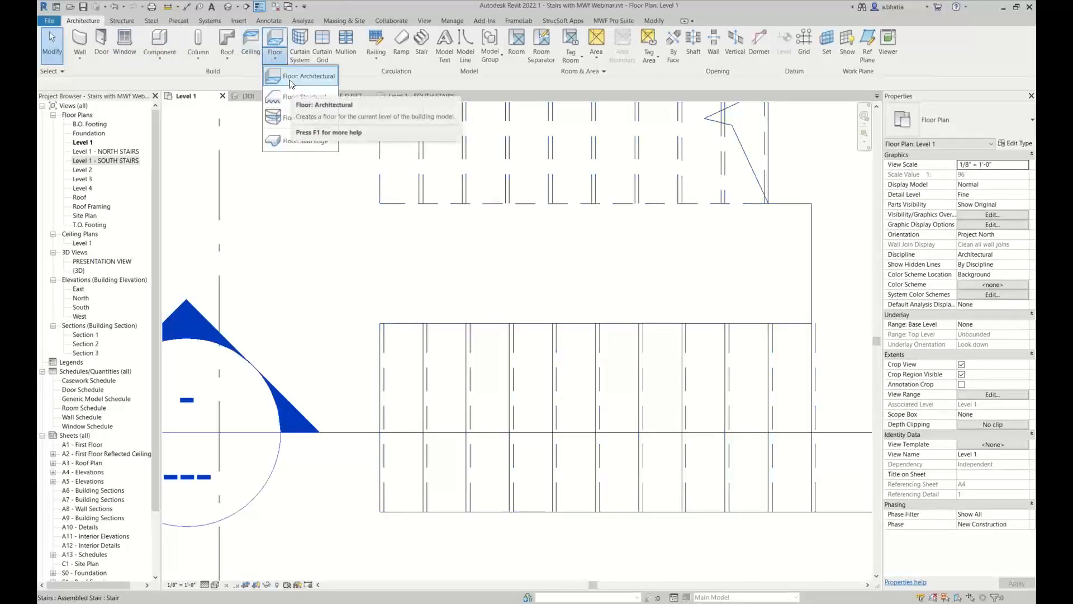
pyautogui.click(291, 78)
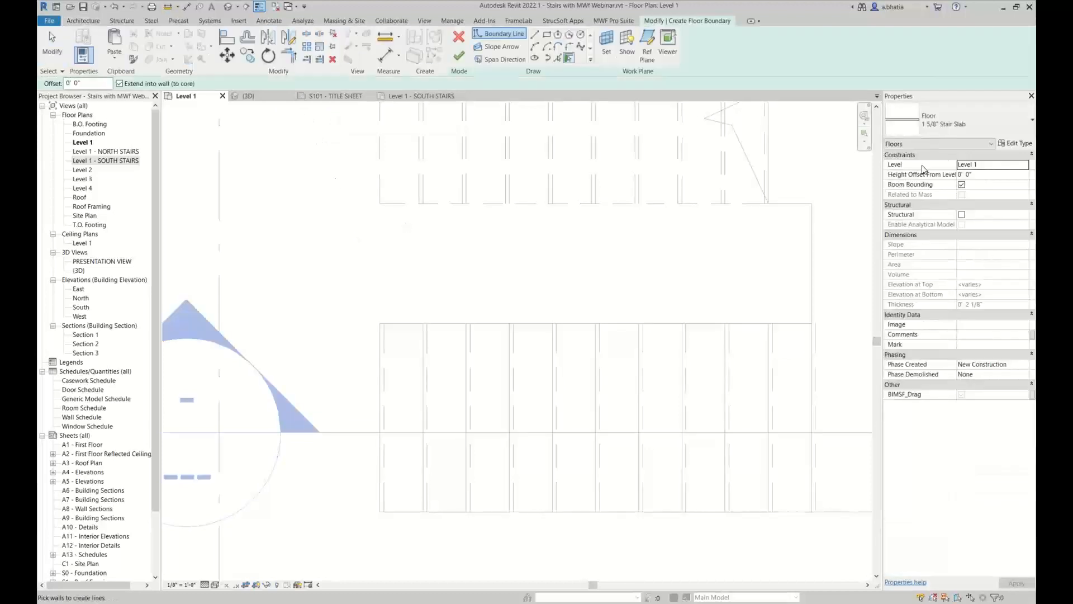
pyautogui.click(955, 129)
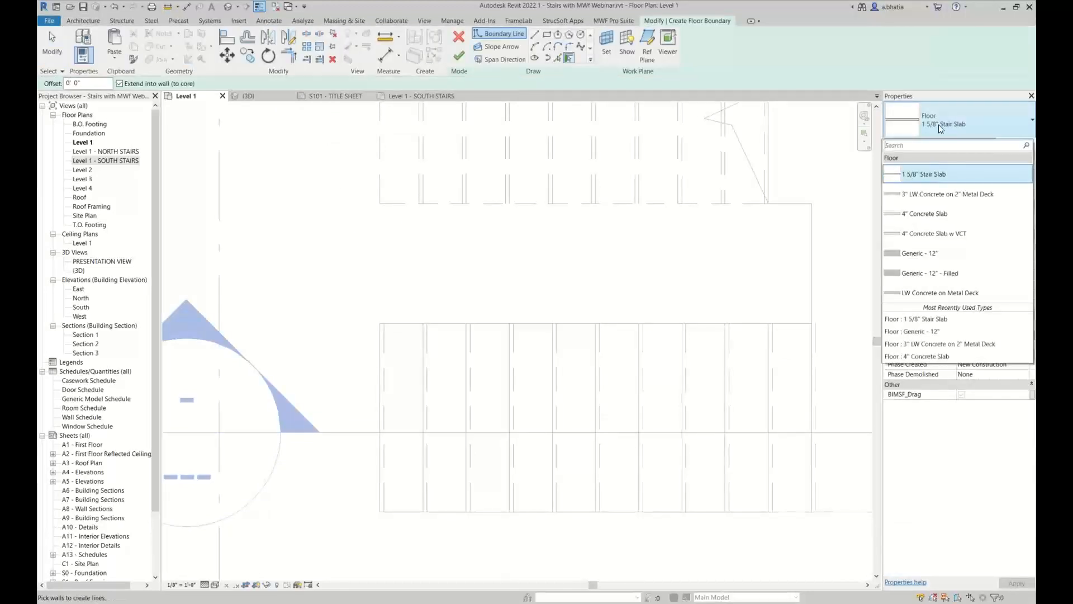
pyautogui.click(938, 124)
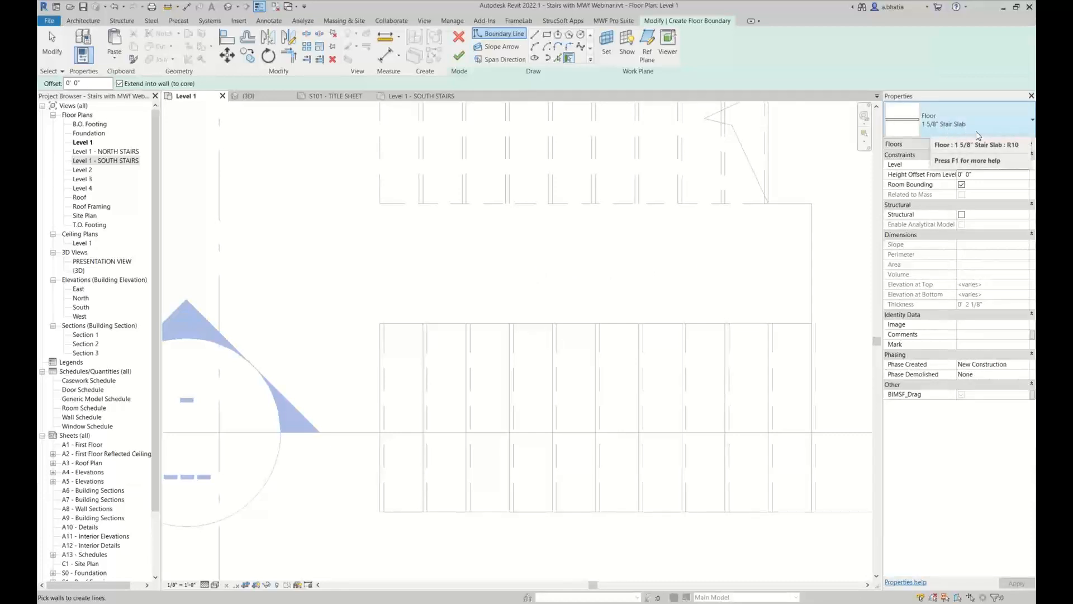
# Sketch a rectangular floor boundary over the lower run's first tread, 1'-0" deep and 4'-0" wide, reaching the next tread's dashed riser line
pyautogui.click(558, 58)
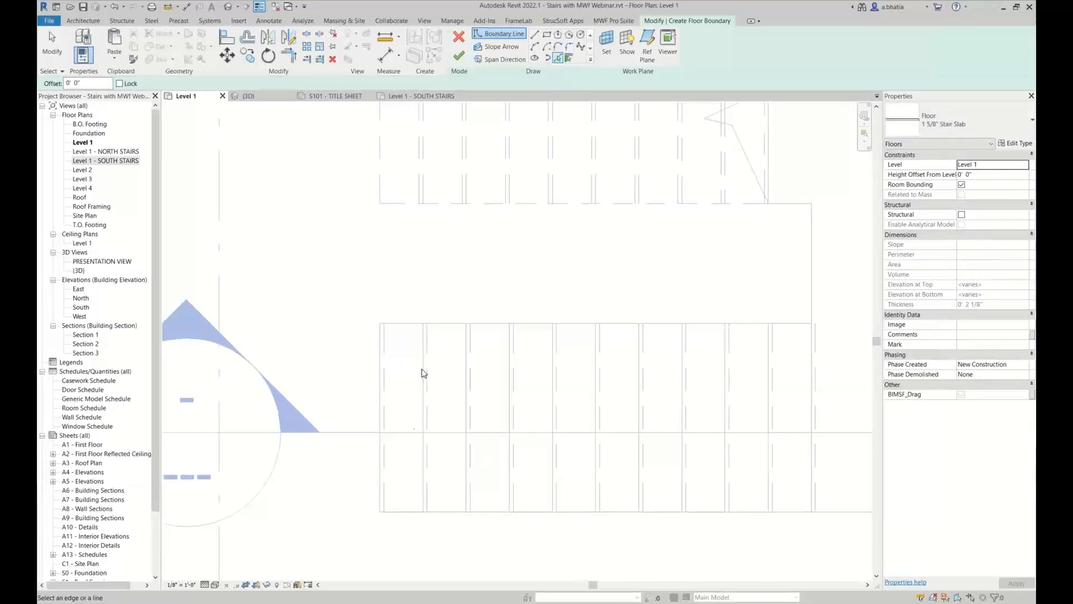
pyautogui.click(511, 112)
pyautogui.click(548, 37)
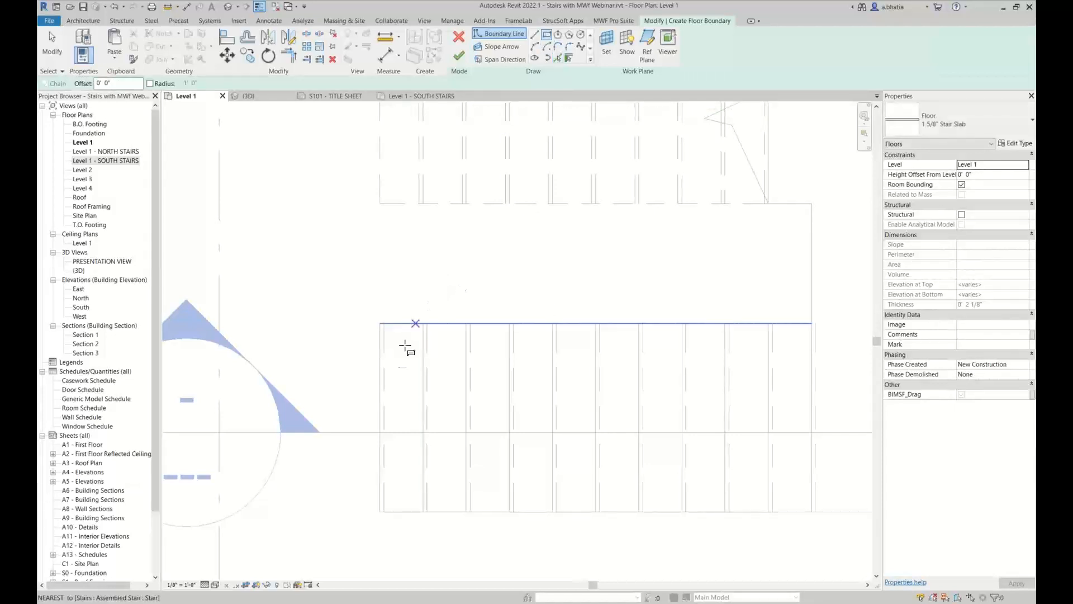
pyautogui.scroll(1, 381, 352)
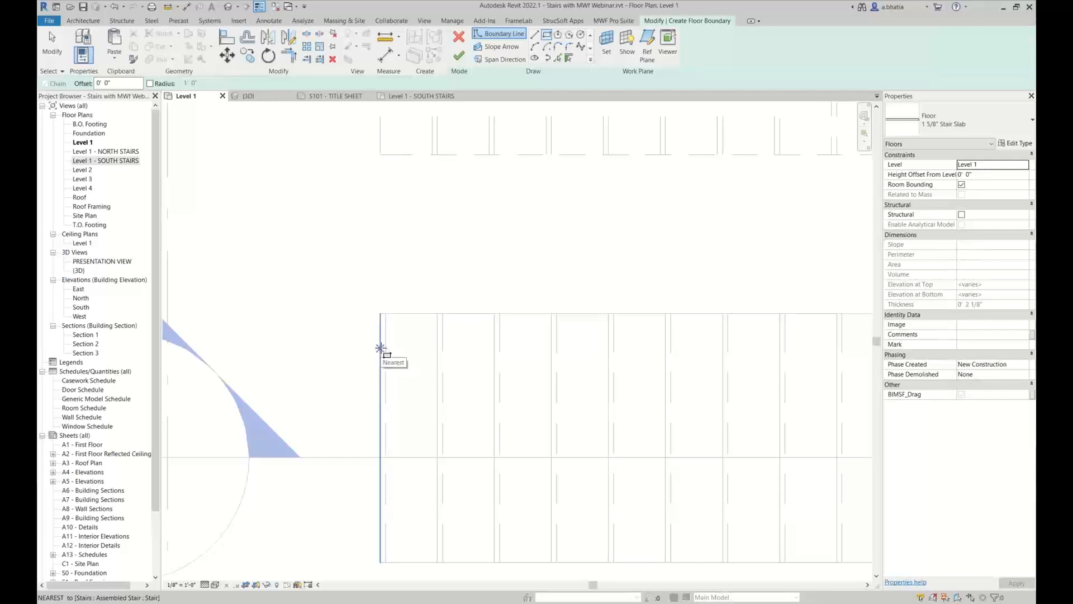
pyautogui.scroll(2, 380, 348)
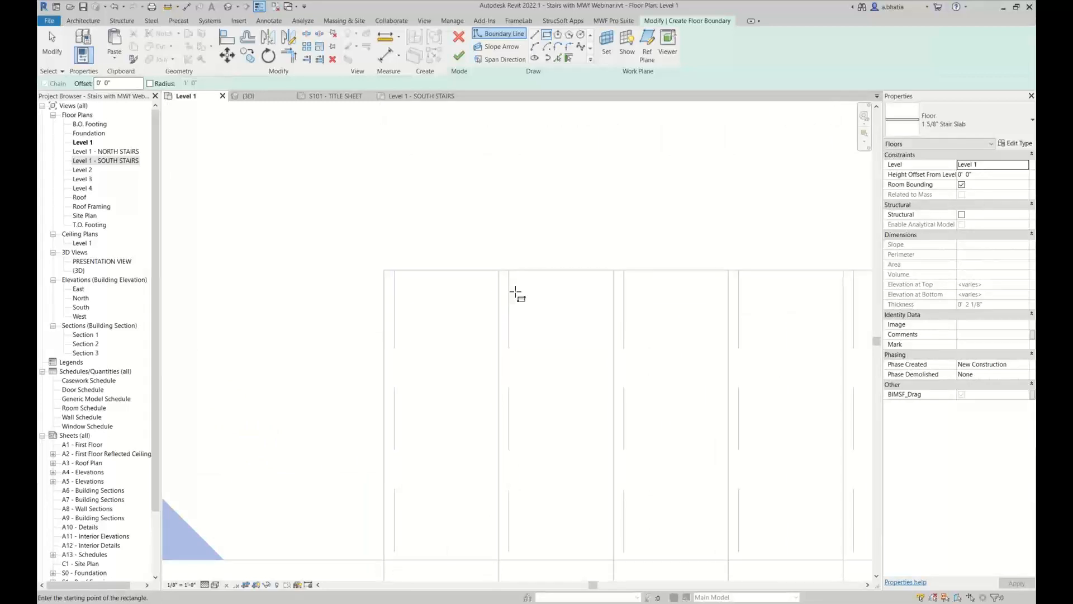
pyautogui.scroll(-1, 391, 235)
pyautogui.scroll(-1, 390, 235)
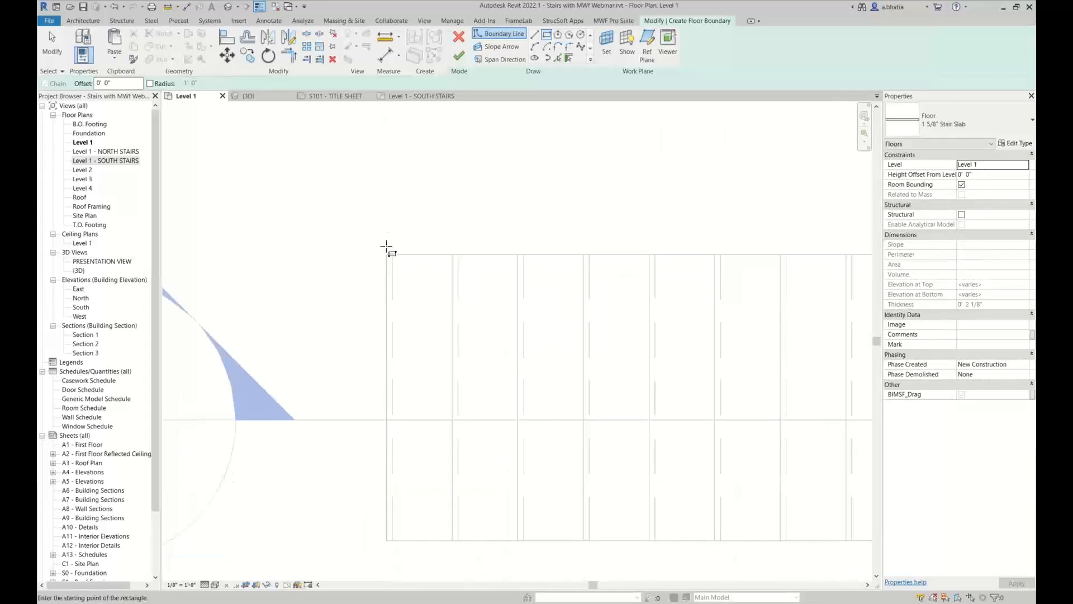
pyautogui.scroll(-1, 385, 247)
pyautogui.click(386, 253)
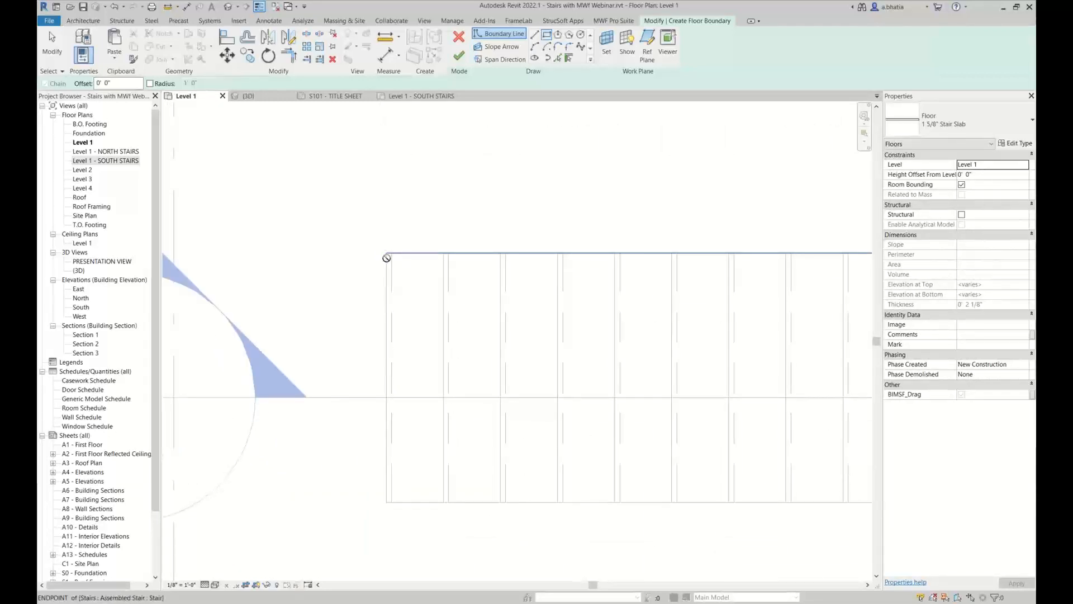
pyautogui.click(448, 501)
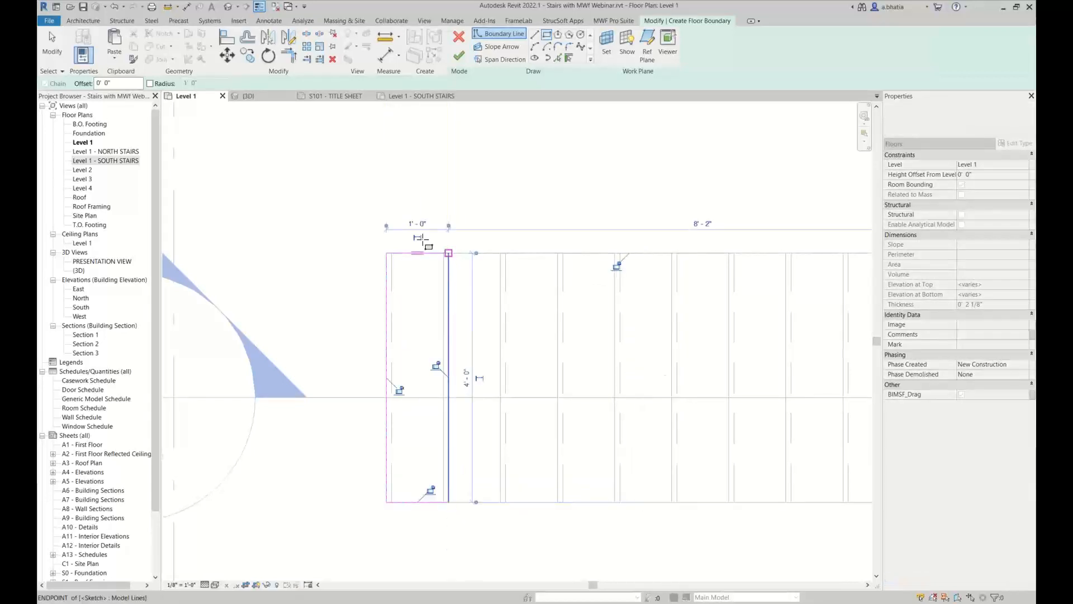
pyautogui.scroll(4, 424, 227)
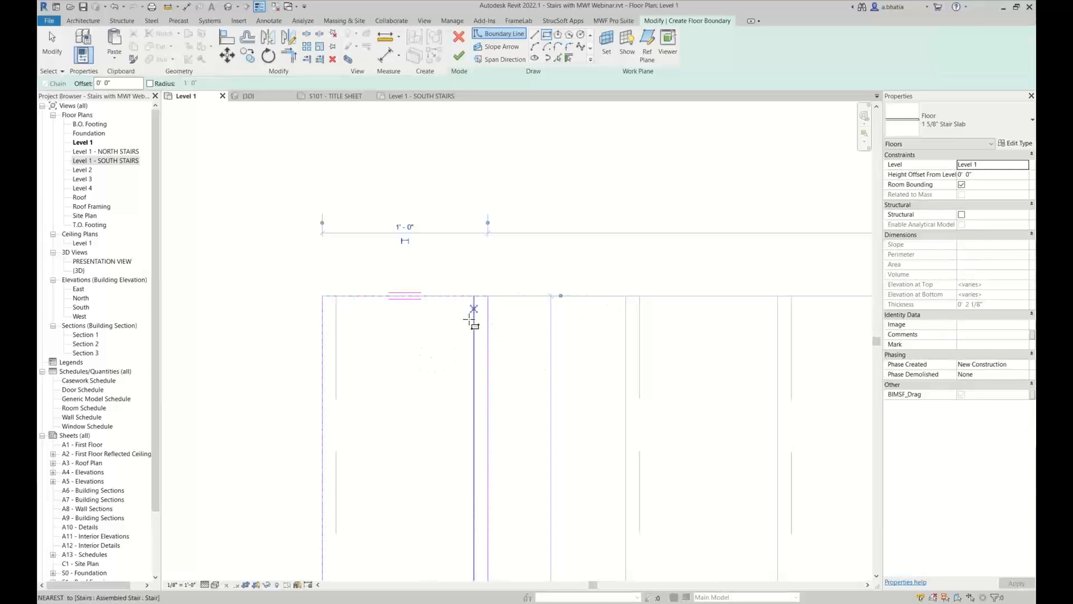
pyautogui.scroll(-3, 471, 432)
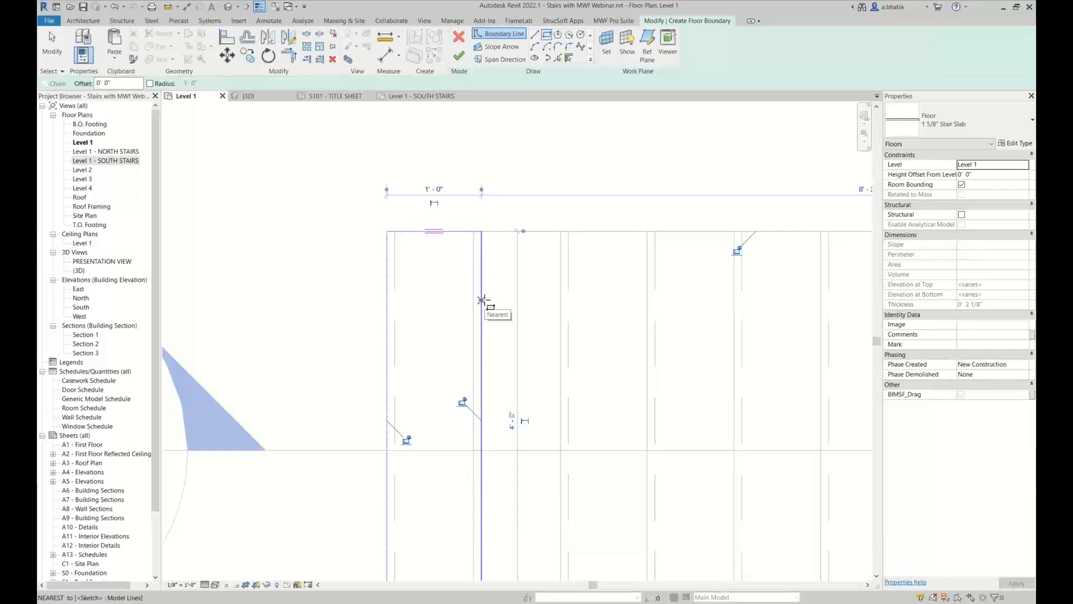
pyautogui.scroll(-3, 482, 301)
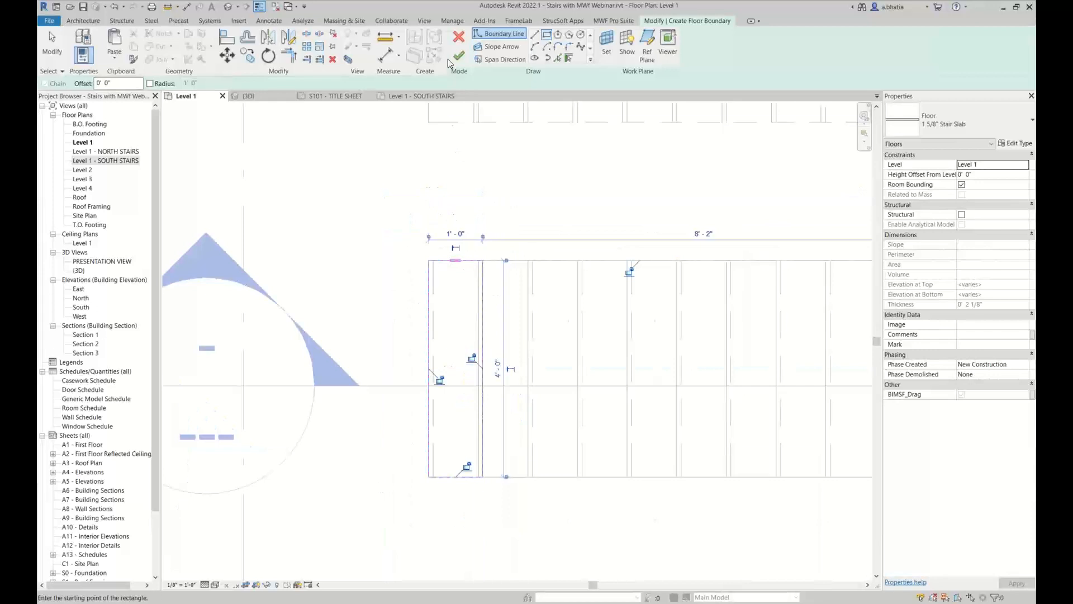
# Review the 1 5/8" Stair Slab type's properties and the layer materials and thicknesses in its structure
pyautogui.click(1009, 144)
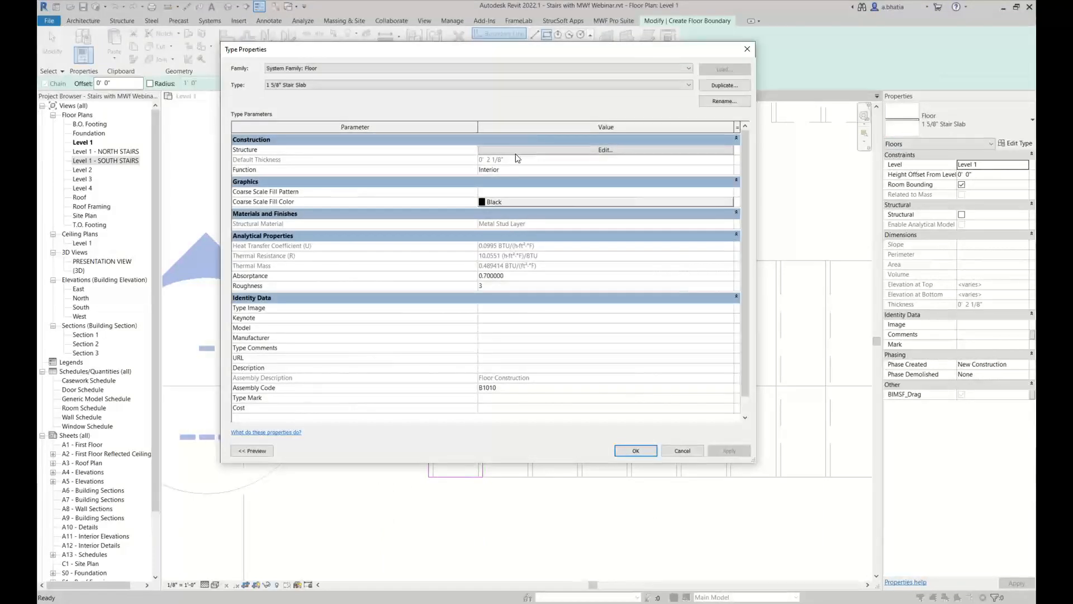
pyautogui.click(516, 152)
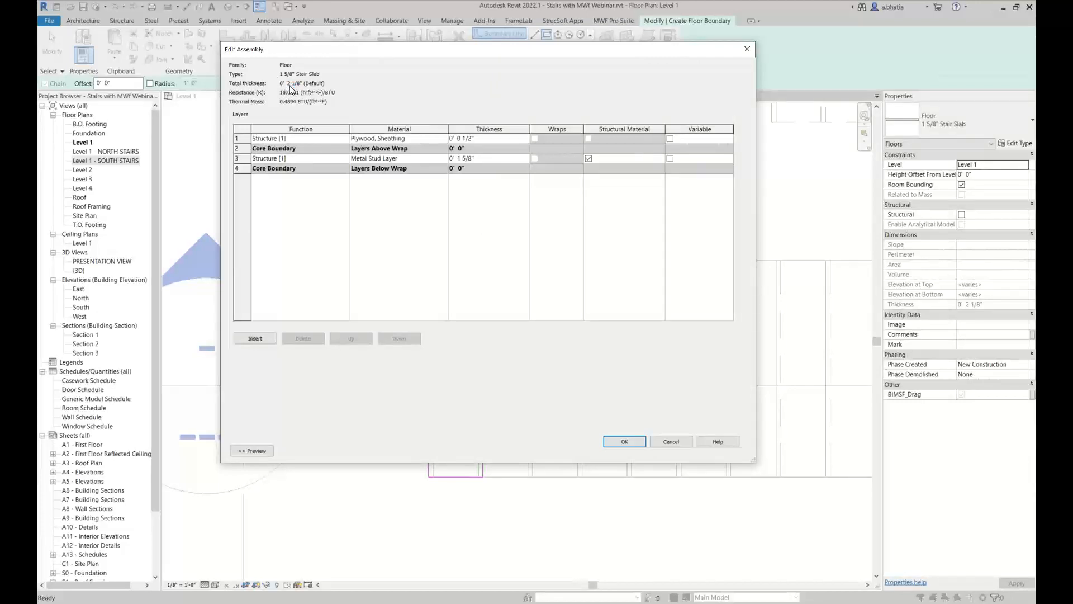
pyautogui.click(483, 161)
pyautogui.click(492, 139)
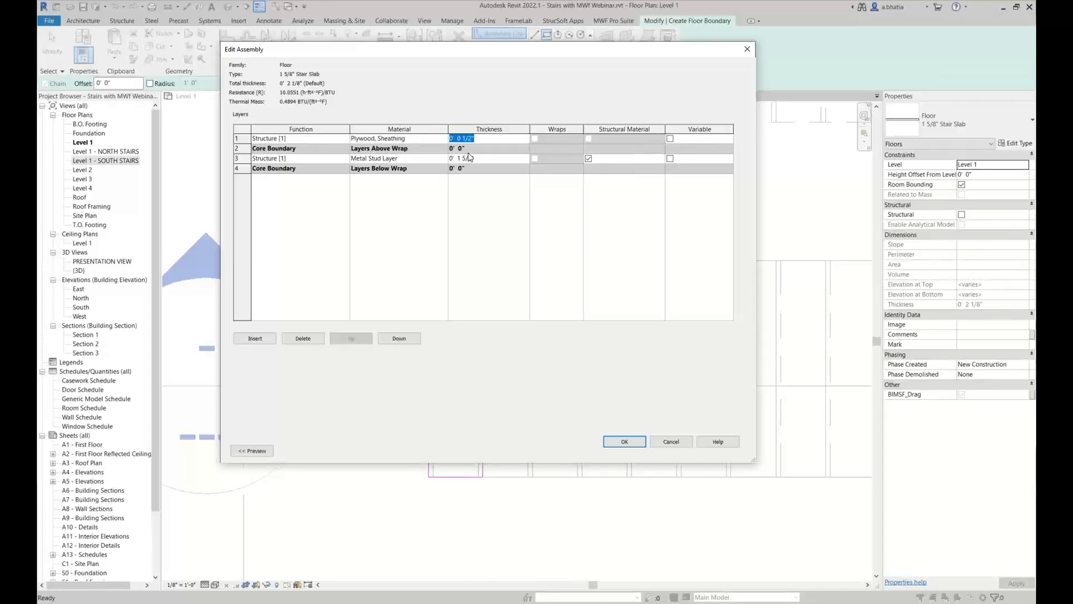
pyautogui.click(666, 440)
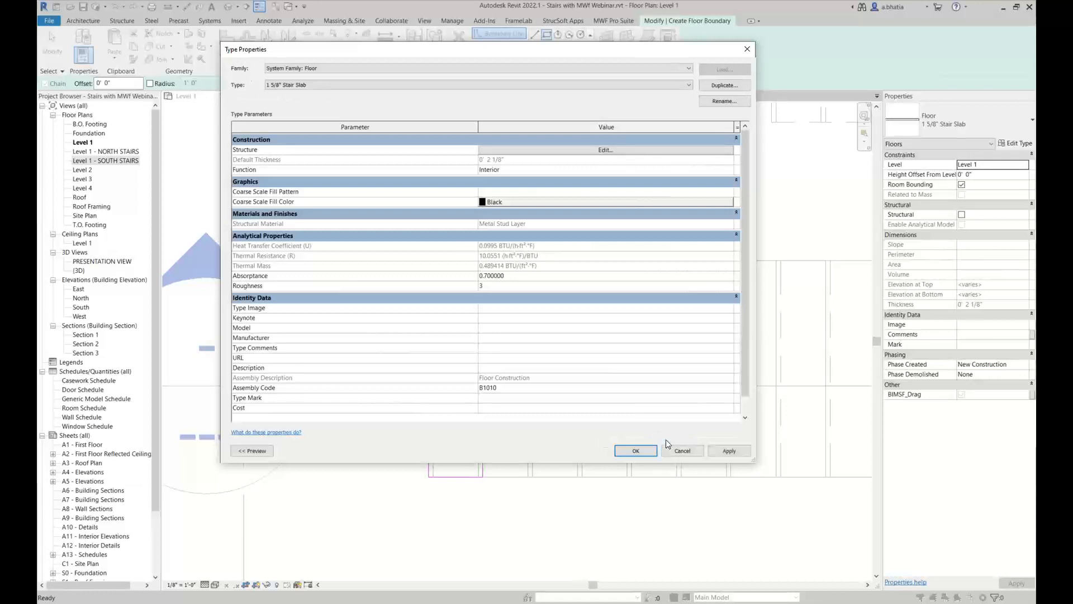
pyautogui.scroll(-1, 619, 395)
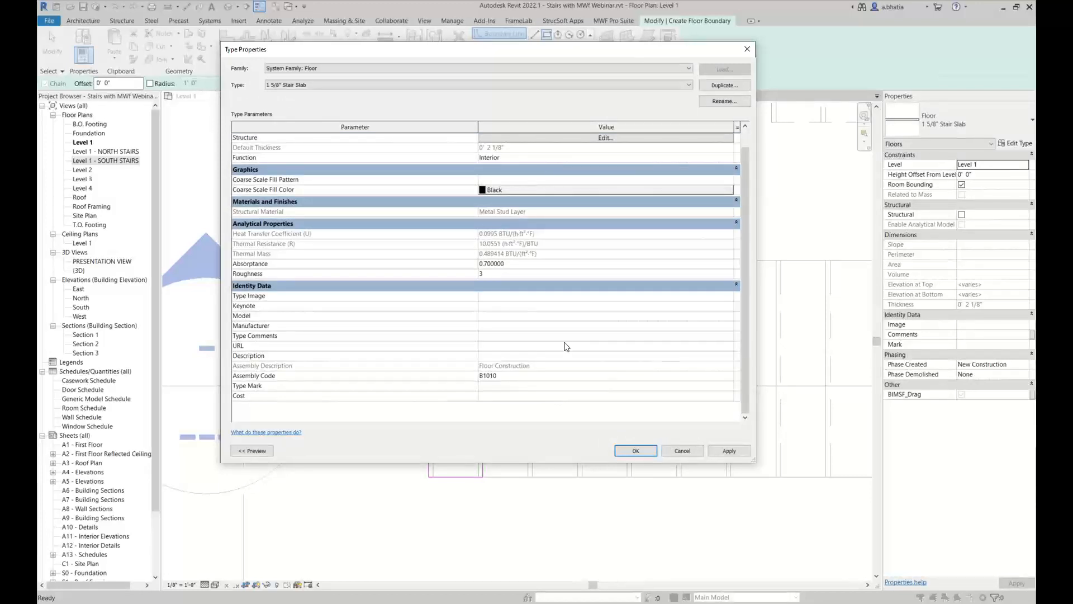
pyautogui.click(490, 336)
pyautogui.click(619, 452)
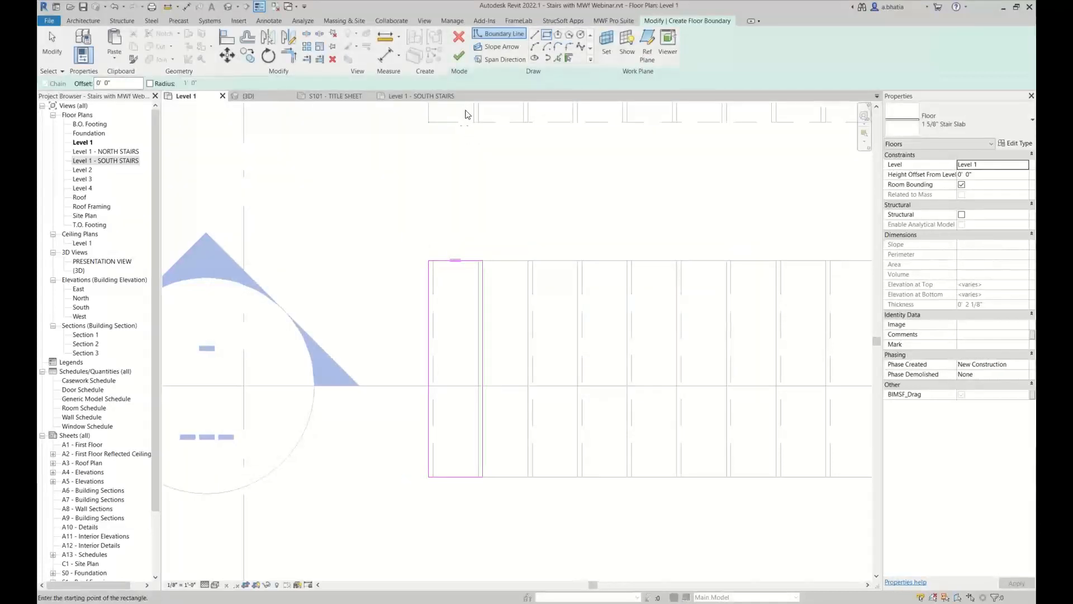
# Finish the floor boundary sketch to create the stair slab for the first tread
pyautogui.click(461, 59)
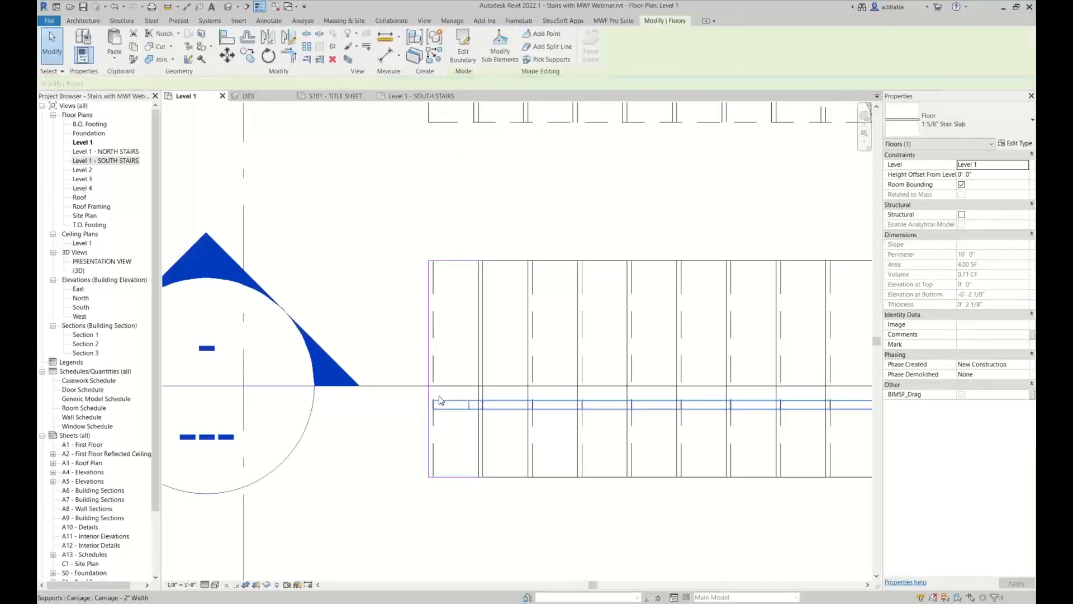
pyautogui.doubleClick(427, 290)
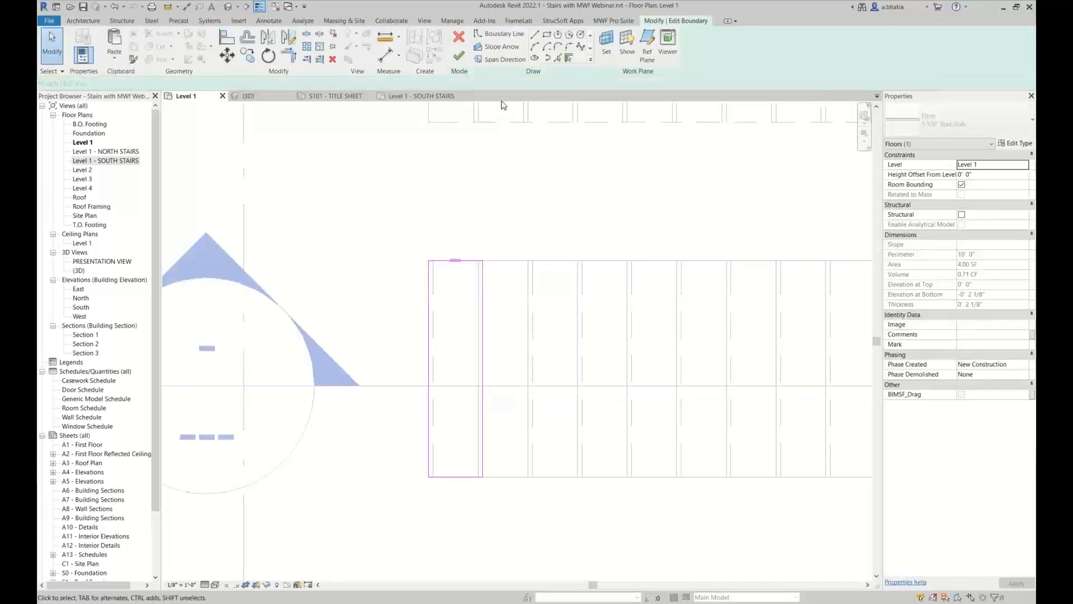
pyautogui.click(457, 55)
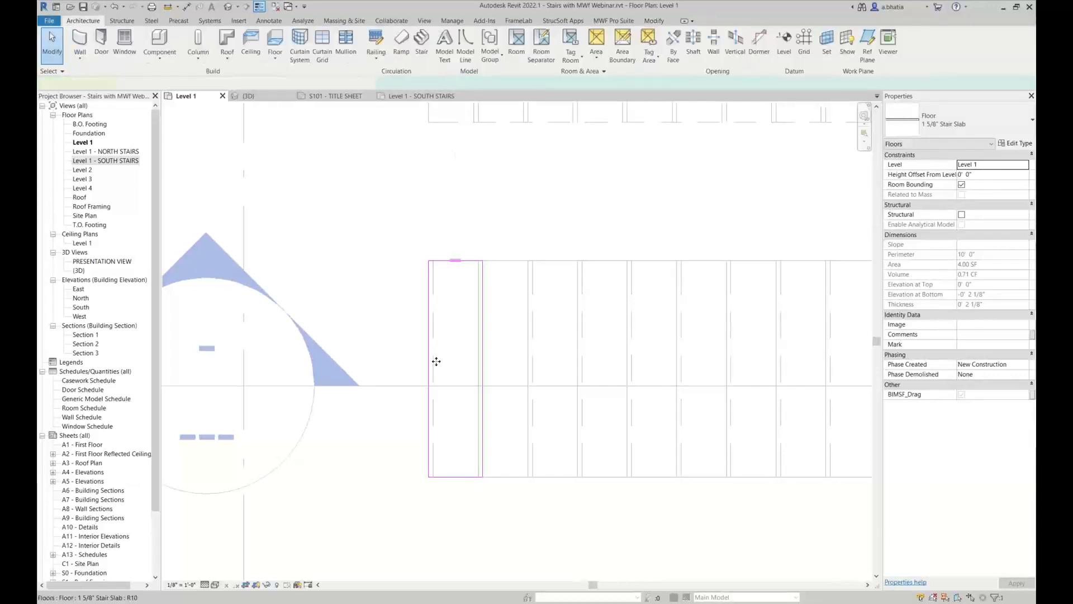
# Open the section view of the building section drawn lengthwise through the new stair's lower run
pyautogui.click(411, 386)
pyautogui.scroll(-3, 400, 396)
pyautogui.rightClick(401, 395)
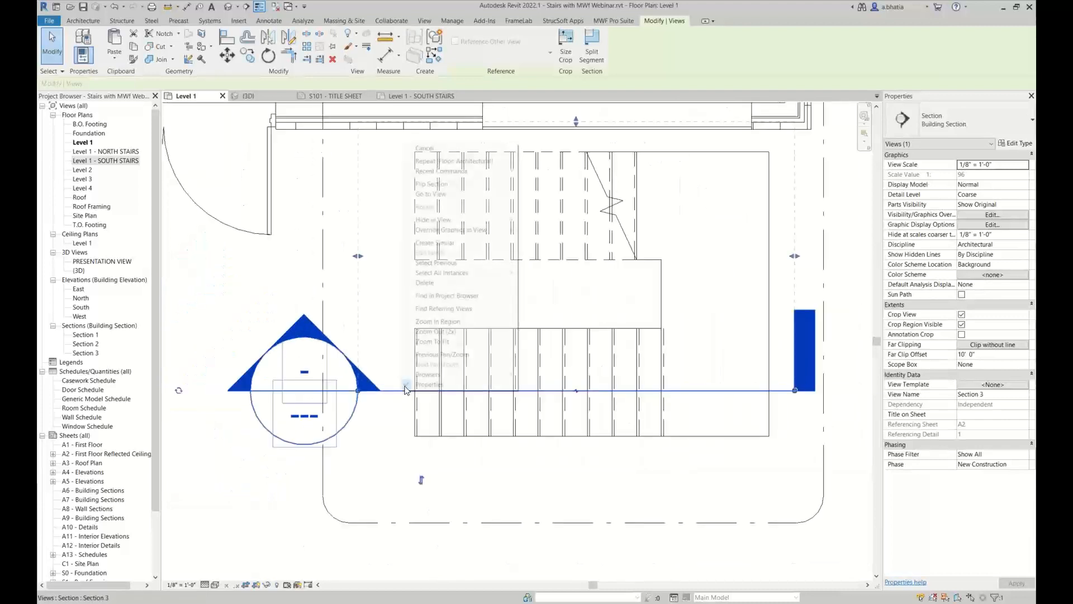
pyautogui.click(457, 194)
# Lower the top of the section's crop region to Level 2, and hide the linked model and the level lines
pyautogui.moveTo(520, 459); pyautogui.dragTo(513, 438, button='middle')
pyautogui.scroll(-1, 514, 447)
pyautogui.click(506, 128)
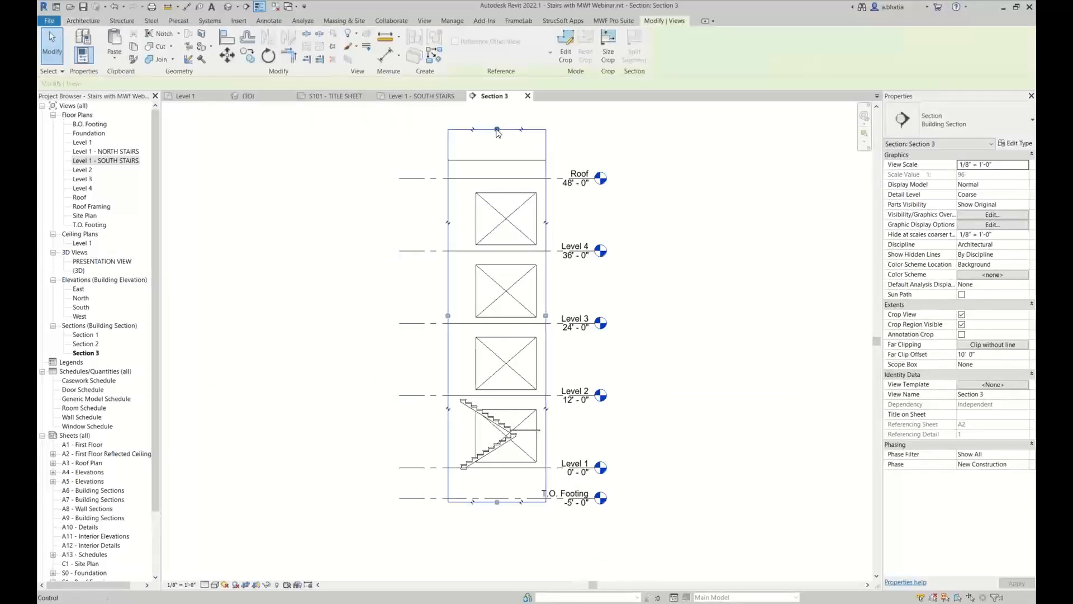
pyautogui.scroll(4, 506, 472)
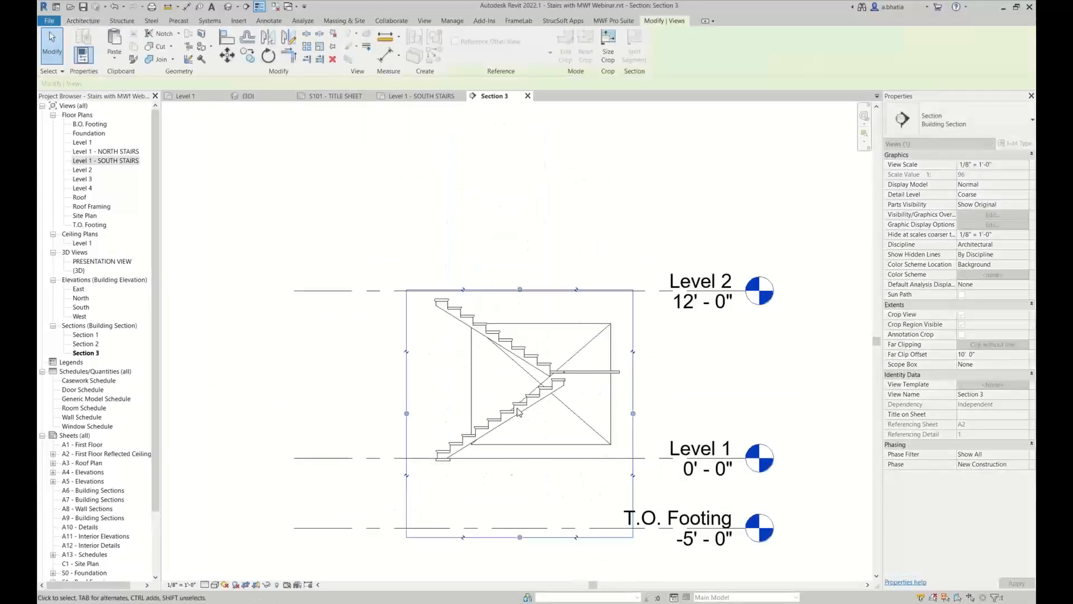
pyautogui.scroll(3, 501, 423)
pyautogui.scroll(-2, 596, 400)
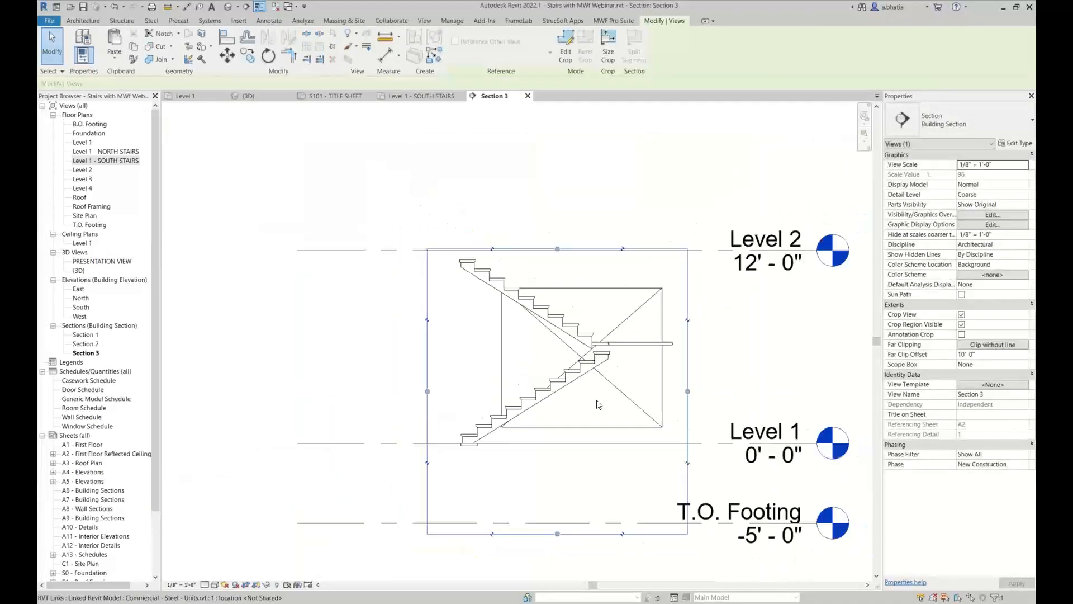
pyautogui.click(612, 426)
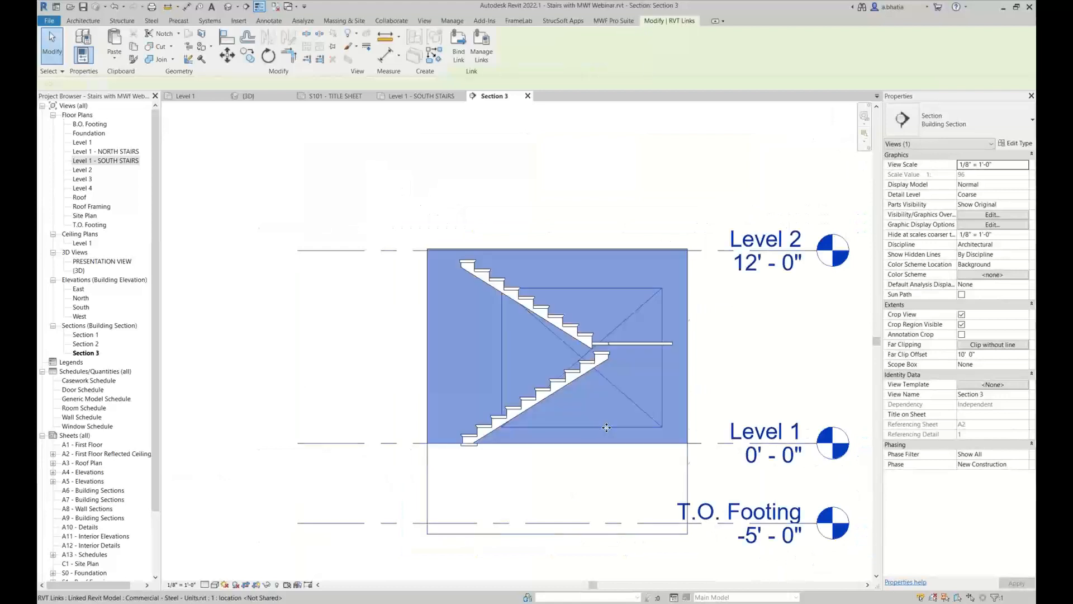
pyautogui.click(598, 527)
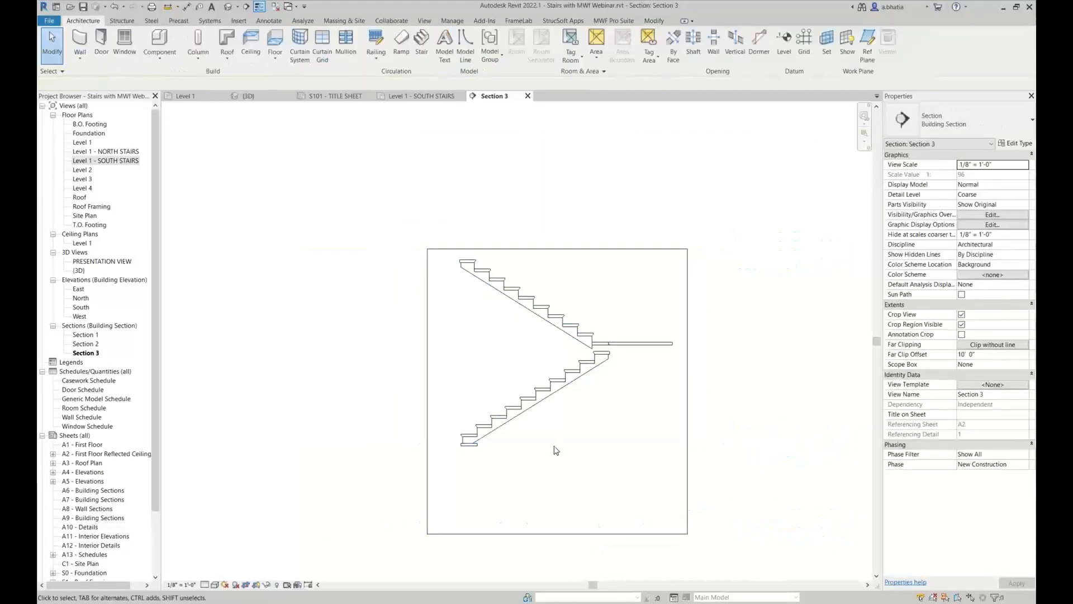
# Set the section view's detail level to Fine and its scale to 1/4" = 1'-0"
pyautogui.scroll(4, 497, 459)
pyautogui.click(204, 584)
pyautogui.click(218, 574)
pyautogui.click(182, 584)
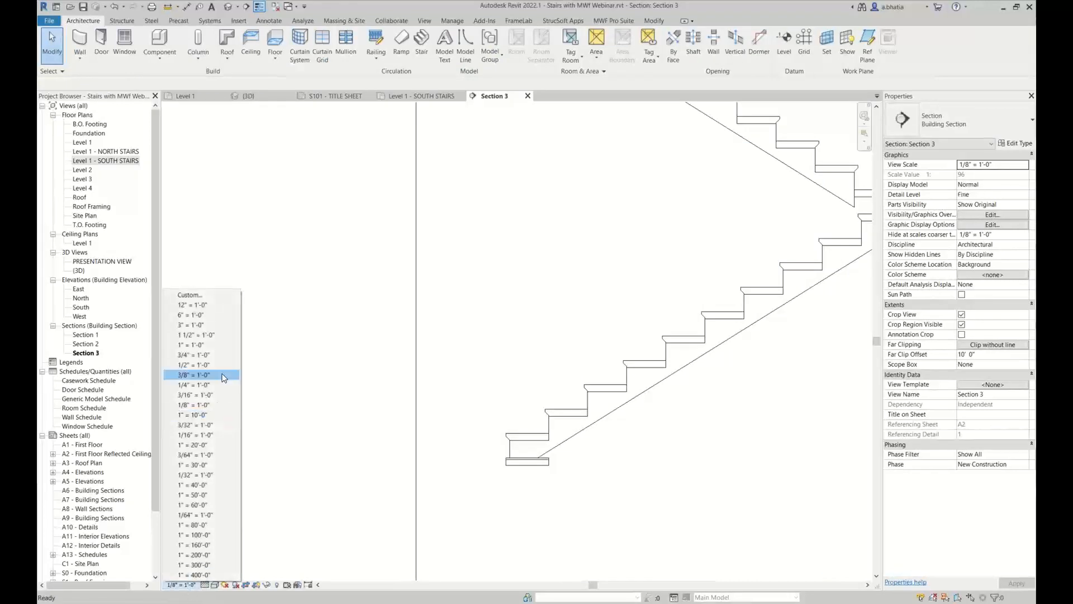
pyautogui.click(200, 385)
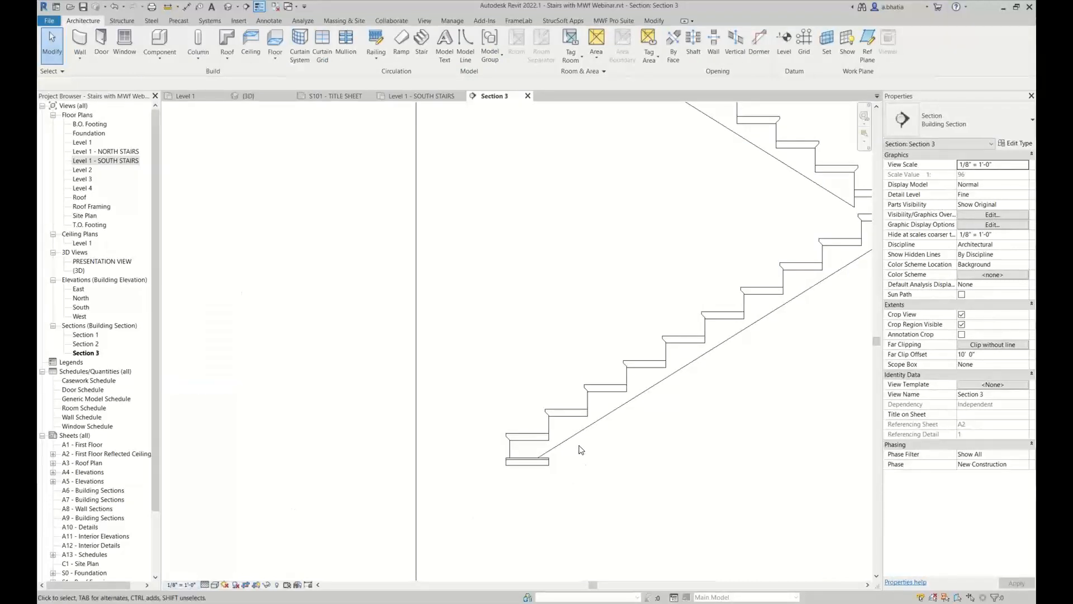
pyautogui.scroll(2, 521, 439)
pyautogui.scroll(2, 578, 469)
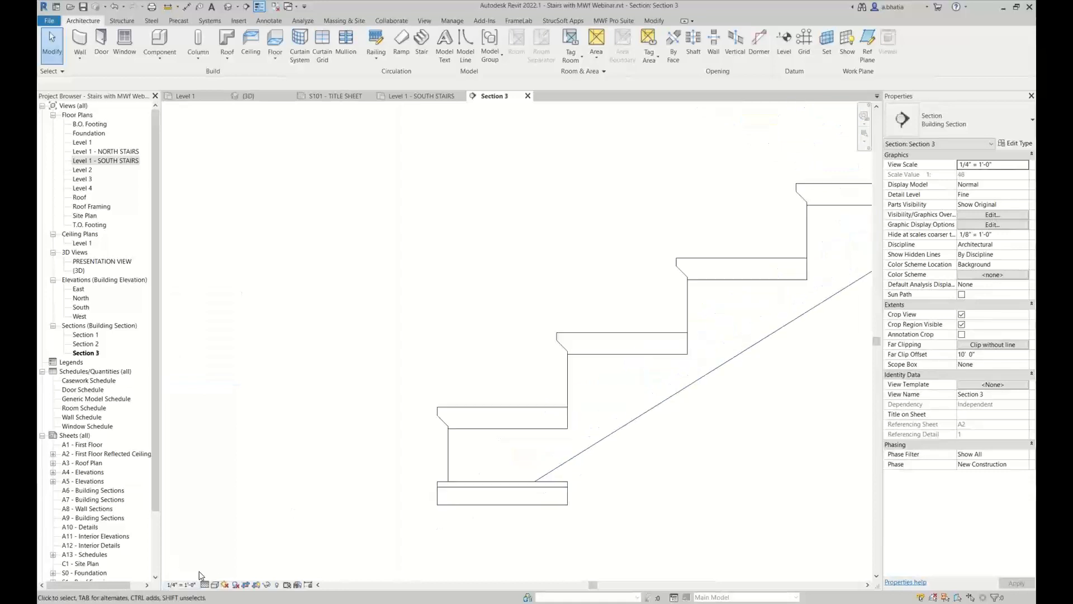
# Show the section in the Shaded visual style to view the slab's layers, and return it to Hidden Line
pyautogui.click(215, 584)
pyautogui.click(235, 552)
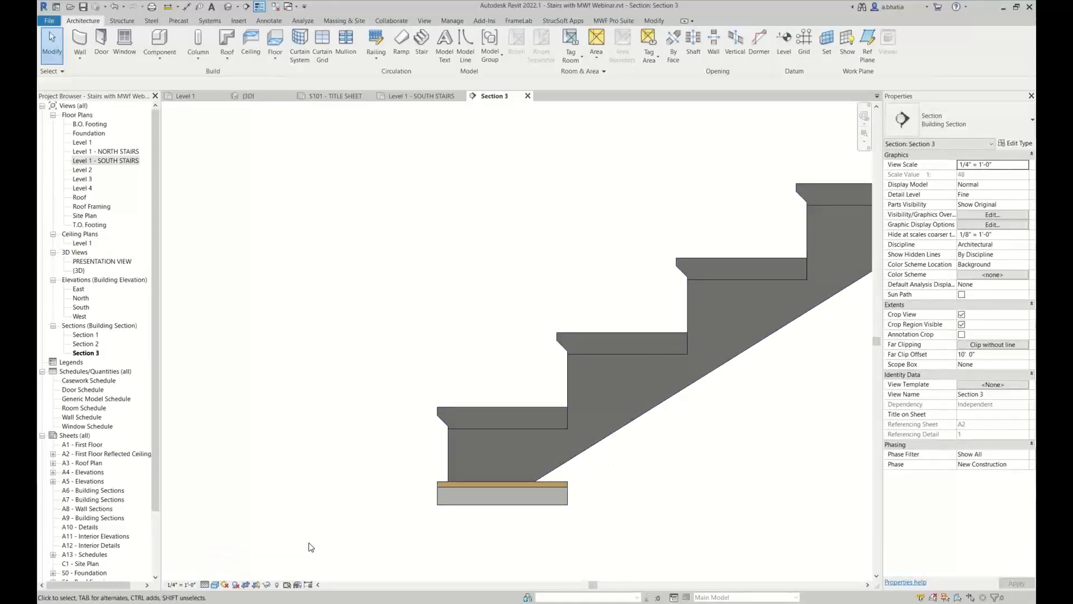
pyautogui.click(215, 584)
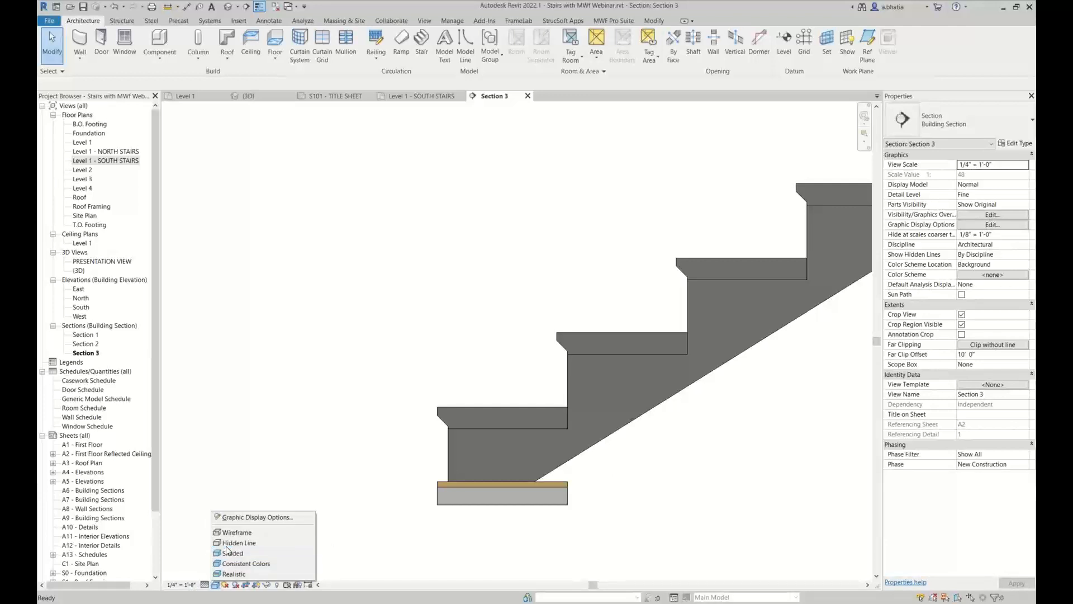
pyautogui.click(233, 543)
# Select the stair slab beneath the first tread and examine that tread's nosing, thickness and riser profile against it
pyautogui.scroll(2, 546, 424)
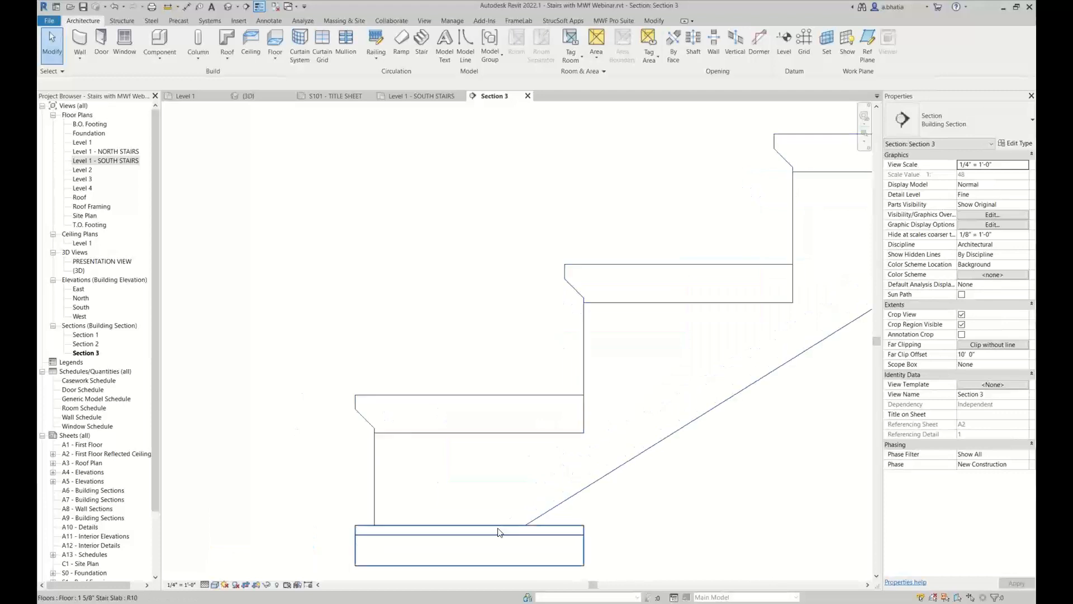
pyautogui.click(587, 544)
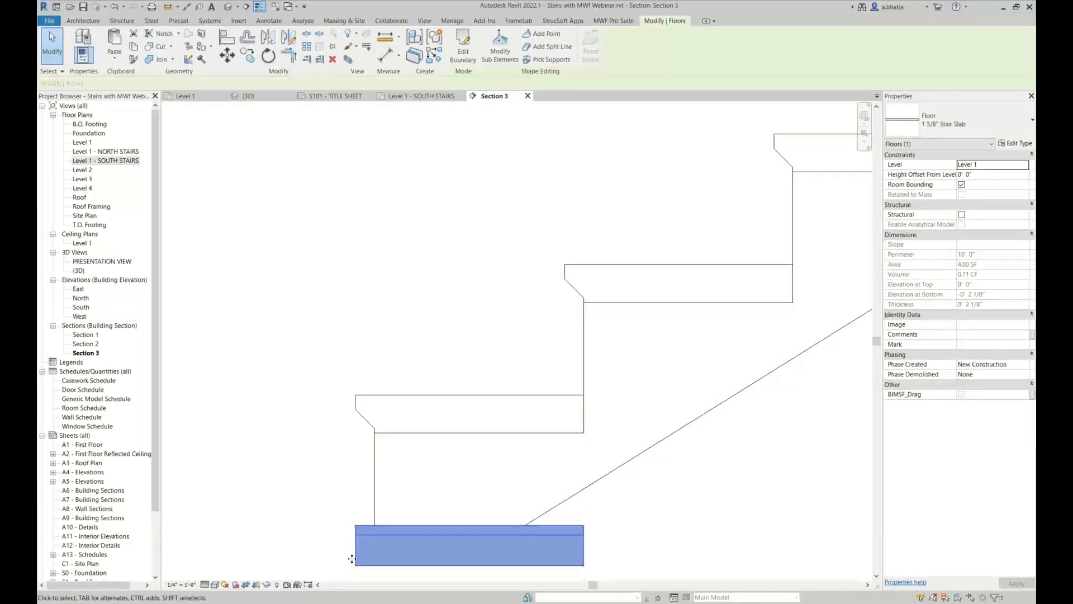
pyautogui.scroll(-2, 352, 559)
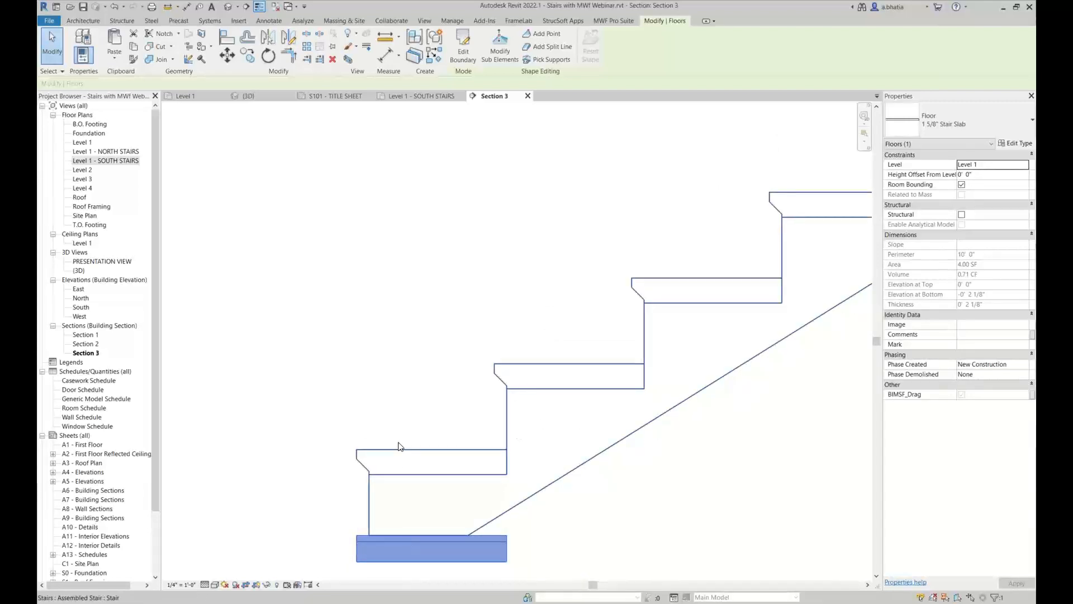
pyautogui.scroll(3, 352, 453)
pyautogui.scroll(2, 337, 437)
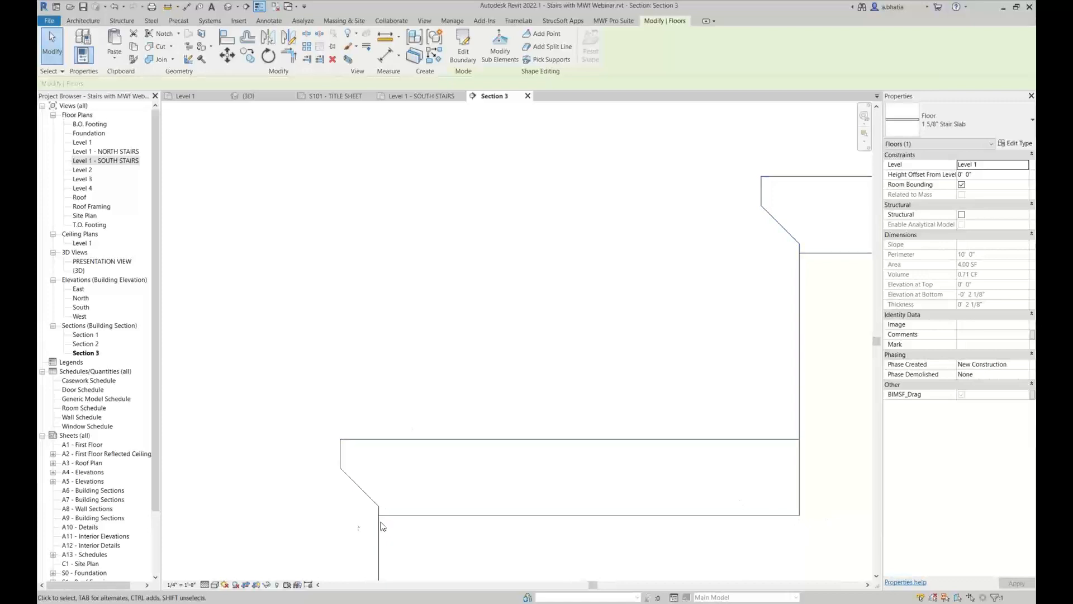
pyautogui.scroll(-4, 338, 447)
pyautogui.scroll(2, 341, 446)
pyautogui.scroll(2, 342, 445)
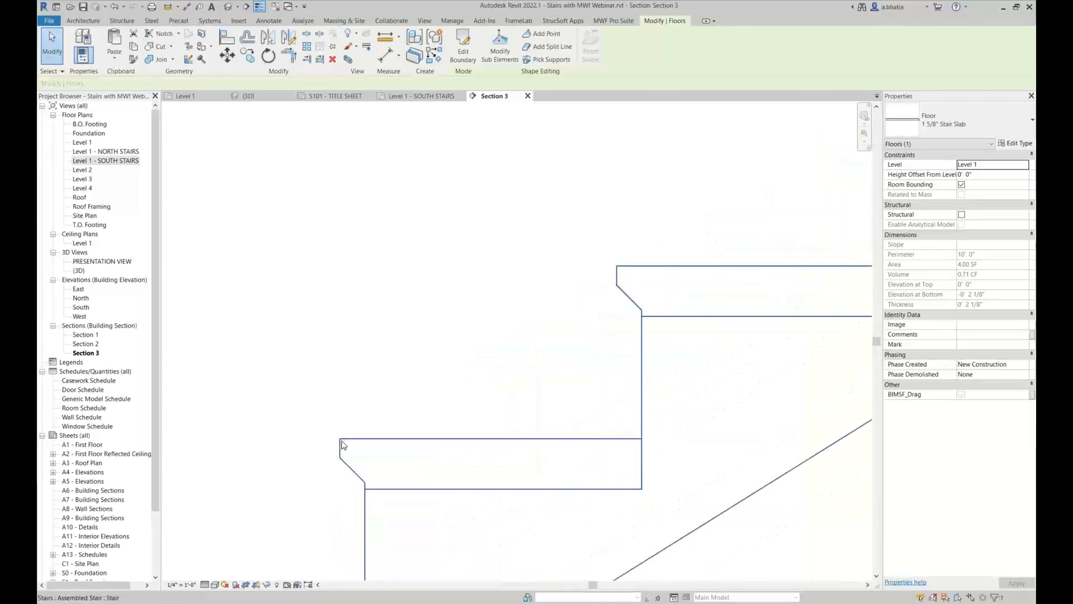
# Move the stair slab up so its top front corner meets the first tread's nosing, and inspect its overlap with the nosing
pyautogui.scroll(-3, 375, 492)
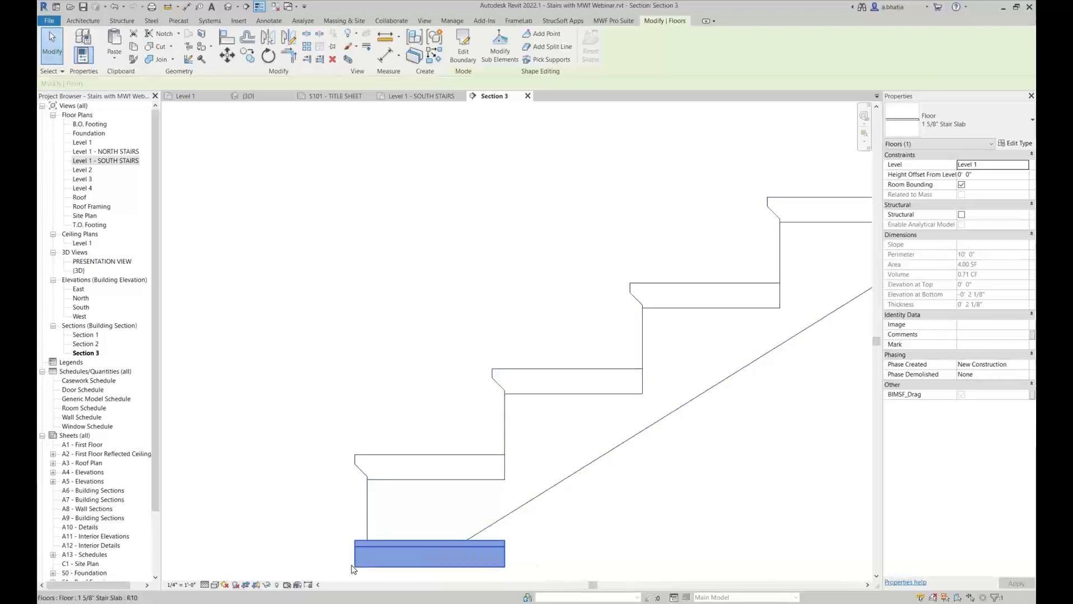
pyautogui.click(227, 55)
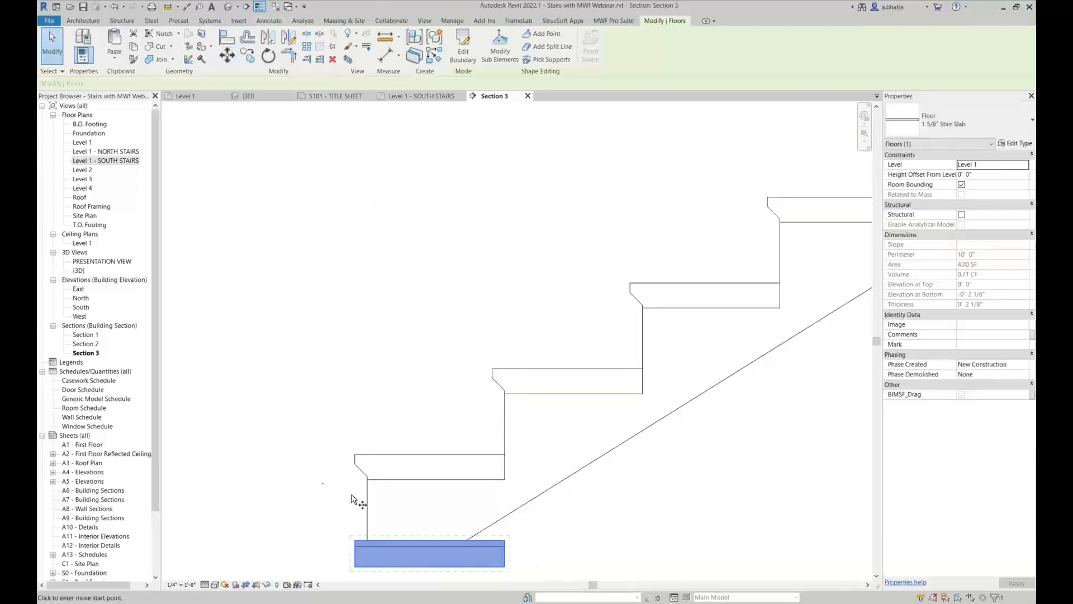
pyautogui.click(354, 539)
pyautogui.click(354, 455)
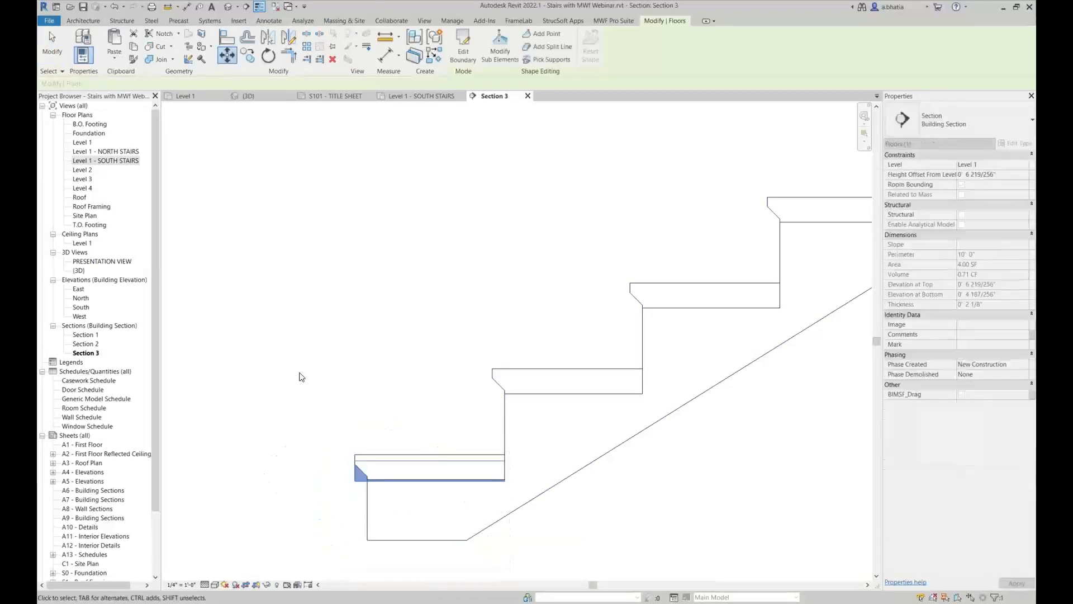
pyautogui.click(301, 379)
pyautogui.scroll(3, 339, 463)
pyautogui.click(385, 502)
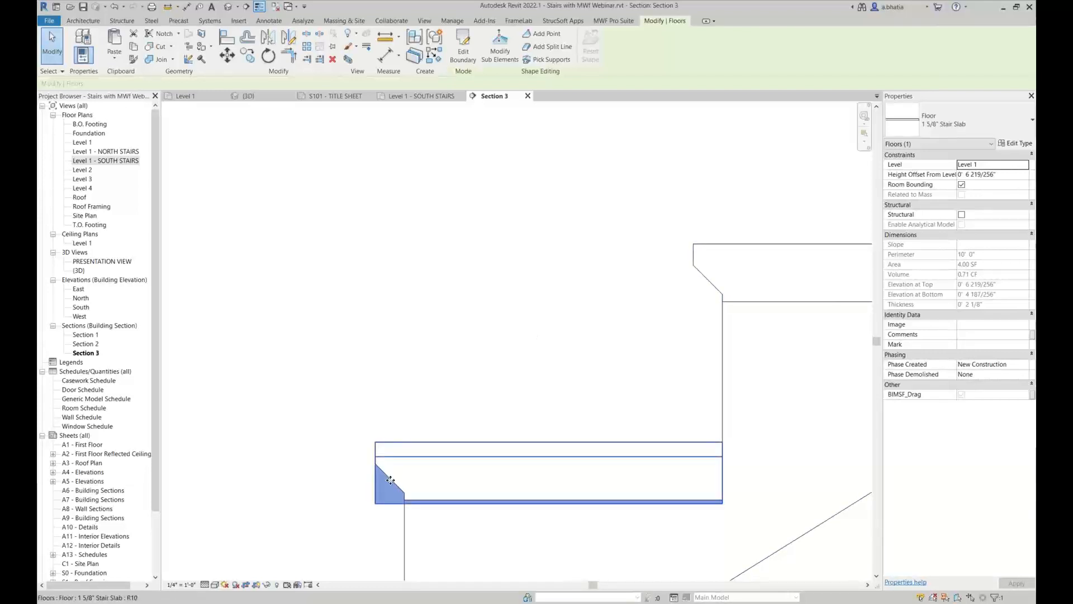
pyautogui.scroll(-2, 343, 450)
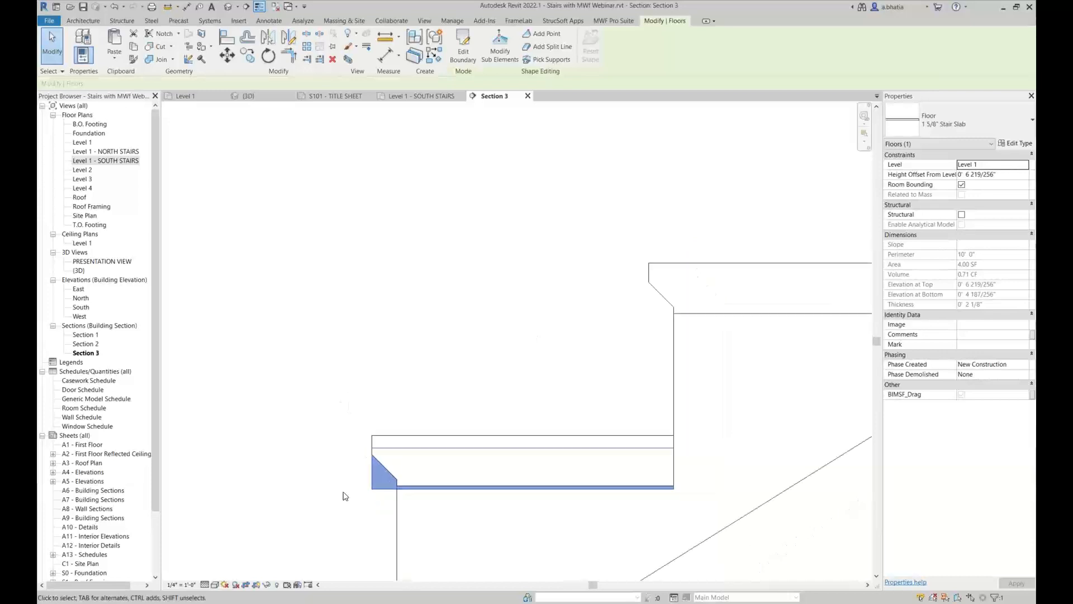
pyautogui.scroll(-1, 346, 490)
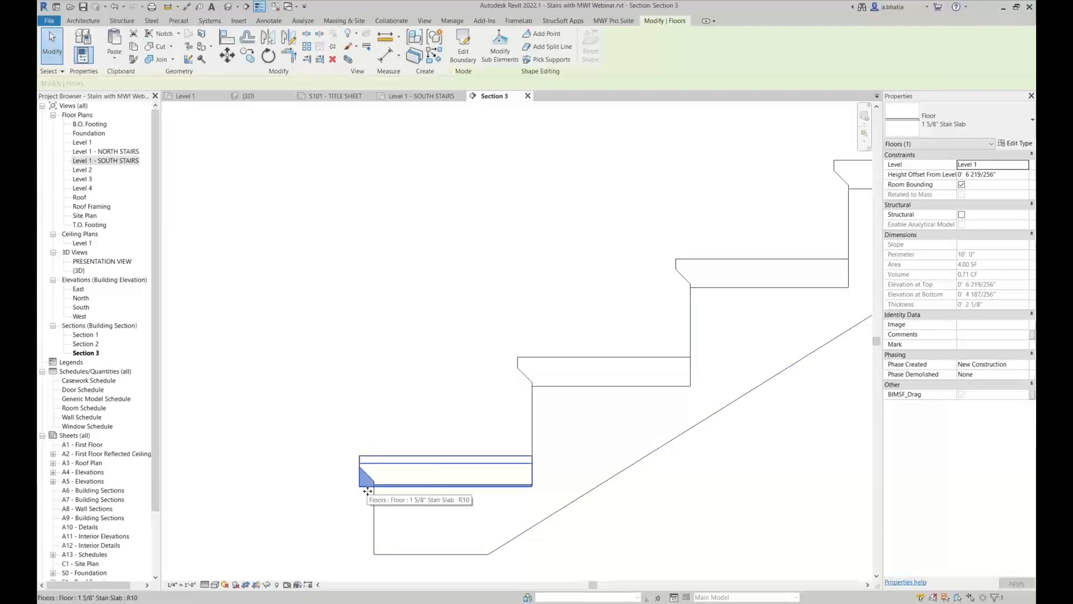
pyautogui.scroll(2, 368, 491)
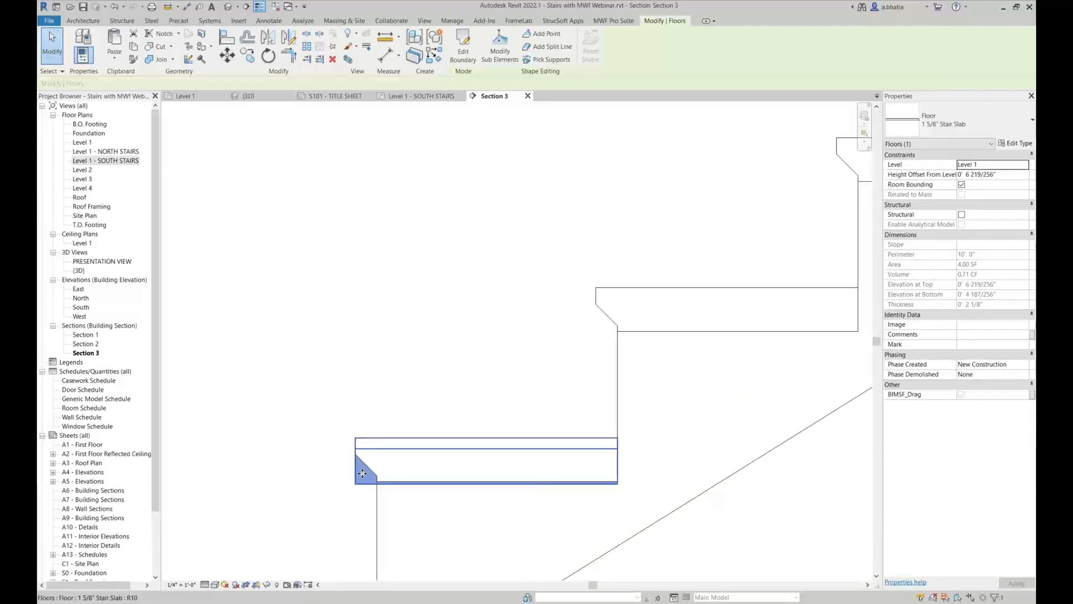
pyautogui.scroll(-3, 362, 479)
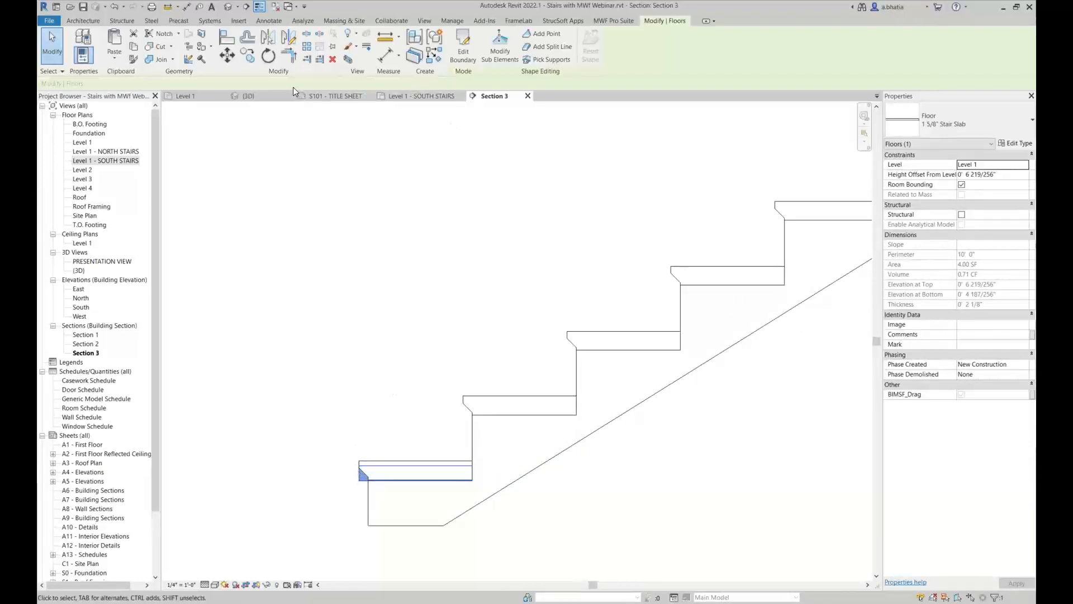
# In the Level 1 plan, make the first tread's slab a model group named STAIR STEP SLAB
pyautogui.click(186, 95)
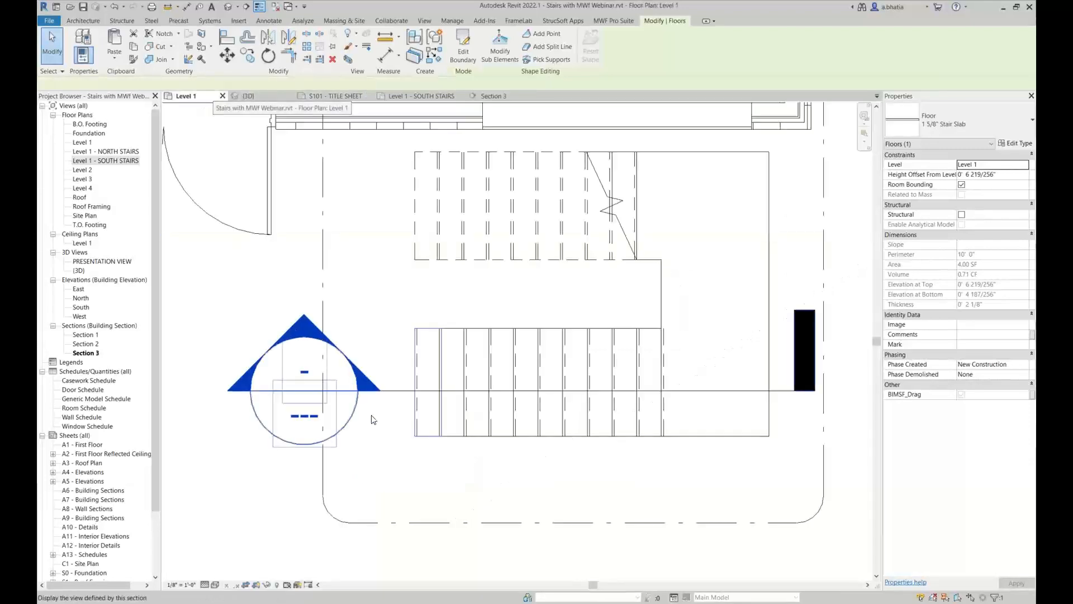
pyautogui.click(395, 328)
pyautogui.scroll(2, 399, 344)
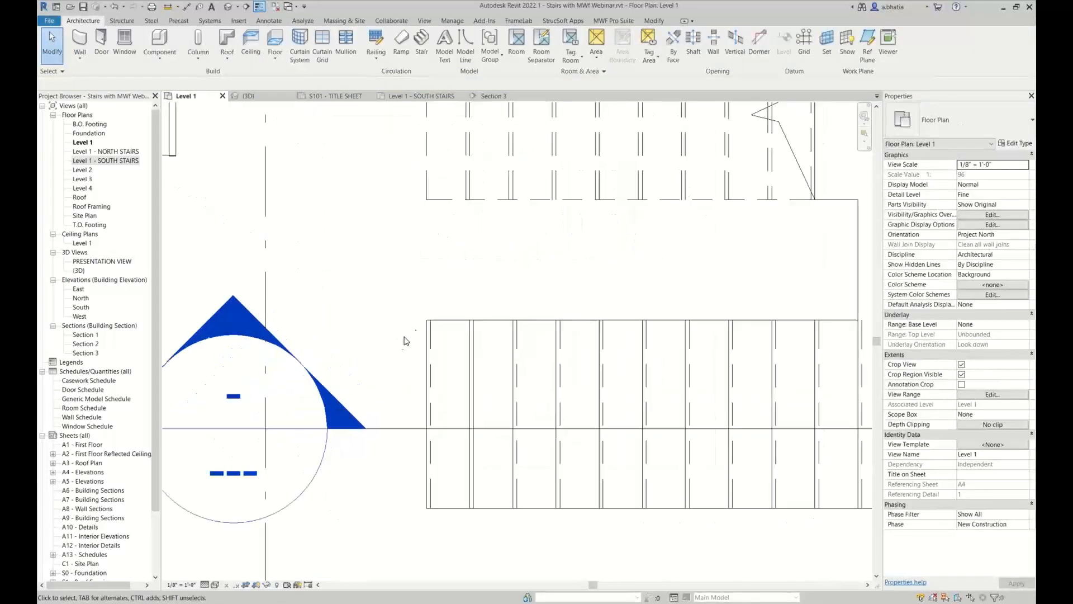
pyautogui.click(423, 335)
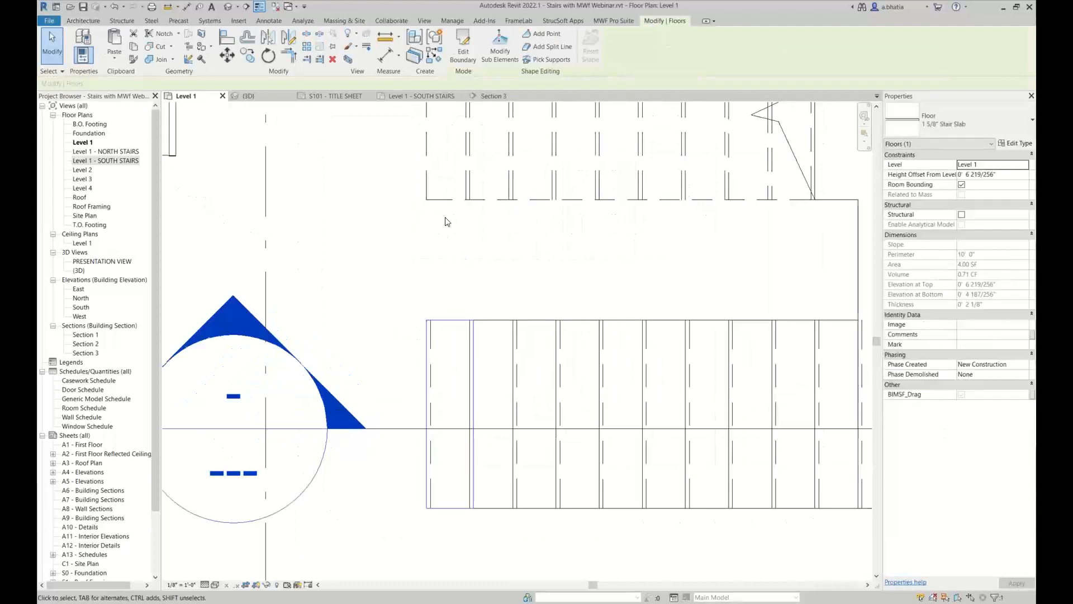
pyautogui.click(436, 36)
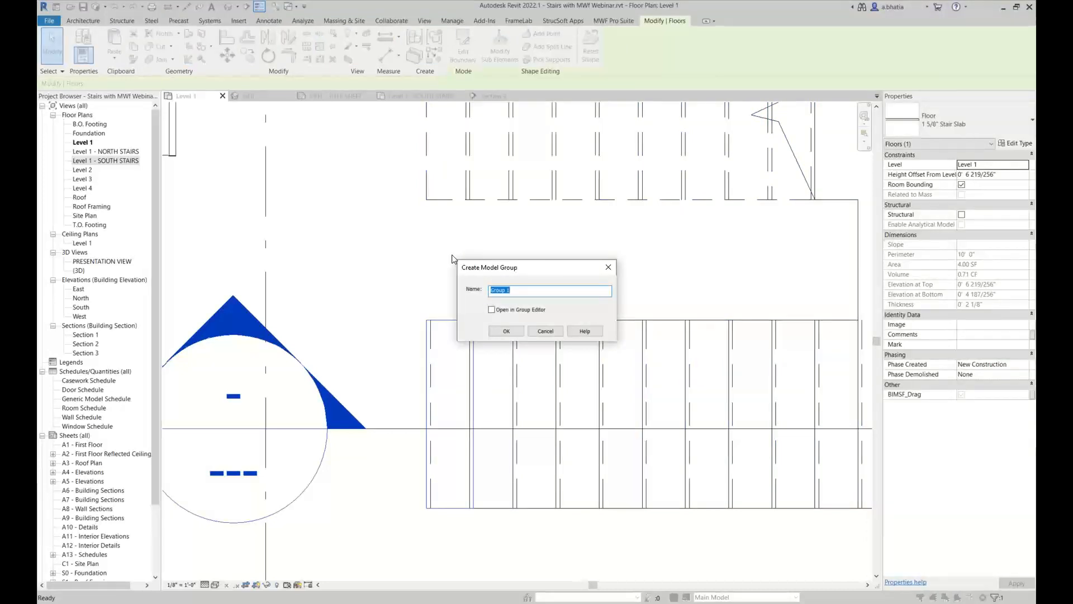
pyautogui.write('STAIR STEP SLAB')
pyautogui.click(506, 331)
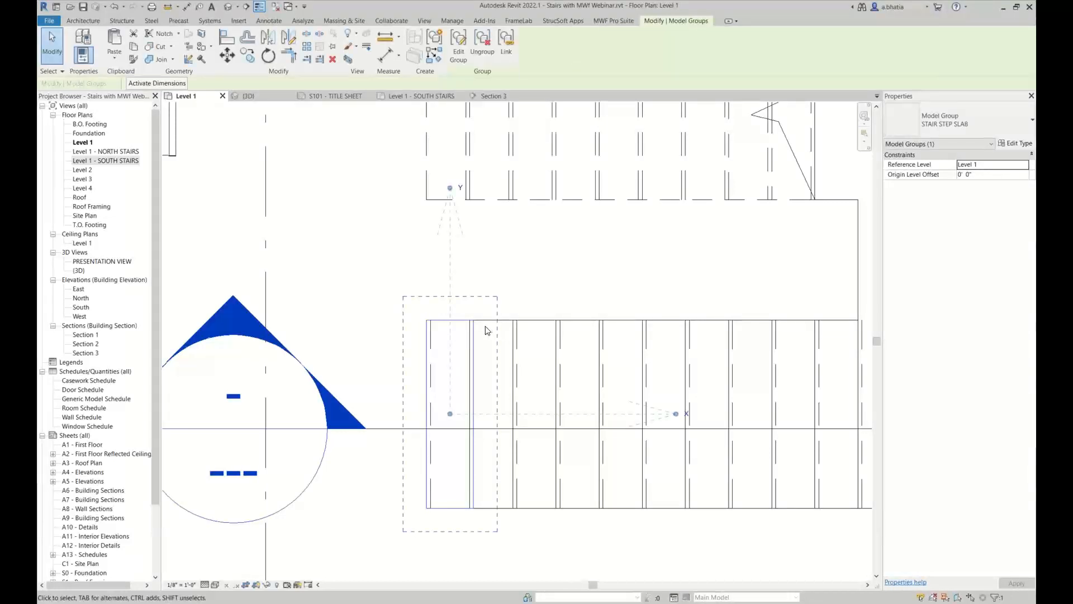
pyautogui.scroll(-1, 446, 322)
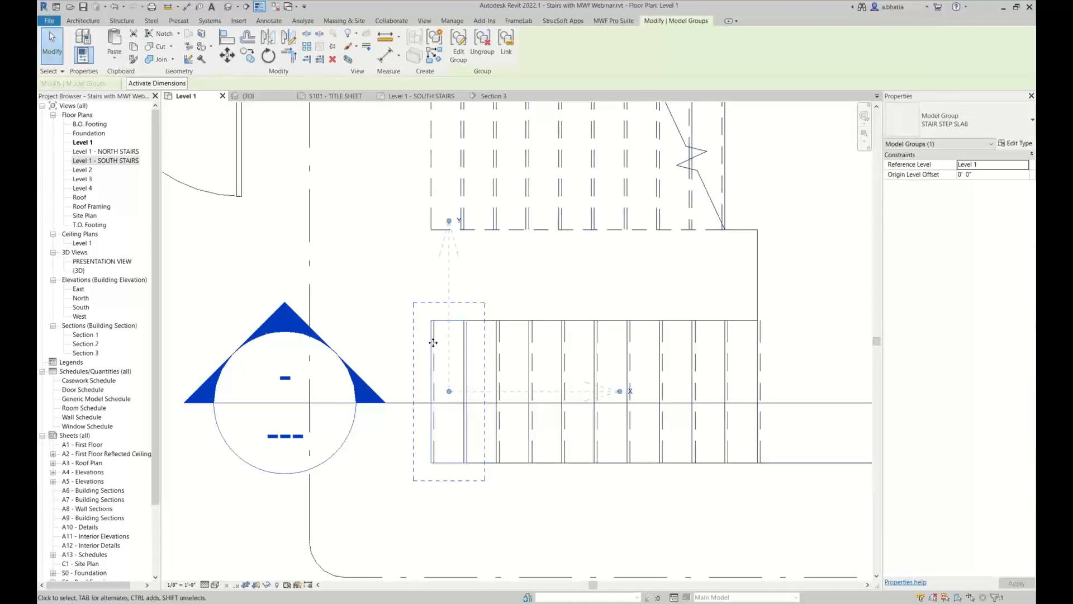
pyautogui.scroll(3, 433, 337)
pyautogui.scroll(-2, 434, 337)
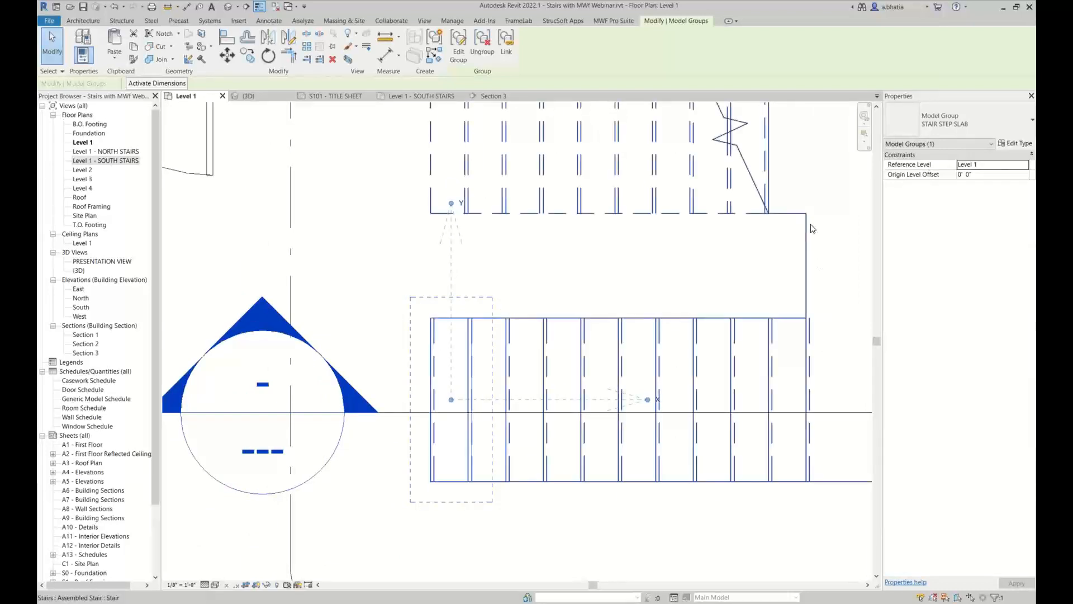
pyautogui.scroll(-3, 436, 178)
pyautogui.scroll(1, 407, 187)
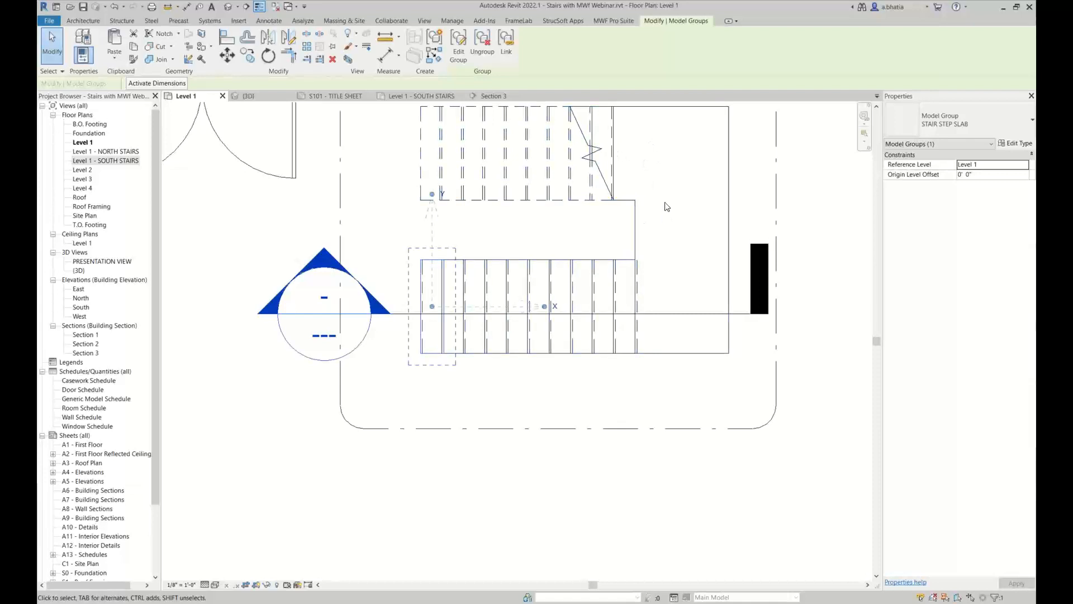
pyautogui.scroll(3, 442, 271)
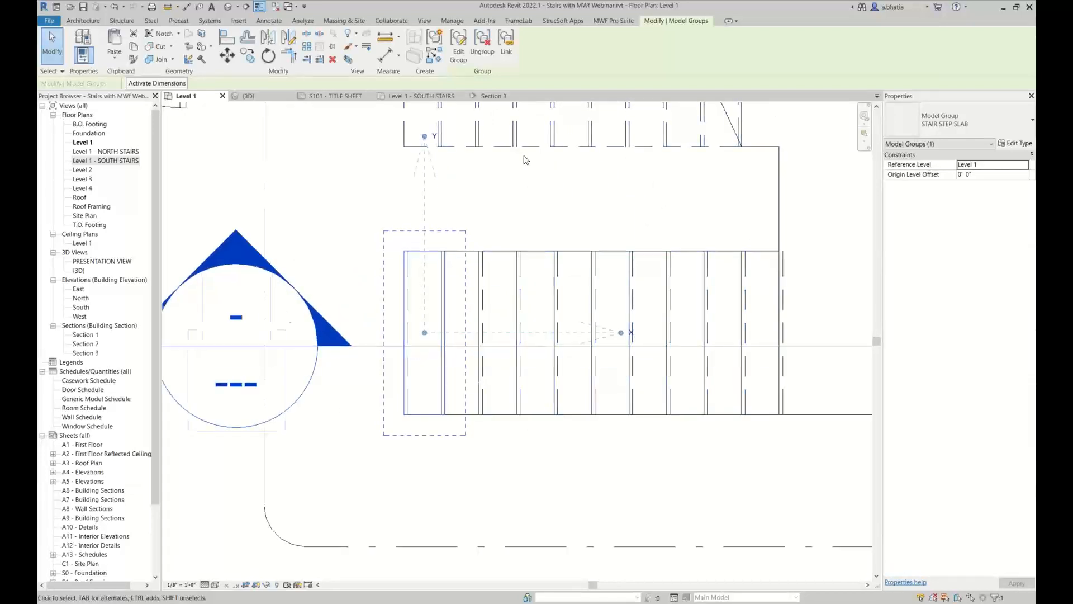
# In Section 3, copy the slab group from the first tread's lower front corner onto the second and third treads
pyautogui.click(497, 98)
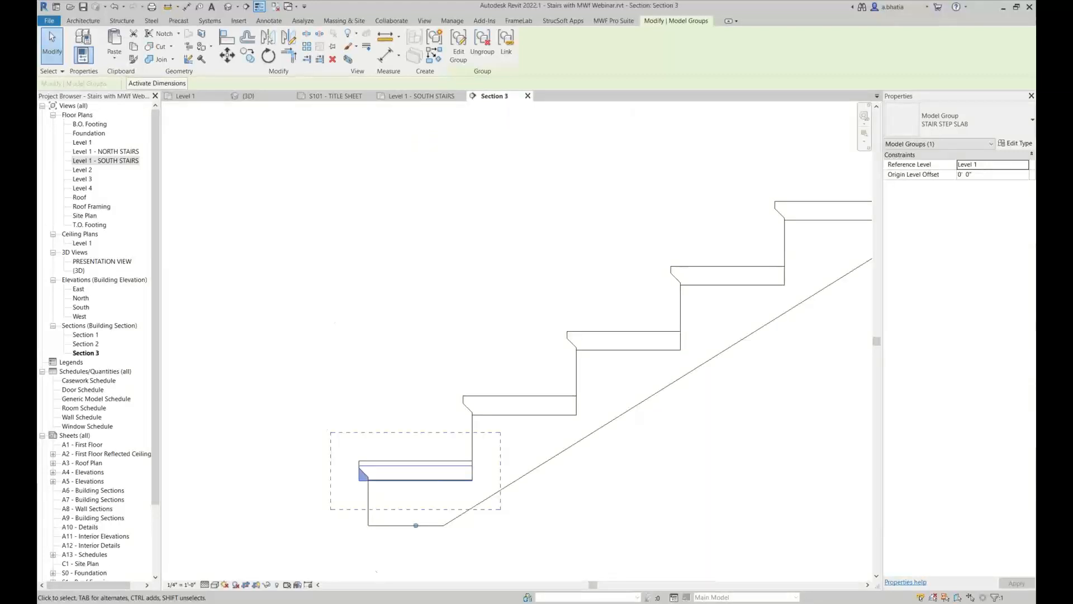
pyautogui.scroll(-3, 359, 478)
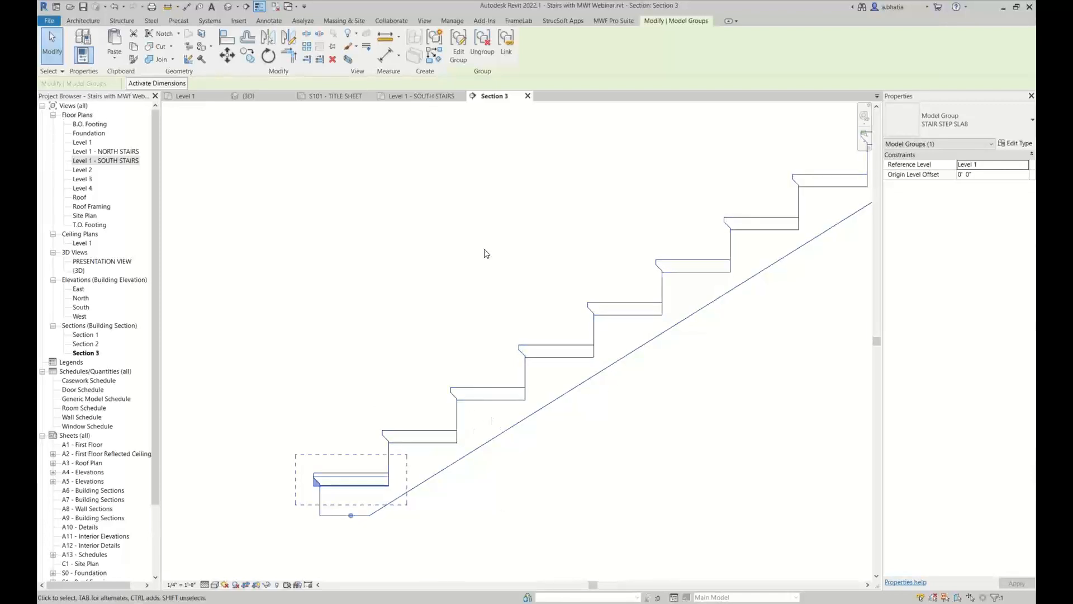
pyautogui.click(246, 55)
pyautogui.scroll(6, 386, 495)
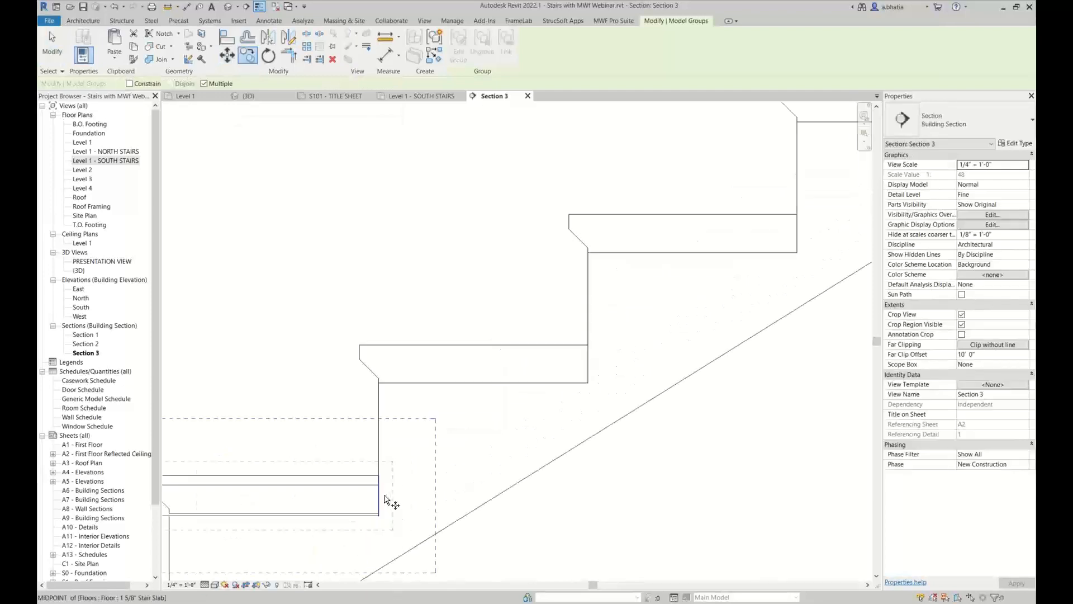
pyautogui.moveTo(545, 492); pyautogui.dragTo(395, 475, button='middle')
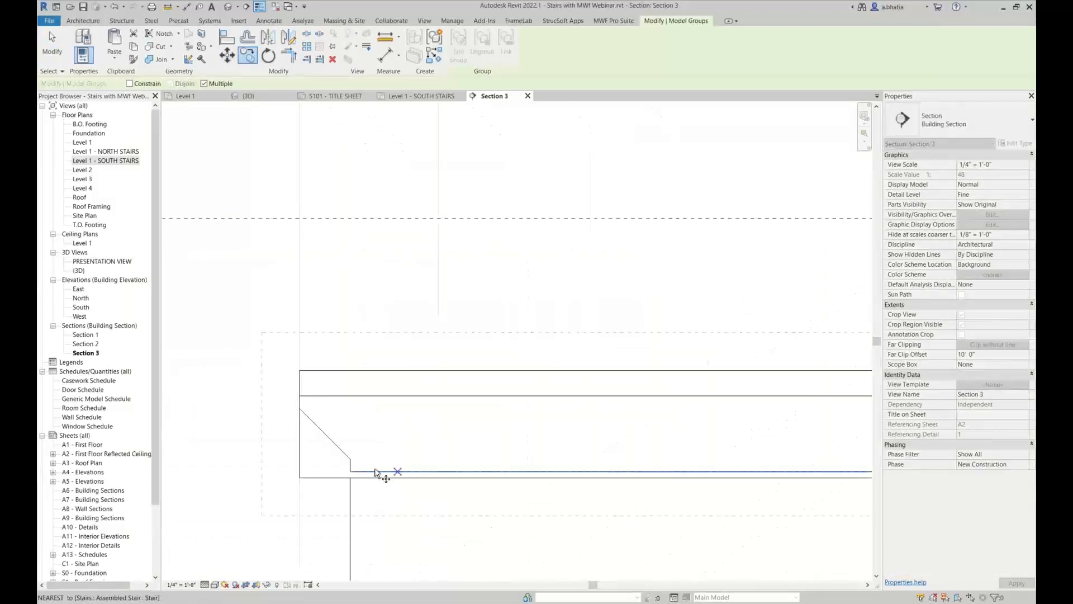
pyautogui.click(348, 472)
pyautogui.scroll(-3, 346, 472)
pyautogui.scroll(5, 498, 382)
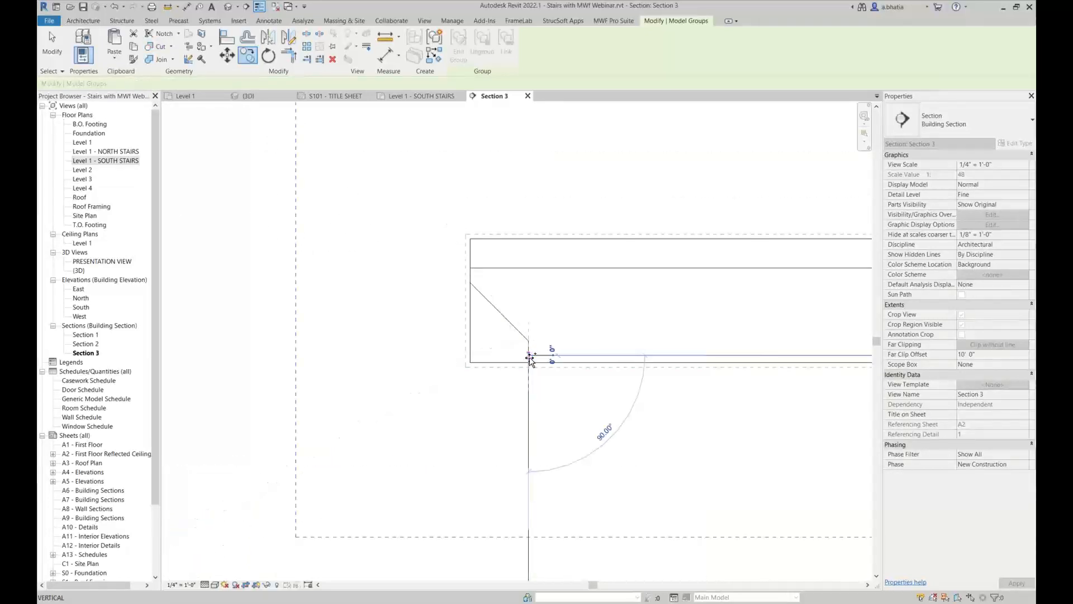
pyautogui.scroll(-3, 474, 368)
pyautogui.scroll(2, 567, 309)
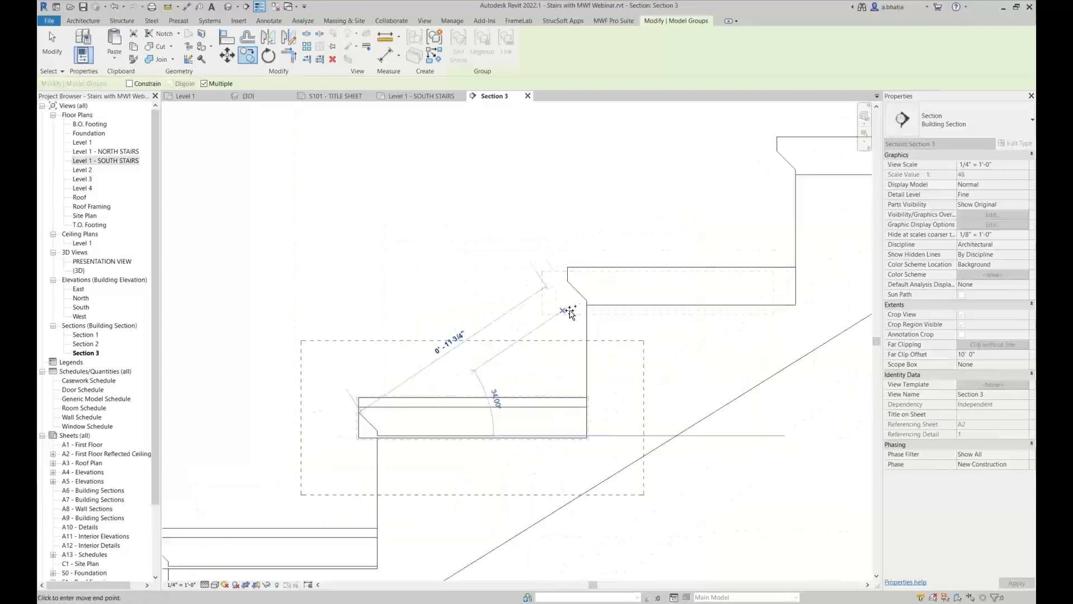
pyautogui.click(585, 308)
# Continue placing copies of the slab group on the remaining treads of the lower flight, up to the landing
pyautogui.moveTo(790, 180); pyautogui.dragTo(341, 350, button='middle')
pyautogui.click(341, 349)
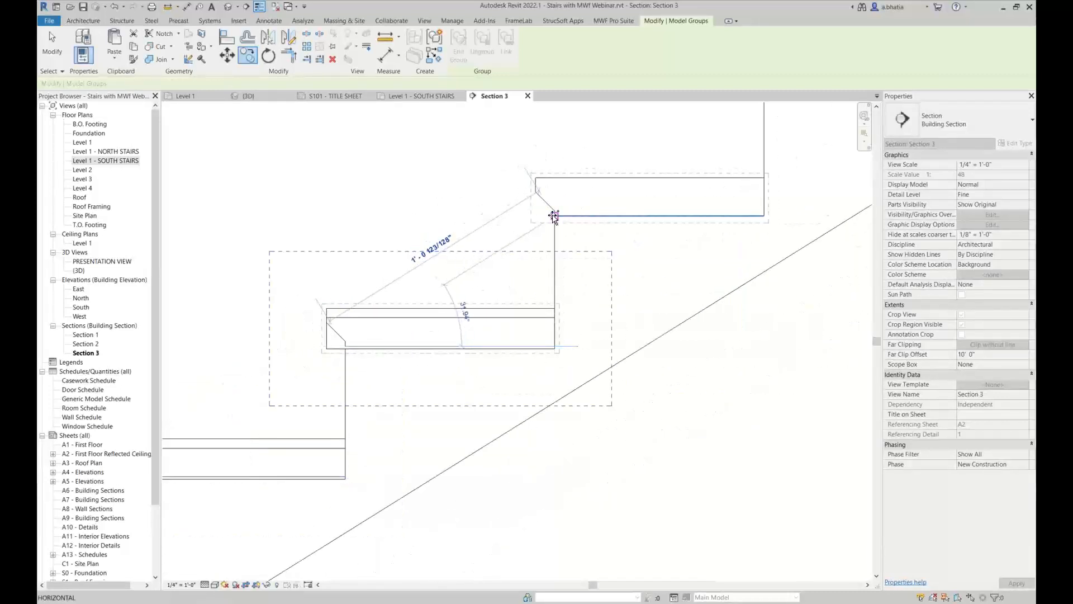
pyautogui.moveTo(749, 119); pyautogui.dragTo(315, 409, button='middle')
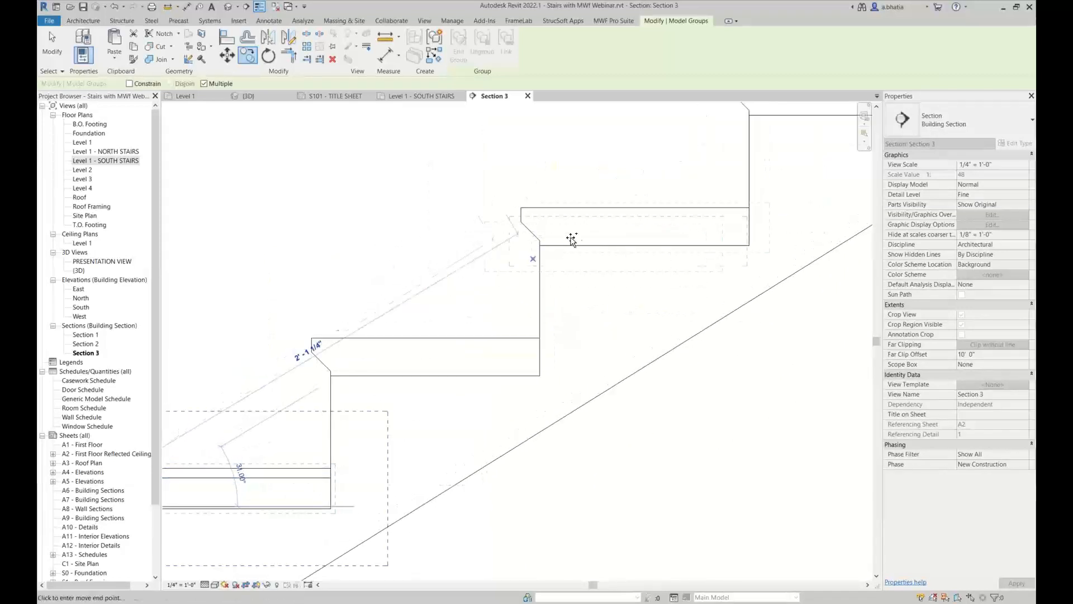
pyautogui.click(331, 376)
pyautogui.moveTo(267, 454); pyautogui.dragTo(248, 408, button='middle')
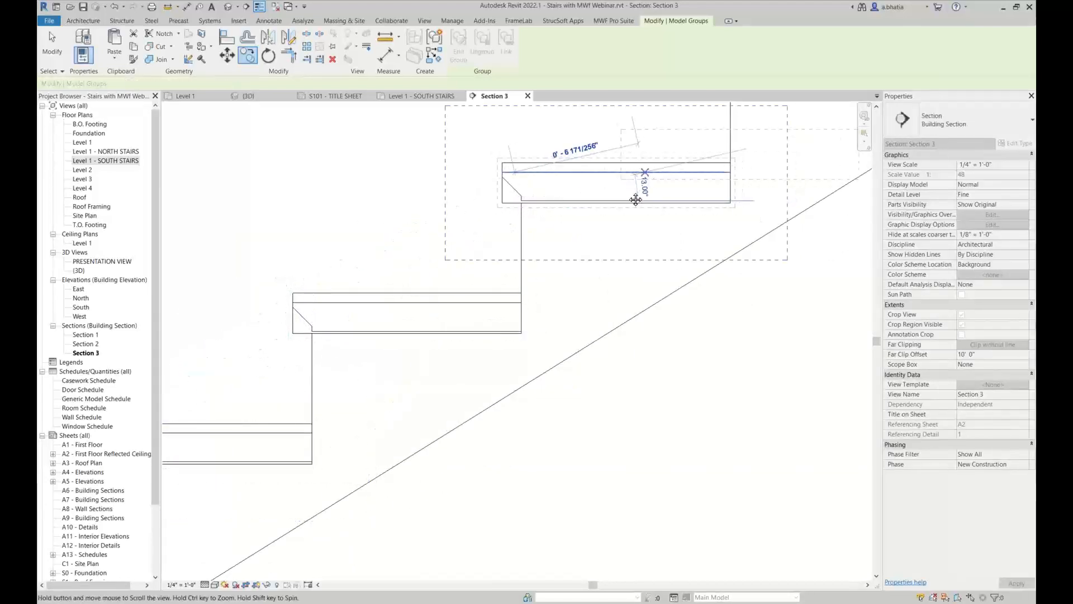
pyautogui.moveTo(524, 206); pyautogui.dragTo(522, 346, button='middle')
pyautogui.click(518, 340)
pyautogui.scroll(-4, 652, 370)
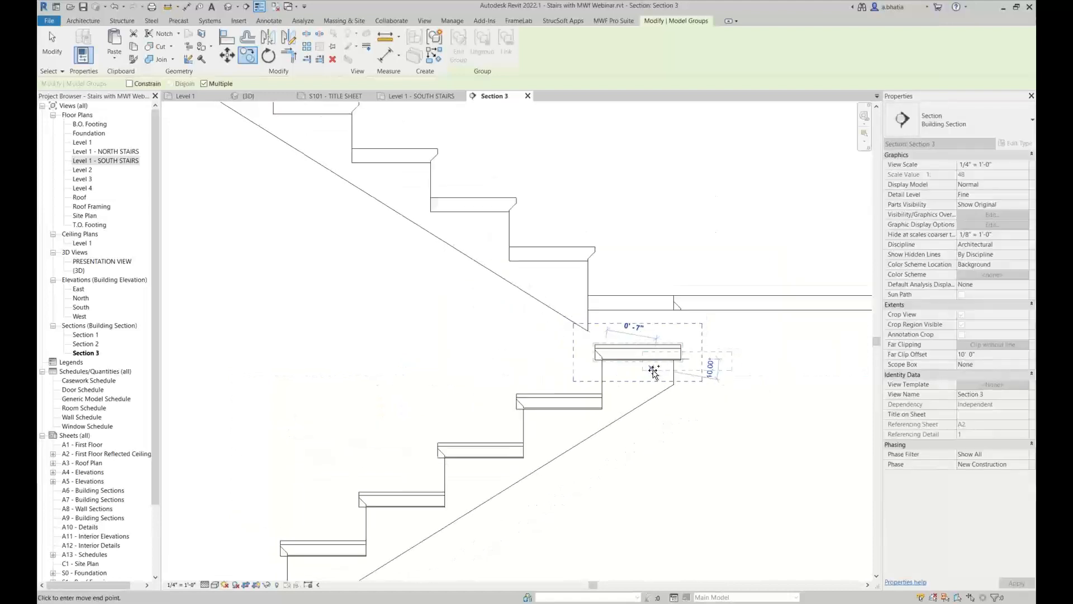
pyautogui.scroll(3, 668, 338)
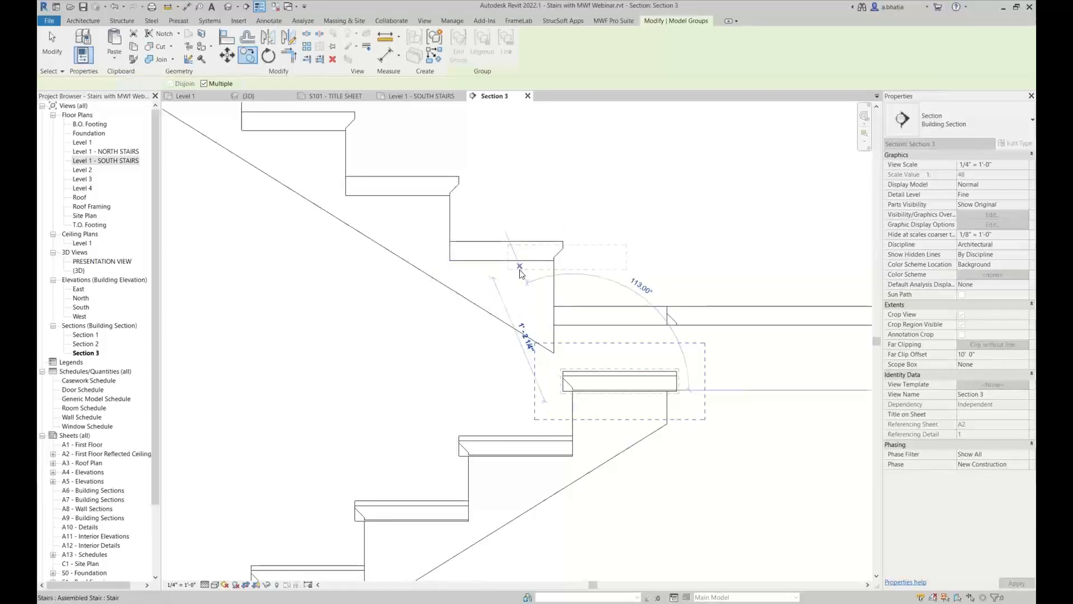
pyautogui.press('Escape')
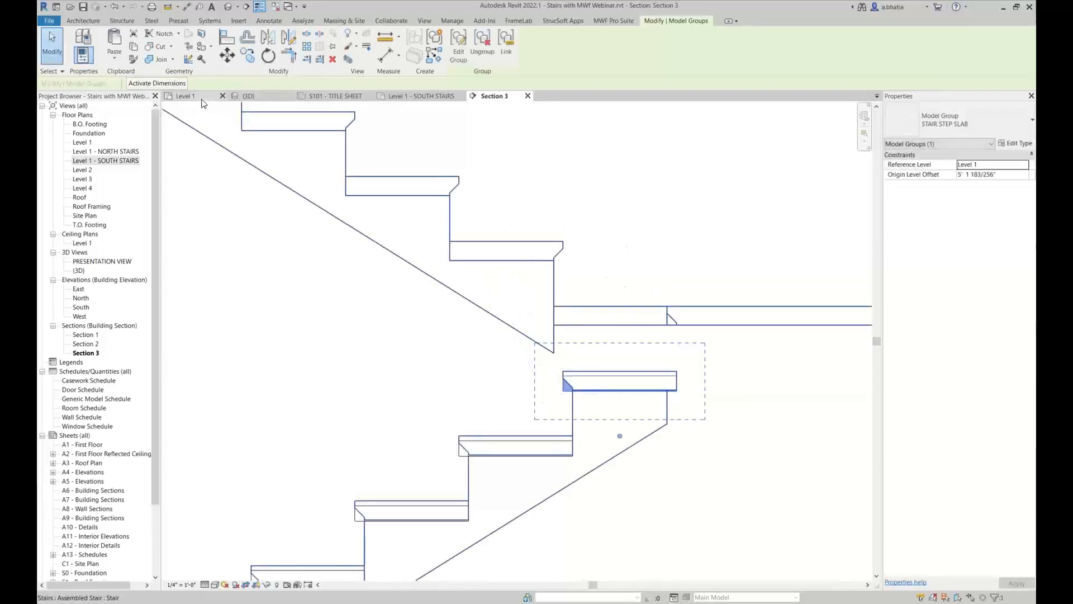
# In the Level 1 plan, copy the lower flight's highest slab group across to the upper flight's first tread, and return to Section 3
pyautogui.scroll(-2, 504, 479)
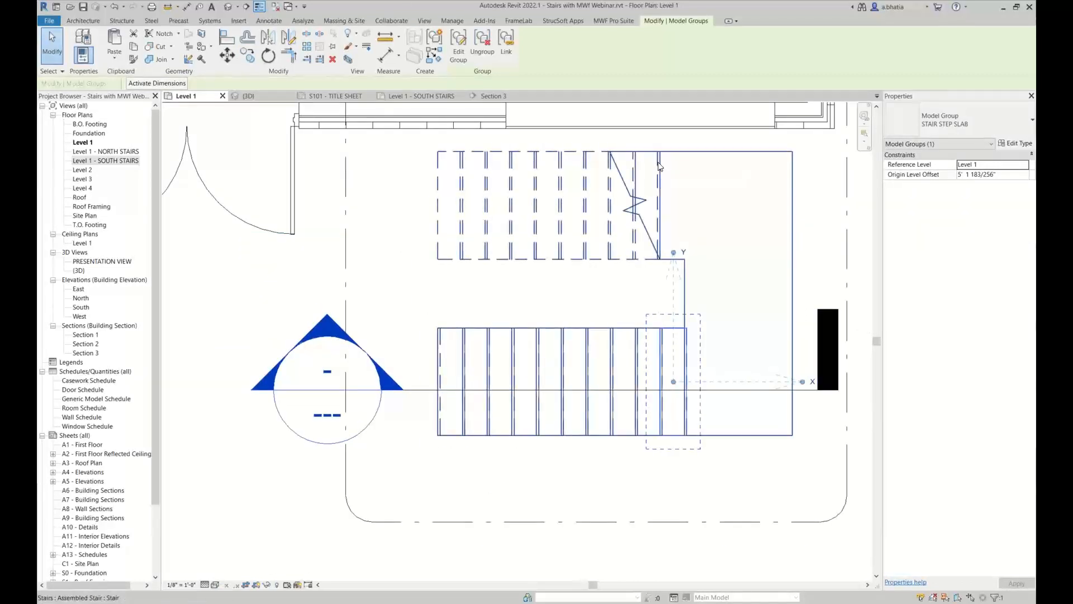
pyautogui.click(246, 56)
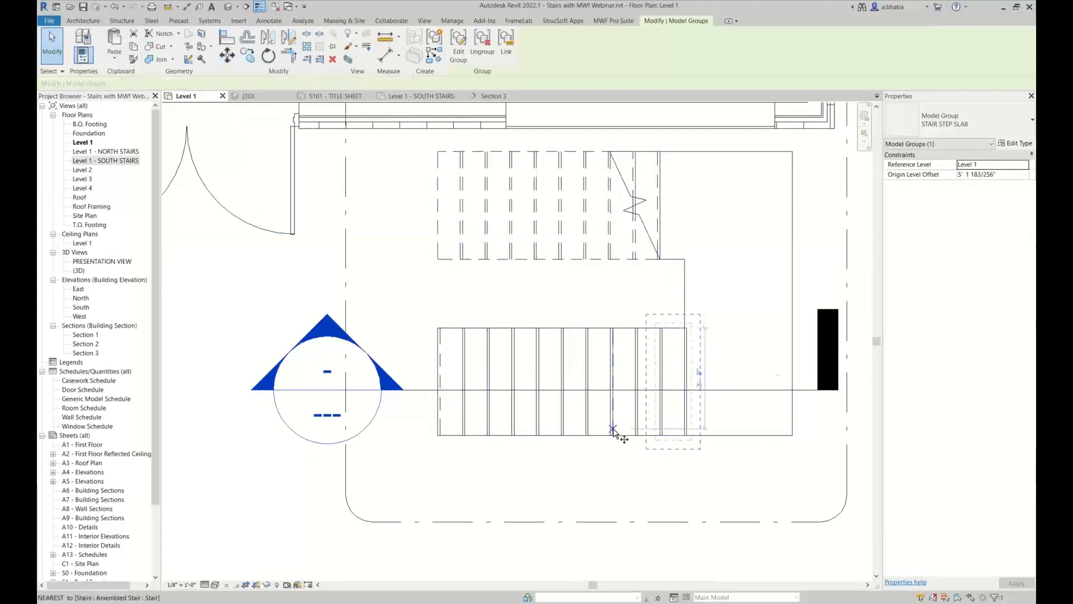
pyautogui.scroll(4, 703, 333)
pyautogui.scroll(1, 704, 334)
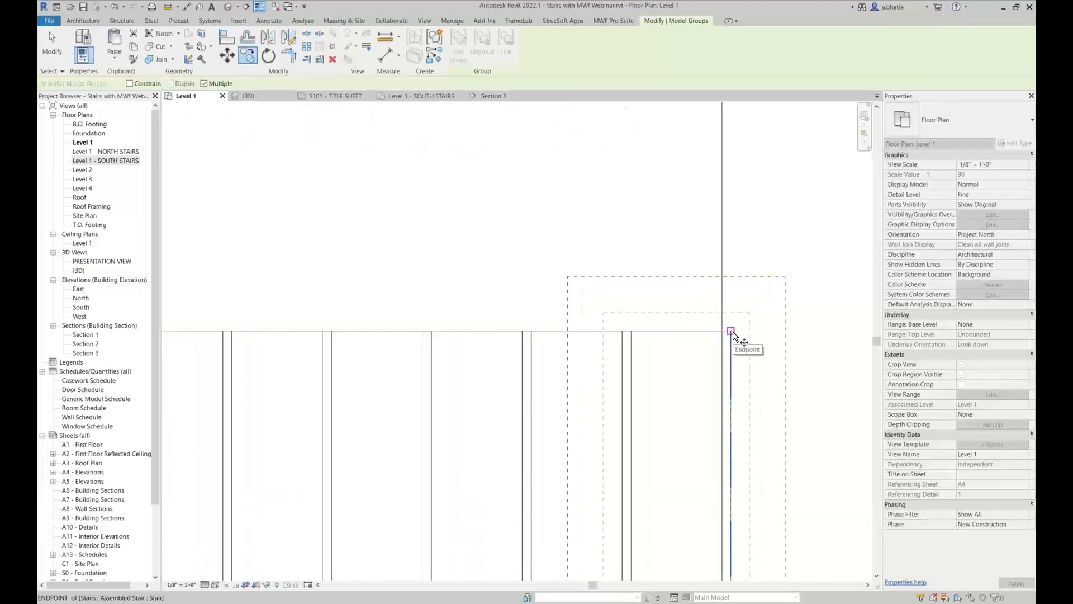
pyautogui.click(731, 331)
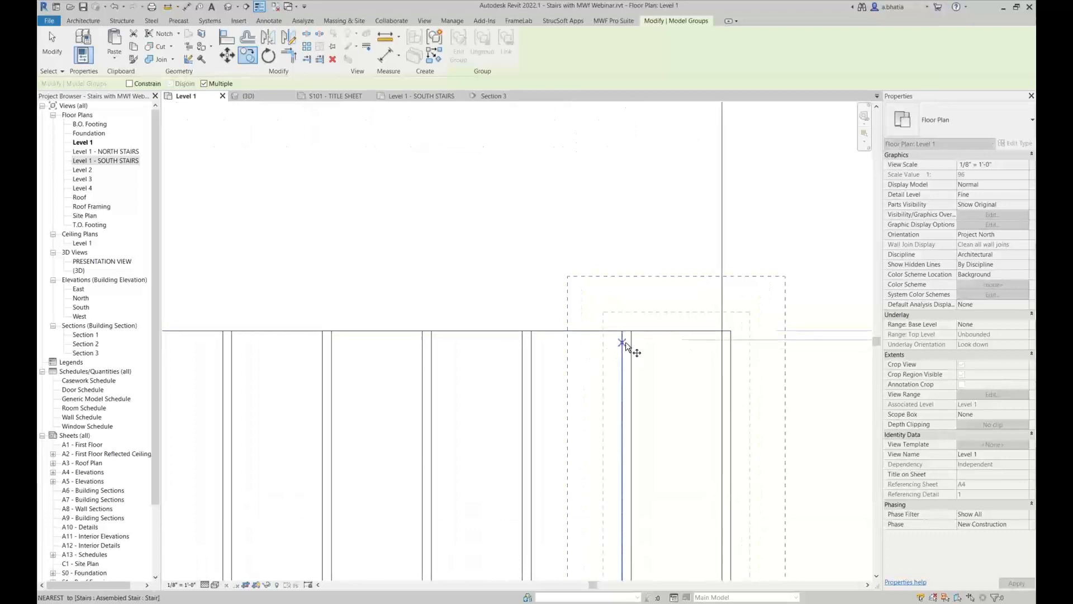
pyautogui.scroll(-3, 732, 327)
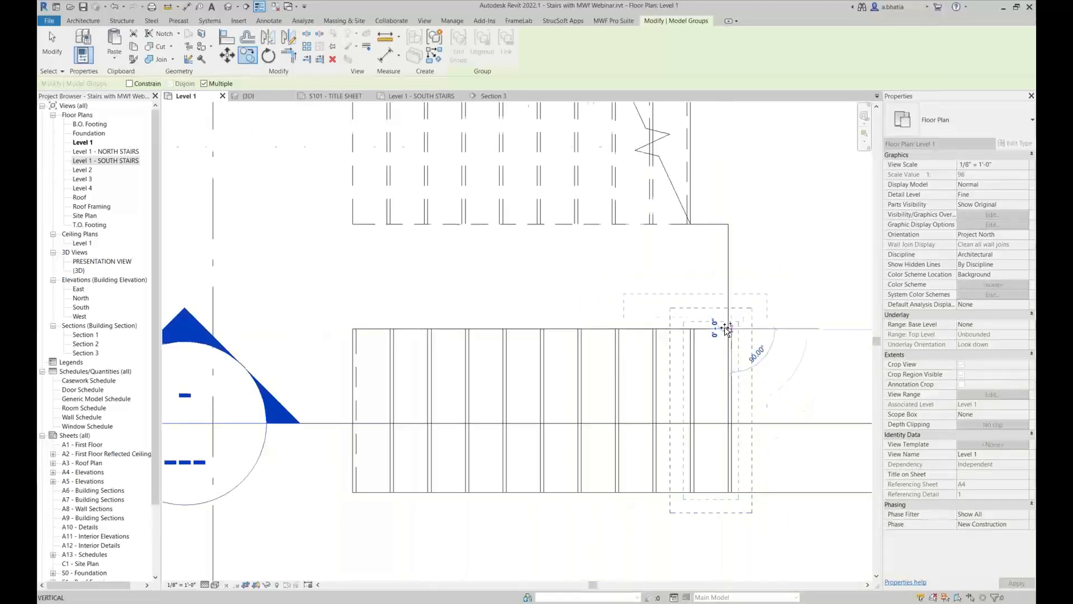
pyautogui.moveTo(699, 211); pyautogui.dragTo(690, 434, button='middle')
pyautogui.scroll(3, 690, 291)
pyautogui.click(675, 277)
pyautogui.click(487, 96)
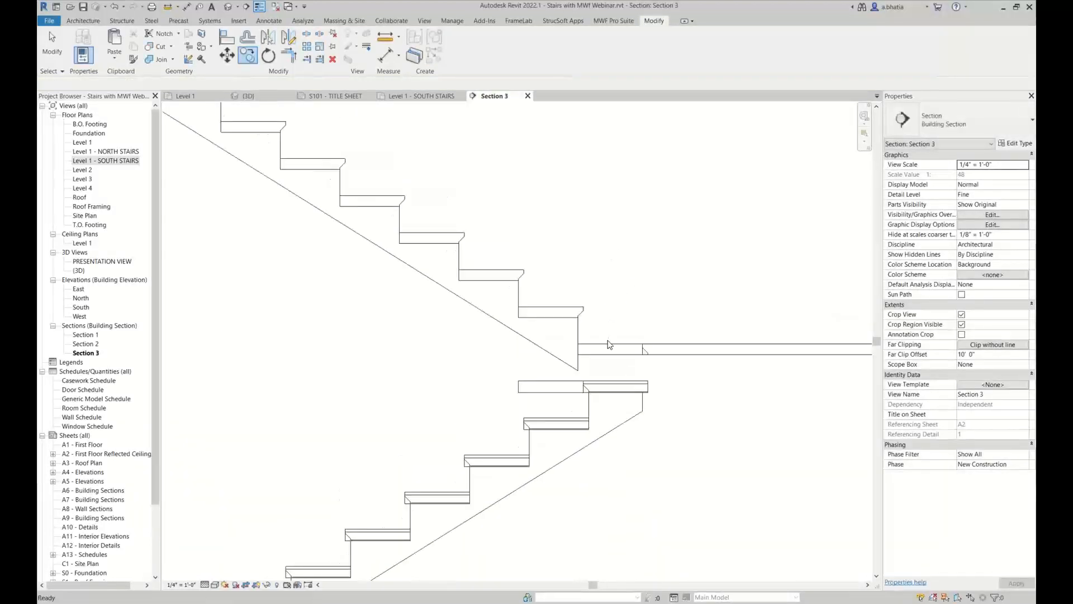
# Move the slab group copied across from the lower flight up onto the upper flight's first tread
pyautogui.click(518, 380)
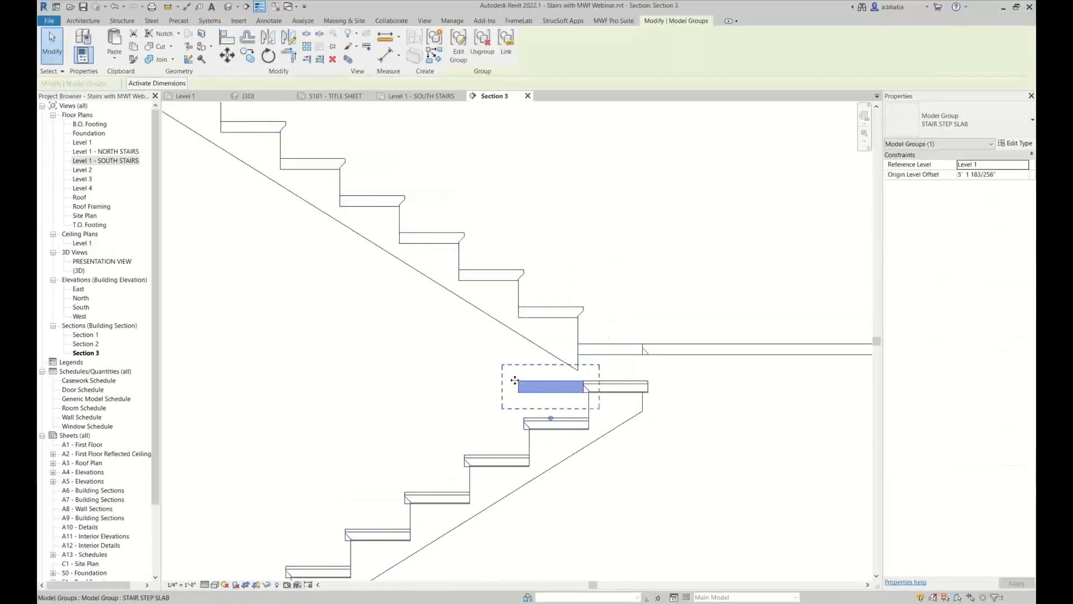
pyautogui.click(227, 55)
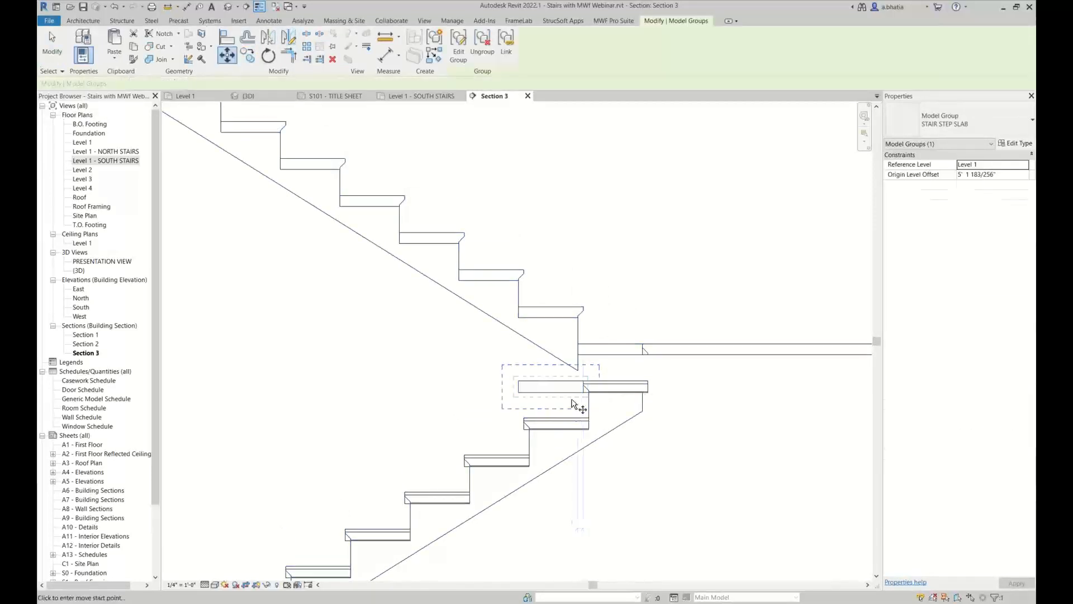
pyautogui.scroll(3, 554, 382)
pyautogui.click(549, 278)
pyautogui.moveTo(473, 266); pyautogui.dragTo(565, 347, button='middle')
pyautogui.scroll(-2, 559, 337)
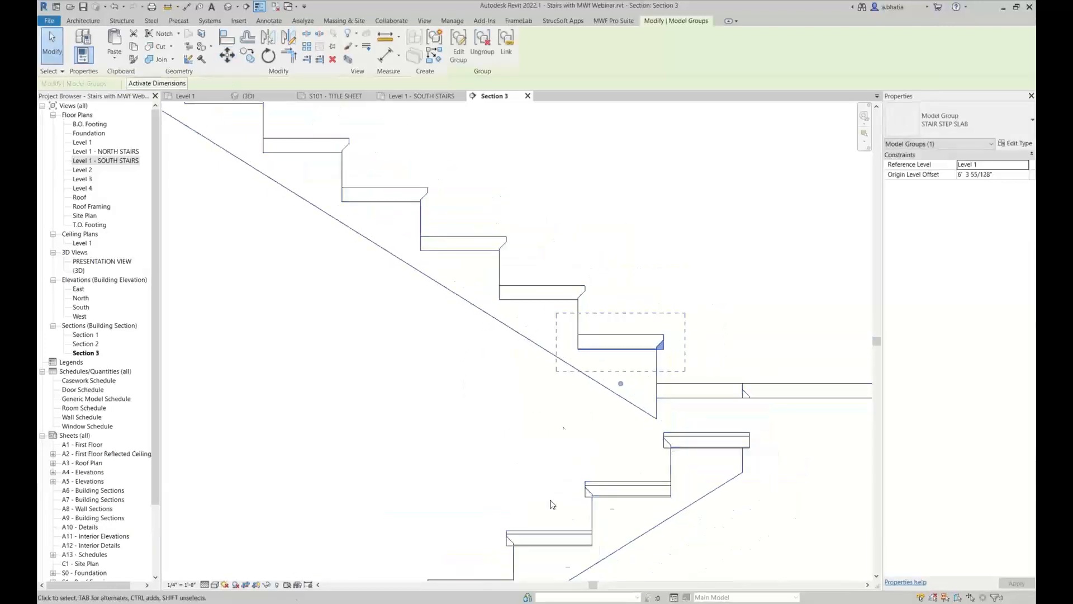
# Copy the slab group from the upper flight's first tread onto the second tread
pyautogui.press('c')
pyautogui.press('o')
pyautogui.scroll(2, 584, 353)
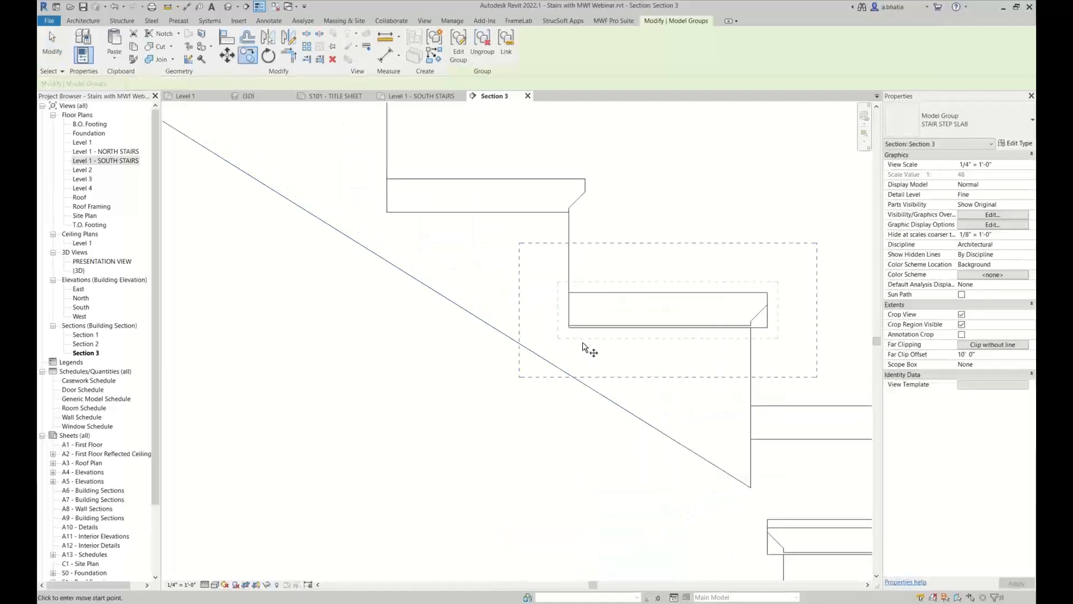
pyautogui.scroll(2, 584, 346)
pyautogui.click(551, 303)
pyautogui.scroll(-2, 536, 292)
pyautogui.moveTo(536, 292); pyautogui.dragTo(563, 486, button='middle')
pyautogui.click(239, 293)
pyautogui.press('Escape')
pyautogui.press('c')
pyautogui.press('o')
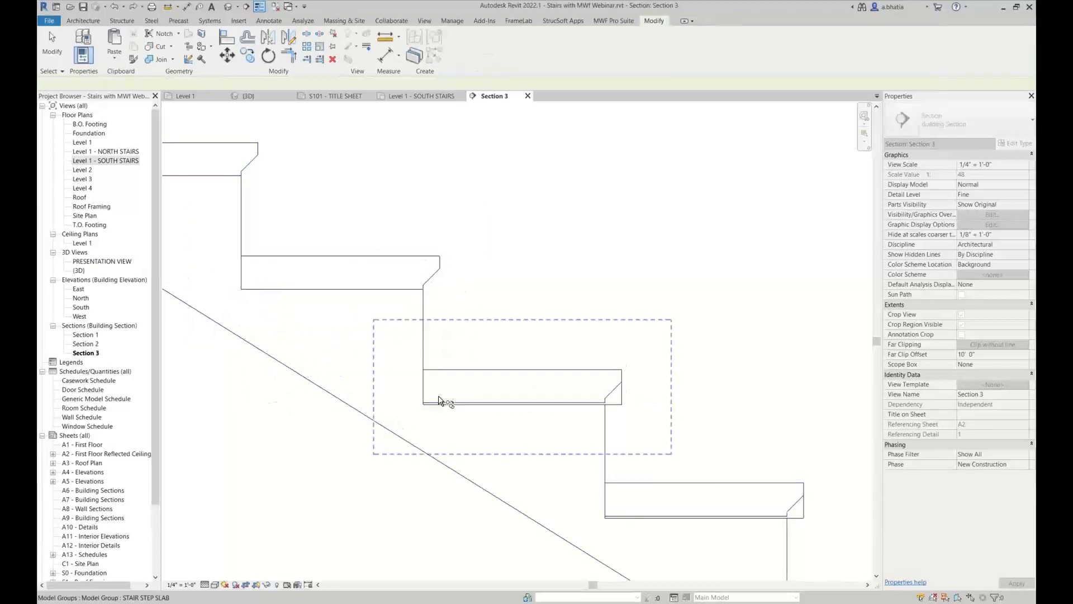
pyautogui.press('Escape')
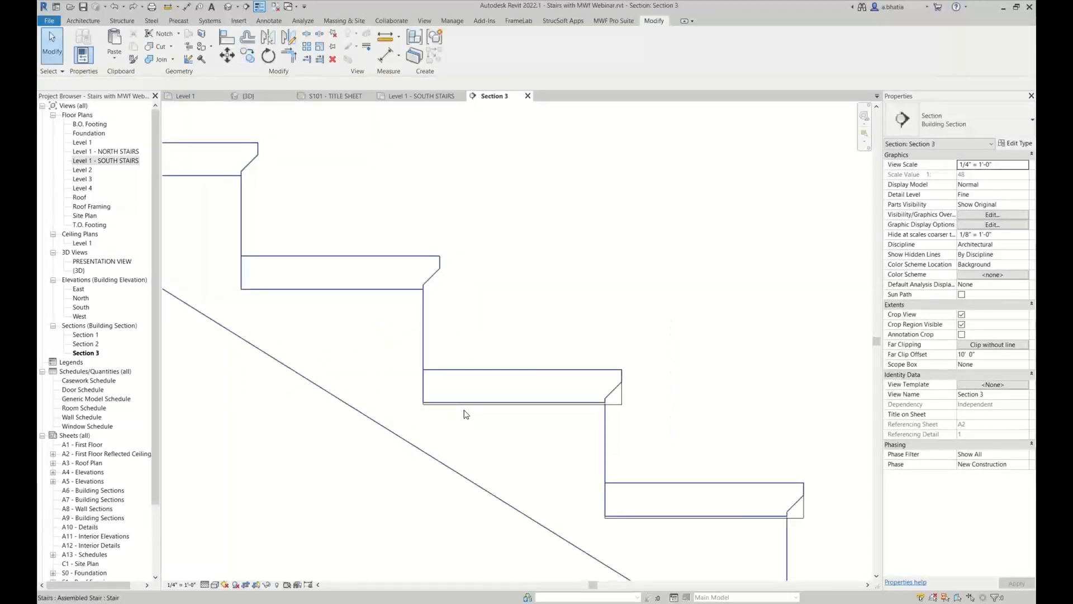
# Start multiple copies of the second tread's slab group from its lower front corner, undoing the trial placements on the third tread
pyautogui.click(613, 405)
pyautogui.press('m')
pyautogui.press('v')
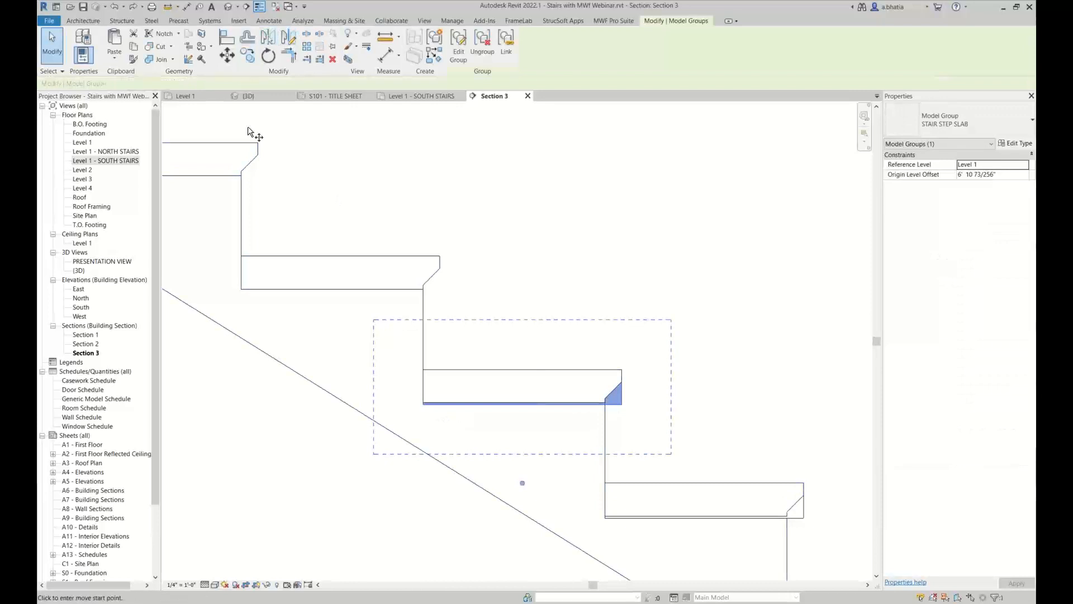
pyautogui.press('c')
pyautogui.press('o')
pyautogui.scroll(3, 424, 396)
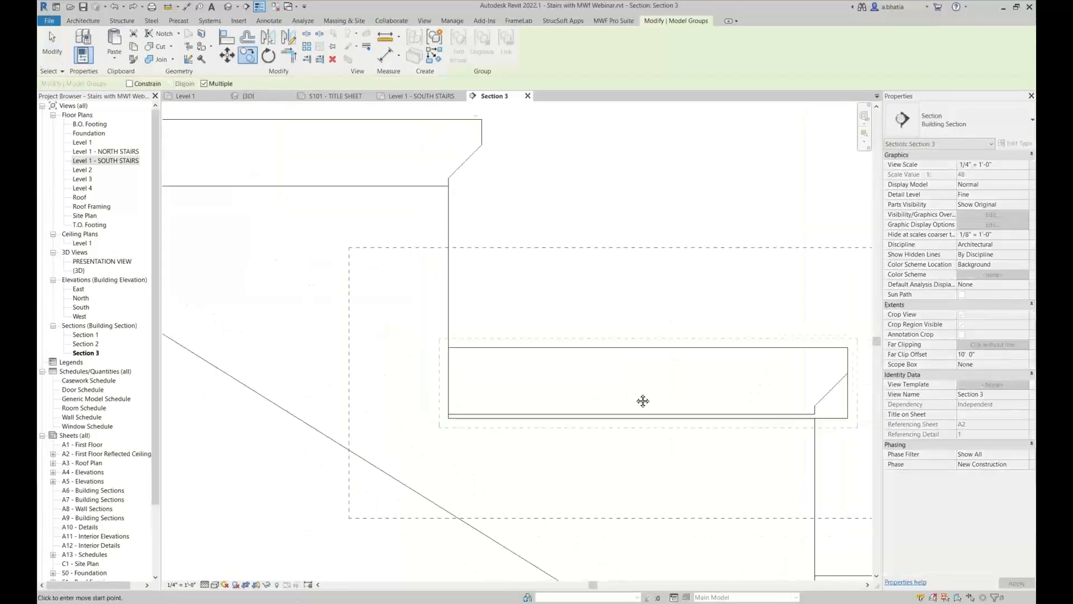
pyautogui.moveTo(642, 401); pyautogui.dragTo(569, 372, button='middle')
pyautogui.click(741, 386)
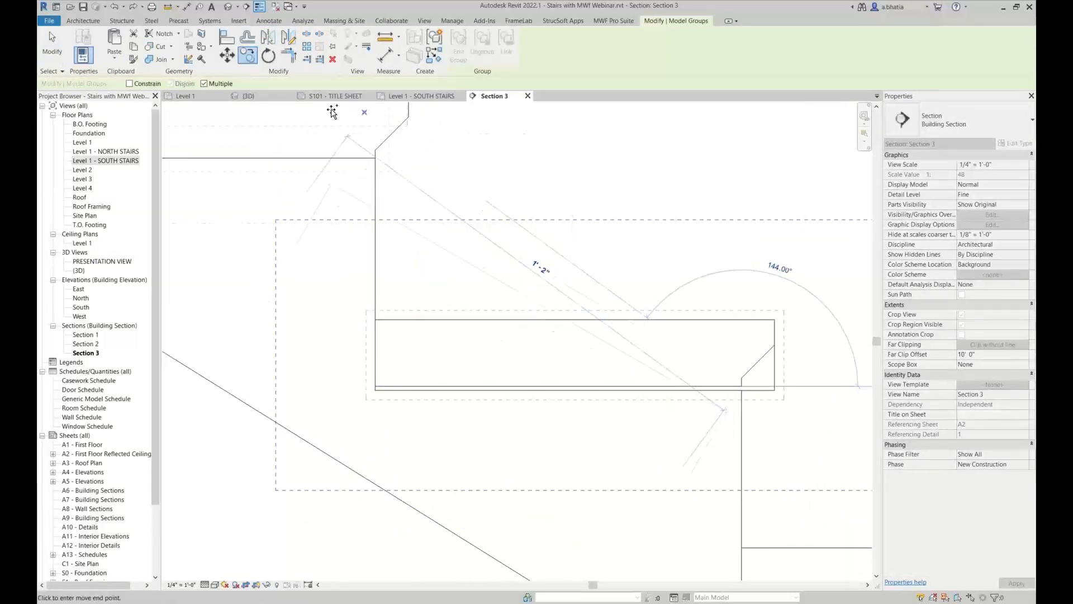
pyautogui.click(375, 159)
pyautogui.hotkey('ctrl', 'z')
pyautogui.moveTo(760, 452); pyautogui.dragTo(823, 499, button='middle')
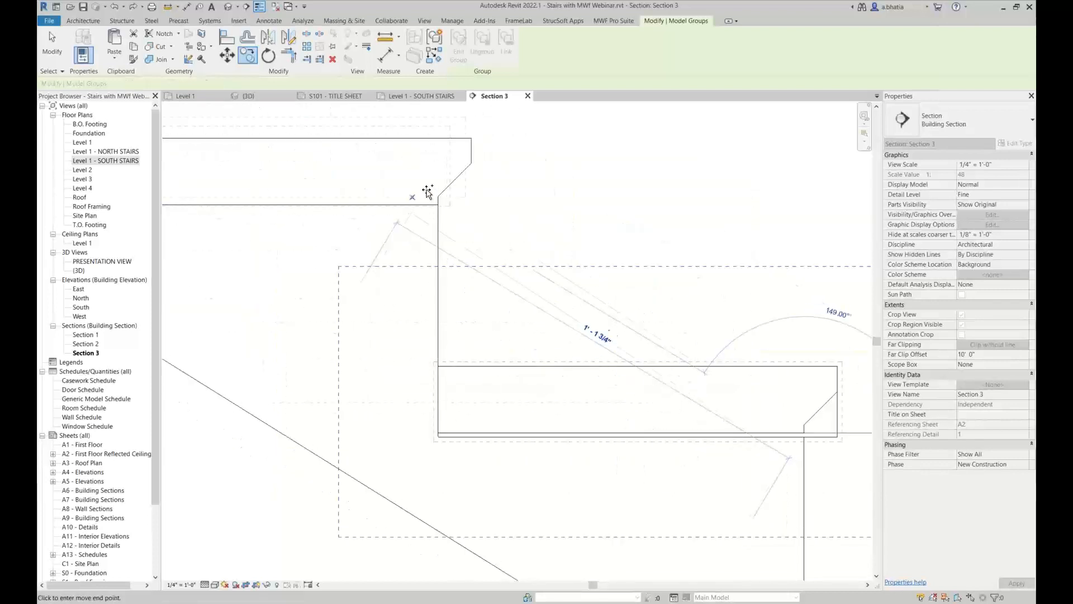
pyautogui.click(437, 205)
pyautogui.moveTo(523, 266); pyautogui.dragTo(580, 149, button='middle')
pyautogui.hotkey('ctrl', 'z')
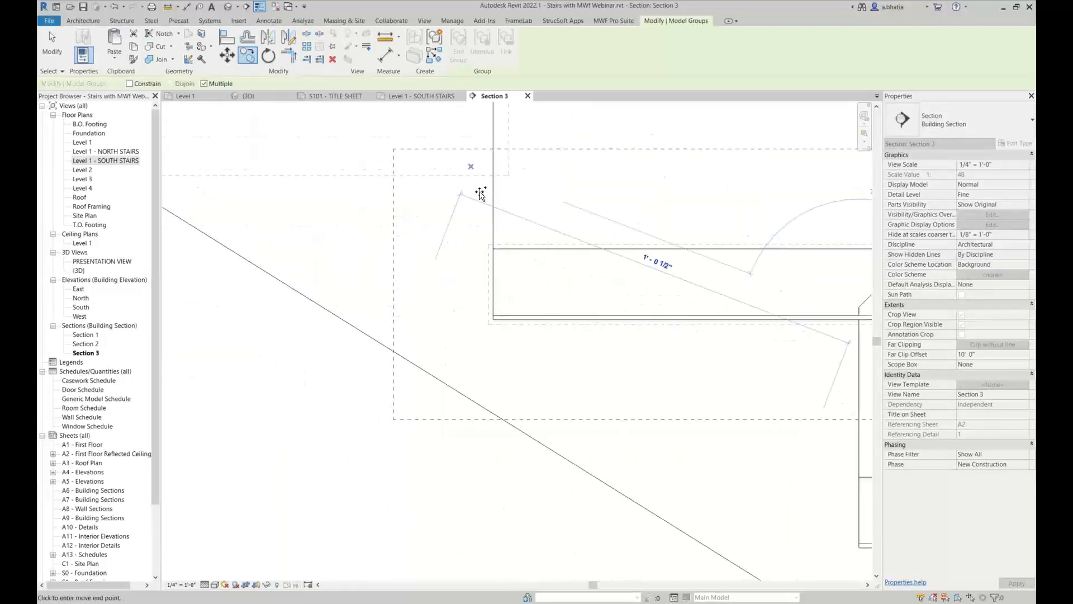
# Place copies of the slab group on the remaining treads of the upper flight, up to the highest tread
pyautogui.moveTo(473, 171); pyautogui.dragTo(545, 412, button='middle')
pyautogui.click(565, 328)
pyautogui.moveTo(256, 228); pyautogui.dragTo(523, 441, button='middle')
pyautogui.click(449, 300)
pyautogui.moveTo(354, 273); pyautogui.dragTo(855, 373, button='middle')
pyautogui.moveTo(562, 223); pyautogui.dragTo(575, 352, button='middle')
pyautogui.click(598, 299)
pyautogui.moveTo(828, 462); pyautogui.dragTo(810, 487, button='middle')
pyautogui.scroll(-4, 613, 347)
pyautogui.scroll(-2, 375, 222)
pyautogui.scroll(5, 375, 223)
pyautogui.click(537, 281)
pyautogui.scroll(-5, 535, 286)
pyautogui.press('Escape')
pyautogui.press('Escape')
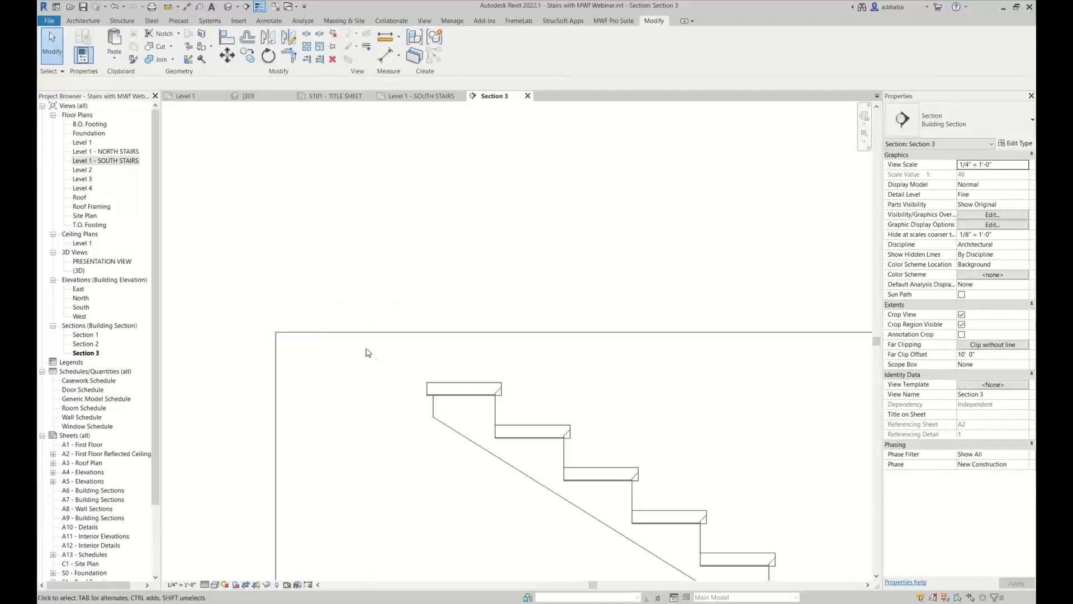
pyautogui.scroll(-3, 376, 362)
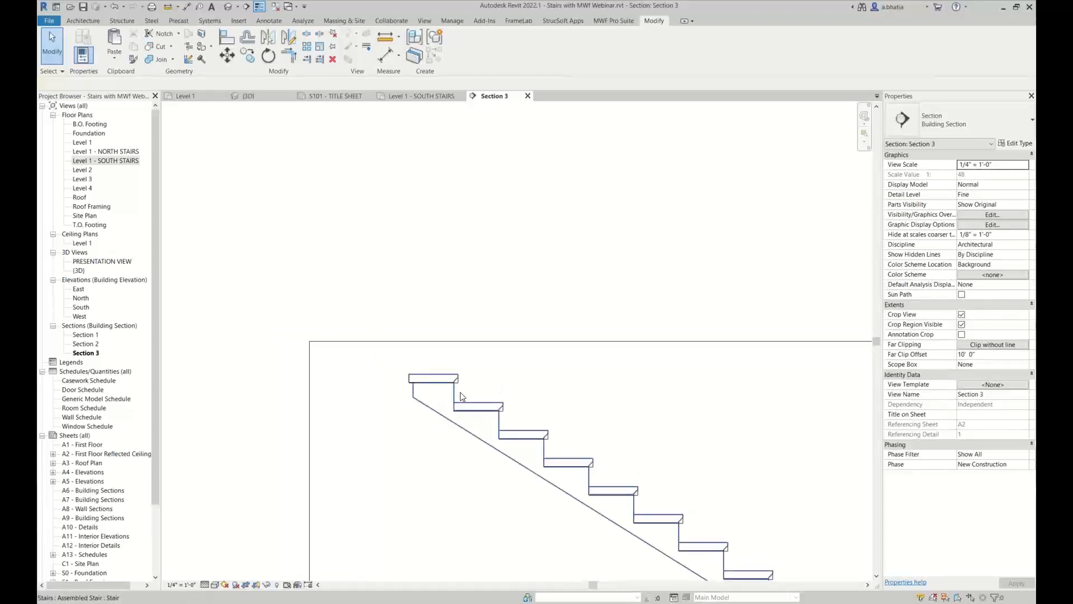
pyautogui.scroll(-2, 366, 356)
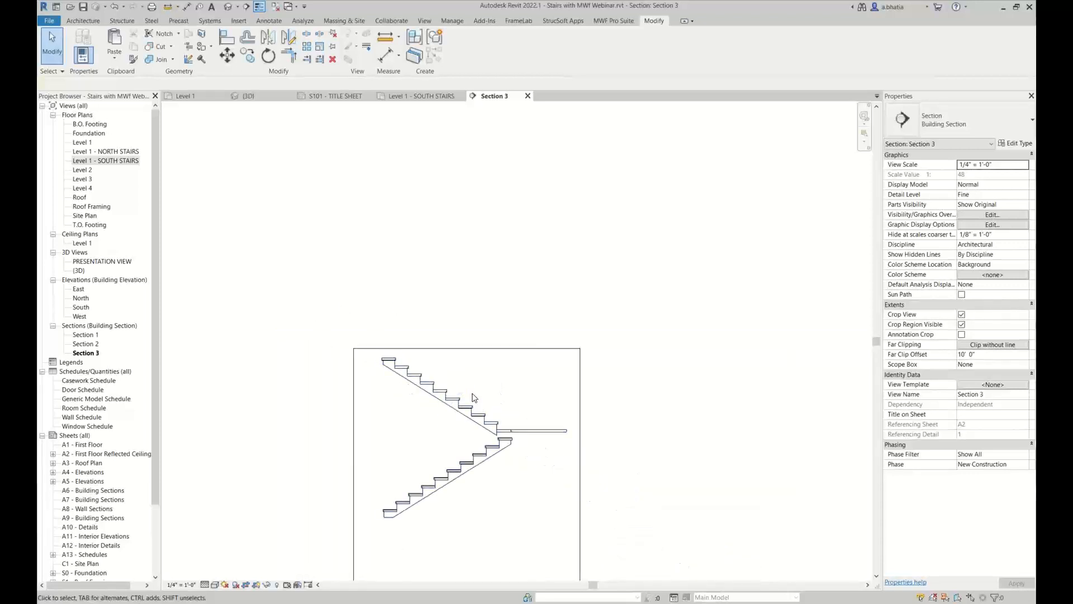
pyautogui.scroll(2, 375, 357)
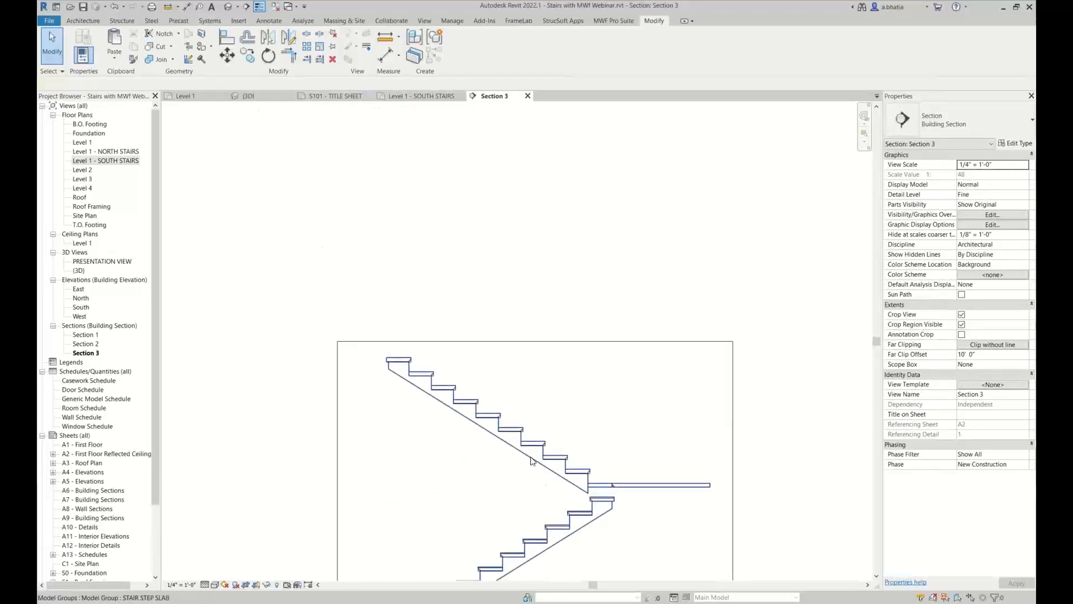
# In the Level 1 plan, start a floor with Pick Lines and add the landing's three outer edges and short stepped edge as boundary
pyautogui.click(207, 99)
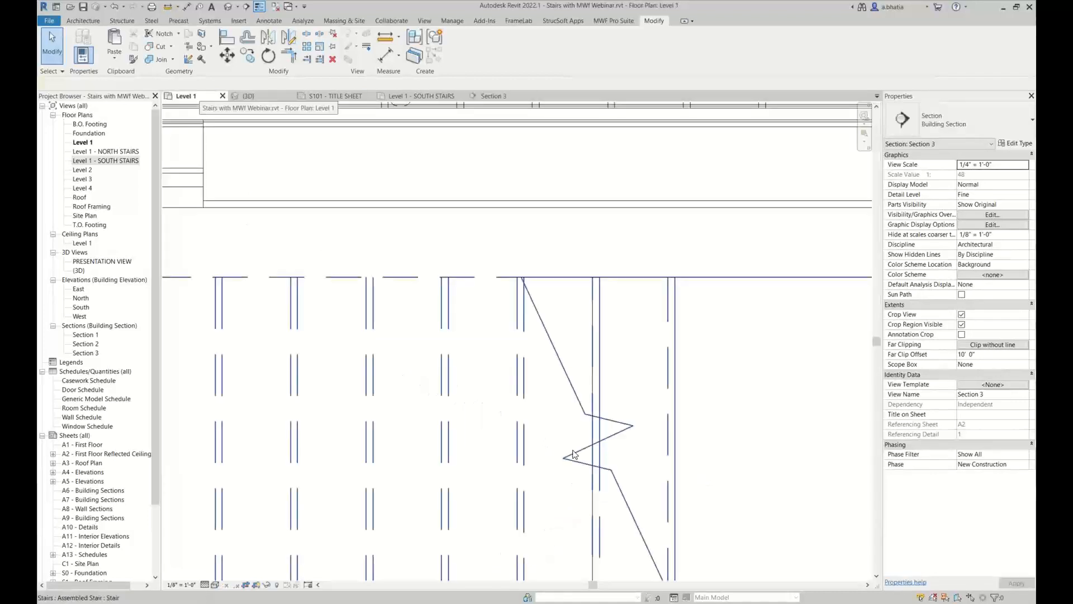
pyautogui.scroll(-3, 456, 271)
pyautogui.scroll(4, 556, 299)
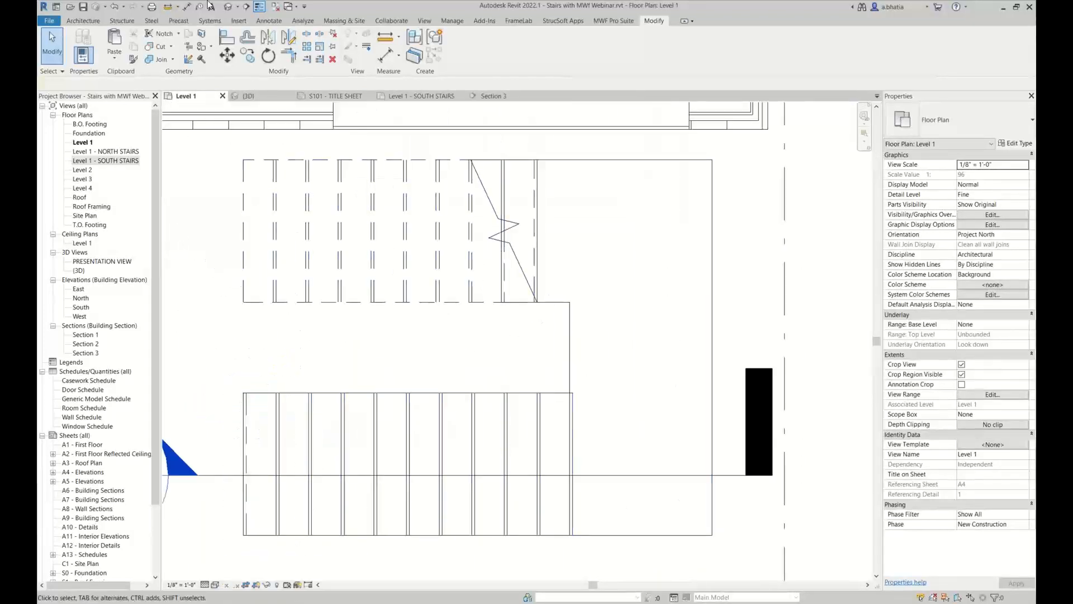
pyautogui.click(81, 21)
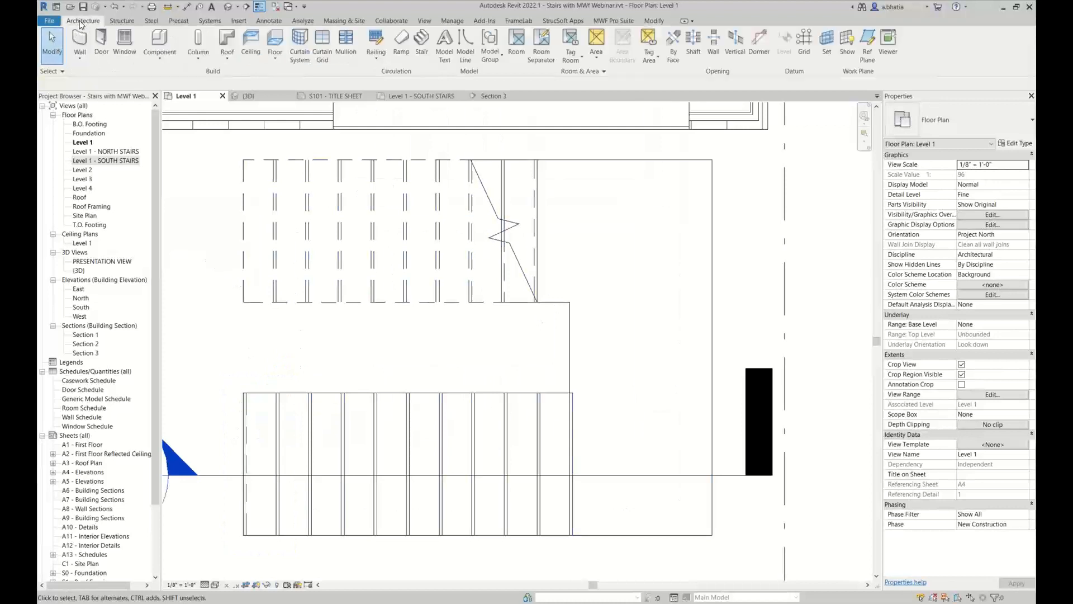
pyautogui.click(275, 40)
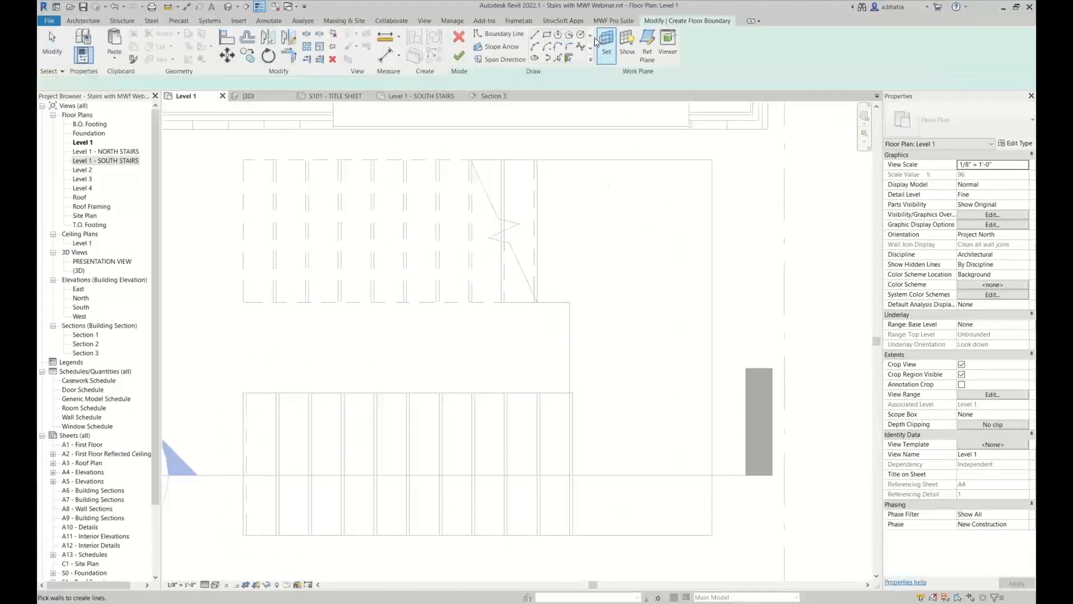
pyautogui.click(558, 58)
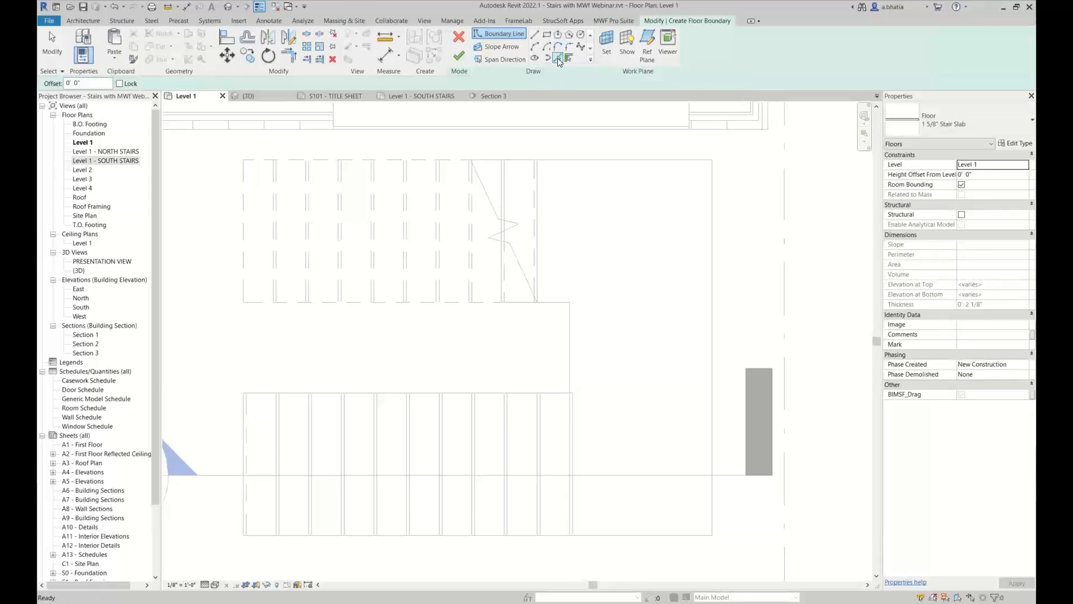
pyautogui.click(563, 161)
pyautogui.click(555, 302)
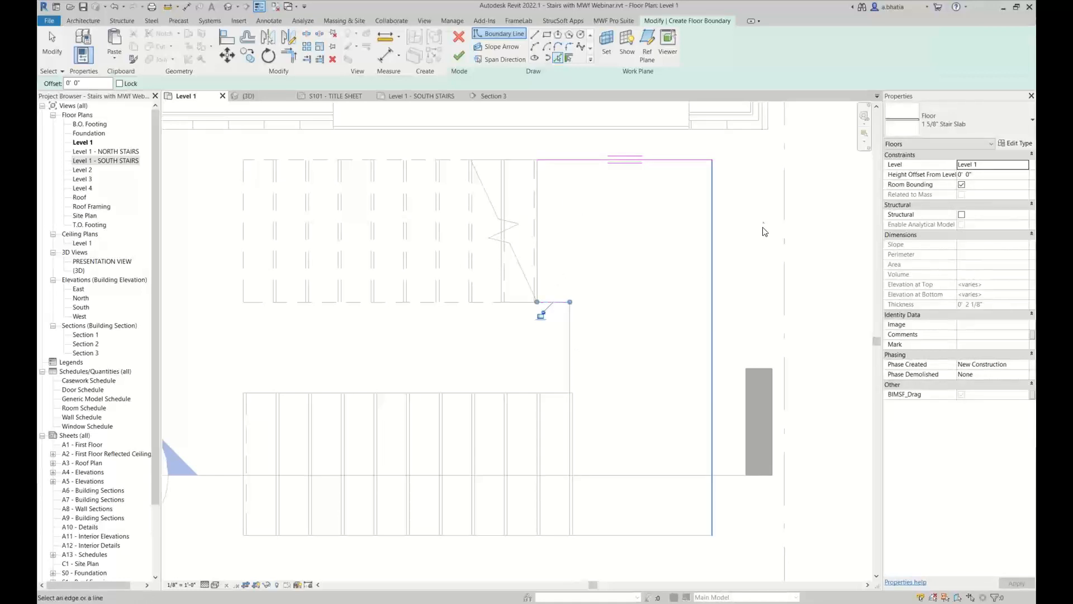
pyautogui.click(712, 242)
pyautogui.click(627, 535)
# Pick the landing edge between the flights and the tread lines bordering both flights as the remaining floor boundary lines
pyautogui.scroll(2, 563, 313)
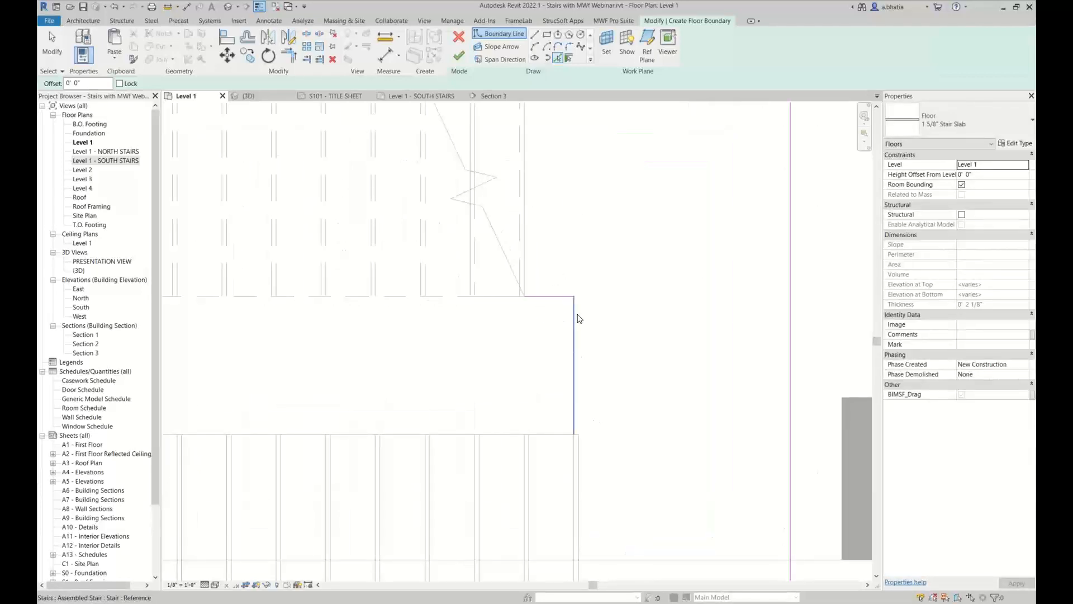
pyautogui.click(576, 316)
pyautogui.scroll(-2, 572, 447)
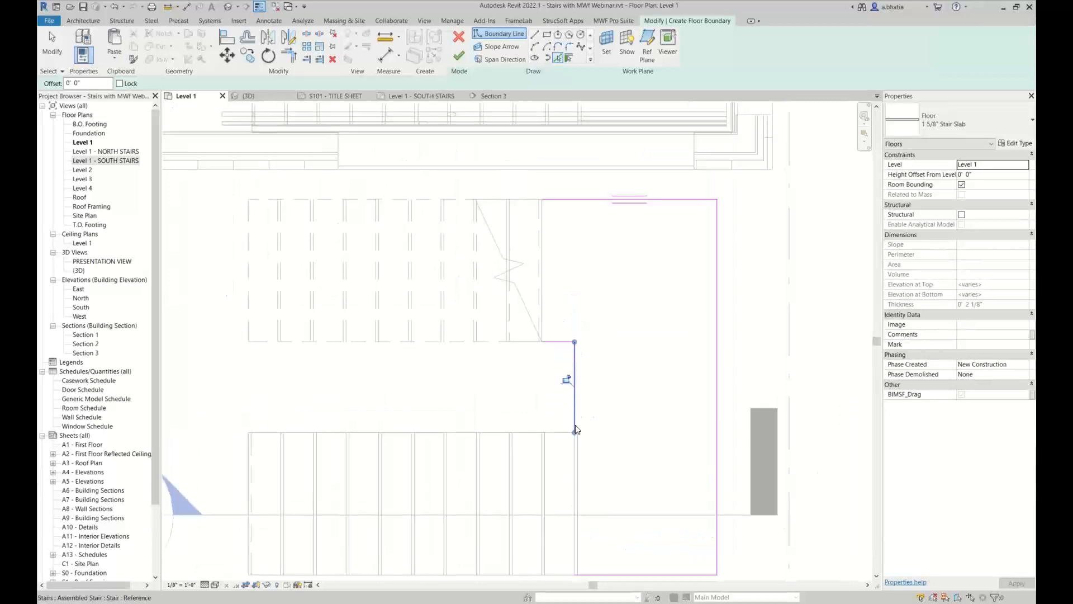
pyautogui.moveTo(557, 493); pyautogui.dragTo(568, 414, button='middle')
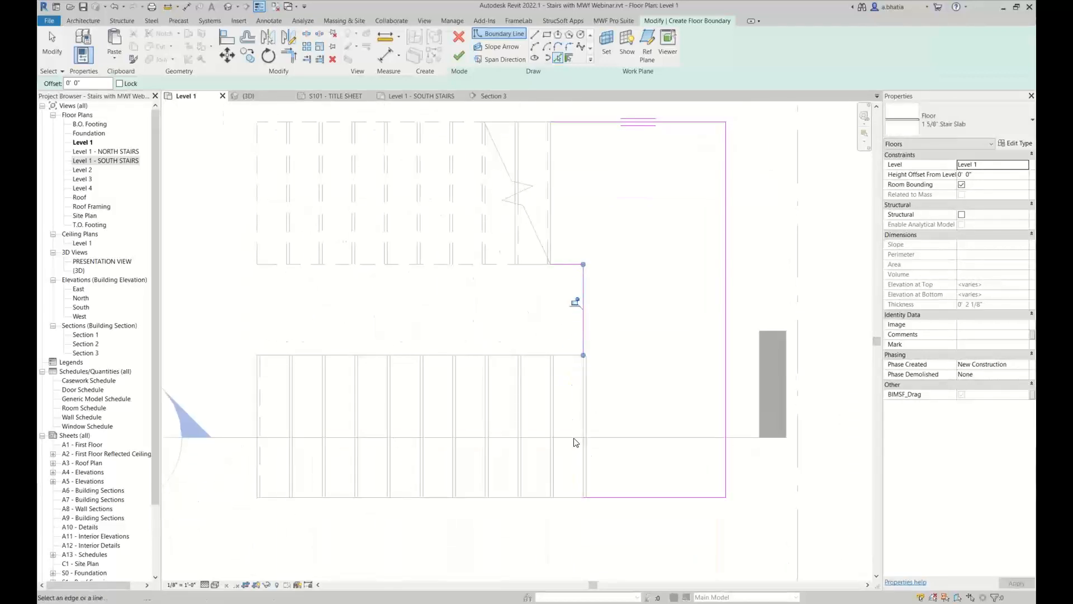
pyautogui.click(581, 402)
pyautogui.scroll(2, 555, 254)
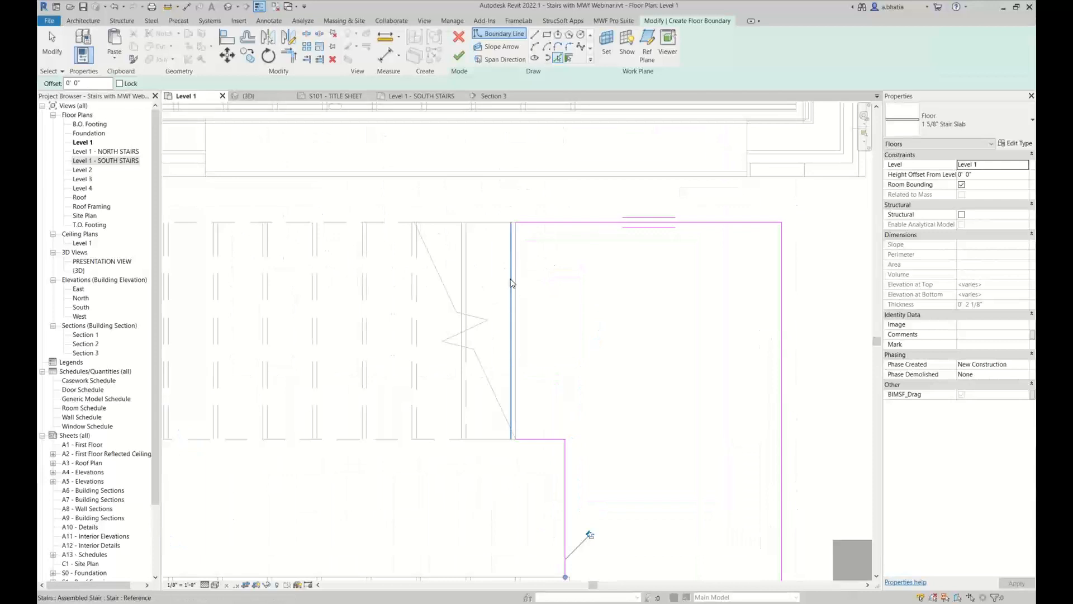
pyautogui.scroll(-2, 634, 315)
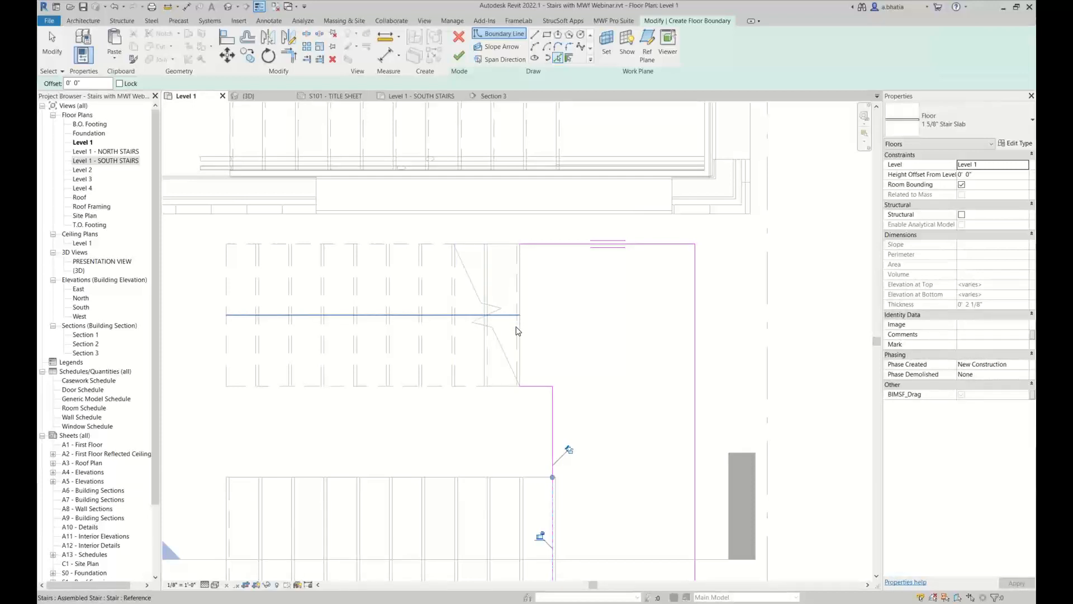
pyautogui.scroll(4, 511, 341)
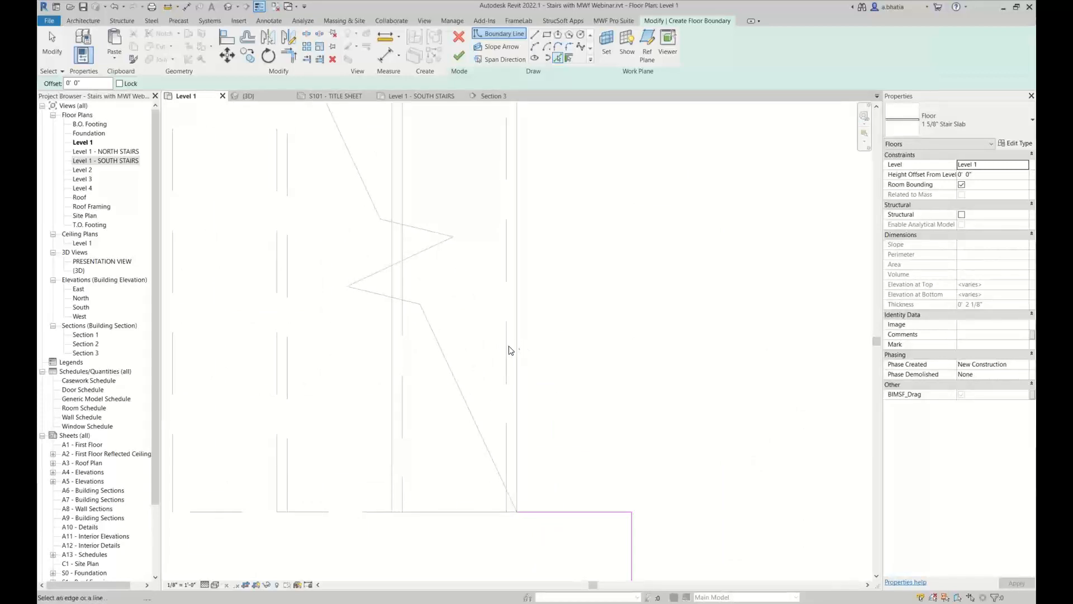
pyautogui.scroll(-3, 465, 333)
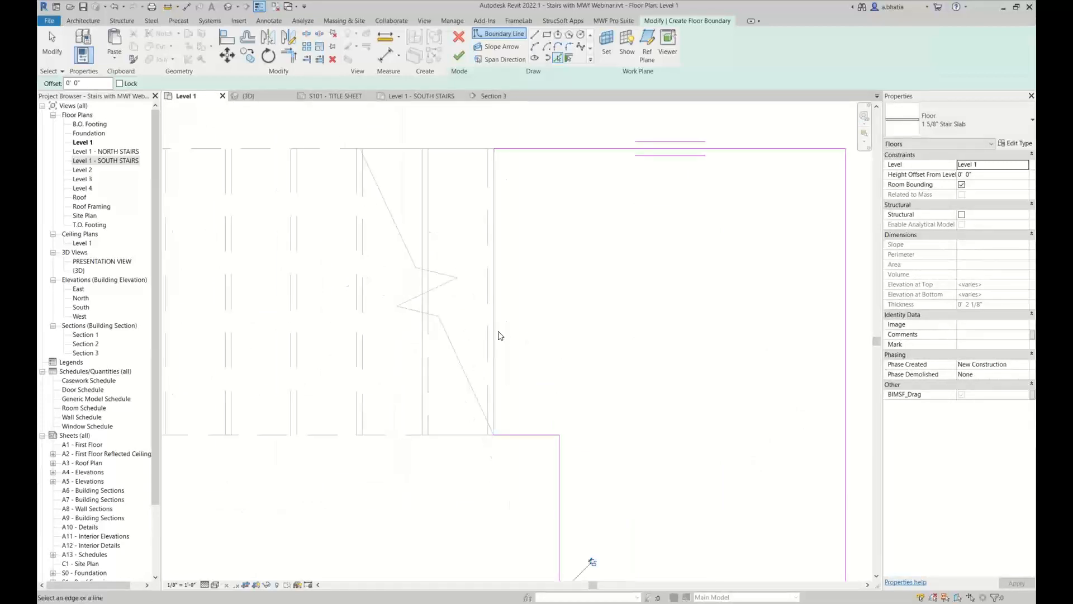
pyautogui.click(490, 368)
# Delete the overlapping boundary line where the landing meets the lower flight
pyautogui.click(288, 54)
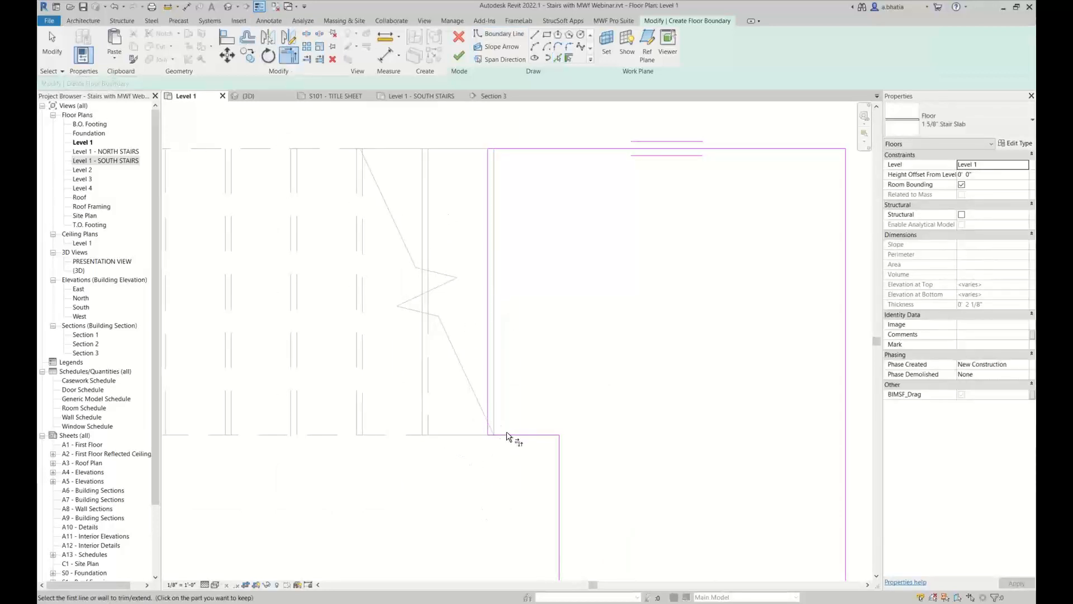
pyautogui.scroll(-3, 516, 311)
pyautogui.click(531, 367)
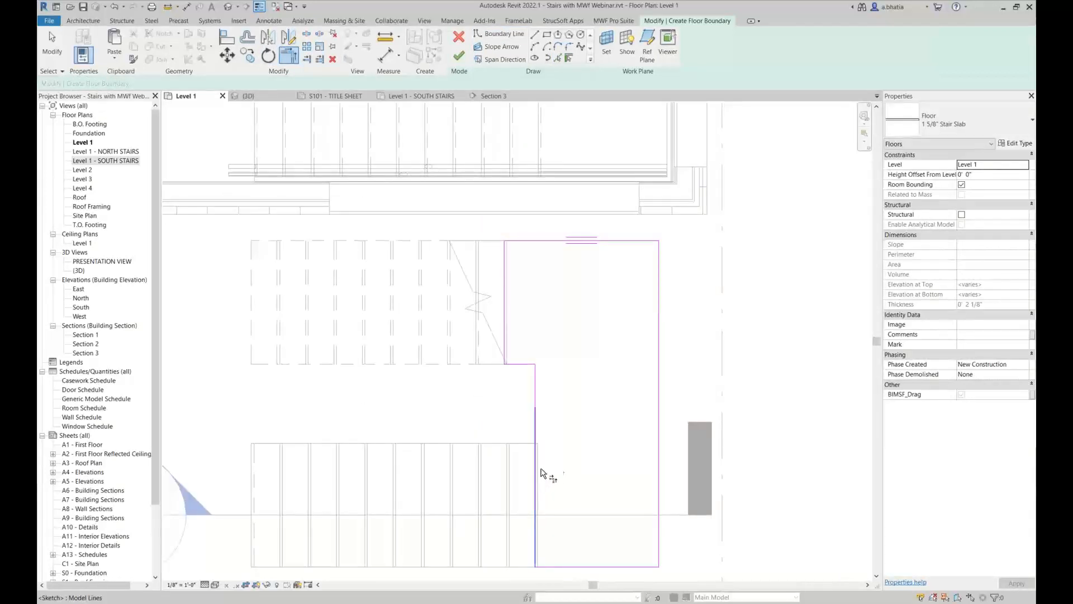
pyautogui.scroll(-2, 570, 373)
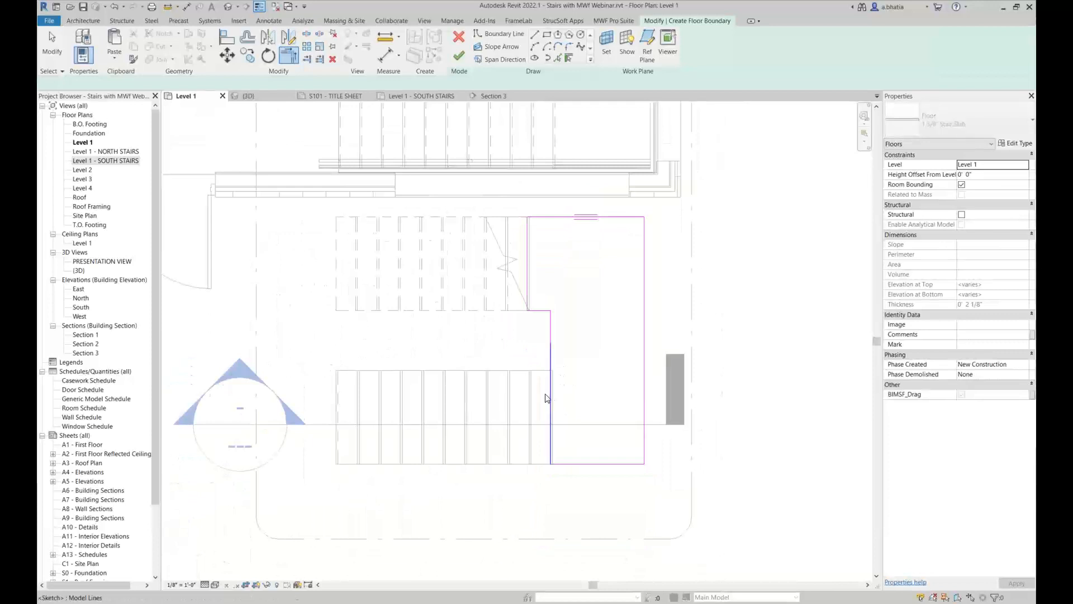
pyautogui.press('Escape')
pyautogui.click(549, 391)
pyautogui.press('Delete')
# Trim the boundary line between the flights to a corner with the landing's outer edge beside the lower flight, closing the loop
pyautogui.click(551, 339)
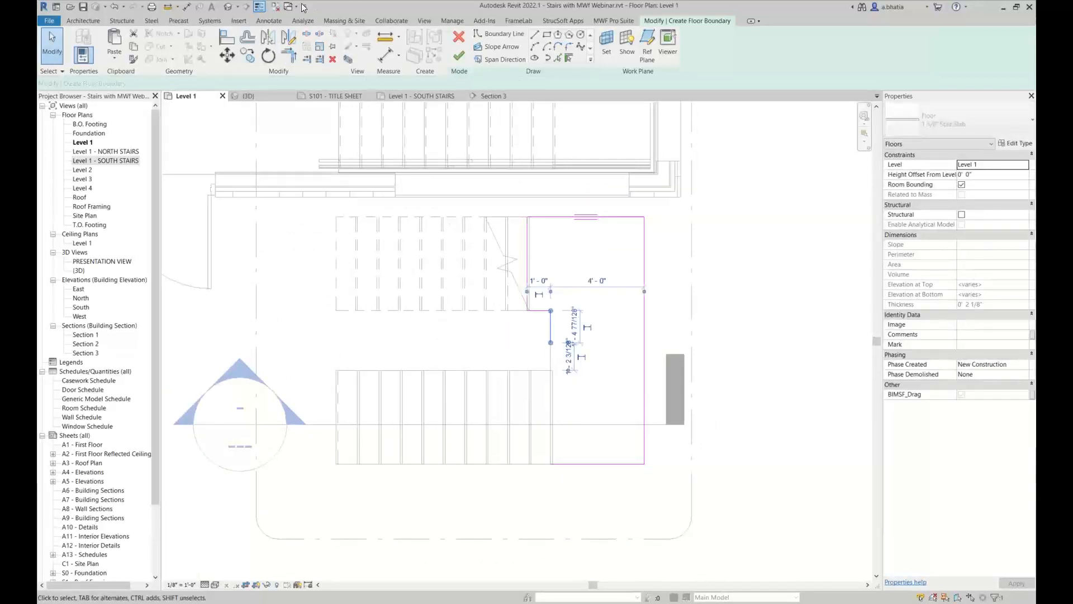
pyautogui.press('Escape')
pyautogui.press('t')
pyautogui.press('r')
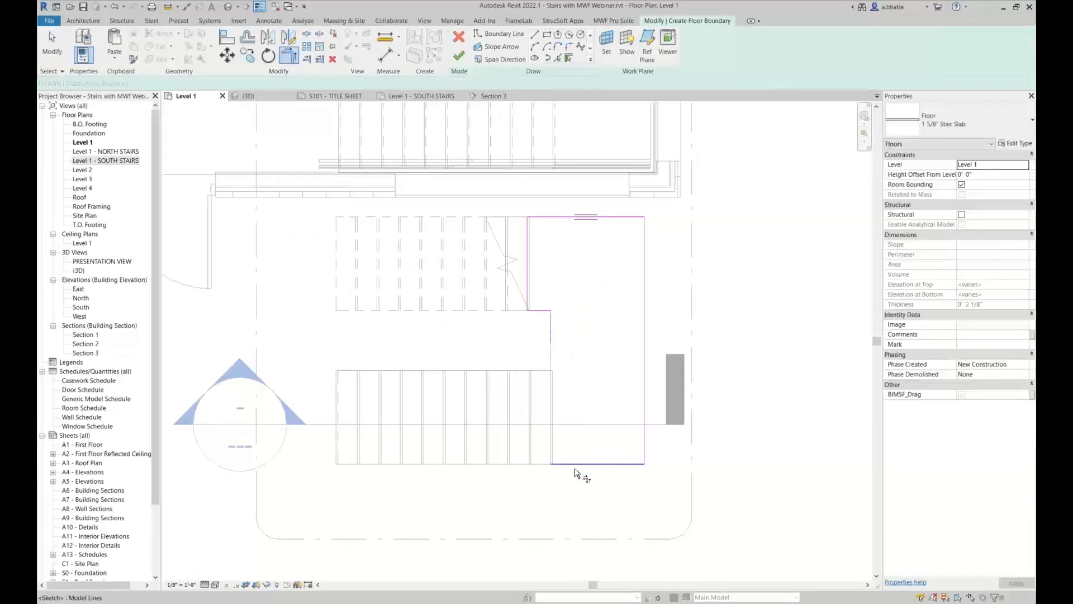
pyautogui.click(645, 313)
pyautogui.click(634, 217)
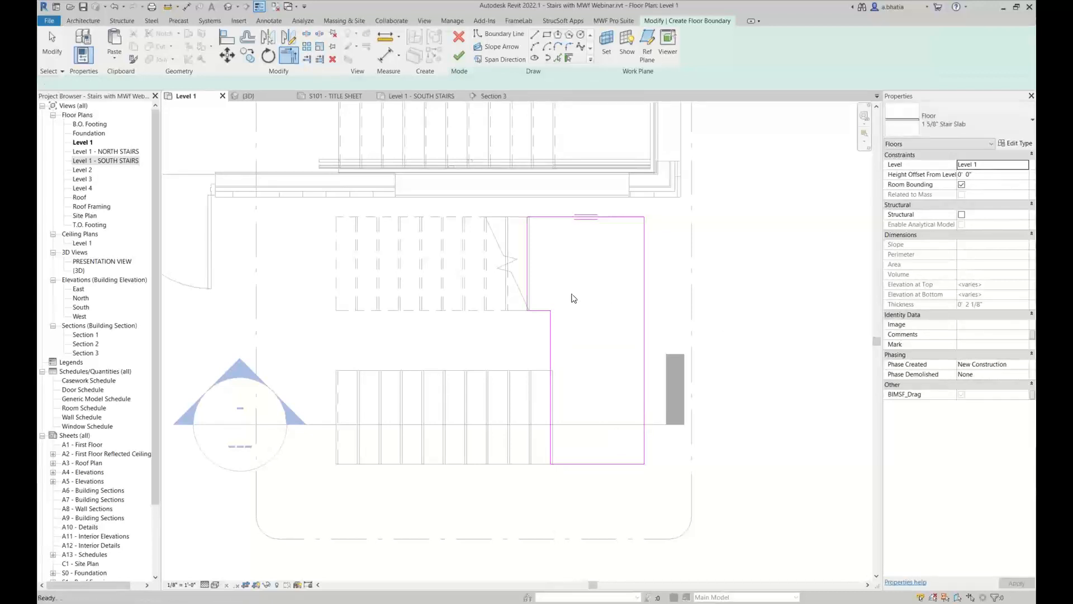
pyautogui.press('Escape')
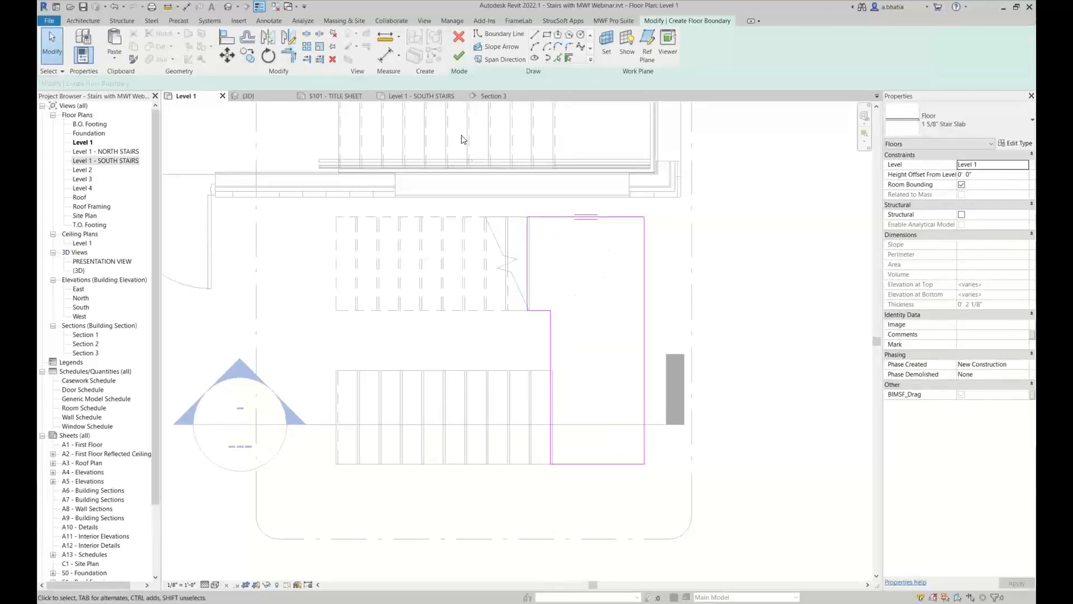
# Finish the landing floor's boundary sketch to create the 1 5/8" Stair Slab floor
pyautogui.click(458, 55)
pyautogui.scroll(-2, 451, 358)
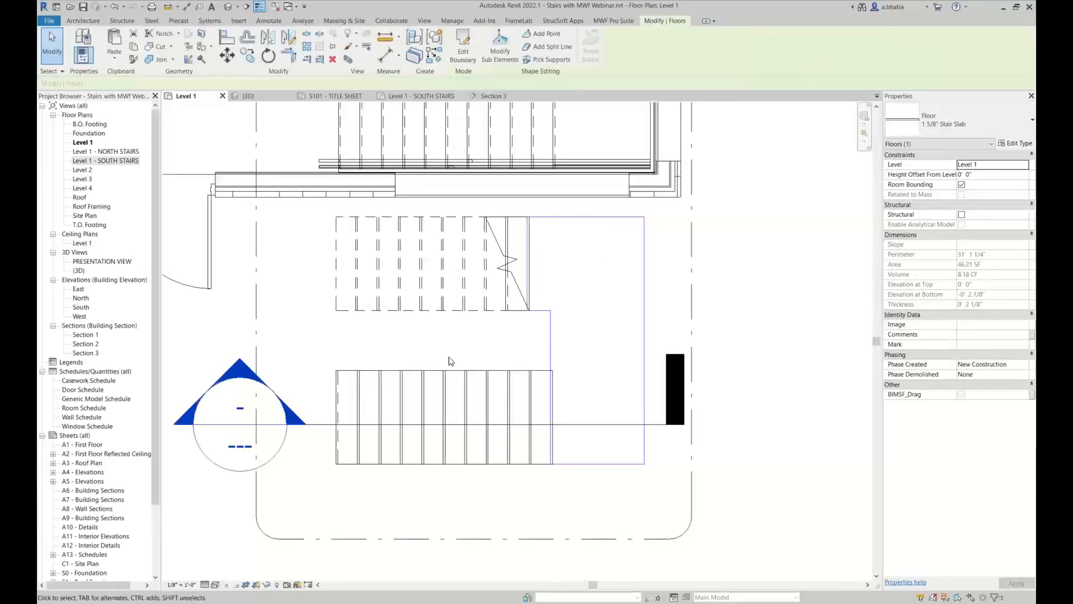
pyautogui.scroll(-2, 451, 357)
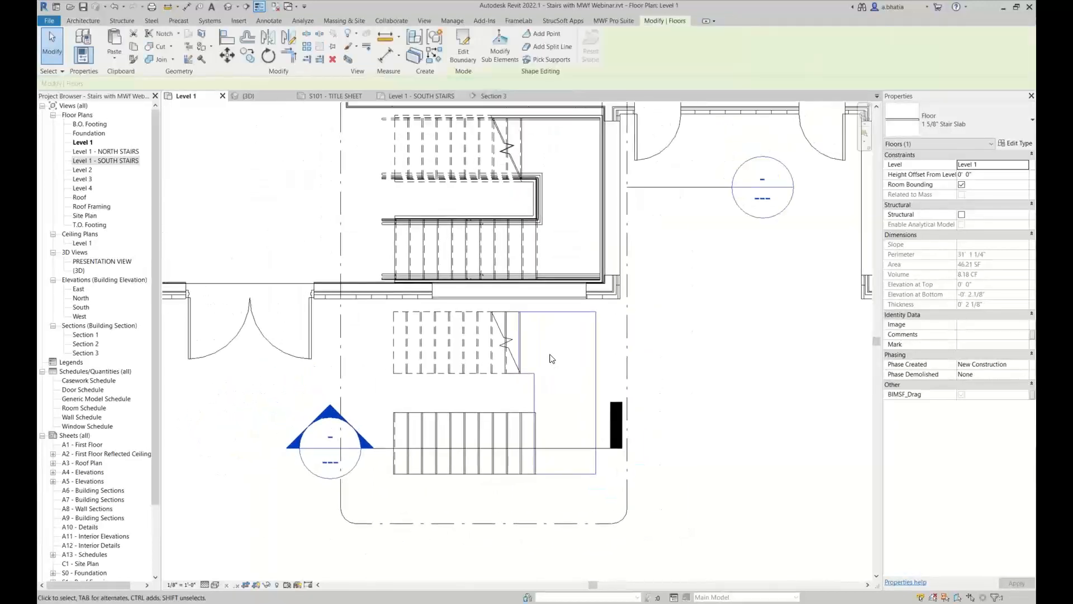
pyautogui.click(552, 388)
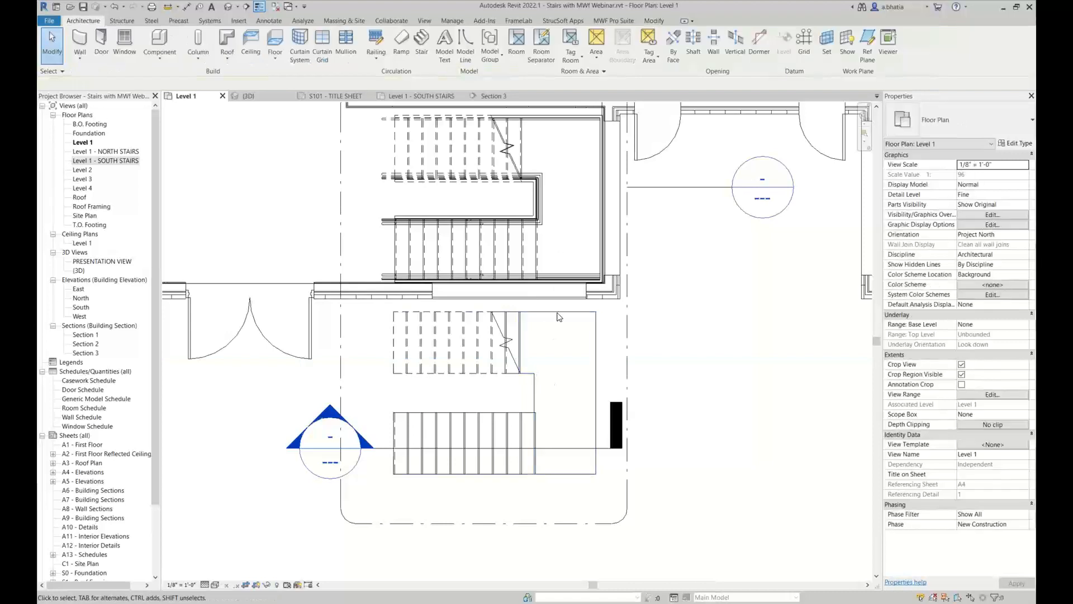
# Select the stair's landing component in plan and copy its relative height value
pyautogui.click(547, 317)
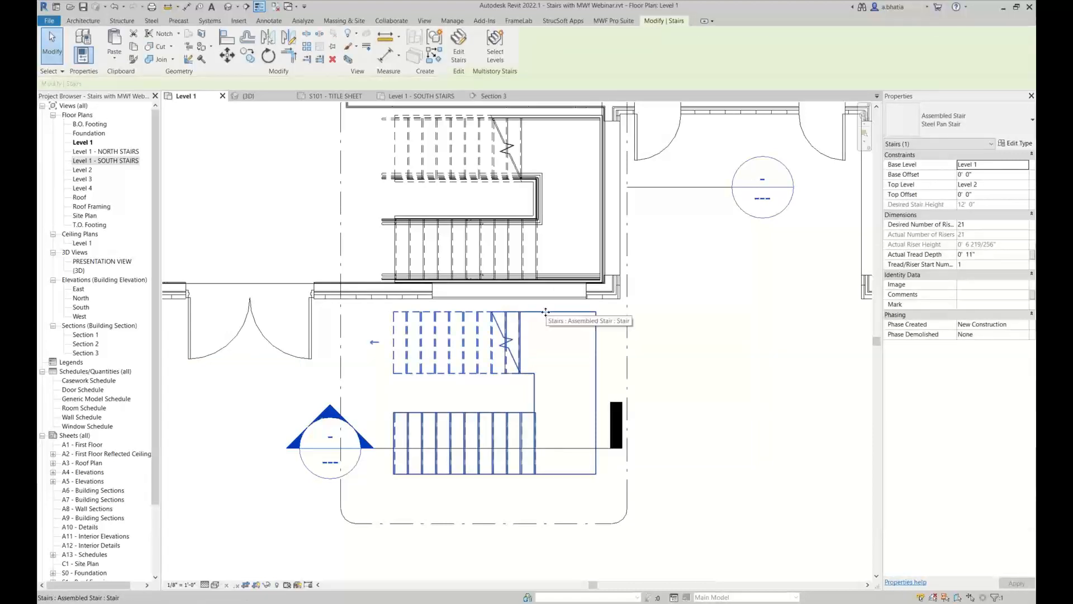
pyautogui.press('Tab')
pyautogui.click(547, 314)
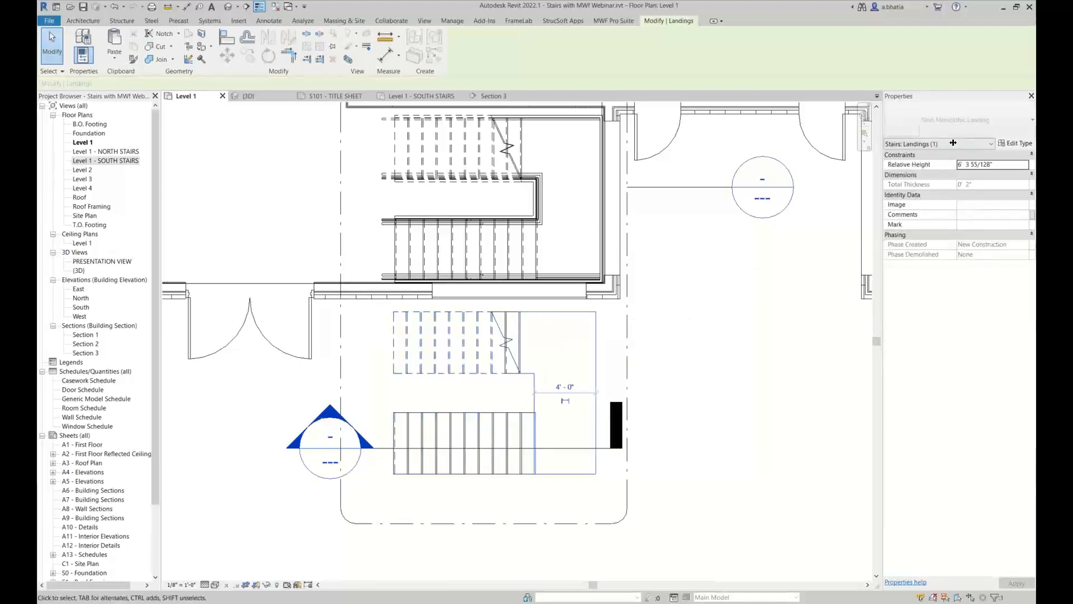
pyautogui.click(1006, 168)
pyautogui.hotkey('ctrl', 'c')
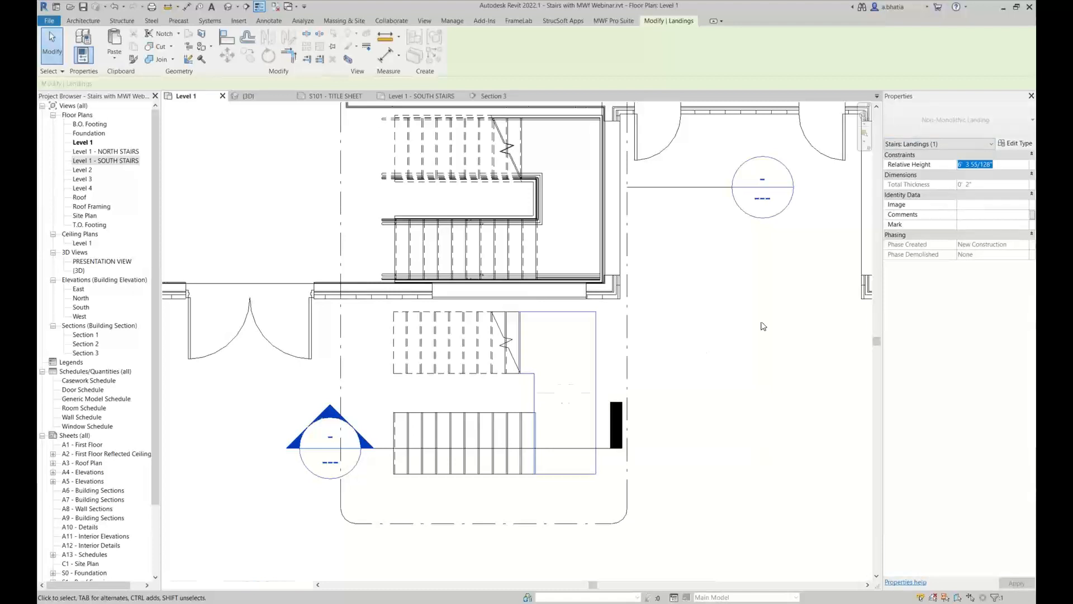
pyautogui.click(704, 346)
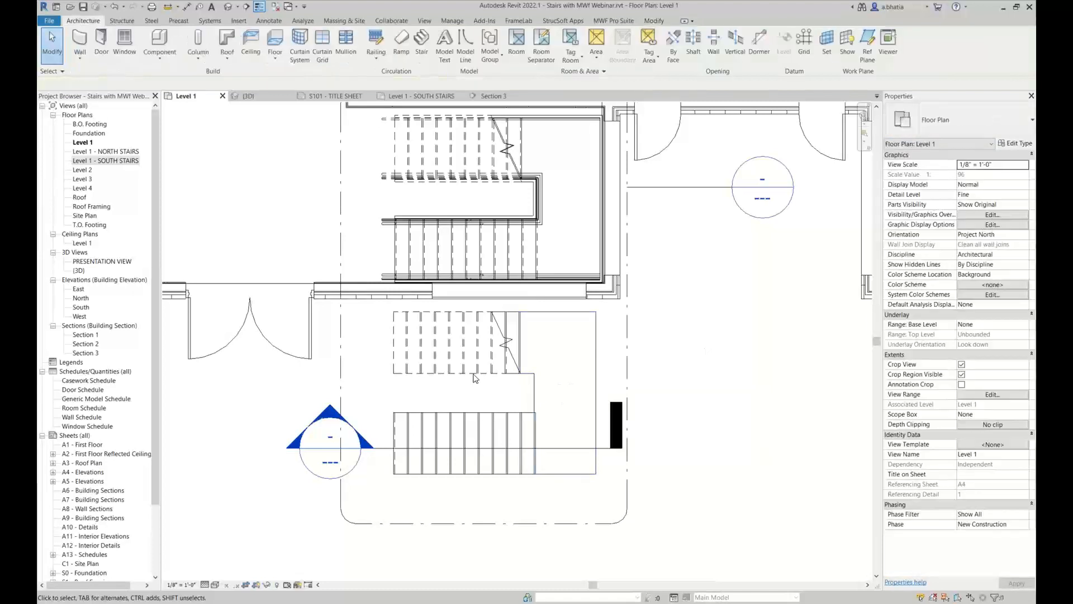
# In Section 3, set the landing floor's height offset from Level 1 to the copied 6' 3 55/128"
pyautogui.click(497, 95)
pyautogui.scroll(-3, 628, 423)
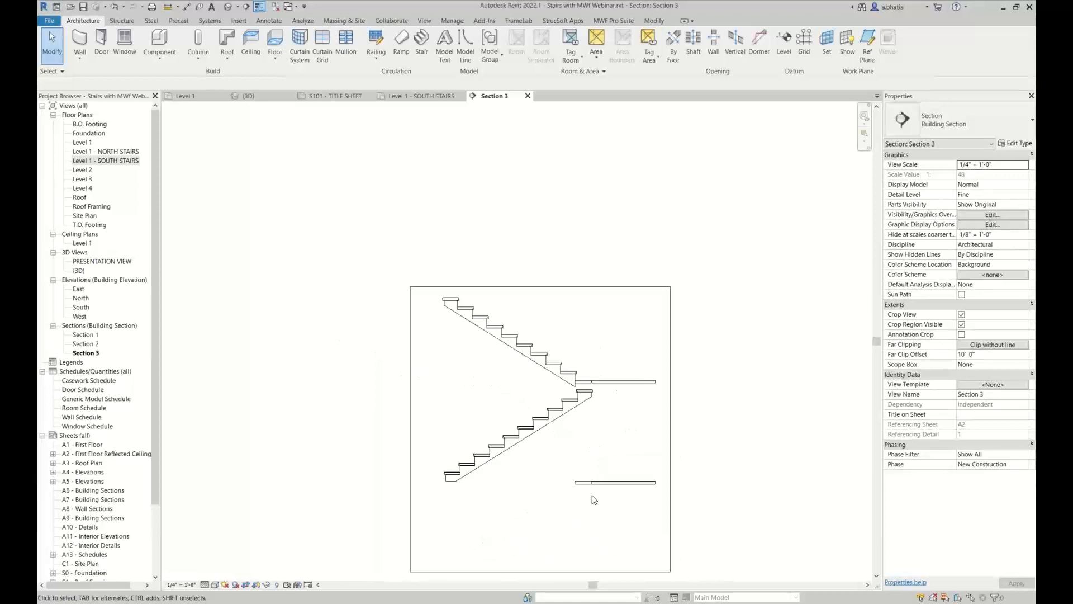
pyautogui.click(590, 482)
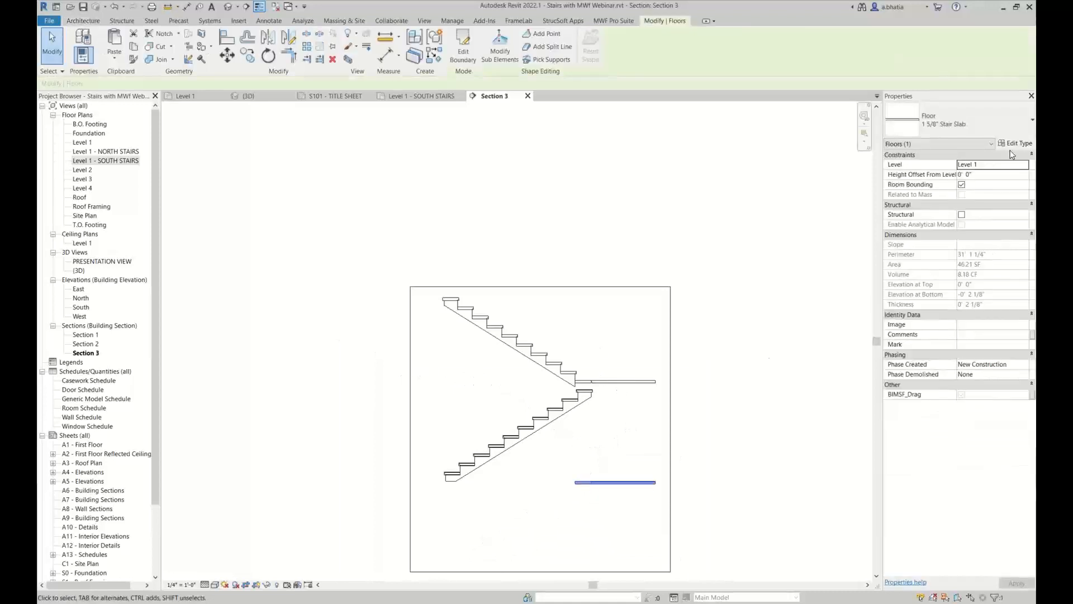
pyautogui.click(994, 176)
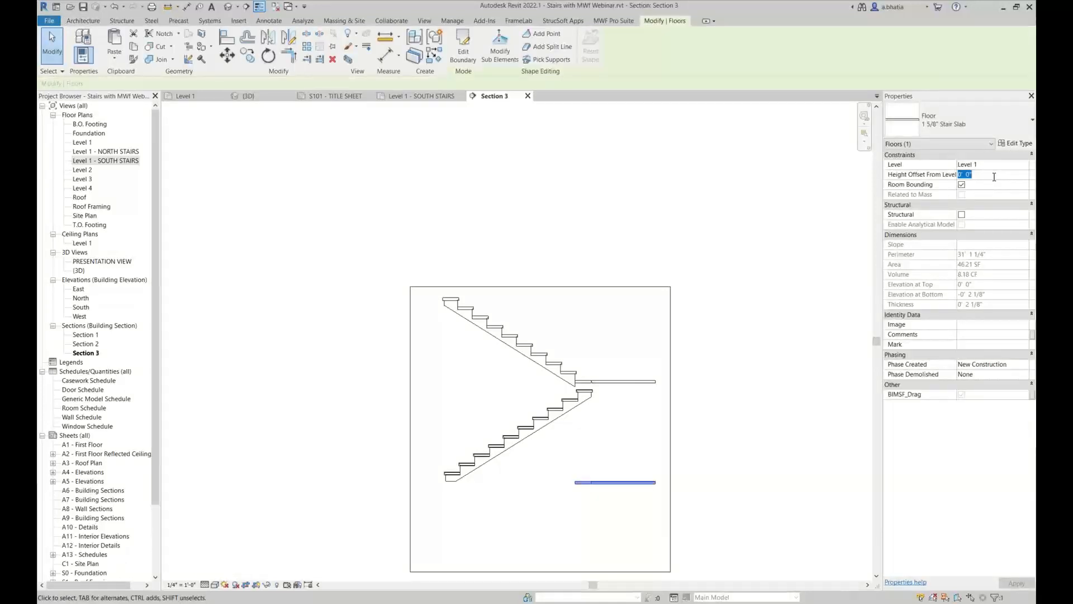
pyautogui.hotkey('ctrl', 'v')
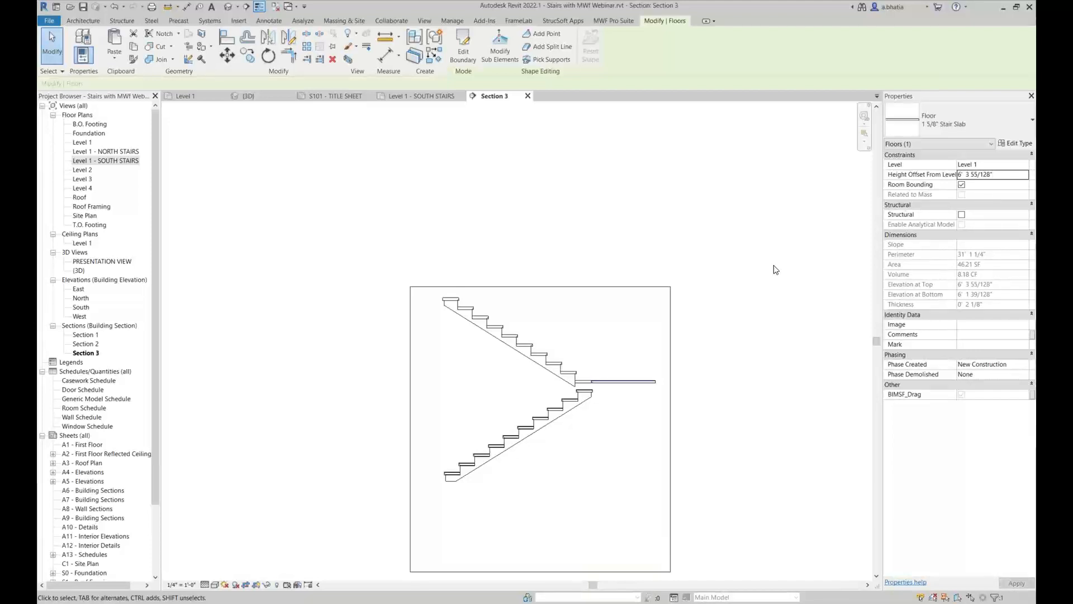
pyautogui.click(773, 265)
# Examine in section how the raised landing slab fits the steel landing pan beside the stair treads
pyautogui.scroll(8, 618, 383)
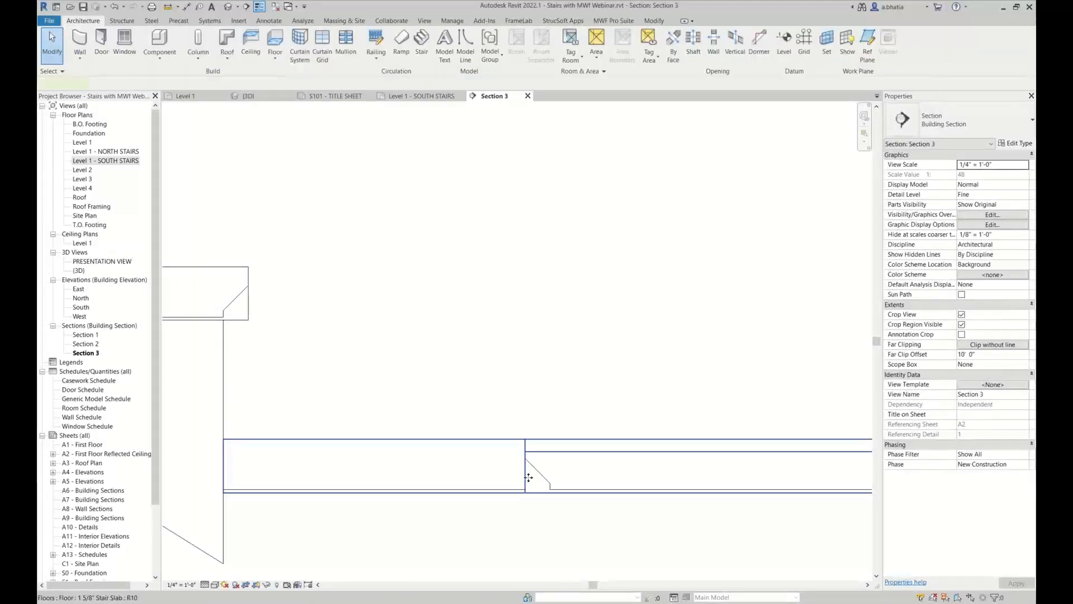
pyautogui.click(528, 477)
pyautogui.scroll(-3, 571, 398)
pyautogui.scroll(4, 559, 475)
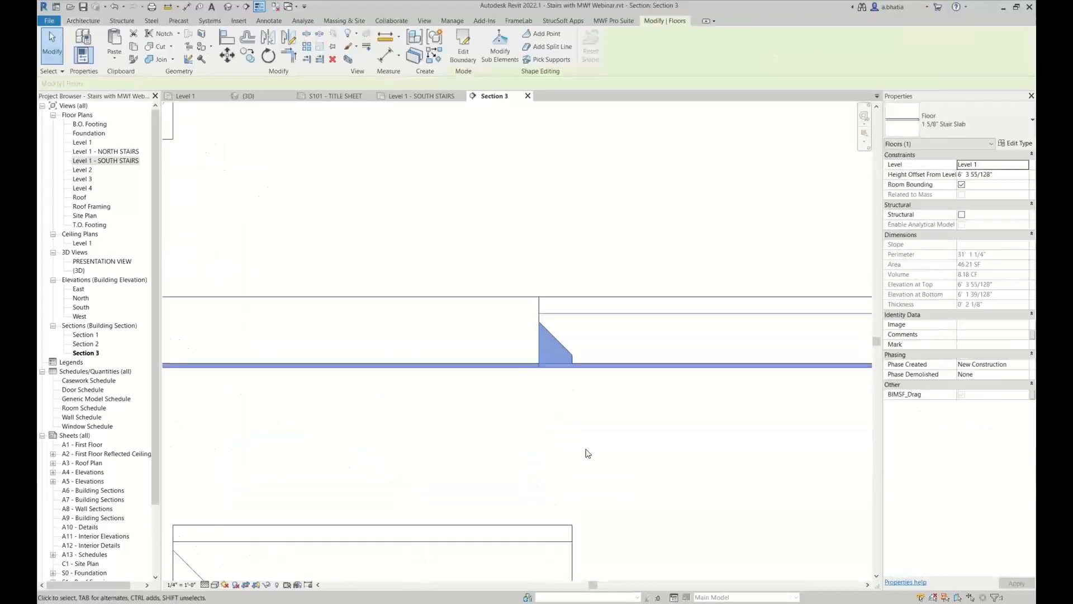
pyautogui.click(588, 453)
pyautogui.scroll(2, 587, 452)
pyautogui.scroll(-5, 647, 391)
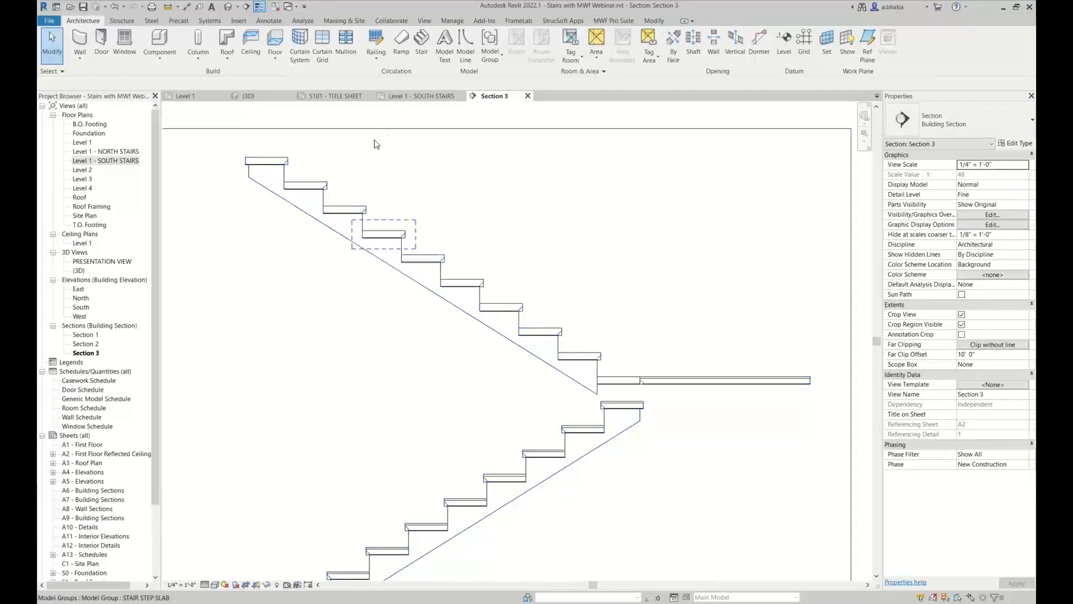
# In the Level 1 - SOUTH STAIRS plan, turn off the visibility of the Stairs model category
pyautogui.click(422, 96)
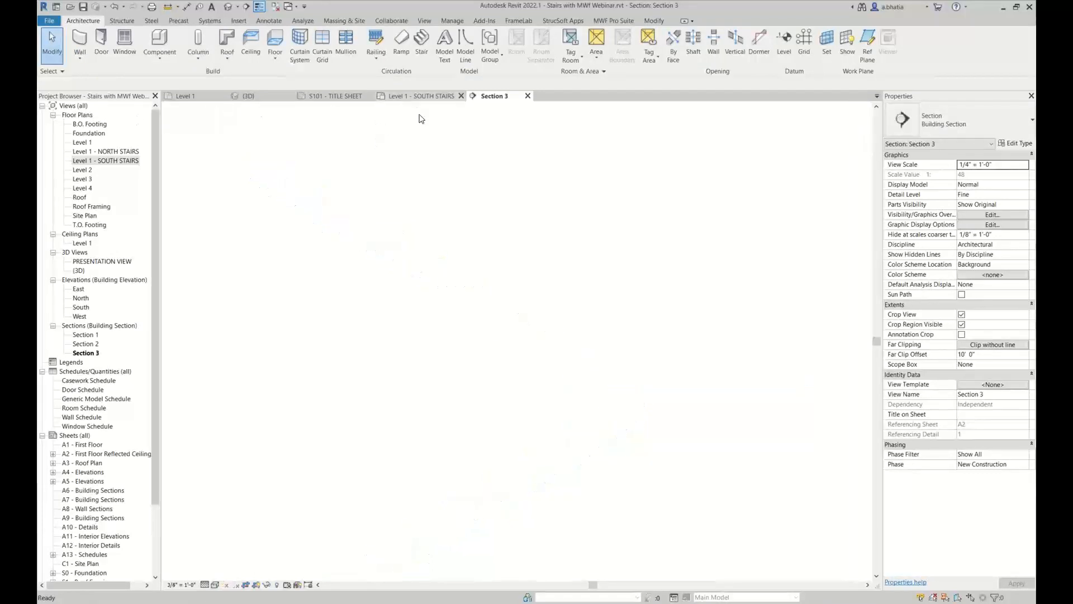
pyautogui.scroll(3, 525, 423)
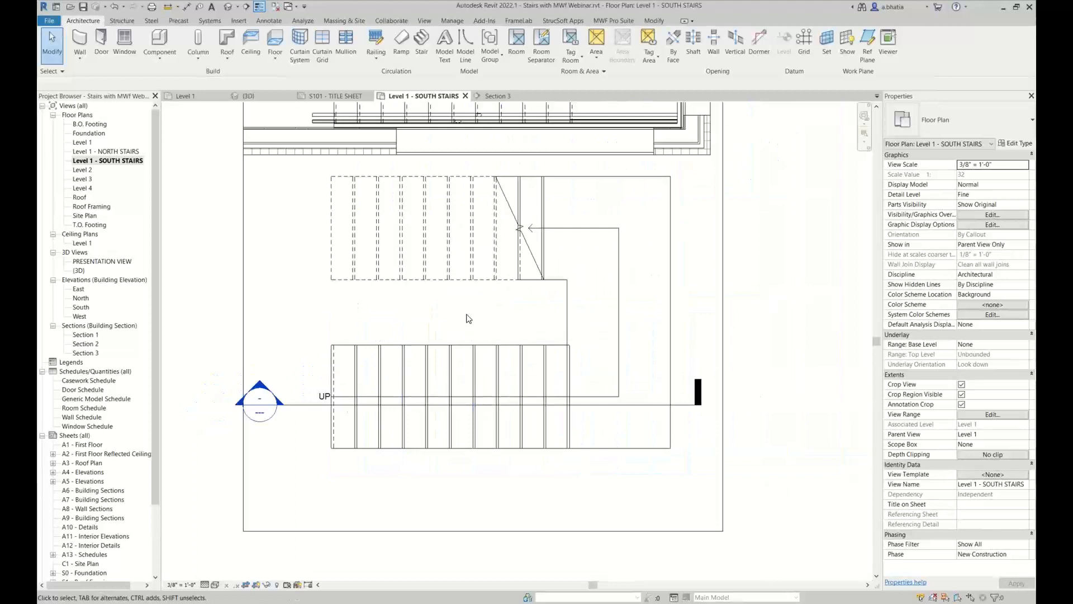
pyautogui.press('v')
pyautogui.press('g')
pyautogui.click(432, 380)
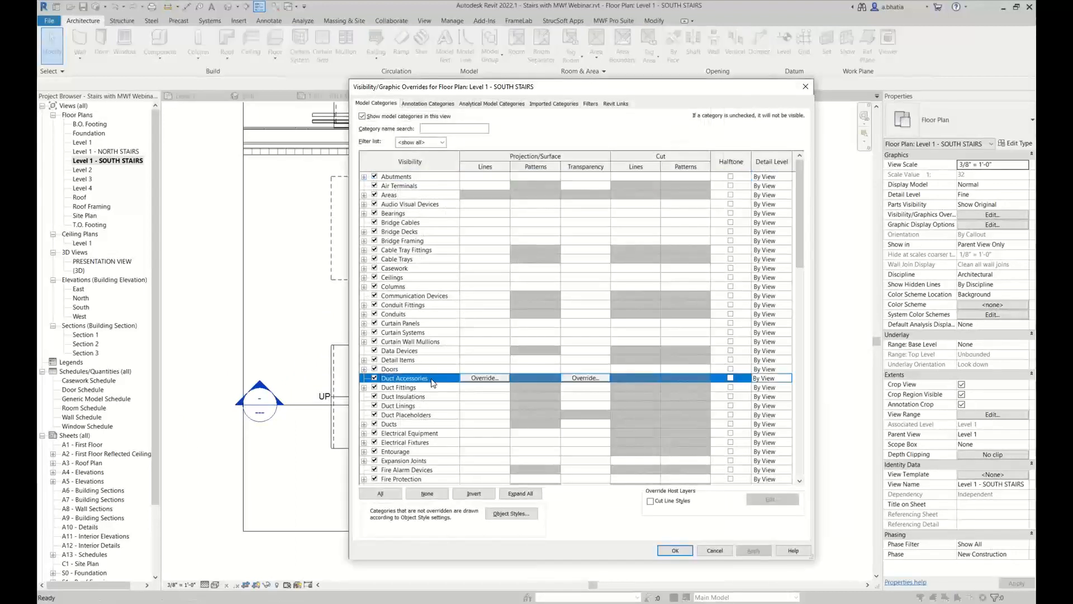
pyautogui.press('s')
pyautogui.scroll(-3, 431, 379)
pyautogui.click(421, 416)
pyautogui.scroll(-1, 422, 422)
pyautogui.click(418, 425)
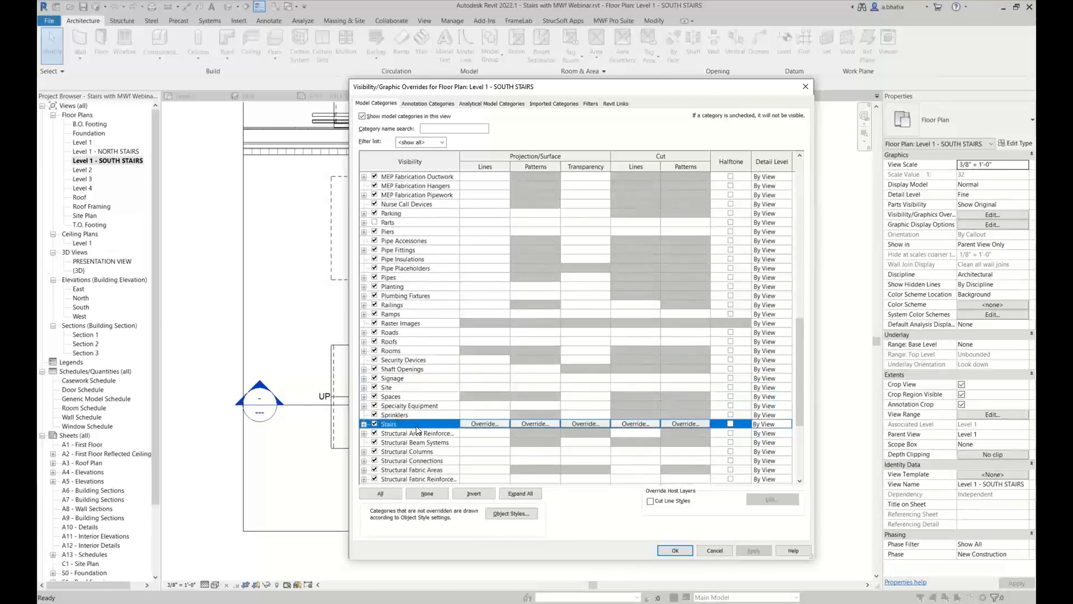
pyautogui.click(672, 551)
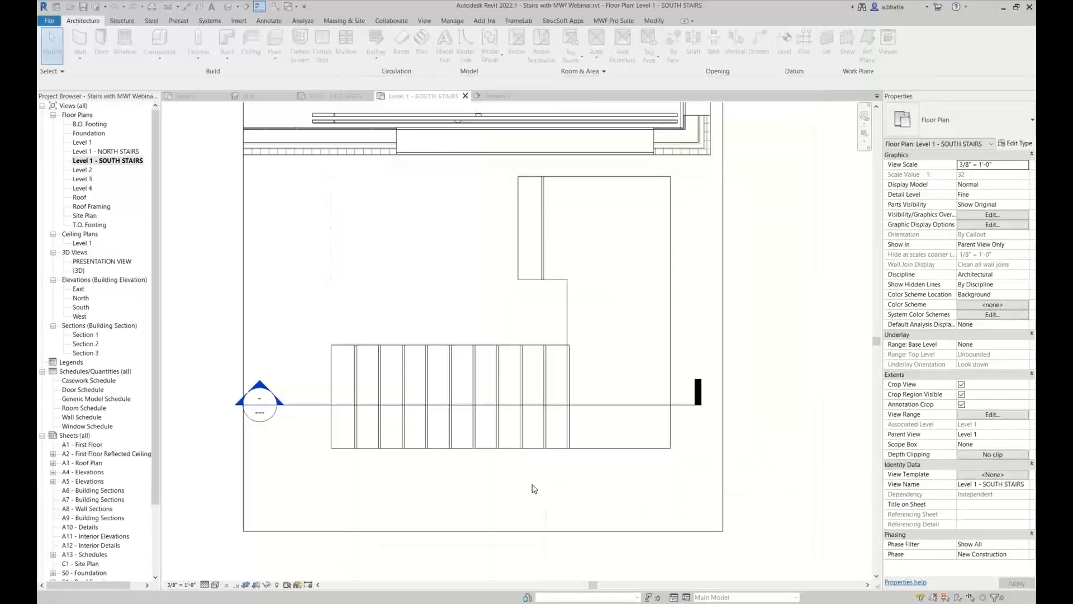
# Set the plan's view range to a top offset of 11' 6" and a cut plane offset of 11' 0"
pyautogui.moveTo(510, 223); pyautogui.dragTo(538, 263, button='middle')
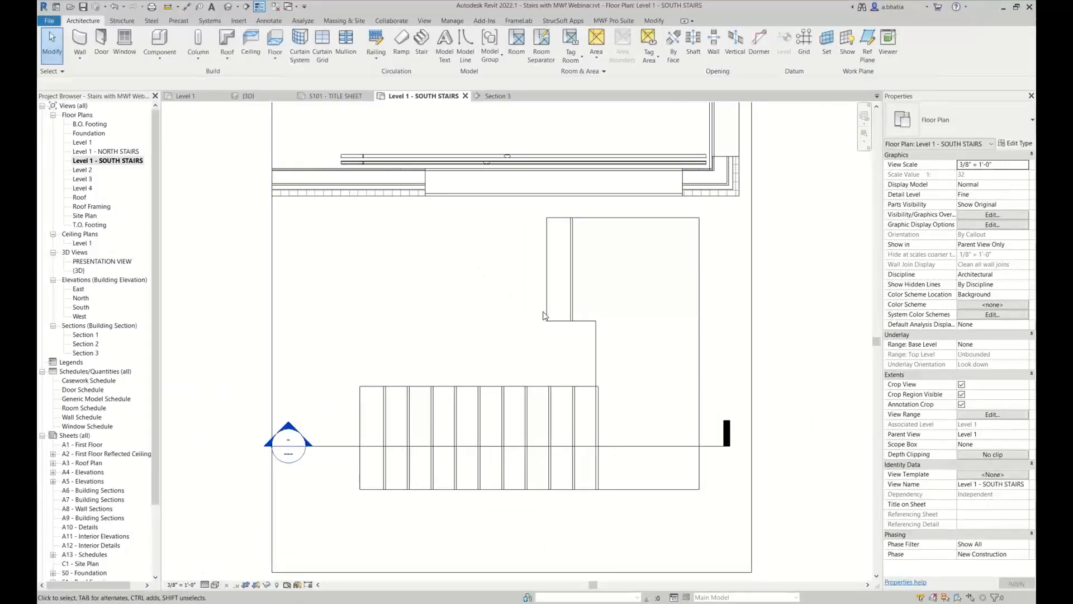
pyautogui.click(984, 414)
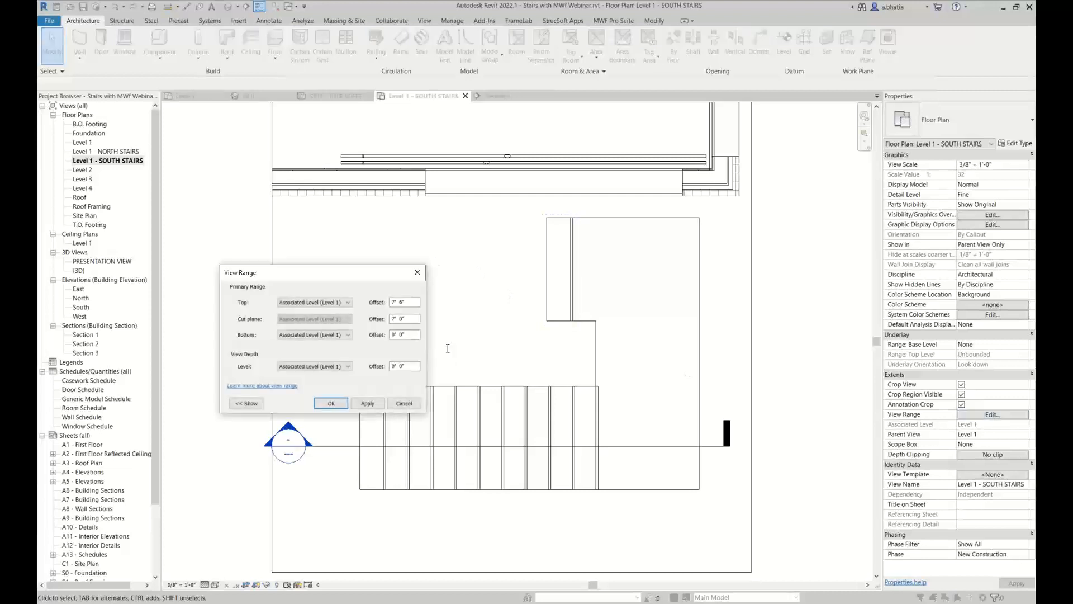
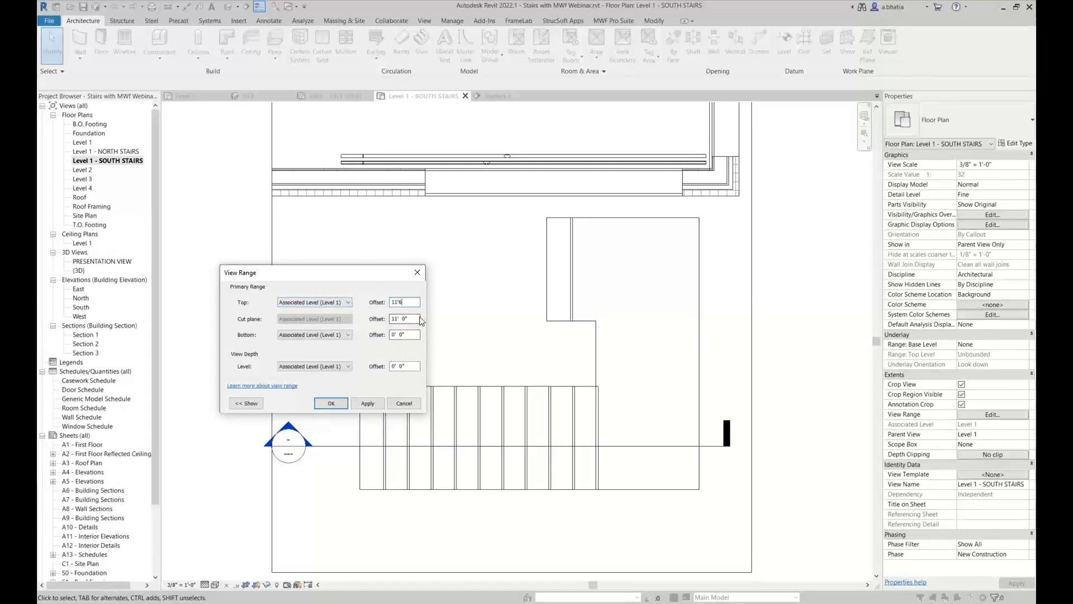
pyautogui.click(340, 401)
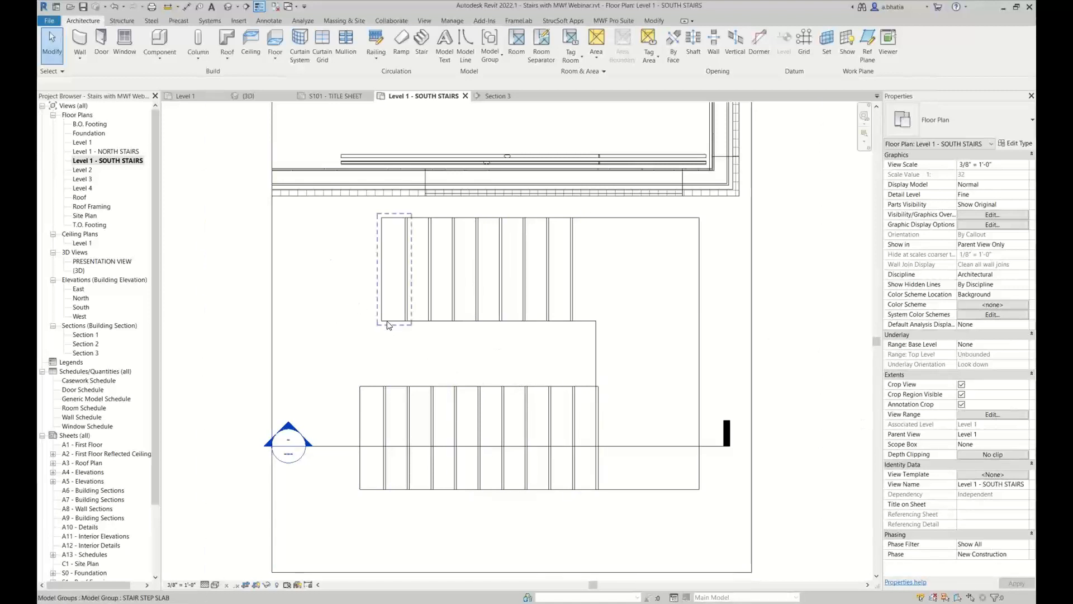
# Flip the Section 3 line through the lower flight to look in the opposite direction
pyautogui.click(344, 447)
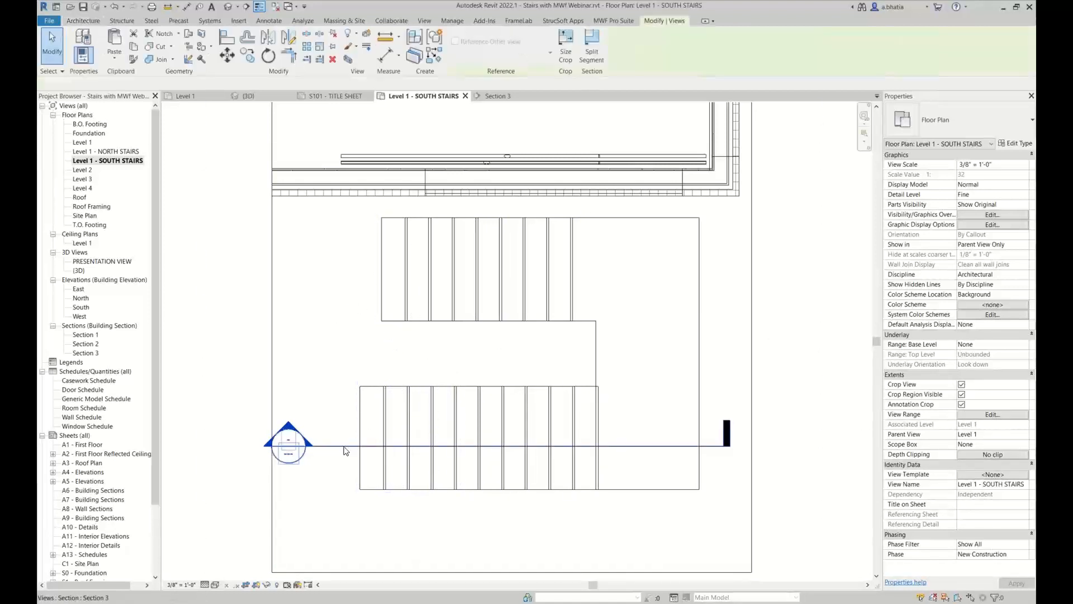
pyautogui.rightClick(344, 451)
pyautogui.click(404, 243)
pyautogui.click(386, 271)
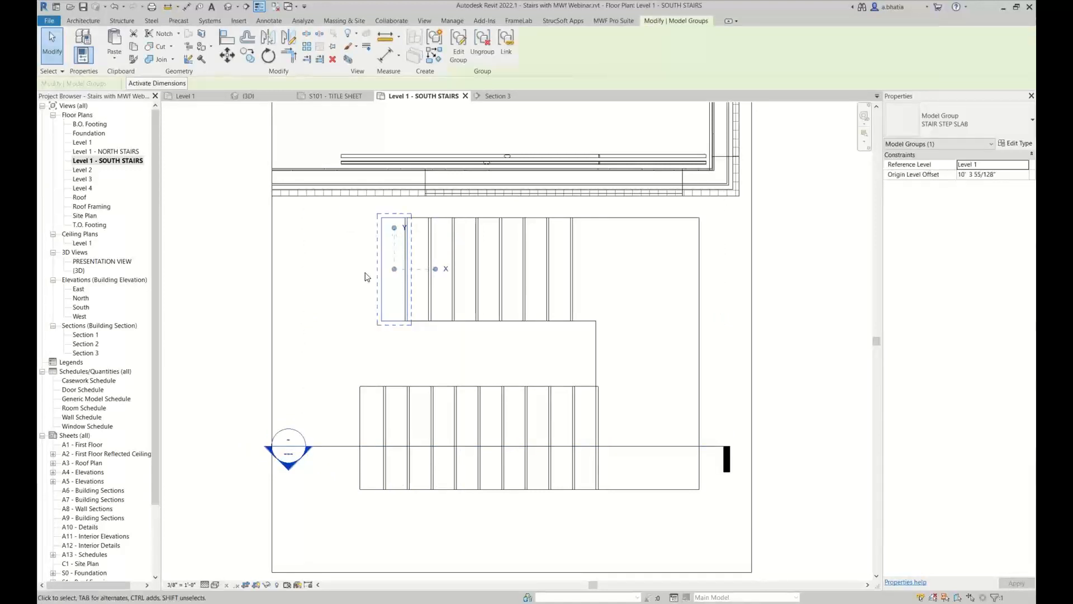
pyautogui.click(365, 275)
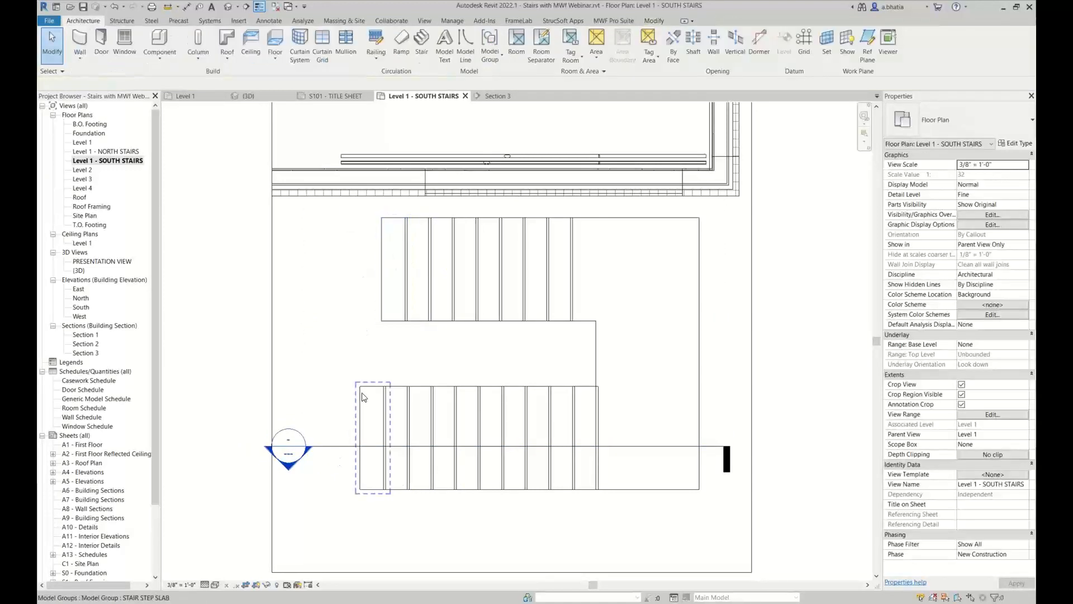
# Flip the Section 3 line back to its original viewing direction
pyautogui.scroll(2, 364, 396)
pyautogui.click(338, 474)
pyautogui.rightClick(337, 473)
pyautogui.press('Escape')
pyautogui.click(307, 430)
pyautogui.click(276, 275)
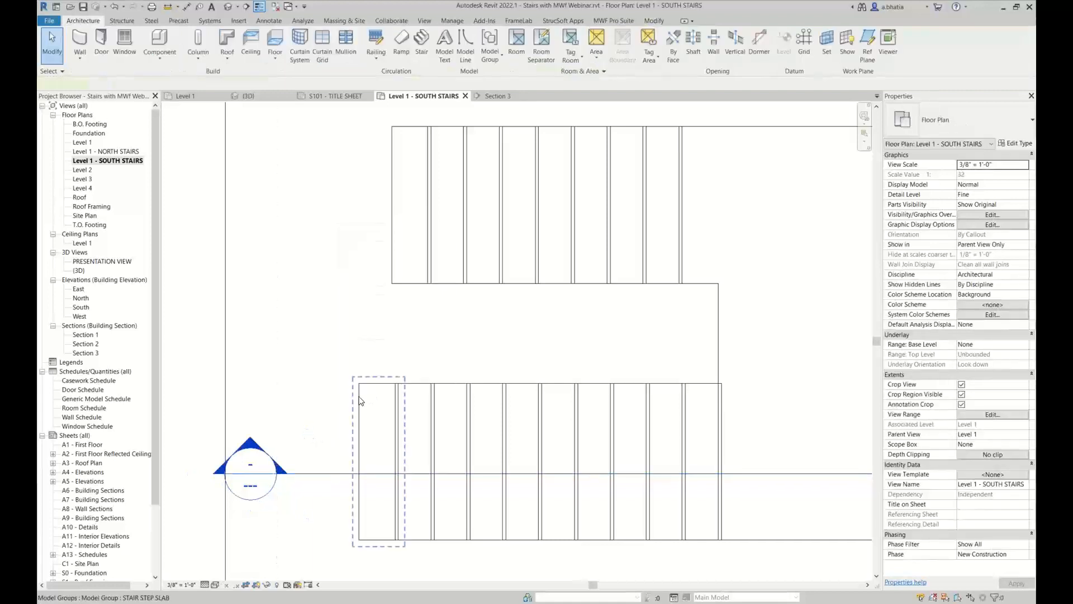
# Select all the tread slab groups with the landing slab and isolate them in 3D using Selection Box
pyautogui.click(360, 400)
pyautogui.scroll(-3, 363, 386)
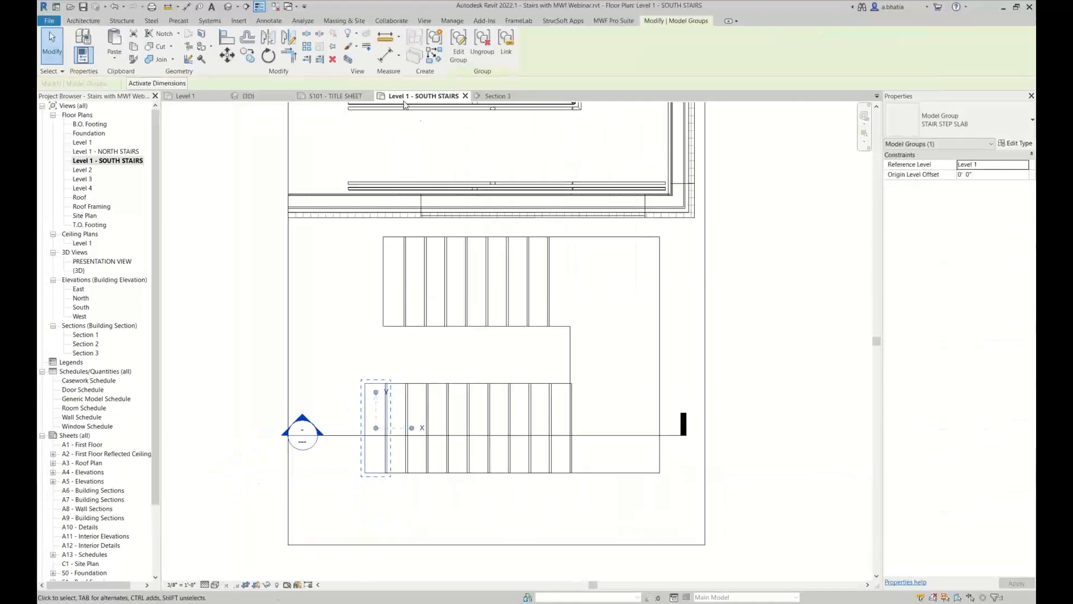
pyautogui.scroll(-1, 439, 327)
pyautogui.moveTo(343, 257); pyautogui.dragTo(613, 447)
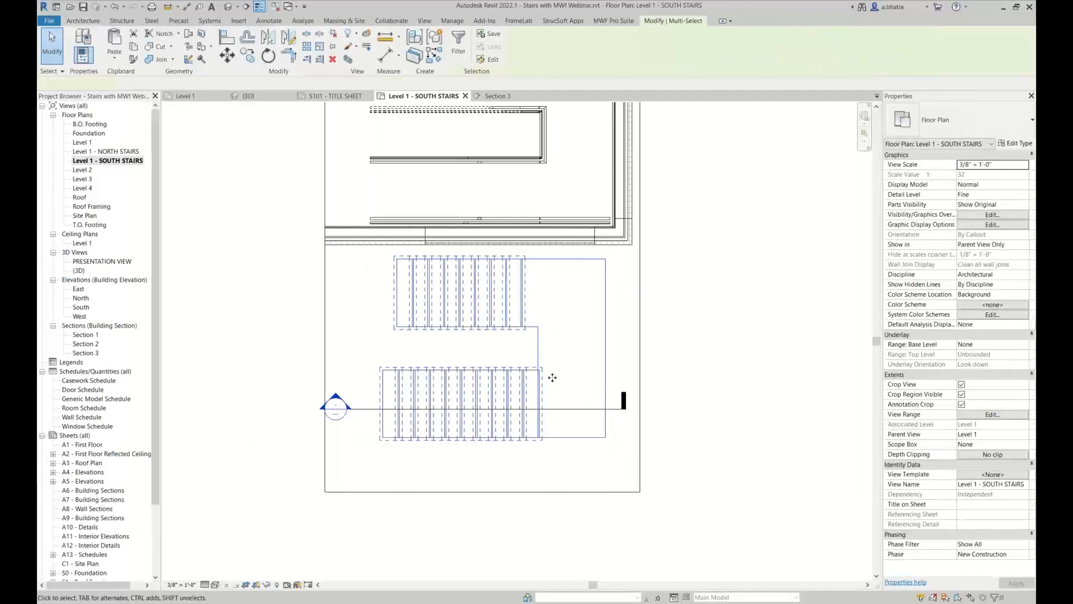
pyautogui.click(365, 45)
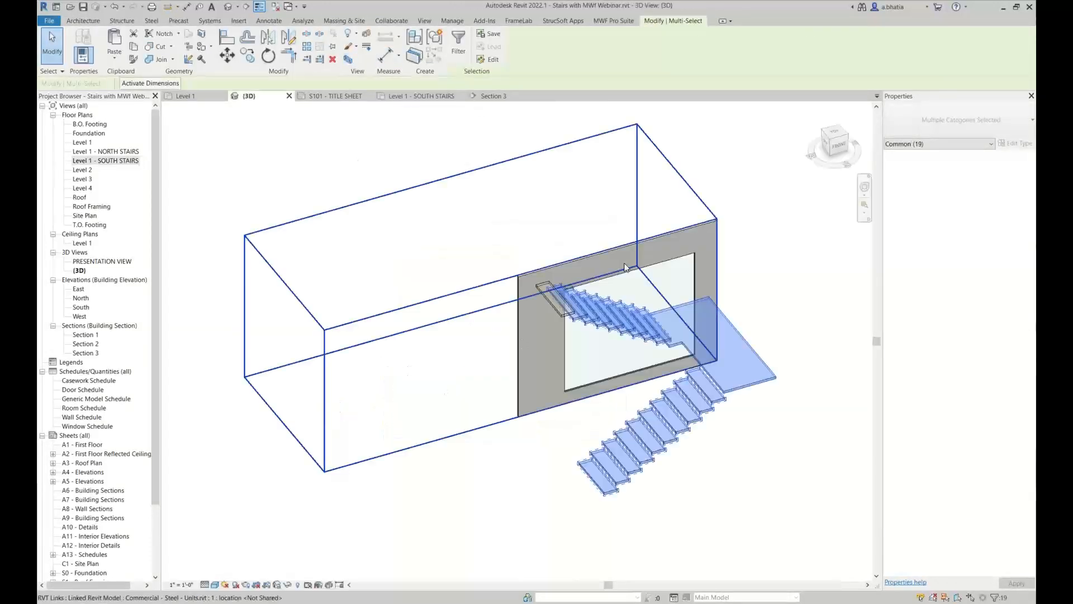
# Hide the linked Commercial - Steel - Units model in the 3D view, leaving the stair slabs
pyautogui.click(690, 177)
pyautogui.moveTo(708, 272); pyautogui.dragTo(586, 263, button='middle')
pyautogui.scroll(2, 497, 274)
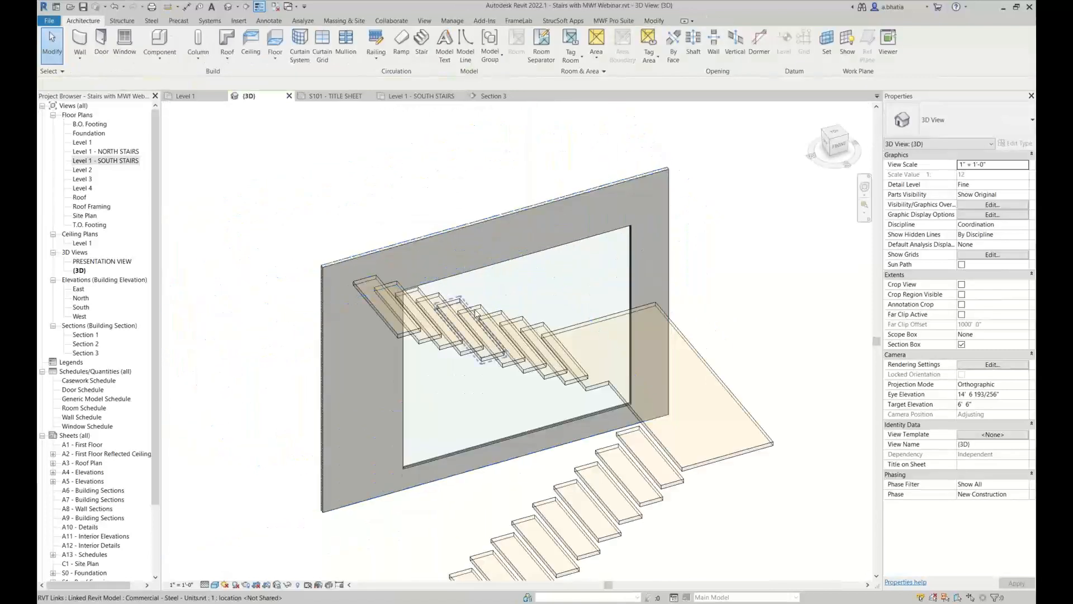
pyautogui.moveTo(476, 314); pyautogui.dragTo(434, 270, button='middle')
pyautogui.click(374, 197)
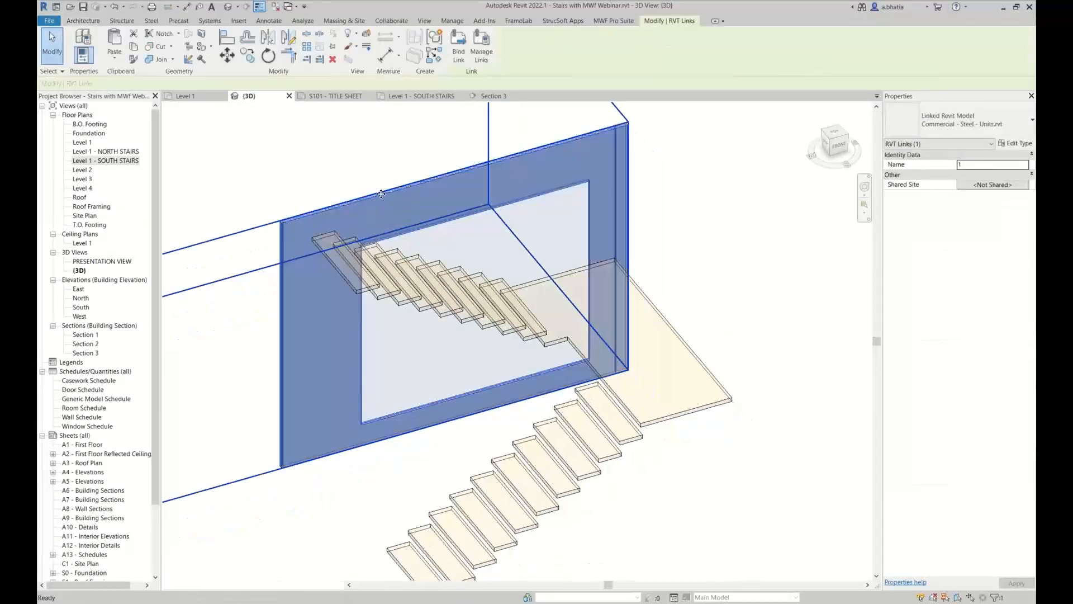
pyautogui.press('e')
pyautogui.press('h')
pyautogui.scroll(-1, 508, 239)
pyautogui.moveTo(508, 240); pyautogui.dragTo(494, 194, button='middle')
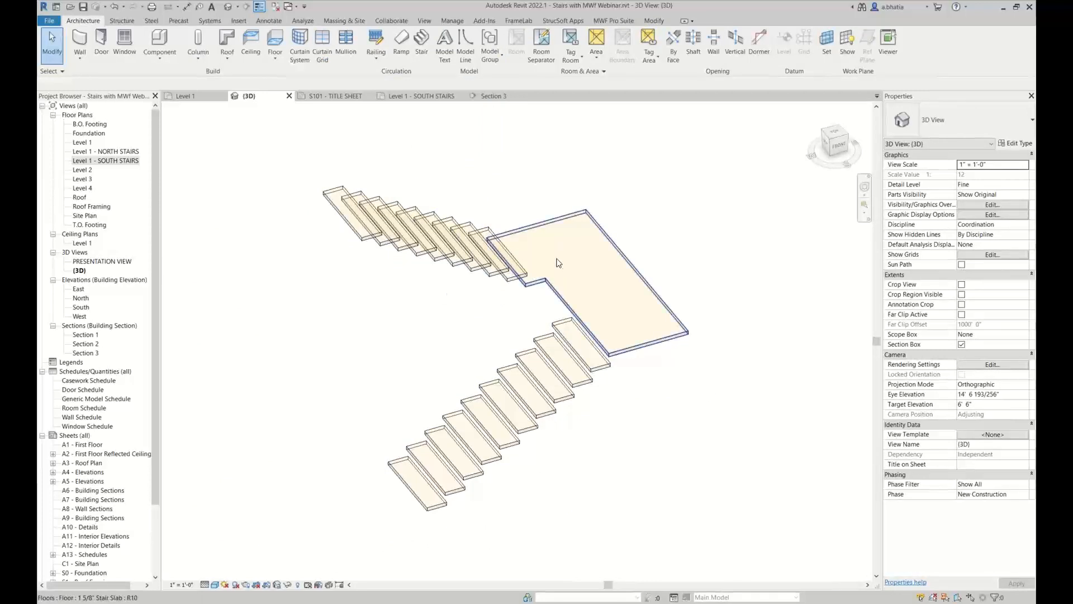
# Create a framing panel on the lowest tread slab using the Stair Framing template from Default_Imperial, with Frame it Now enabled
pyautogui.moveTo(451, 360)
pyautogui.mouseDown(button='middle')
pyautogui.moveTo(439, 376)
pyautogui.moveTo(426, 366)
pyautogui.moveTo(439, 351)
pyautogui.mouseUp(button='middle')
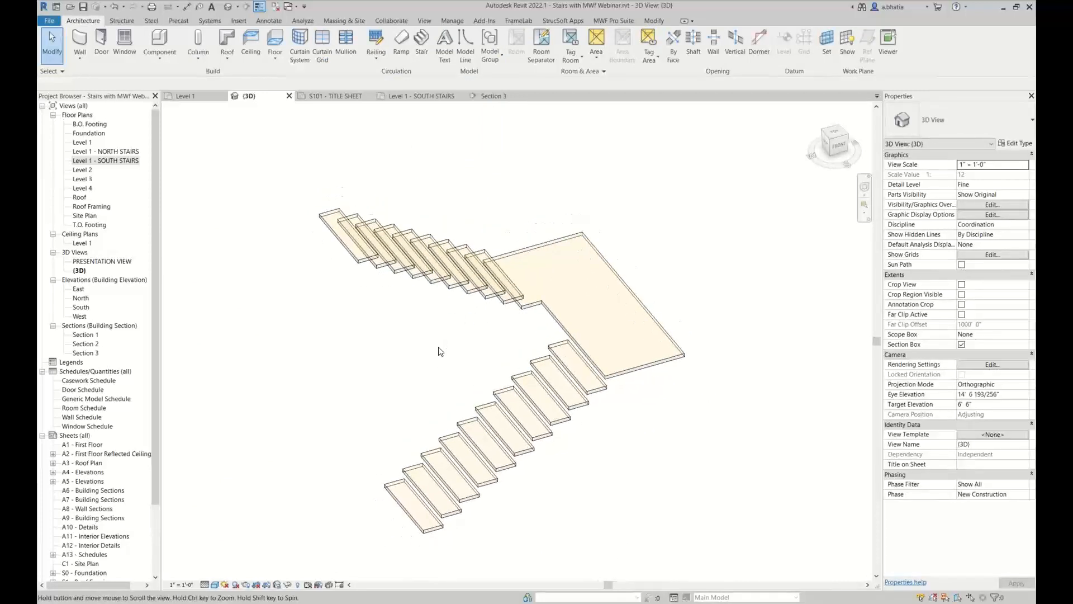
pyautogui.click(399, 498)
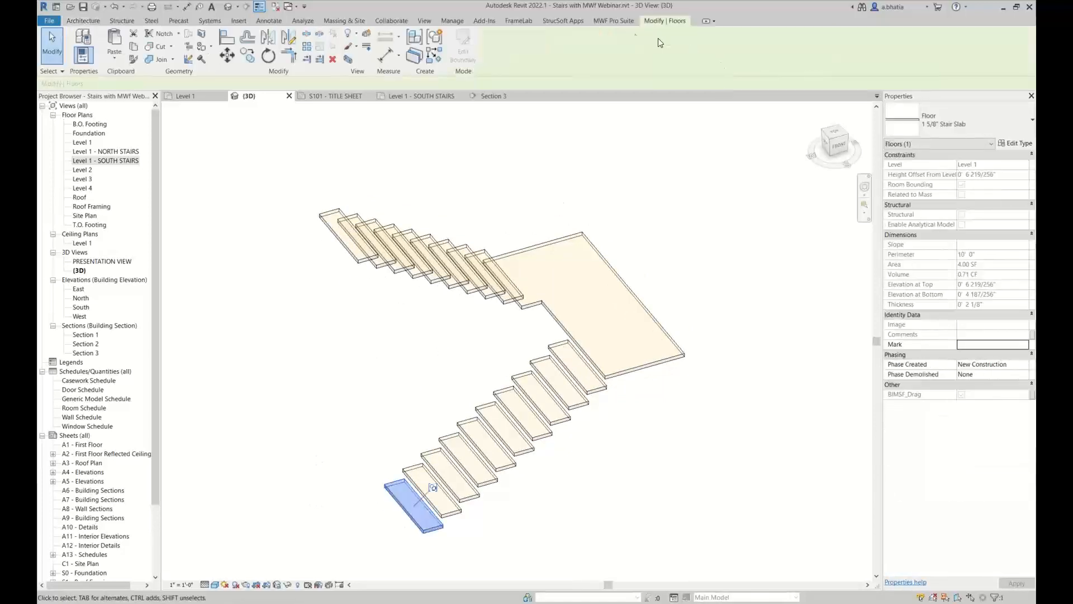
pyautogui.click(626, 22)
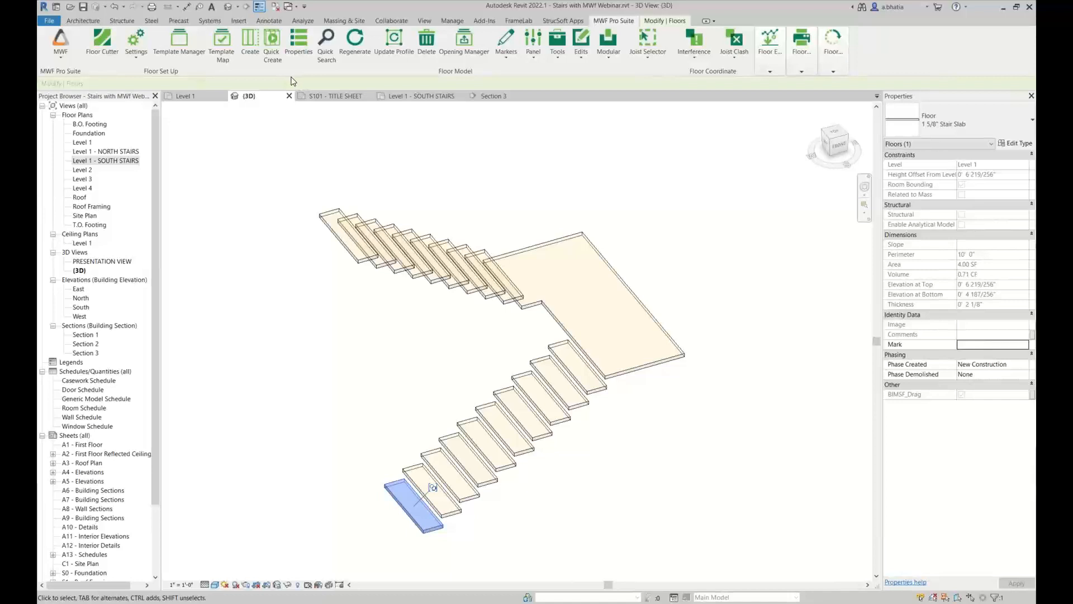
pyautogui.click(253, 61)
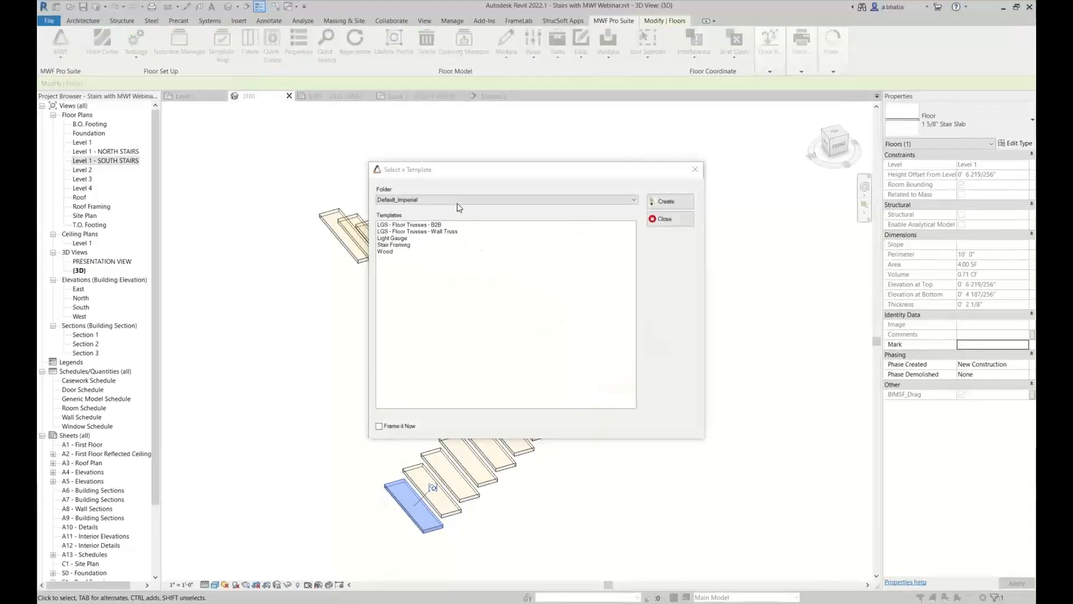
pyautogui.click(397, 245)
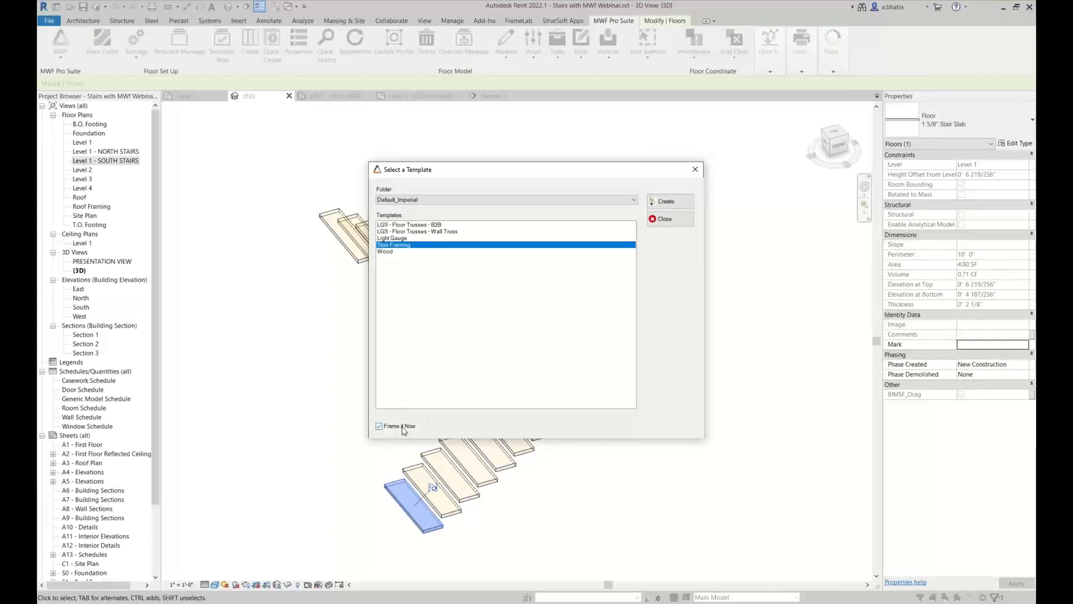
pyautogui.click(671, 202)
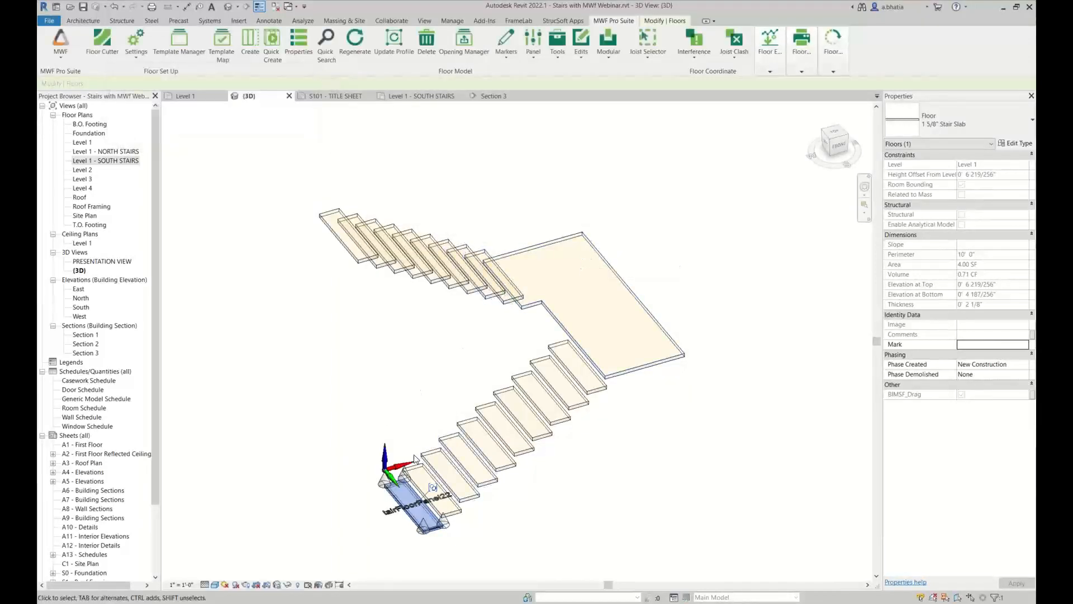
pyautogui.scroll(2, 398, 506)
pyautogui.scroll(3, 397, 506)
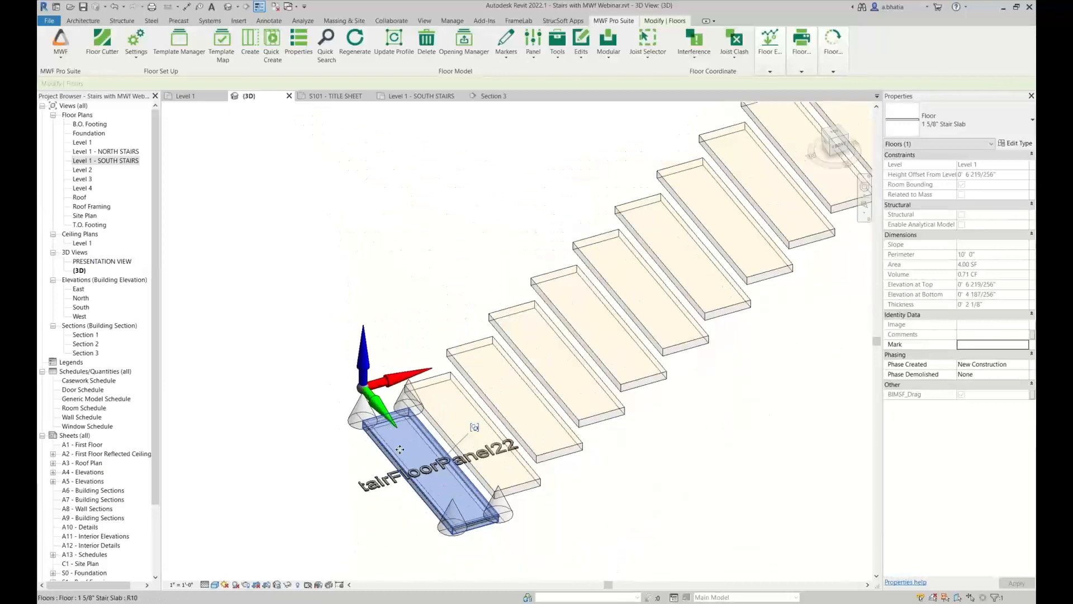
pyautogui.click(400, 499)
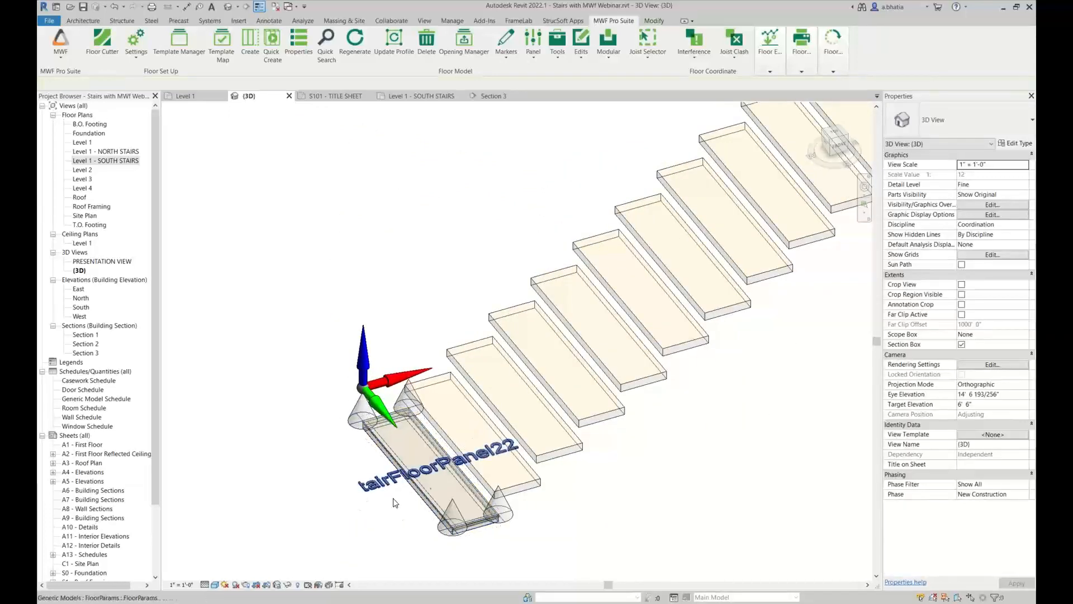
# Rotate the lowest tread panel's direction arrows by 90 degrees in the top view and regenerate its framing
pyautogui.click(374, 375)
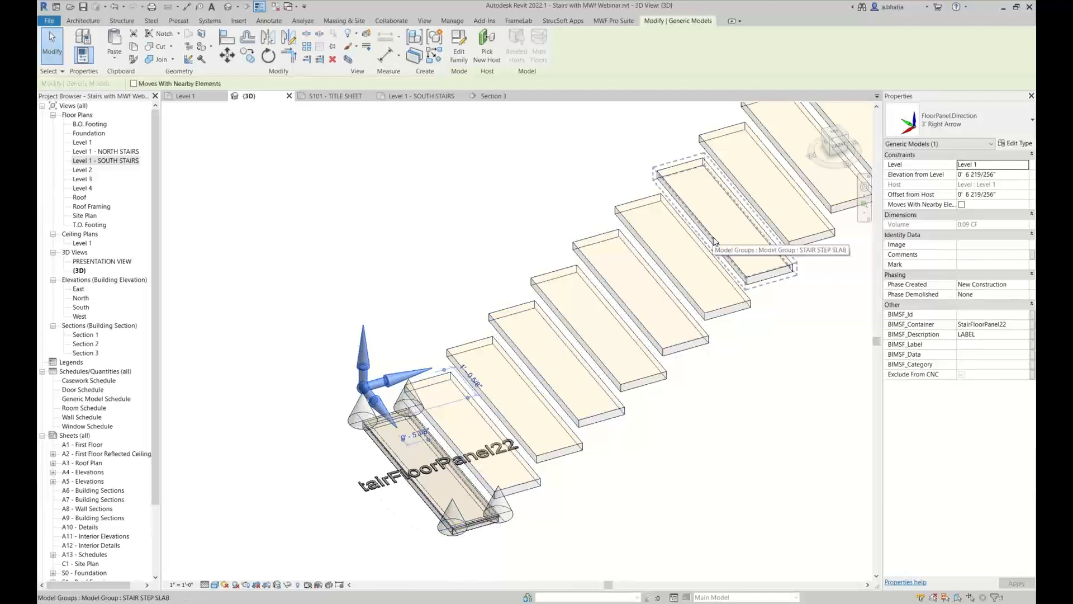
pyautogui.click(834, 133)
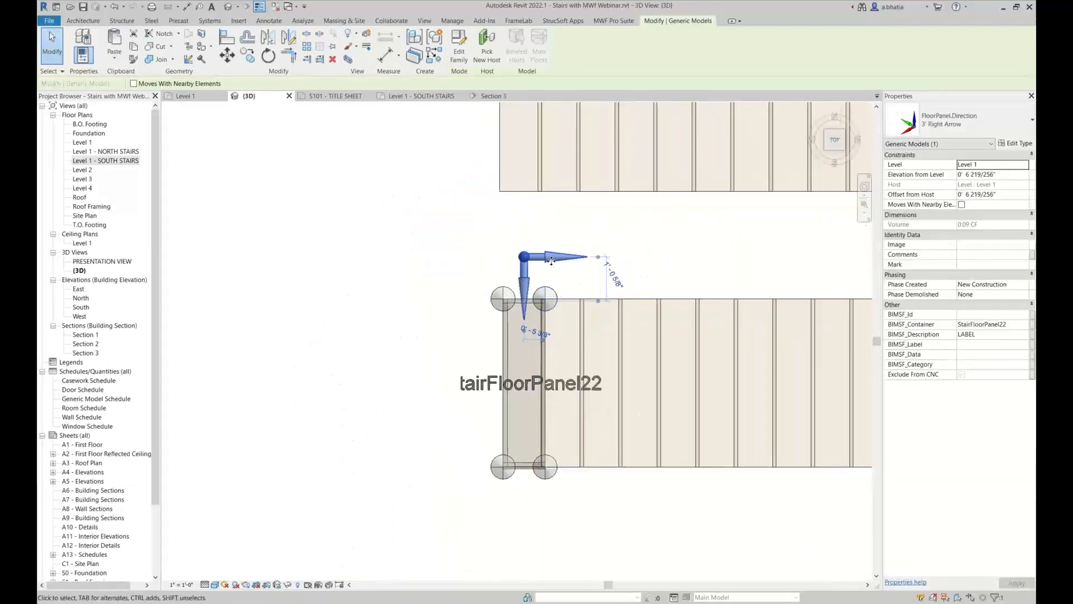
pyautogui.click(267, 55)
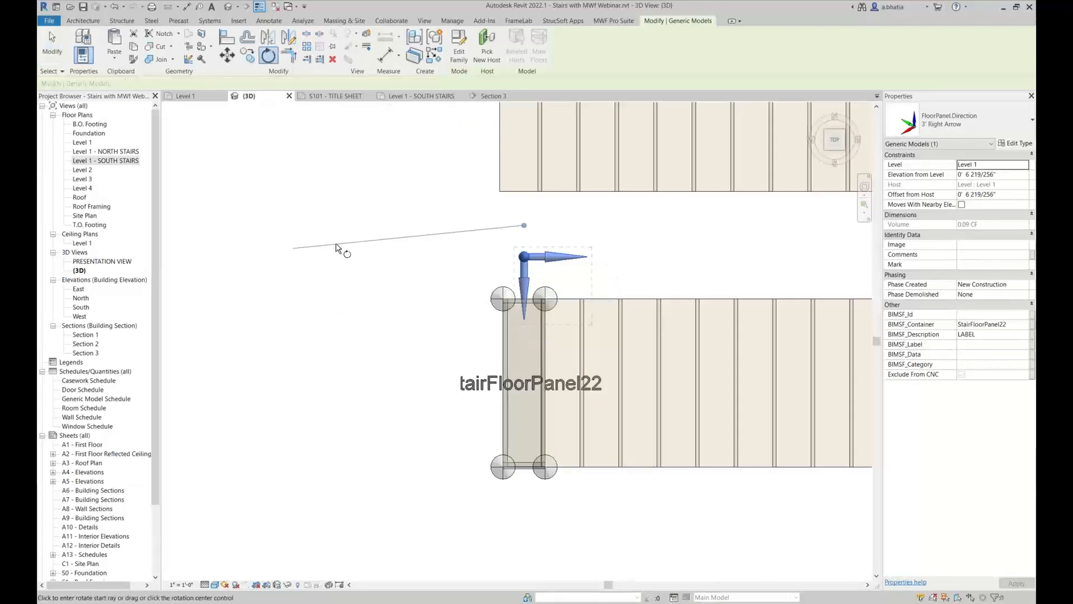
pyautogui.click(343, 215)
pyautogui.write('90')
pyautogui.press('Return')
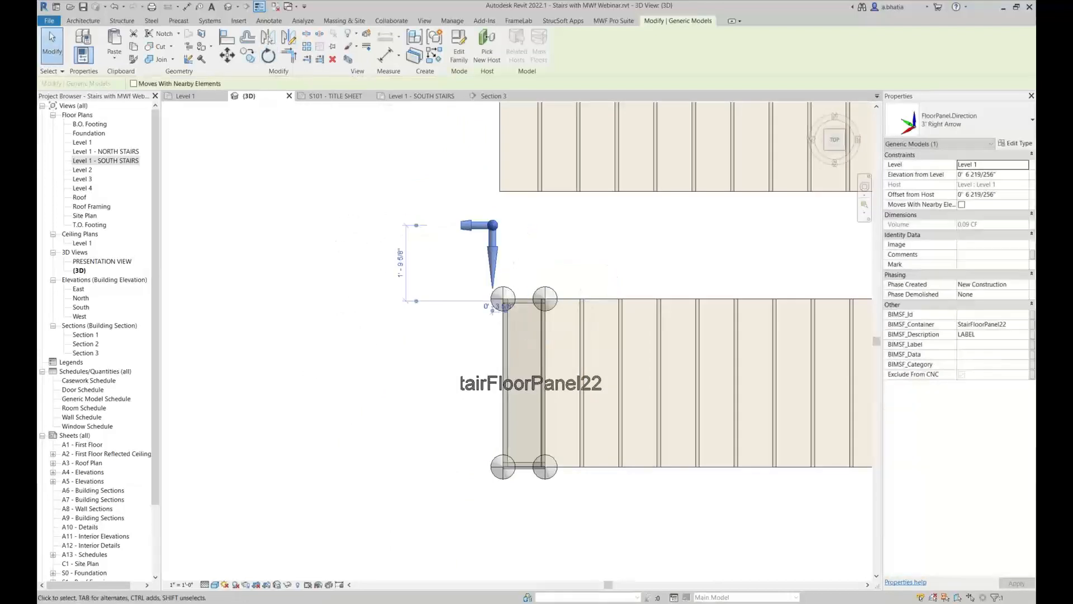
pyautogui.click(290, 205)
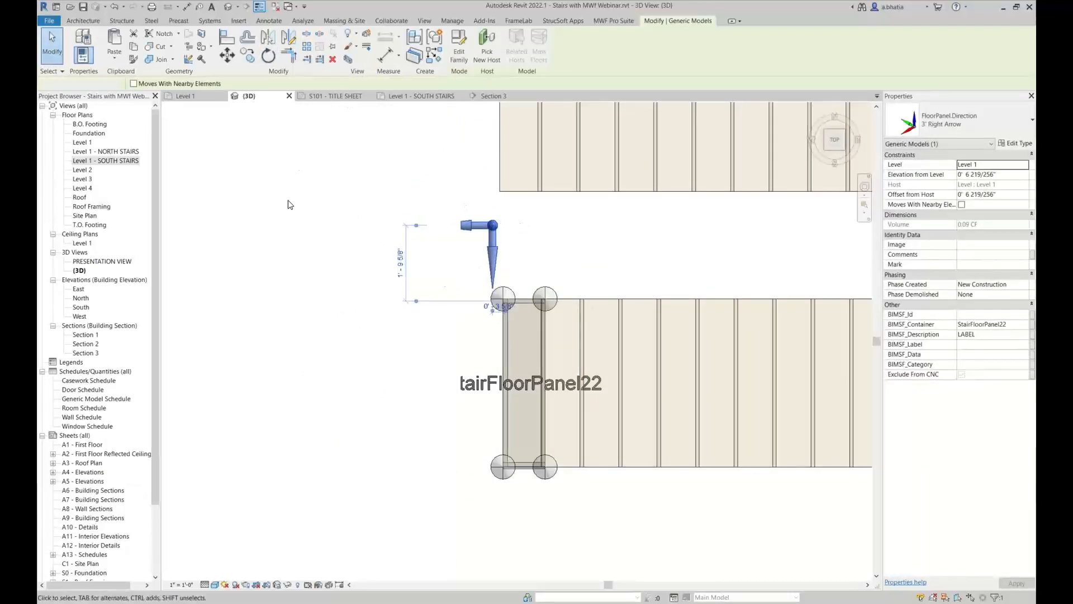
pyautogui.click(613, 21)
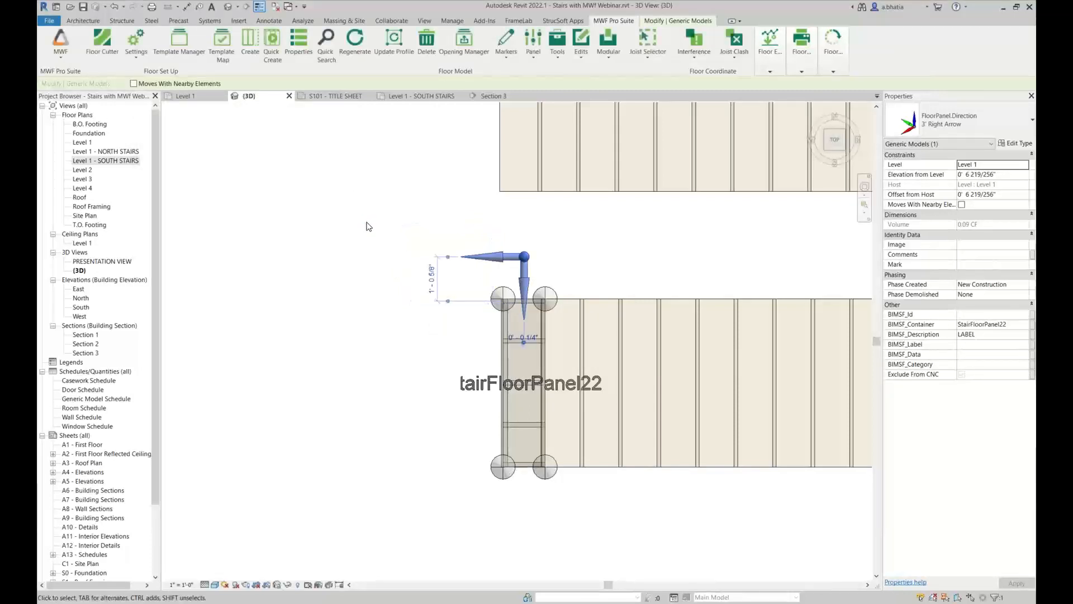
pyautogui.scroll(3, 512, 375)
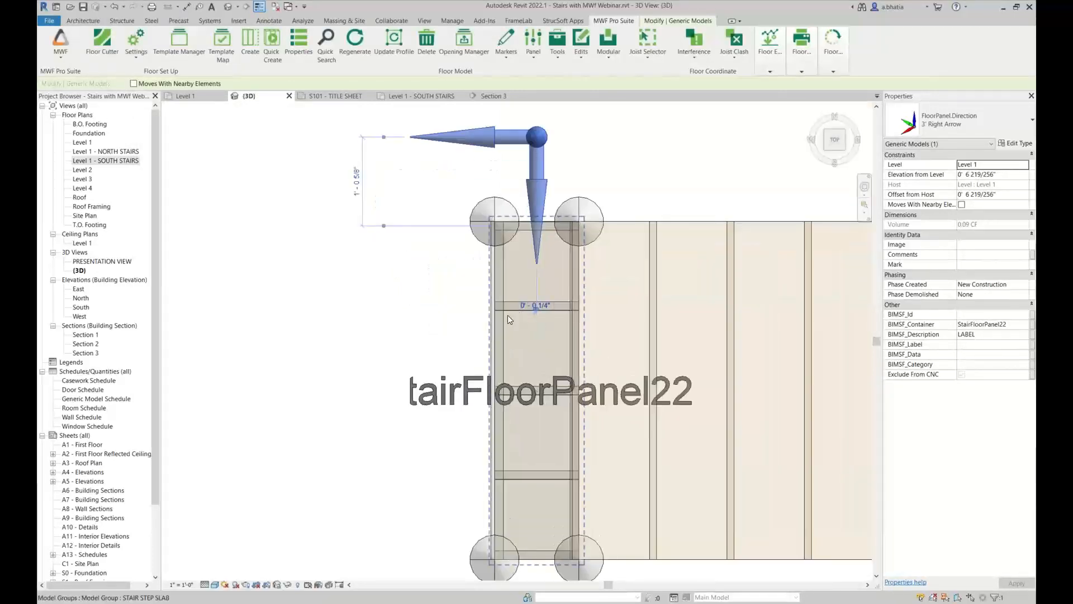
pyautogui.click(352, 304)
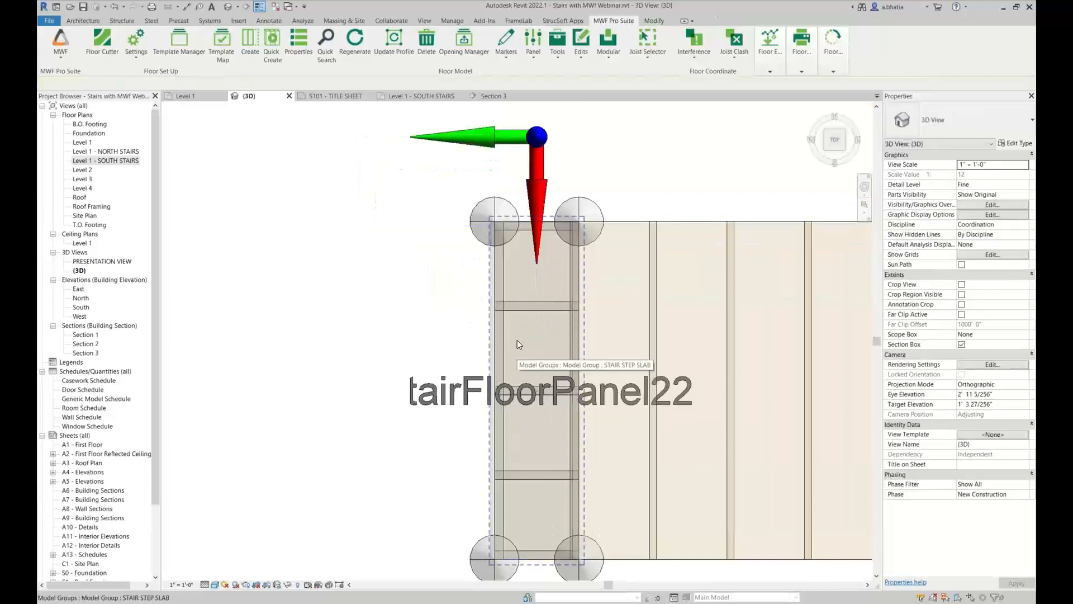
# Turn the lowest tread panel's name label so it runs lengthwise along the tread
pyautogui.scroll(-2, 386, 349)
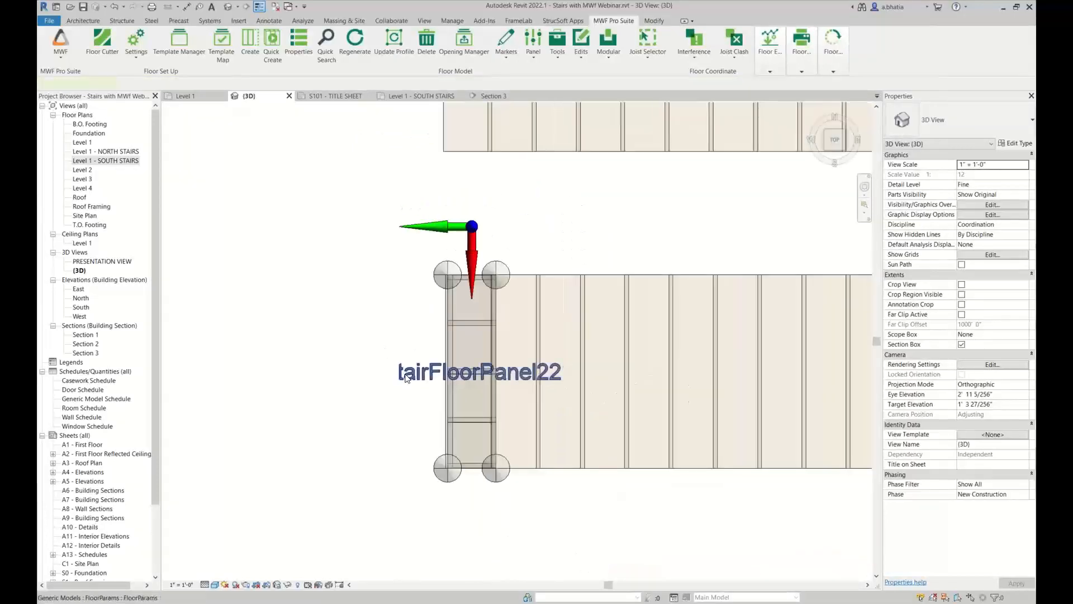
pyautogui.click(407, 379)
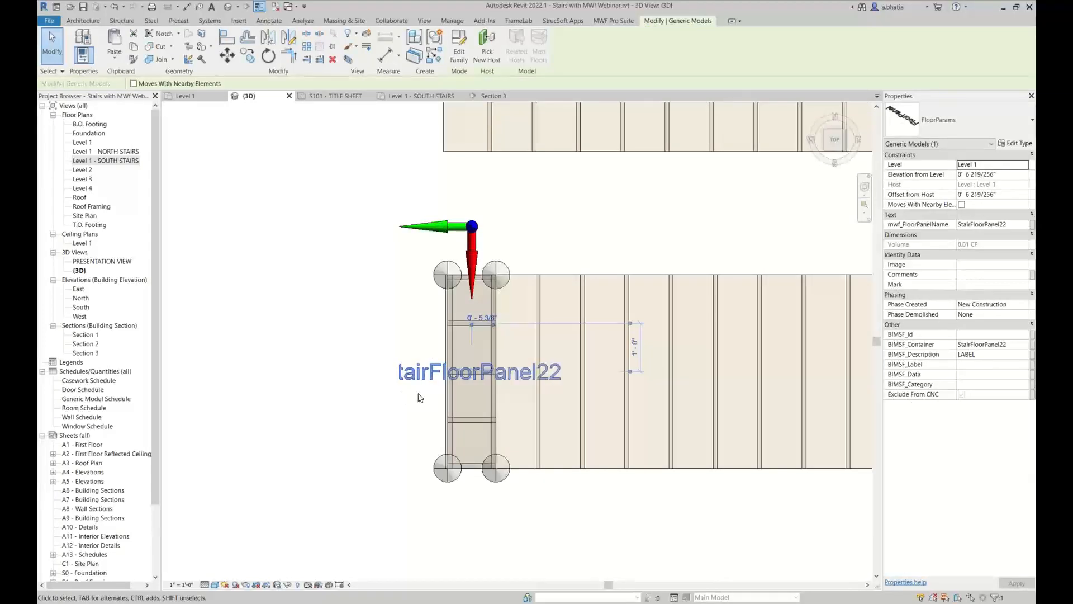
pyautogui.press('space')
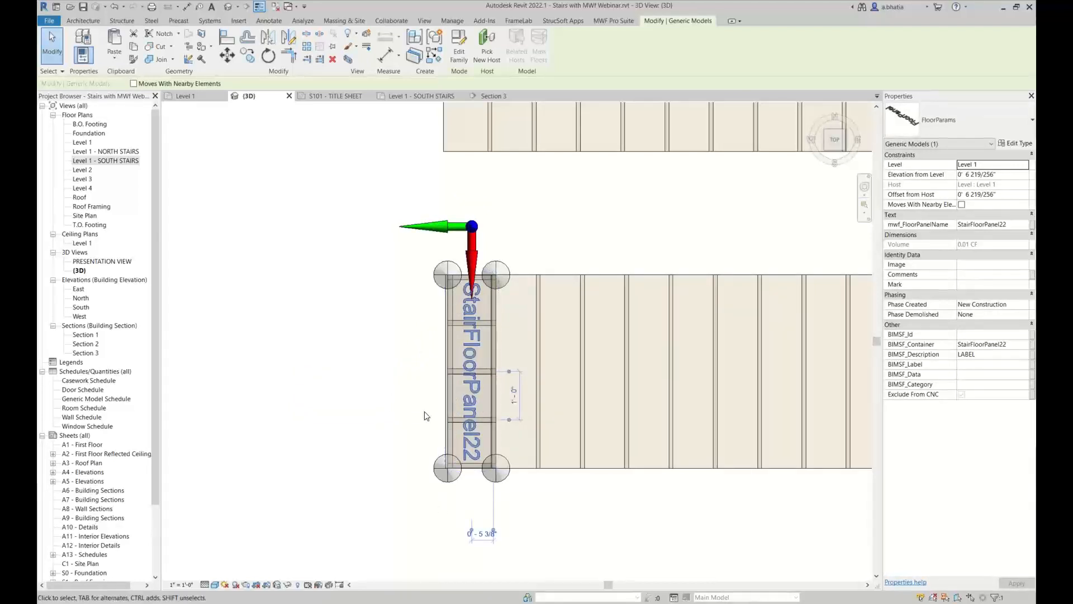
pyautogui.click(376, 406)
# Copy the framing members from the lowest STAIR STEP SLAB group to all identical groups
pyautogui.scroll(-2, 376, 407)
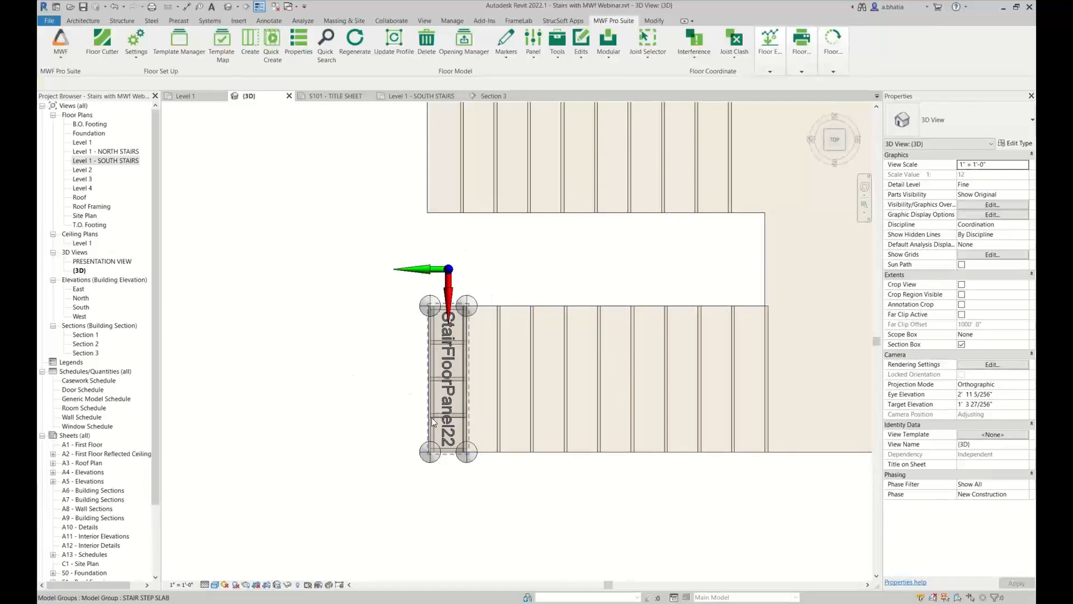
pyautogui.scroll(-3, 408, 344)
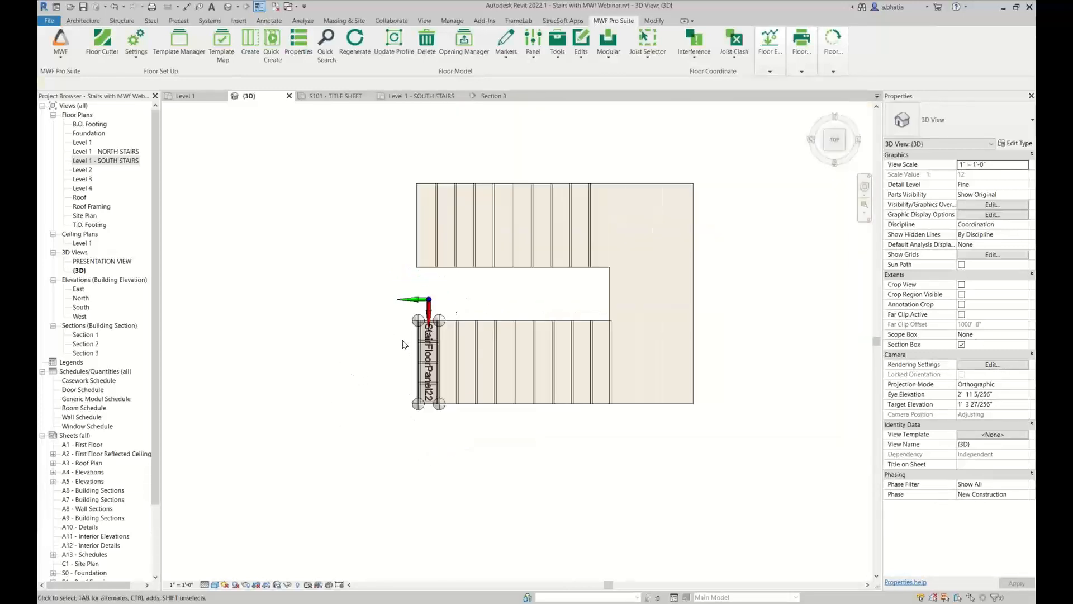
pyautogui.click(817, 167)
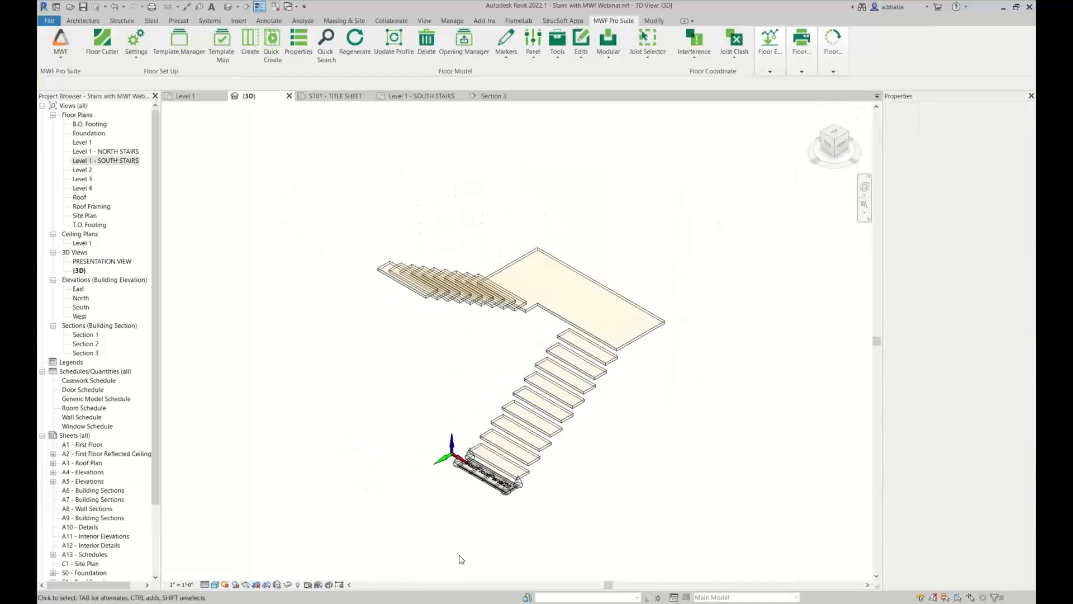
pyautogui.scroll(3, 458, 538)
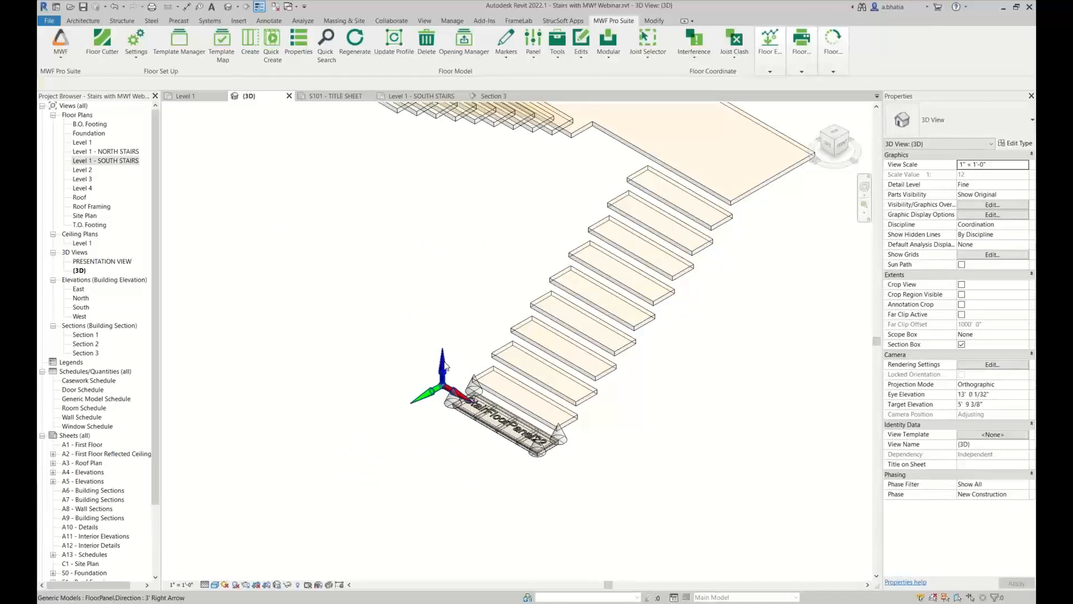
pyautogui.click(486, 435)
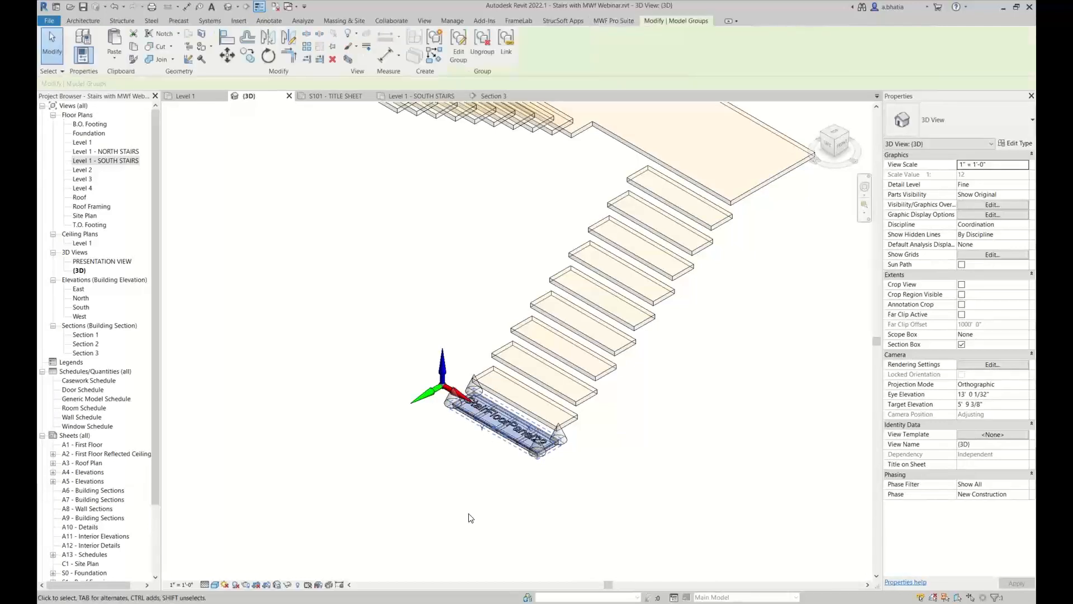
pyautogui.click(613, 22)
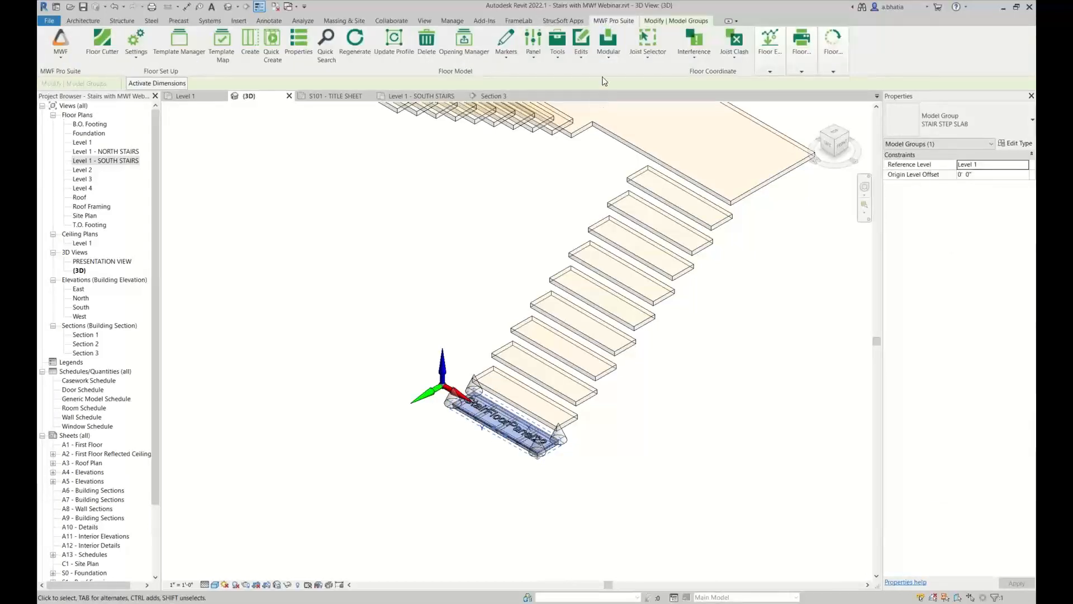
pyautogui.click(609, 40)
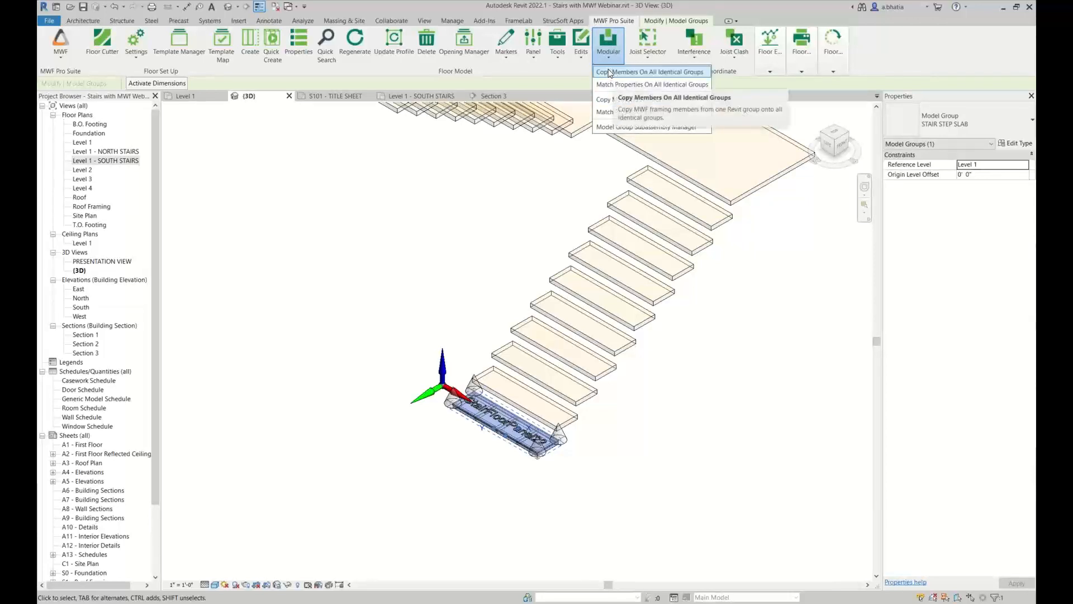
pyautogui.click(609, 73)
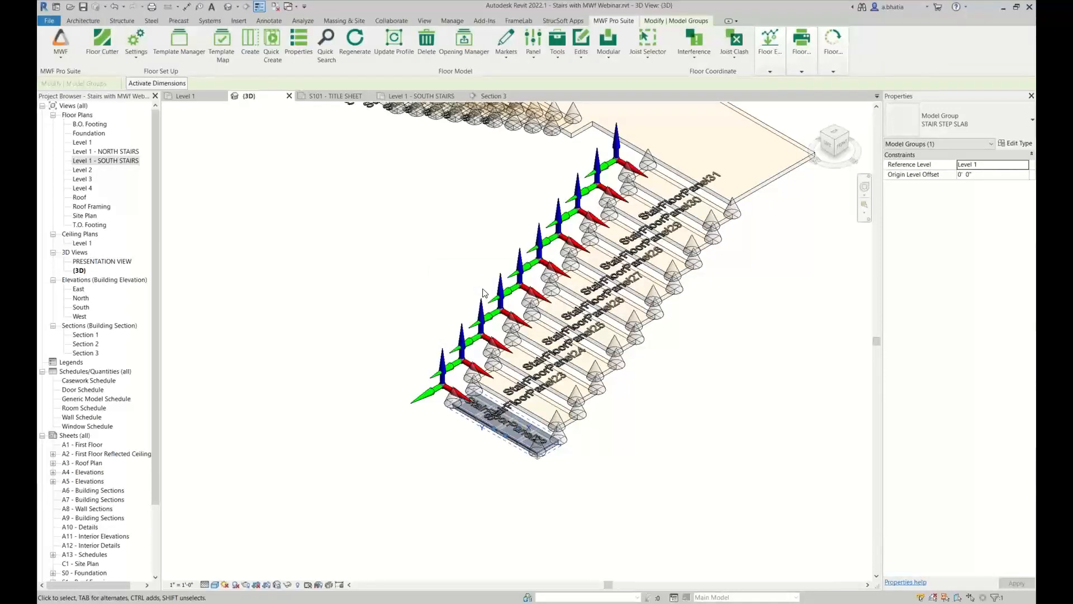
# Select all panel direction arrows visible in the view and regenerate the framing of all tread panels
pyautogui.scroll(-3, 484, 295)
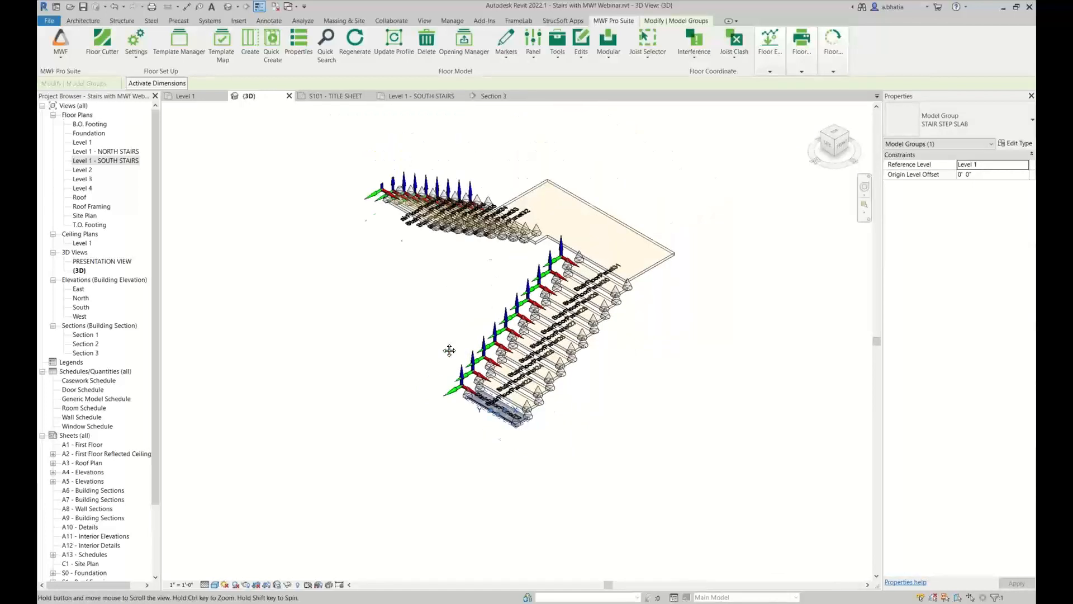
pyautogui.scroll(4, 453, 451)
pyautogui.click(463, 456)
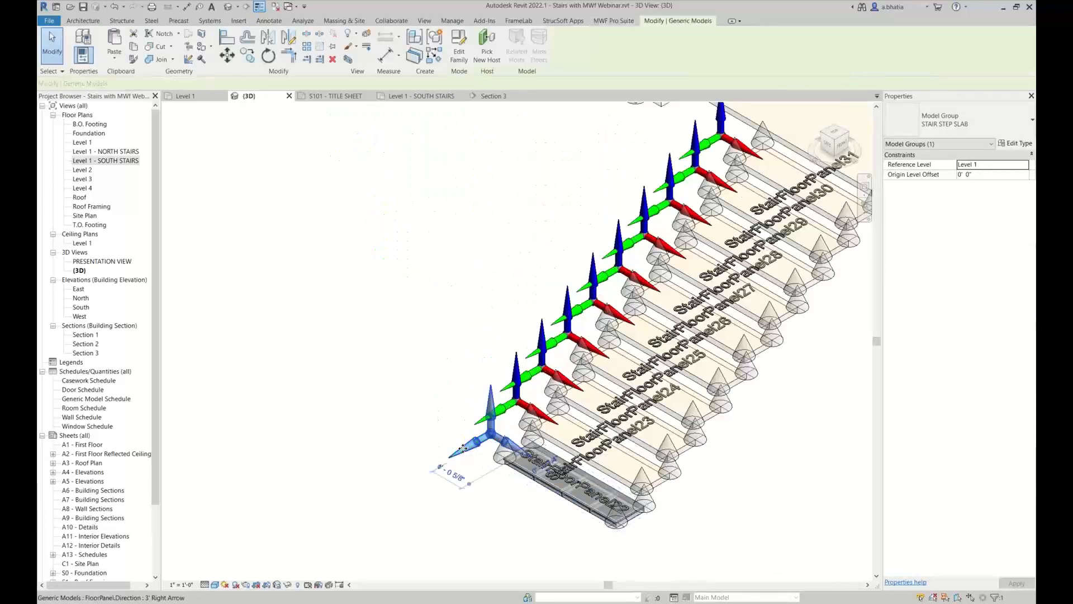
pyautogui.rightClick(464, 450)
pyautogui.moveTo(519, 307)
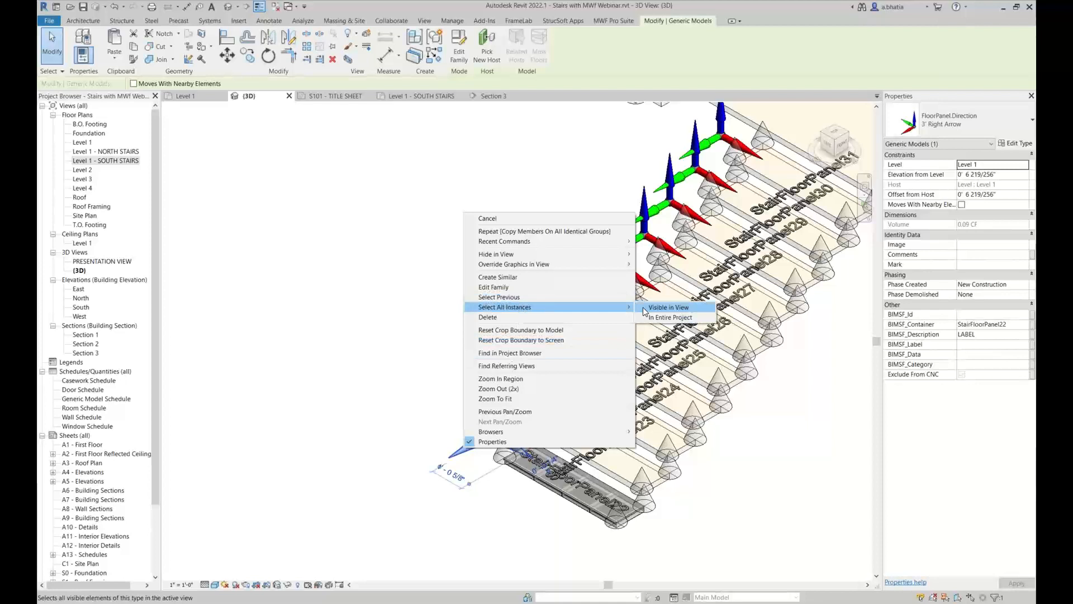
pyautogui.click(643, 307)
pyautogui.scroll(-3, 505, 304)
pyautogui.moveTo(503, 208); pyautogui.dragTo(475, 250, button='middle')
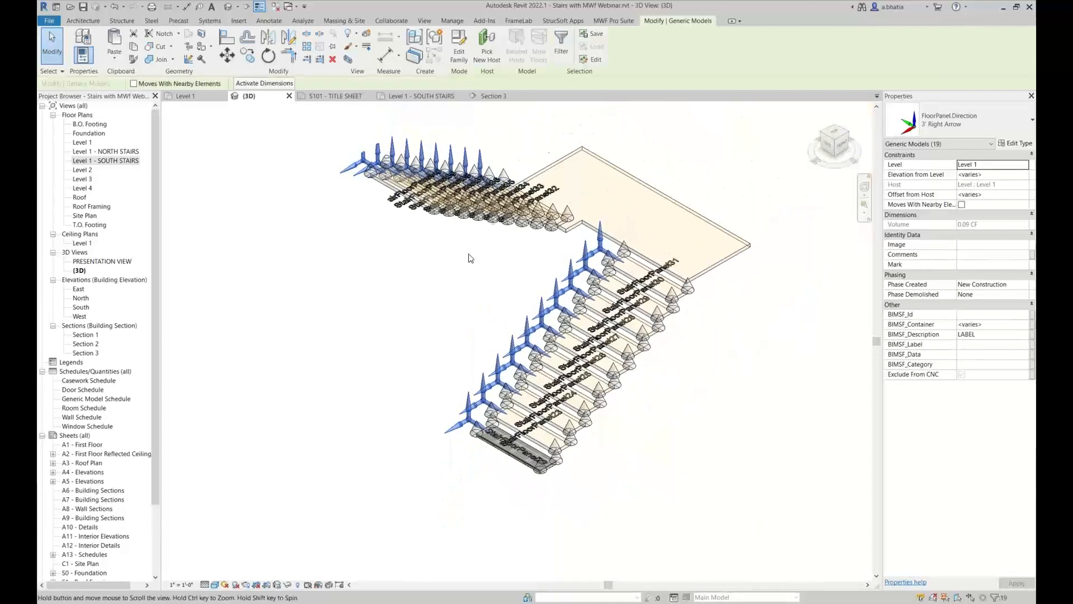
pyautogui.click(614, 20)
pyautogui.click(355, 40)
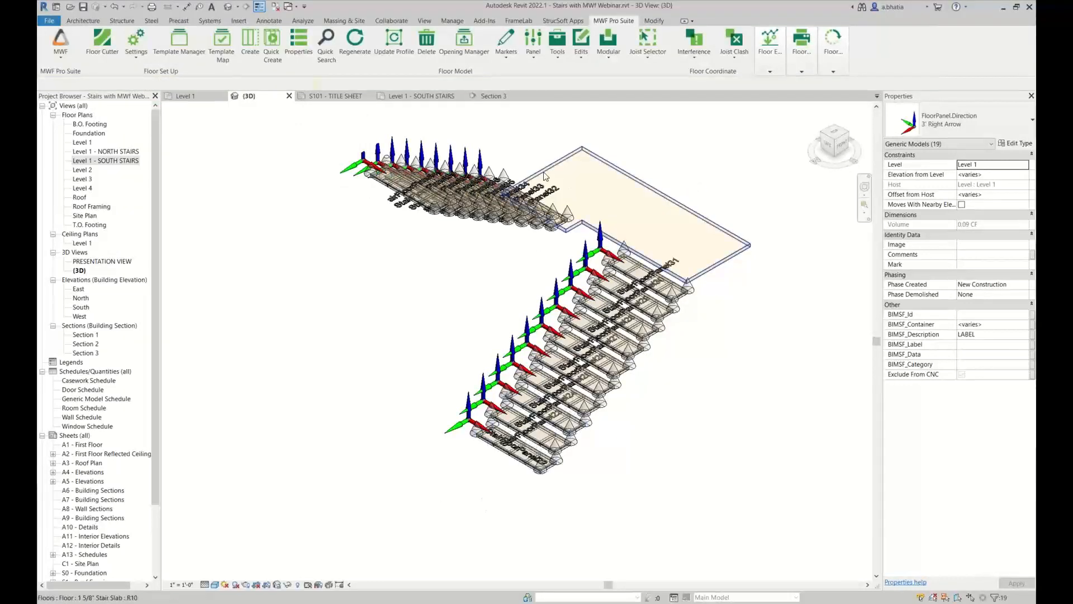
# Create a floor panel on the landing slab from the Stair Framing template and frame it immediately
pyautogui.scroll(3, 694, 149)
pyautogui.moveTo(694, 149); pyautogui.dragTo(695, 114, button='middle')
pyautogui.scroll(-2, 696, 114)
pyautogui.click(595, 169)
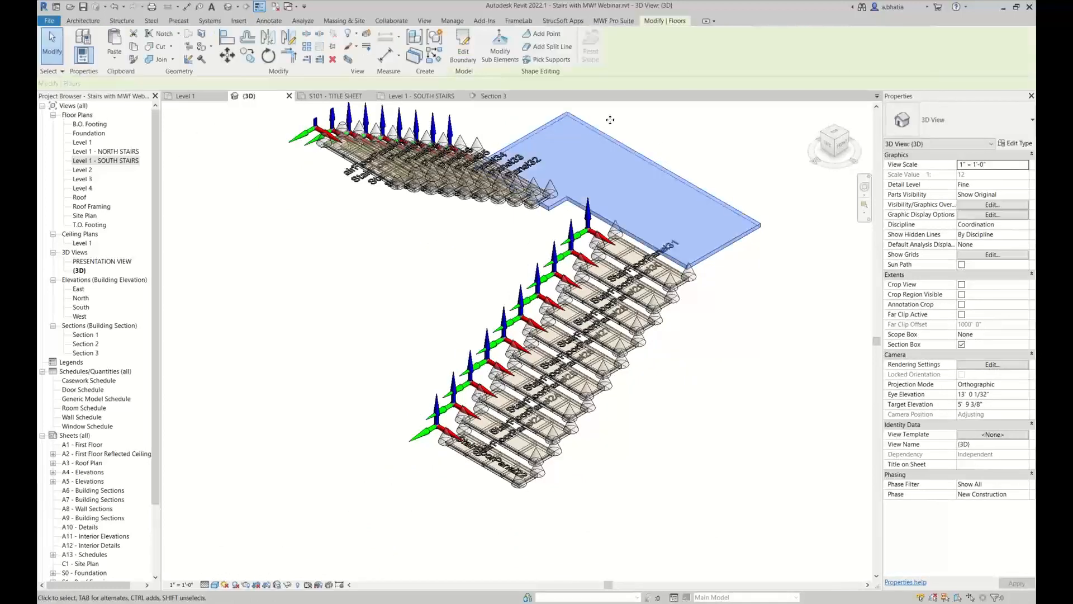
pyautogui.click(613, 21)
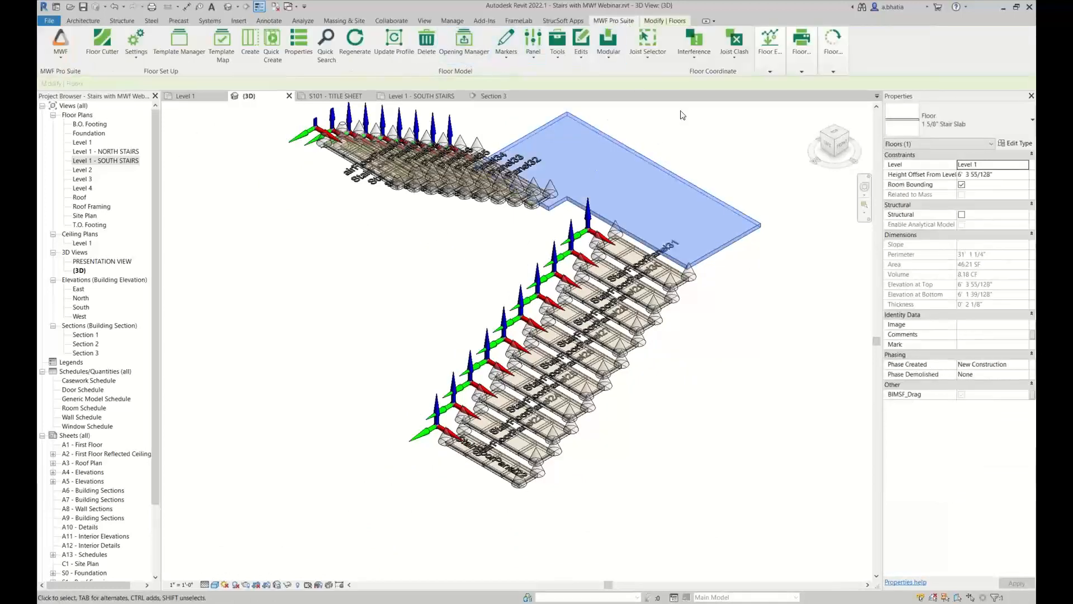
pyautogui.click(256, 40)
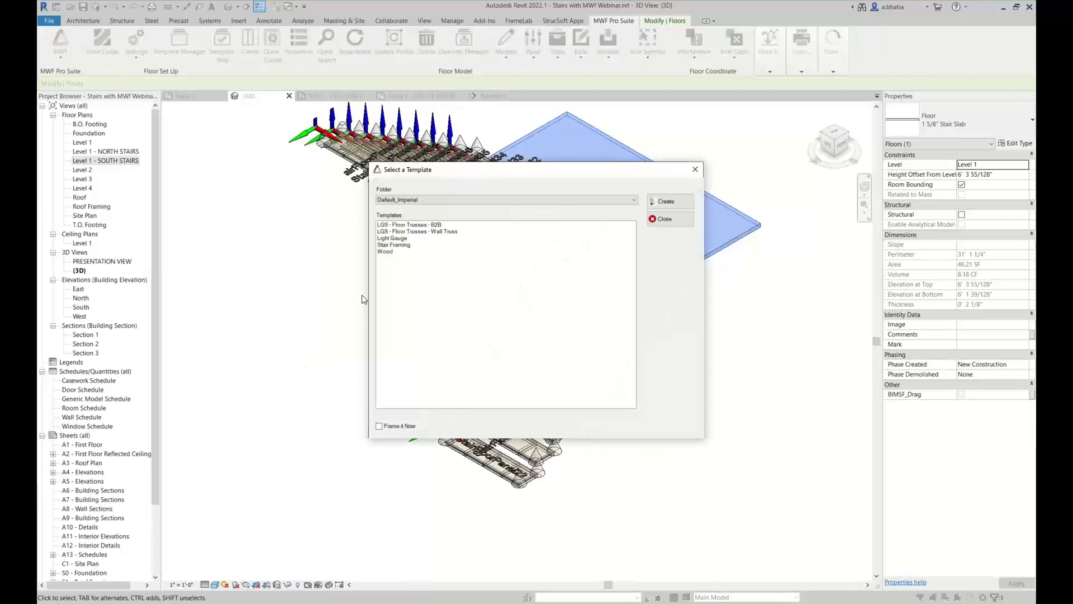
pyautogui.click(395, 245)
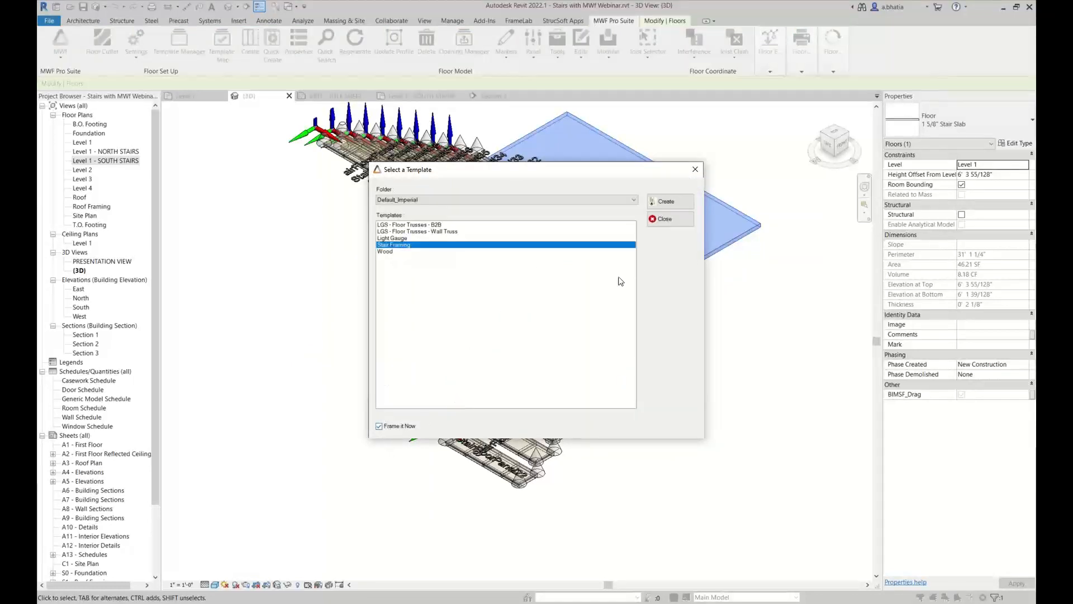
pyautogui.click(665, 203)
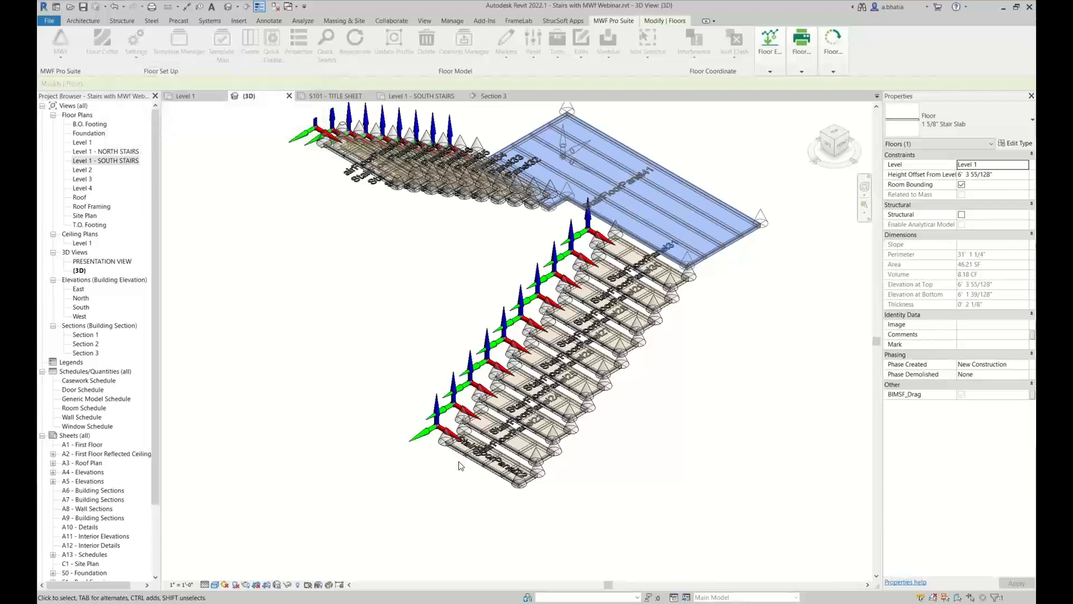
pyautogui.click(756, 419)
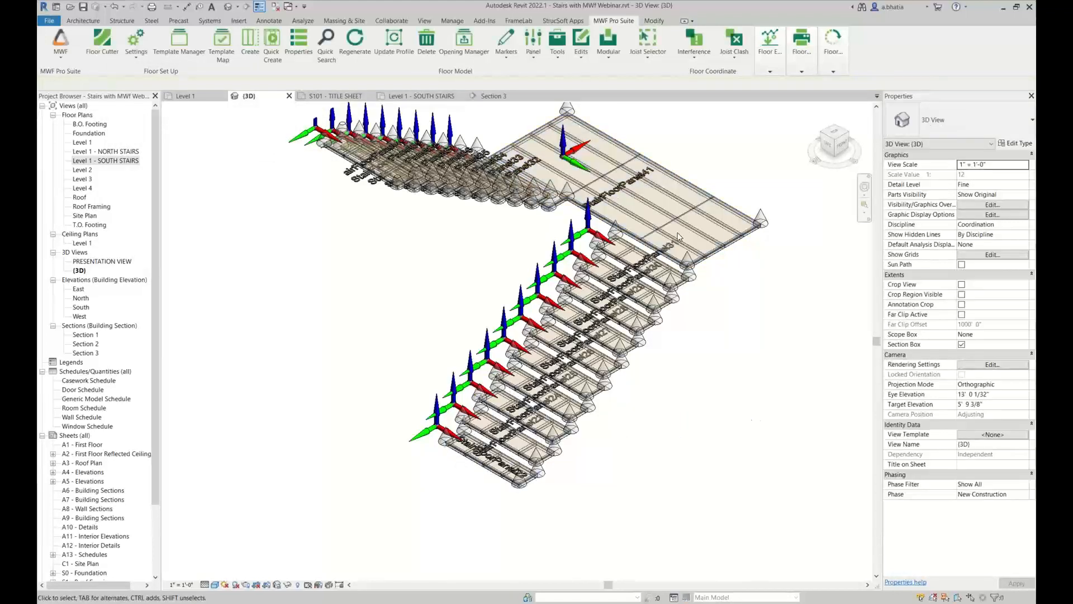
# Select all panel name labels visible in the view except the lowest tread's and turn them to run lengthwise along the treads
pyautogui.scroll(2, 430, 450)
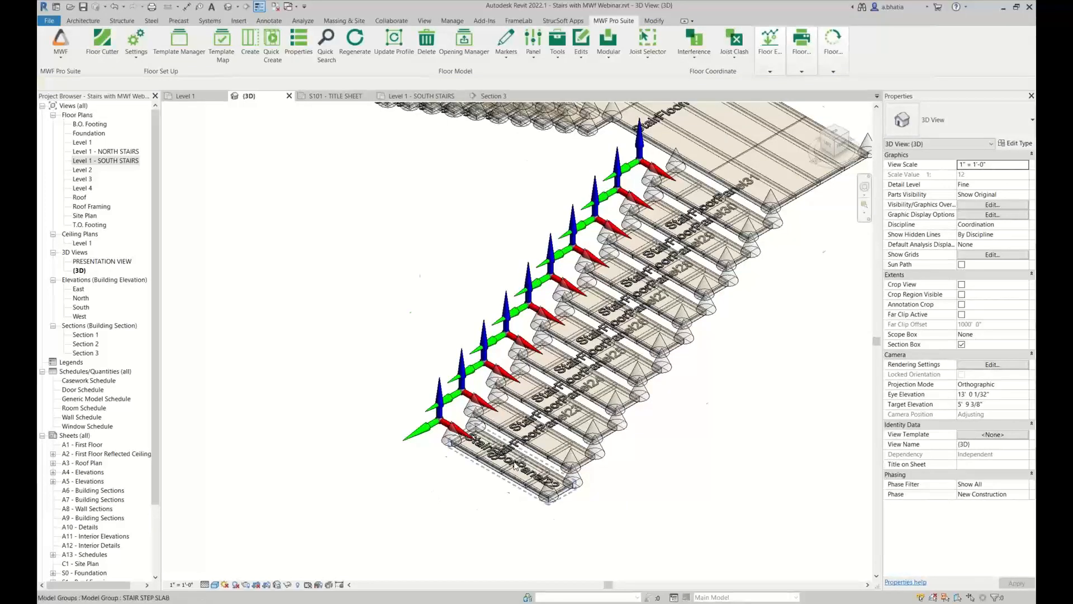
pyautogui.scroll(3, 517, 469)
pyautogui.click(513, 430)
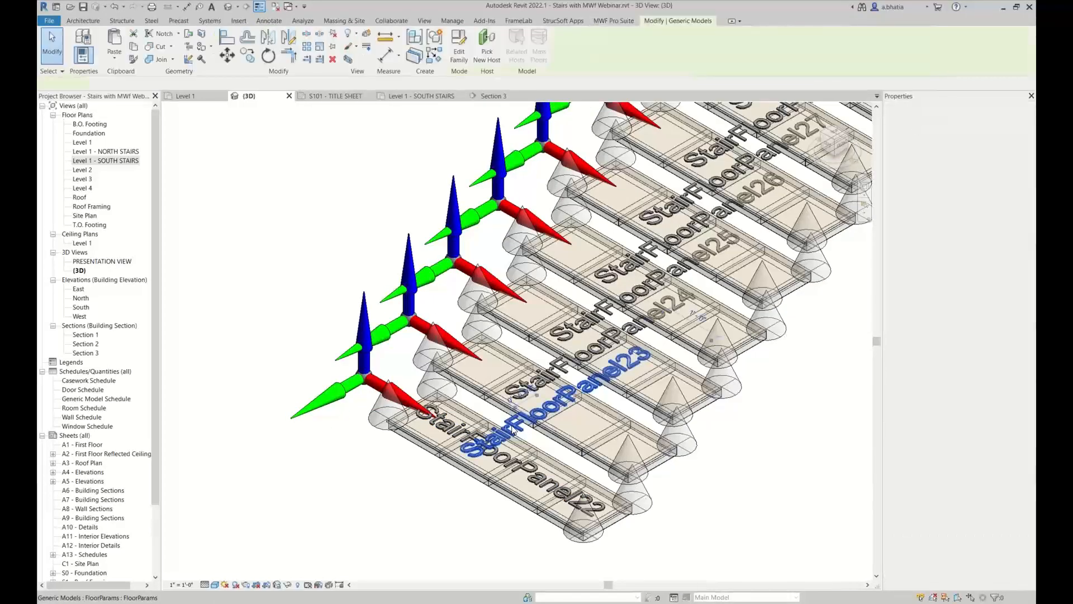
pyautogui.scroll(-2, 513, 430)
pyautogui.rightClick(513, 429)
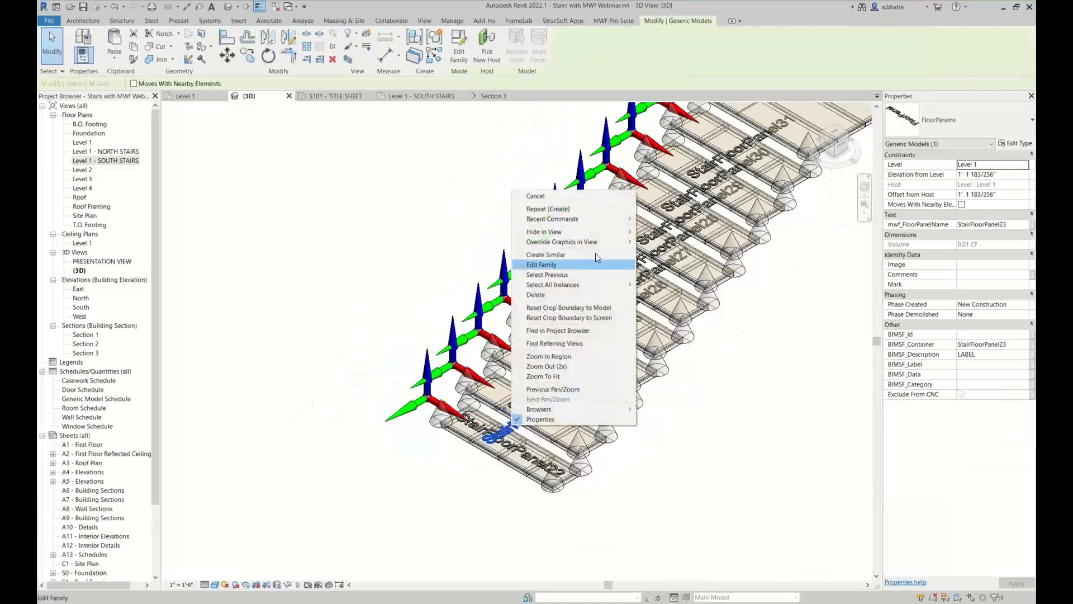
pyautogui.moveTo(619, 287)
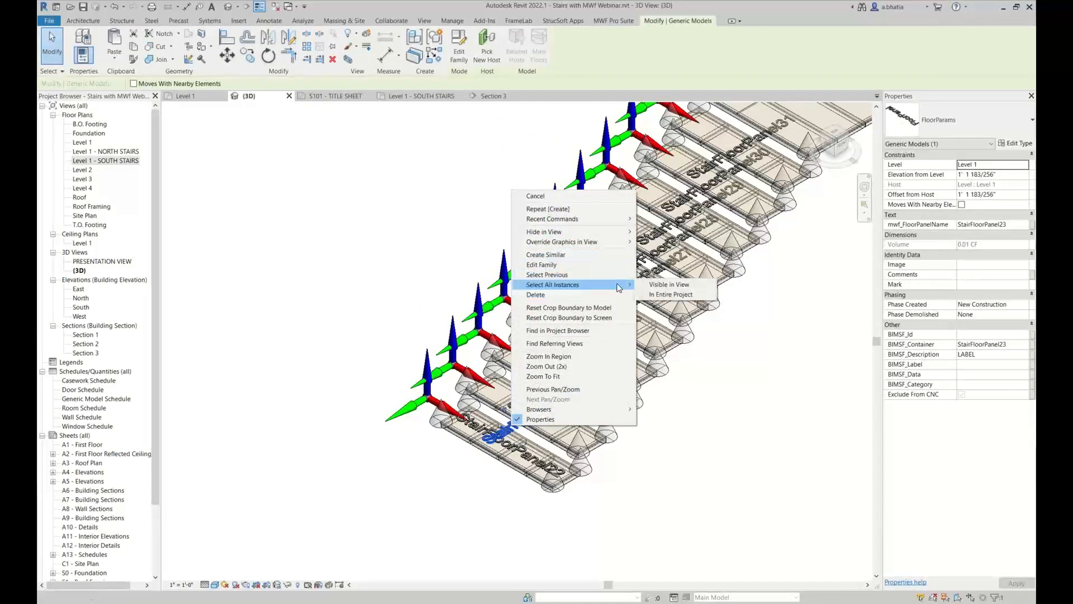
pyautogui.click(655, 286)
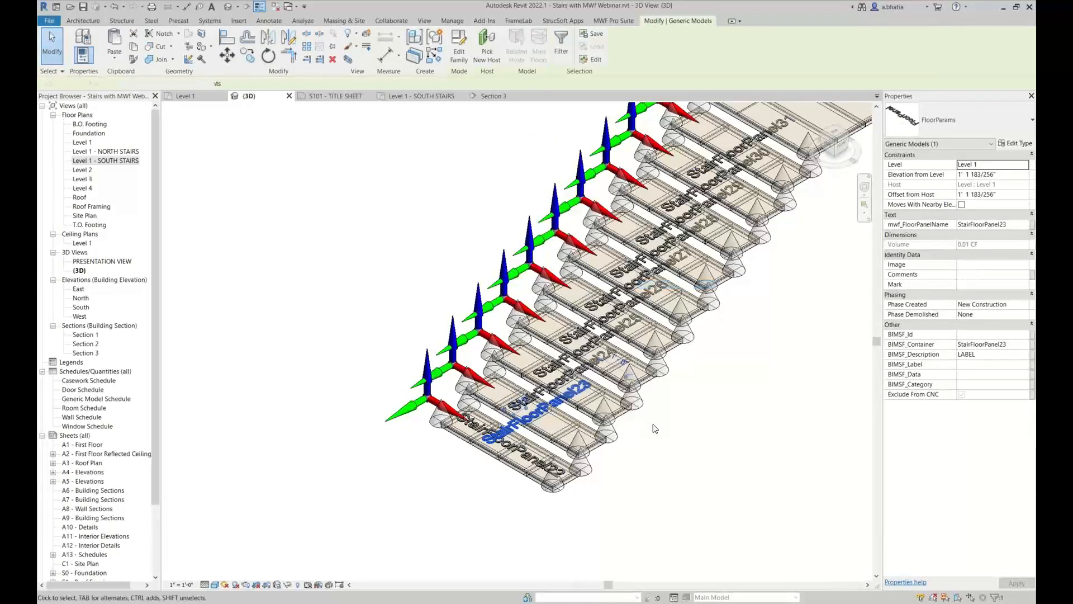
pyautogui.scroll(4, 563, 443)
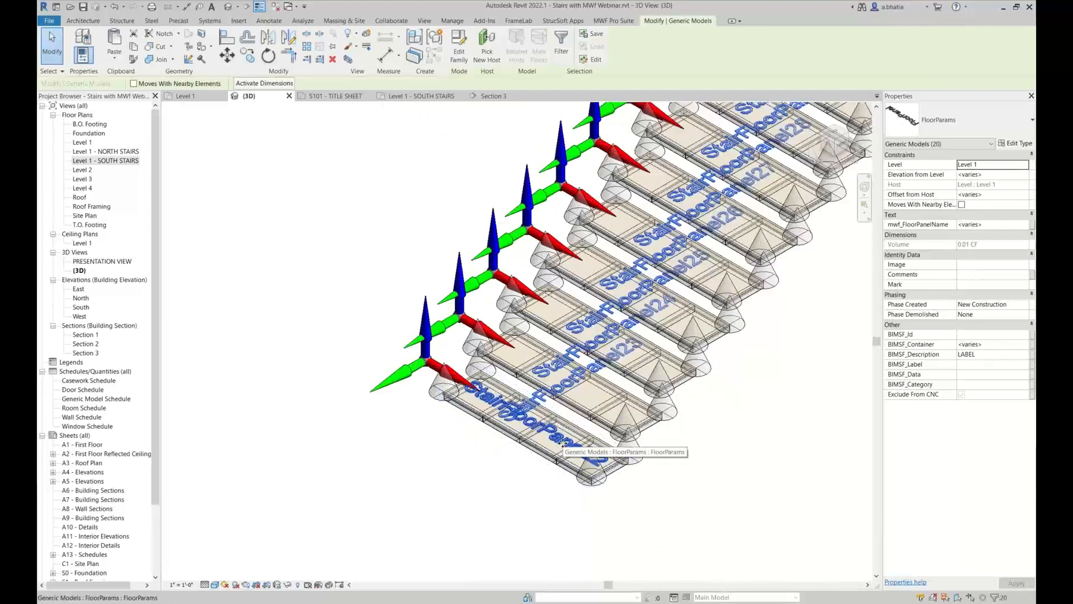
pyautogui.keyDown('shift'); pyautogui.click(561, 446); pyautogui.keyUp('shift')
pyautogui.scroll(-4, 503, 467)
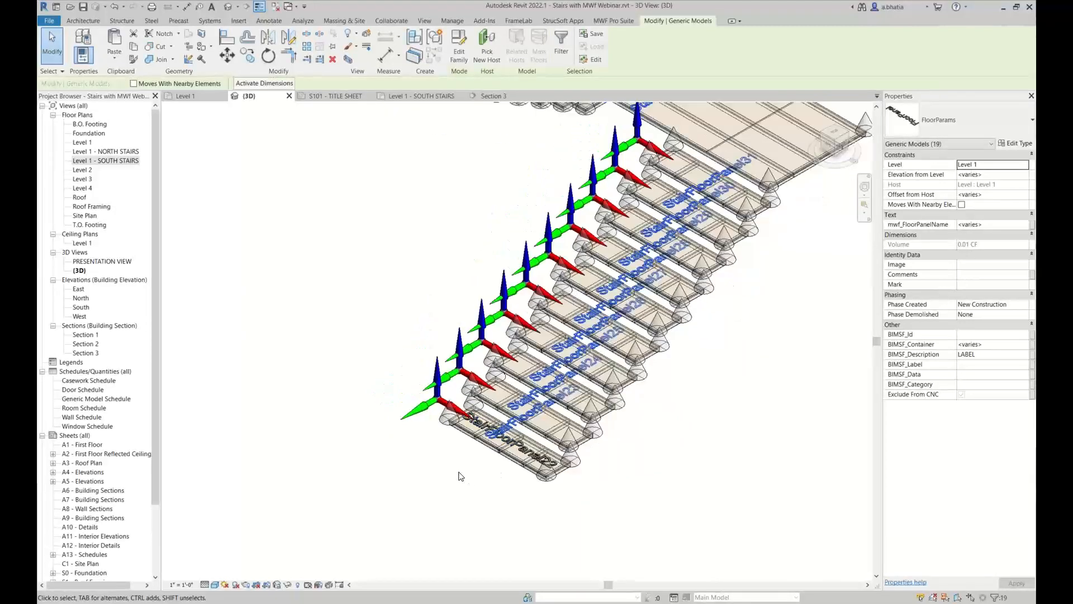
pyautogui.scroll(2, 615, 396)
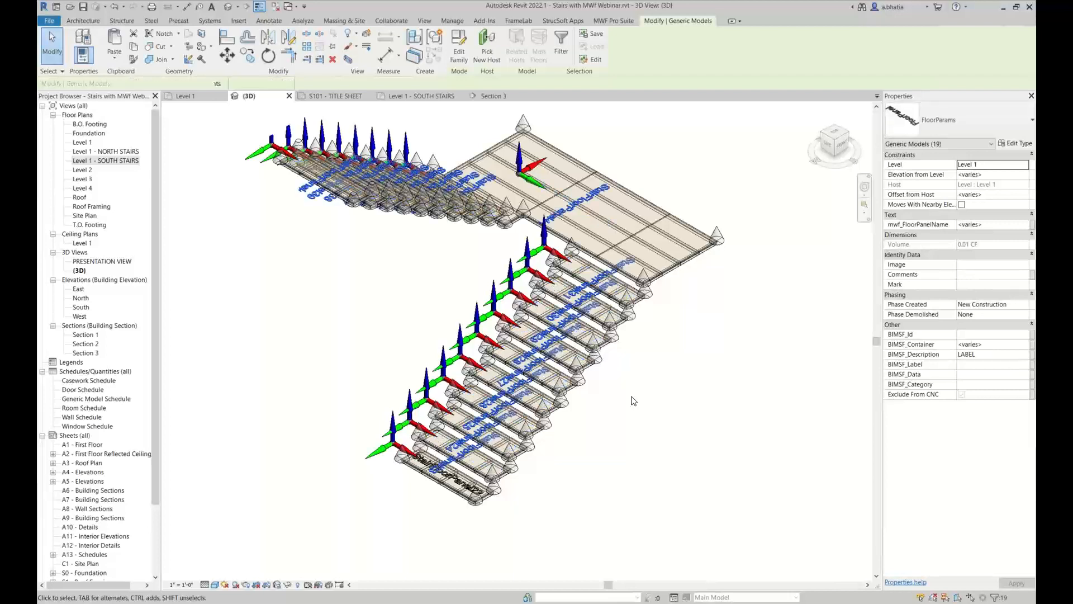
pyautogui.scroll(3, 451, 472)
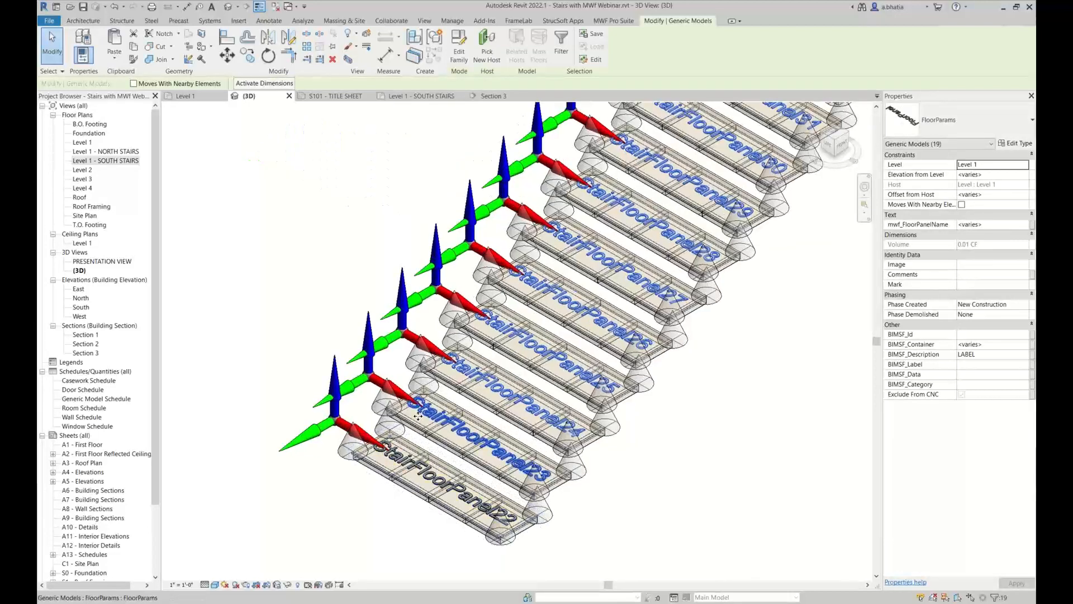
# Examine the panel name labels and framing of both stair flights and the landing from several sides
pyautogui.scroll(-4, 534, 349)
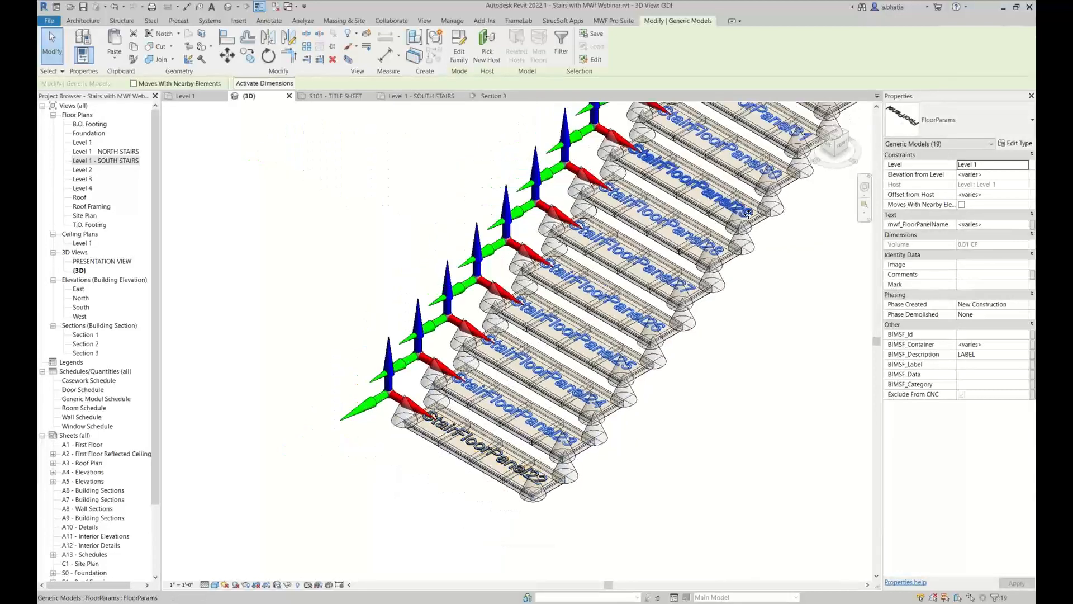
pyautogui.keyDown('shift'); pyautogui.moveTo(533, 349); pyautogui.dragTo(261, 411, button='middle'); pyautogui.keyUp('shift')
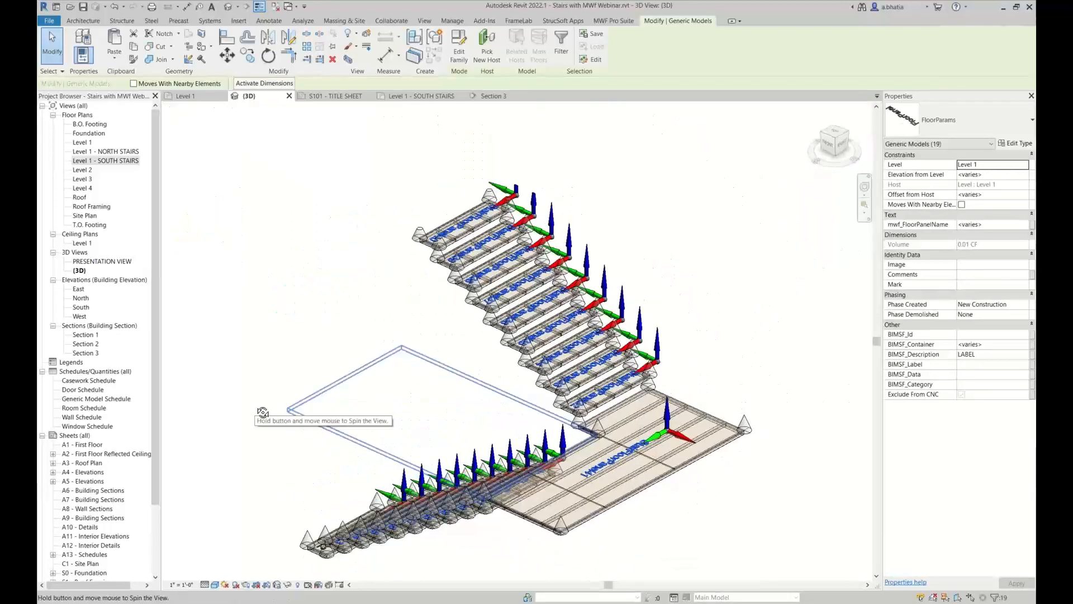
pyautogui.scroll(3, 630, 317)
pyautogui.scroll(-3, 579, 403)
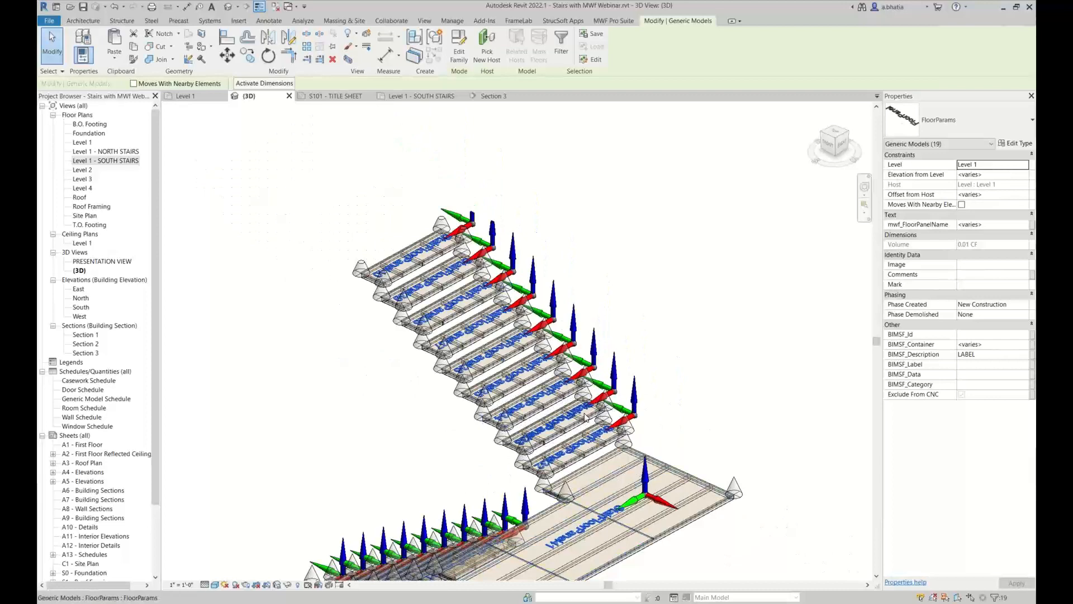
pyautogui.click(725, 348)
pyautogui.scroll(-3, 709, 352)
pyautogui.keyDown('shift'); pyautogui.moveTo(696, 380); pyautogui.dragTo(787, 327, button='middle'); pyautogui.keyUp('shift')
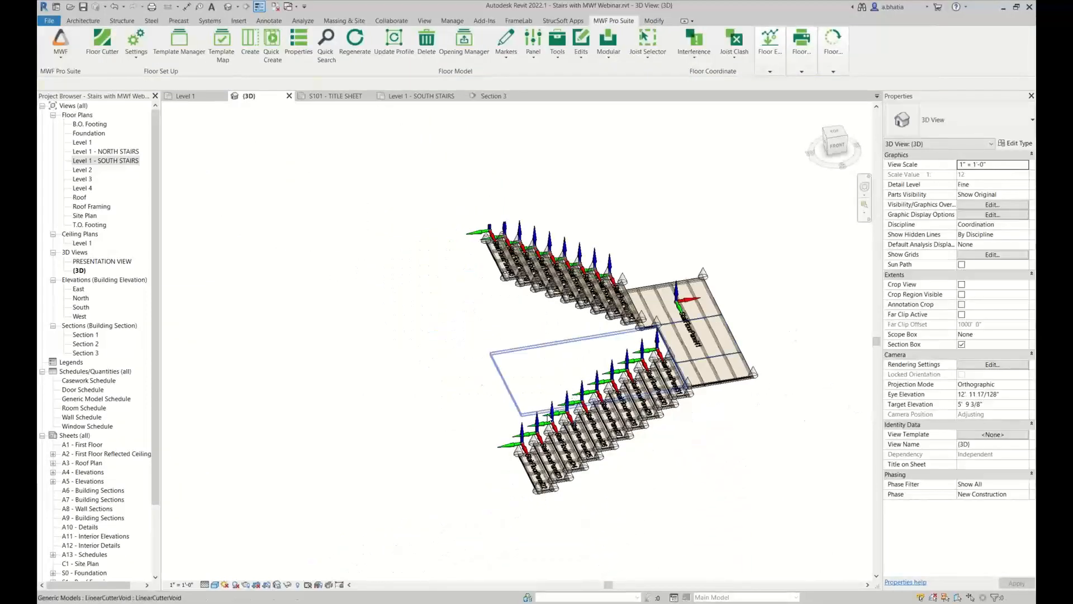
pyautogui.keyDown('shift'); pyautogui.moveTo(589, 461); pyautogui.dragTo(645, 411, button='middle'); pyautogui.keyUp('shift')
pyautogui.scroll(5, 693, 405)
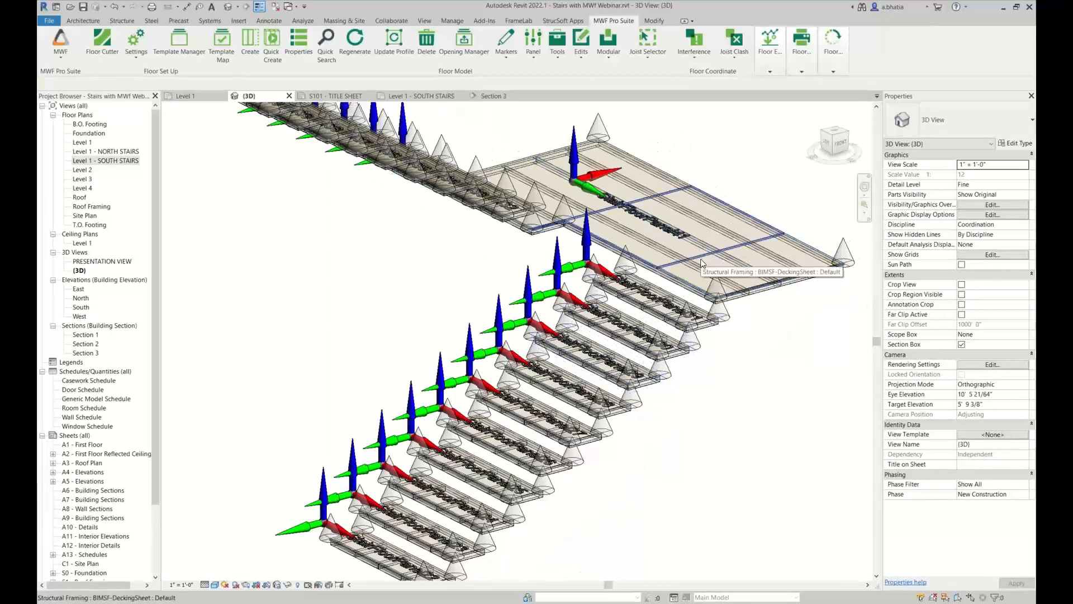
# Select a decking sheet on the landing panel to inspect its sheathing properties
pyautogui.press('Tab')
pyautogui.press('Tab')
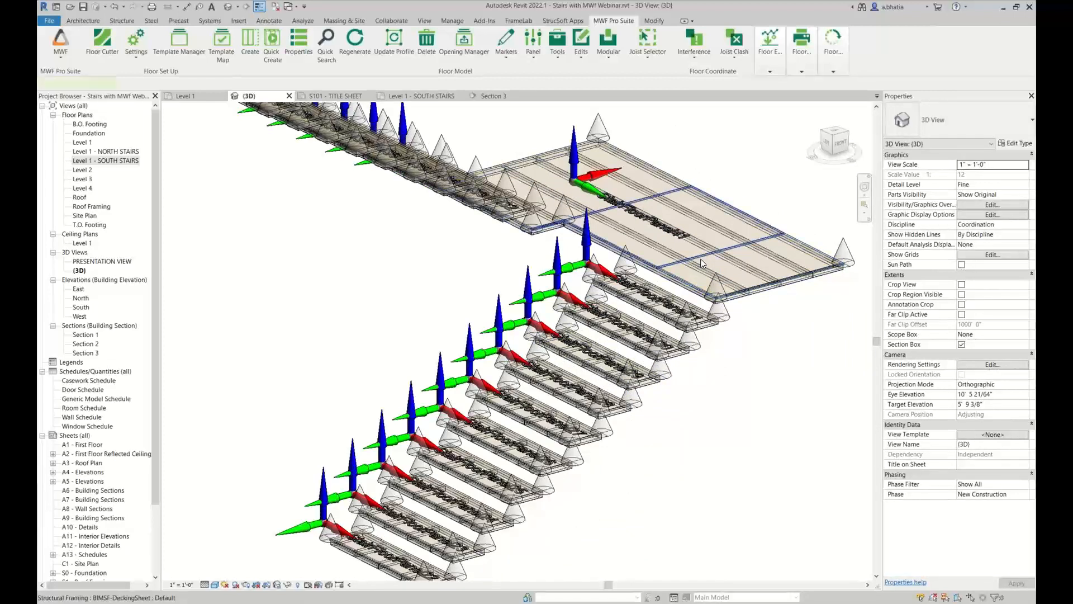
pyautogui.click(681, 120)
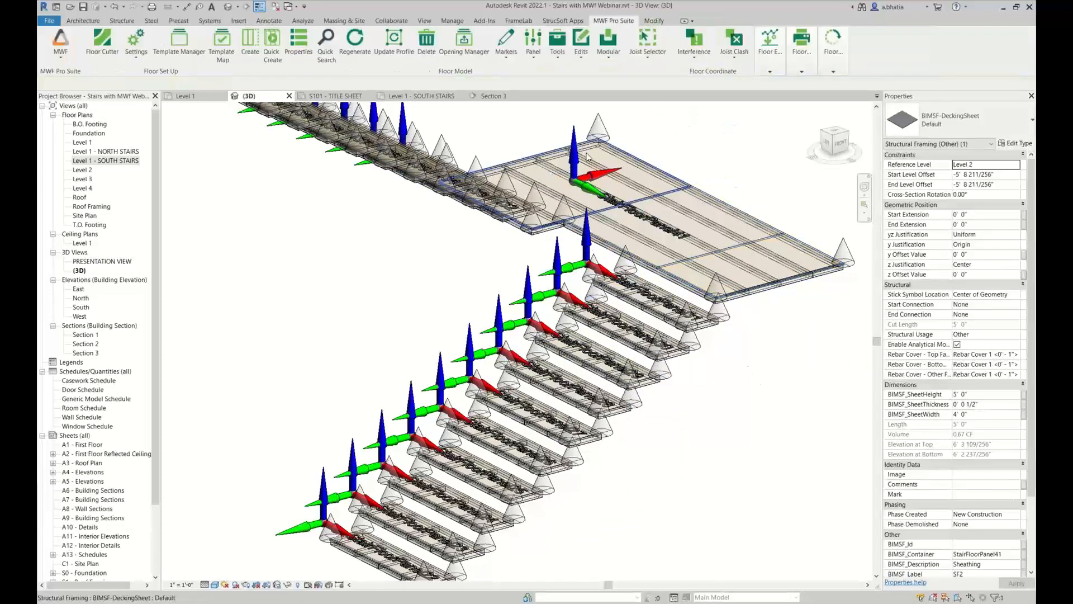
# Open the landing panel's MWF properties and review its general name, position and type settings
pyautogui.click(573, 133)
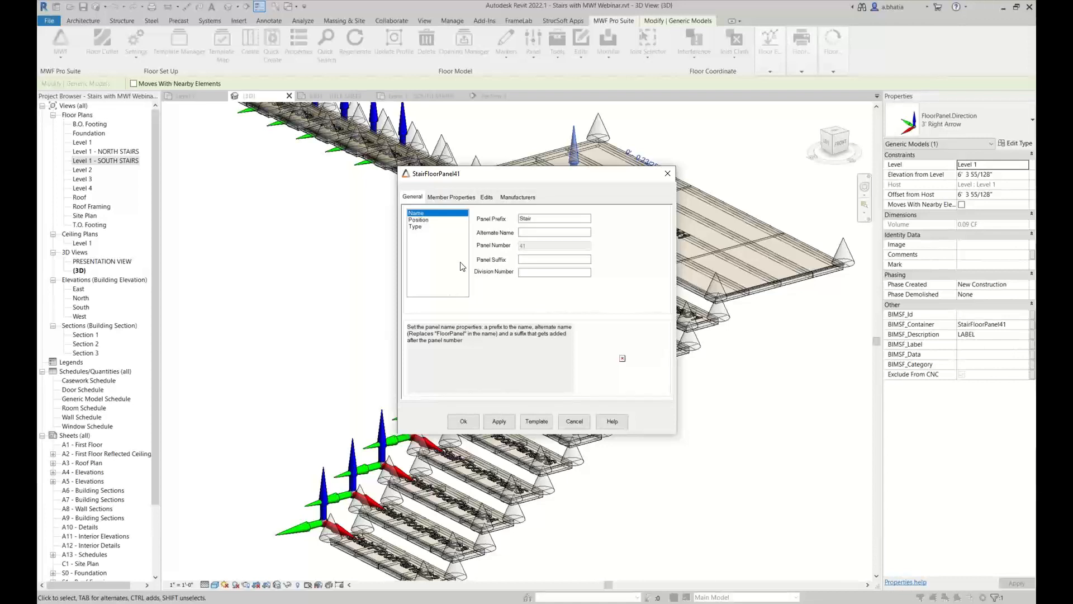
pyautogui.click(418, 219)
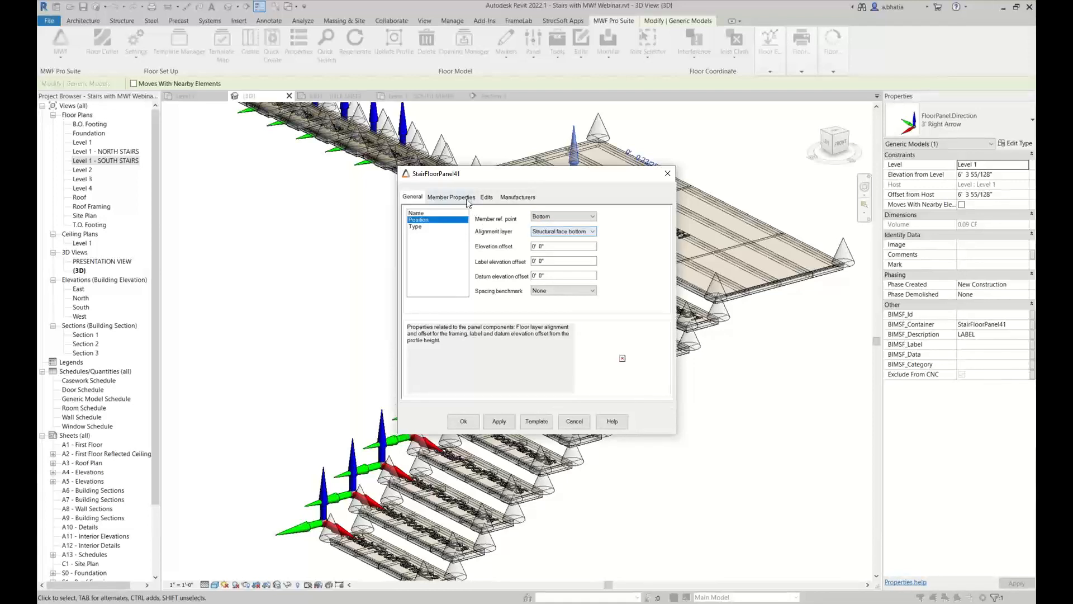
pyautogui.click(439, 227)
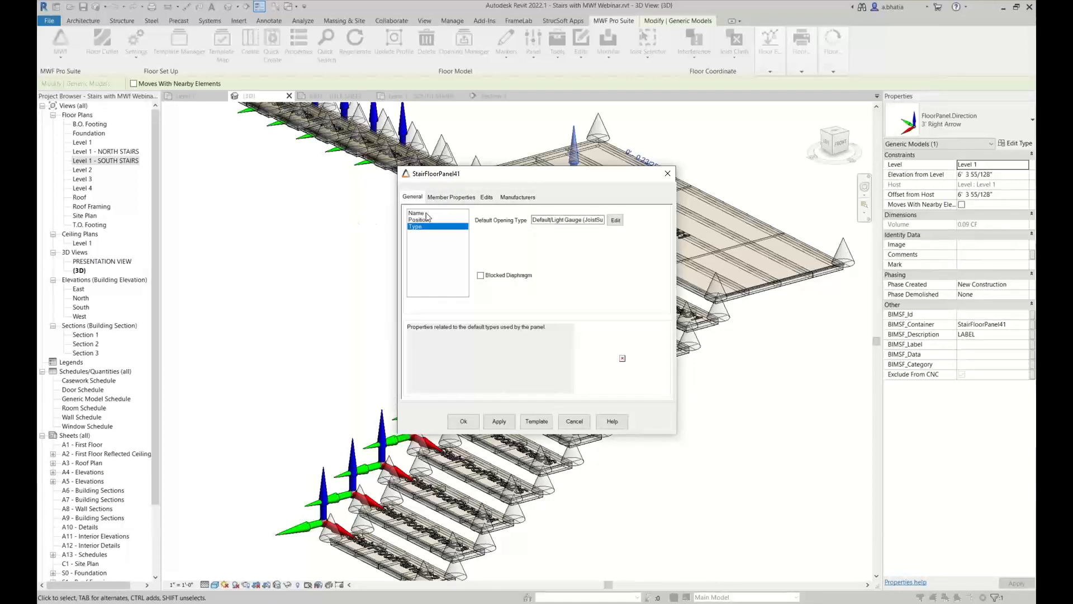
pyautogui.click(427, 214)
pyautogui.doubleClick(532, 218)
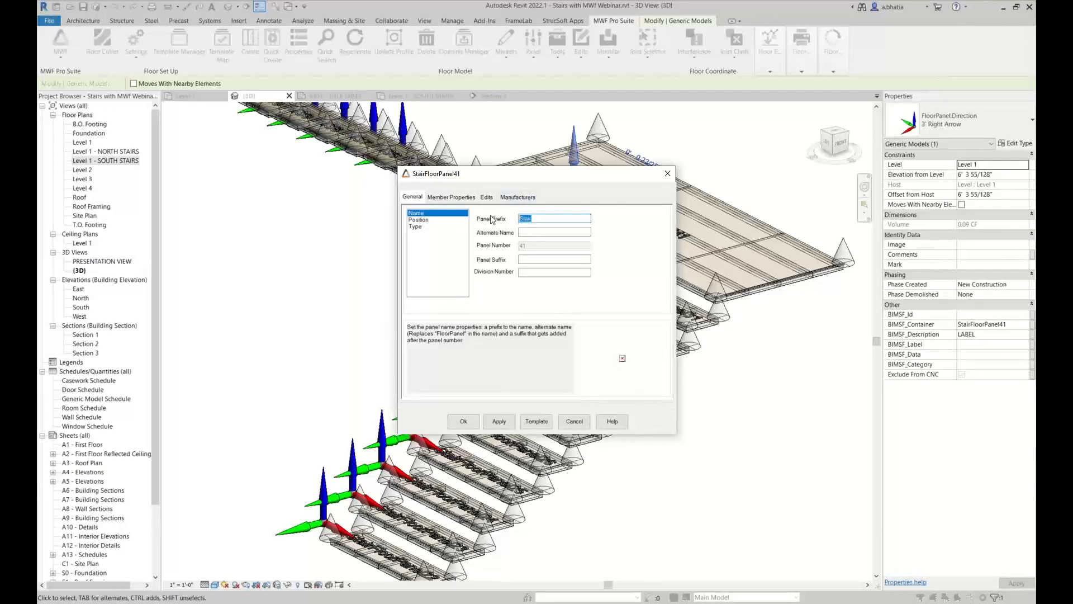
pyautogui.click(539, 232)
# Review the landing panel's Tracks member settings, including the Single configuration and rotation options, without changing them
pyautogui.click(454, 197)
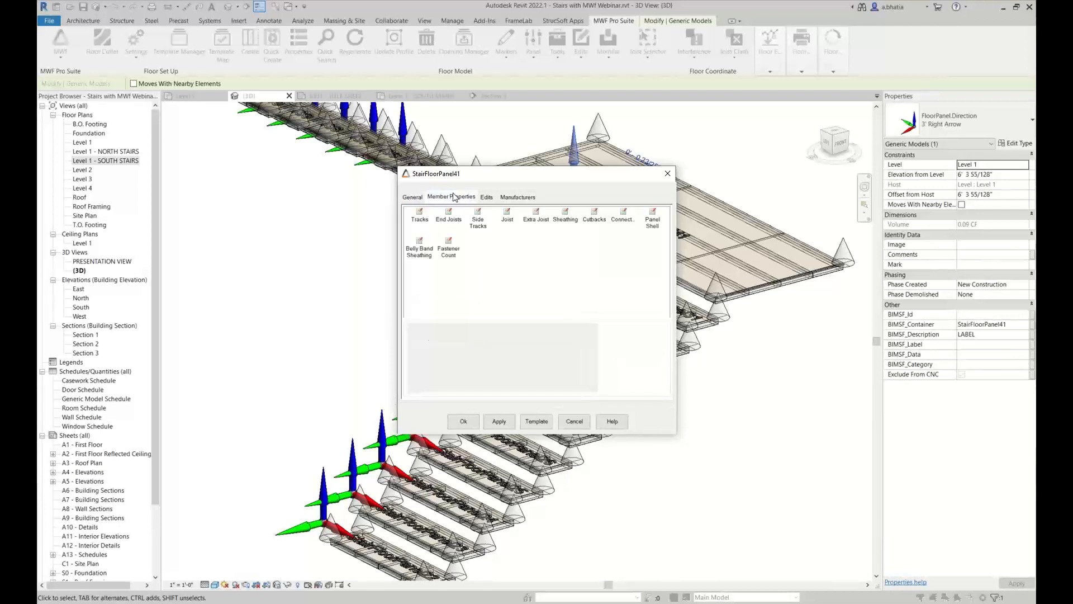
pyautogui.click(419, 218)
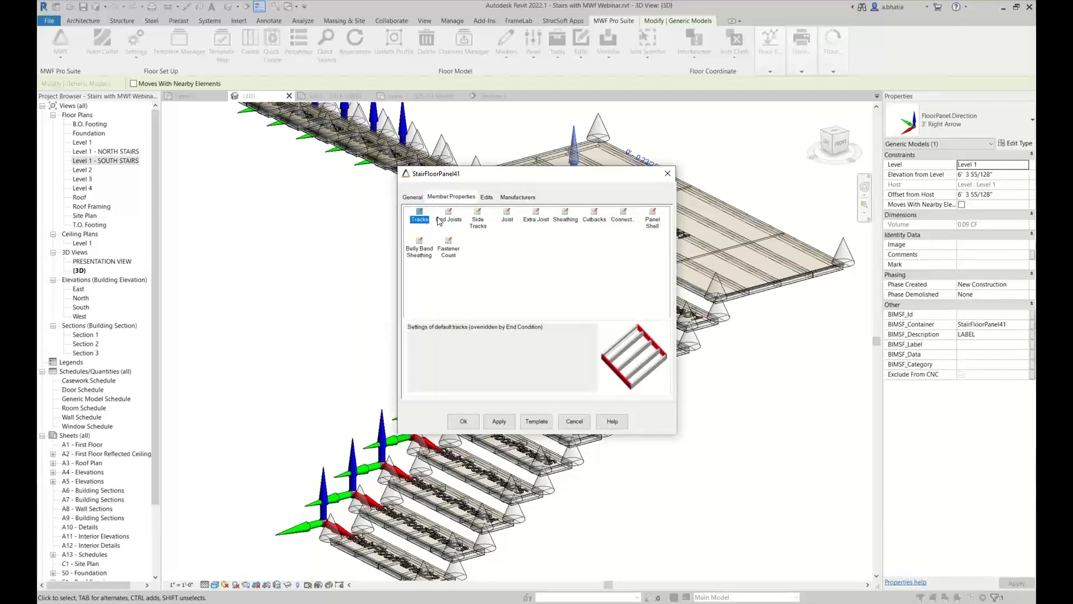
pyautogui.doubleClick(420, 217)
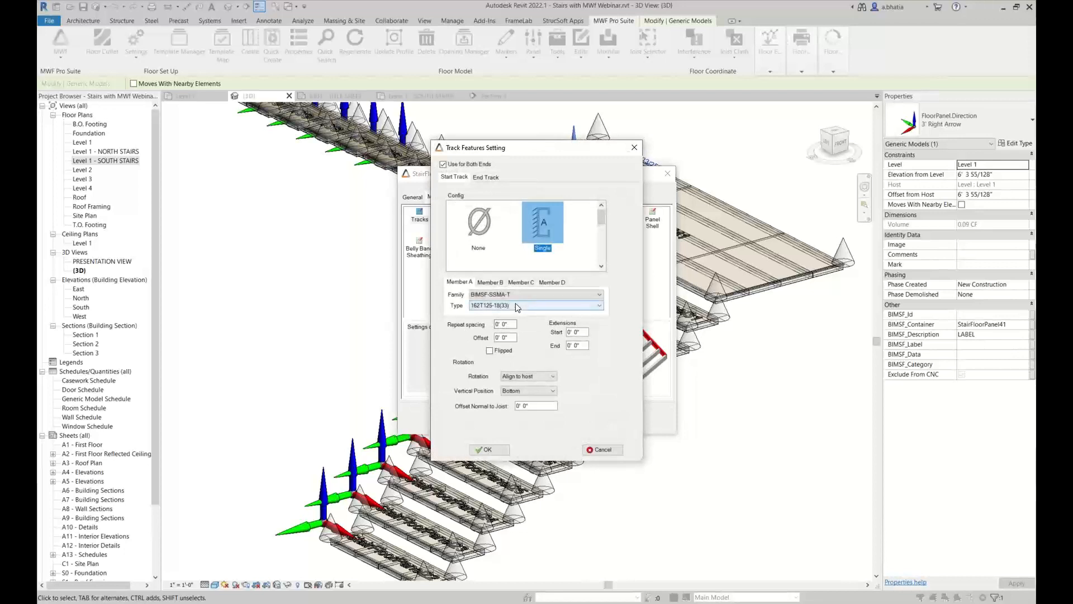
pyautogui.click(548, 229)
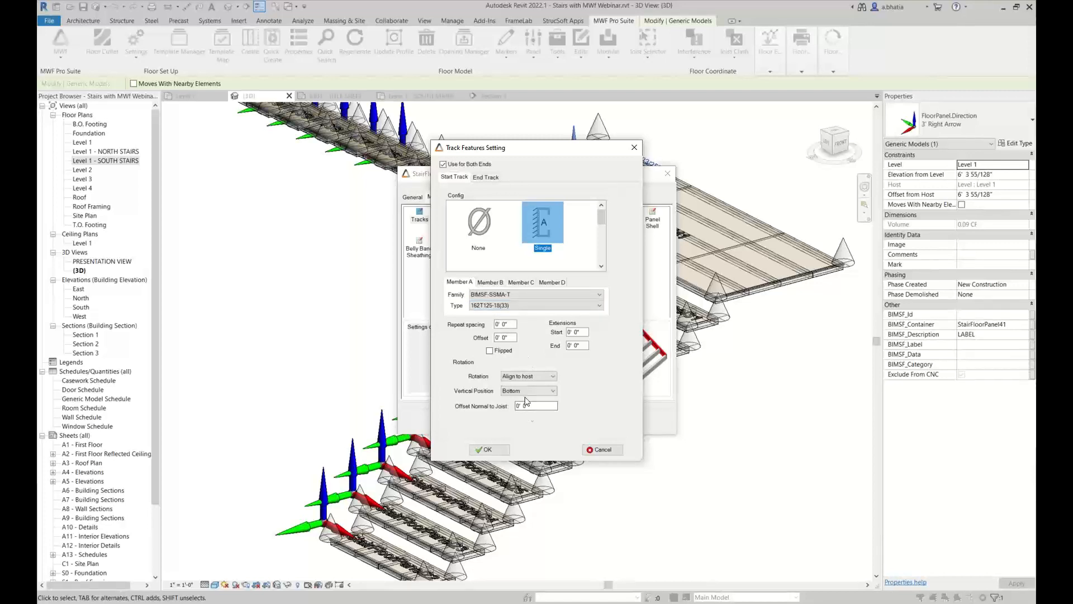
pyautogui.click(525, 377)
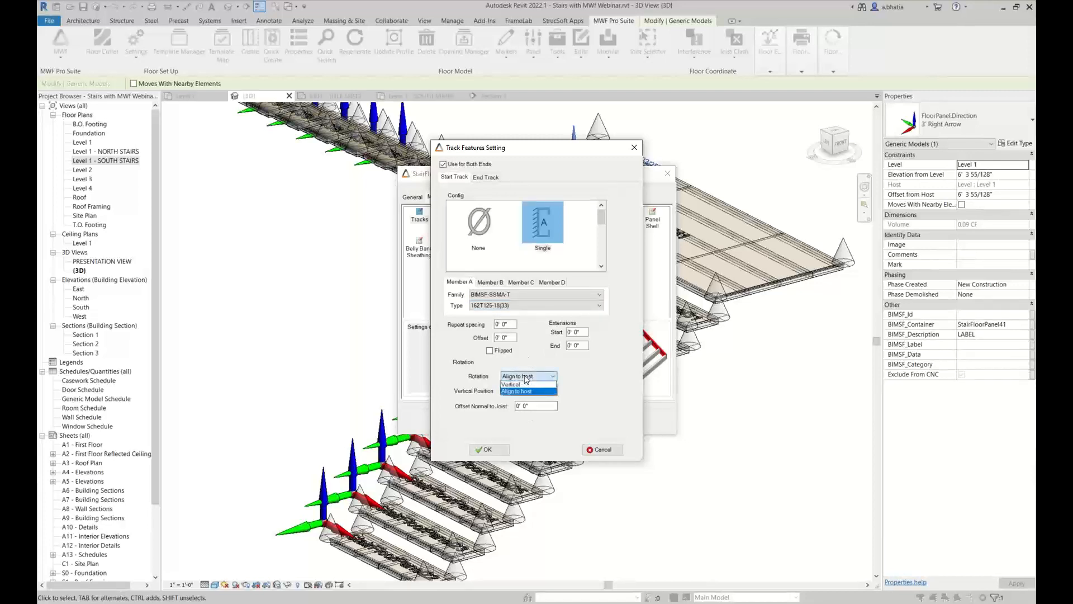
pyautogui.click(525, 379)
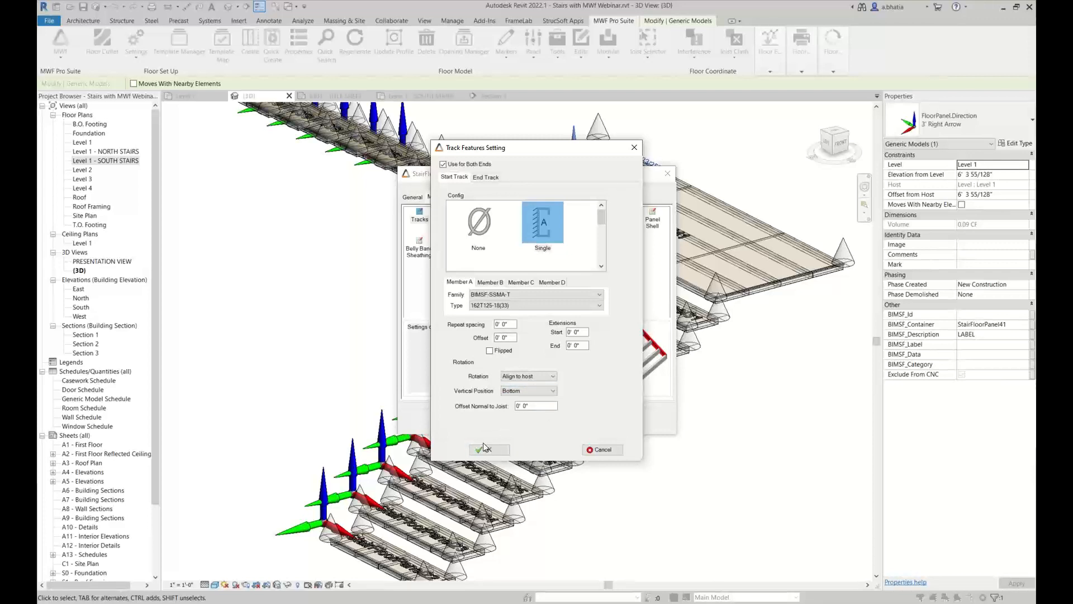
pyautogui.click(604, 449)
# Review the landing panel's End Joists member settings and the description of its Side Tracks
pyautogui.doubleClick(448, 215)
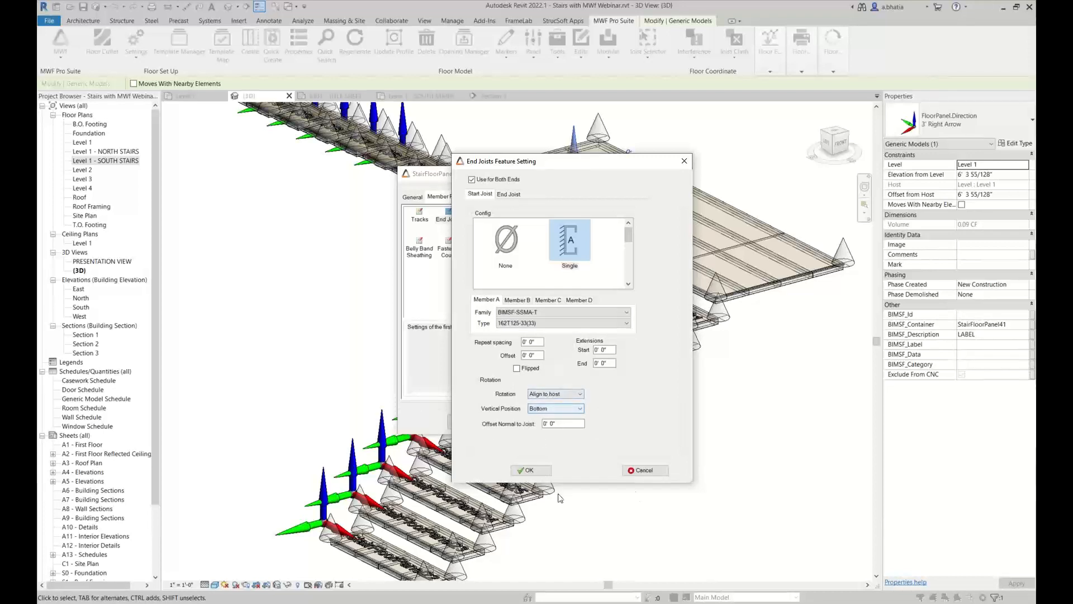
pyautogui.click(648, 470)
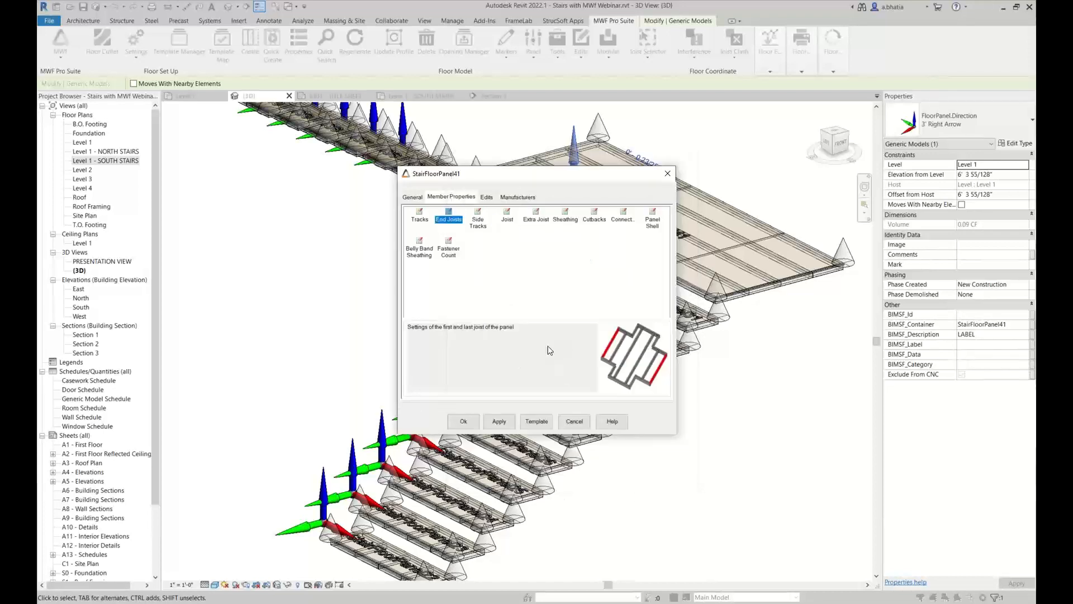
pyautogui.click(480, 223)
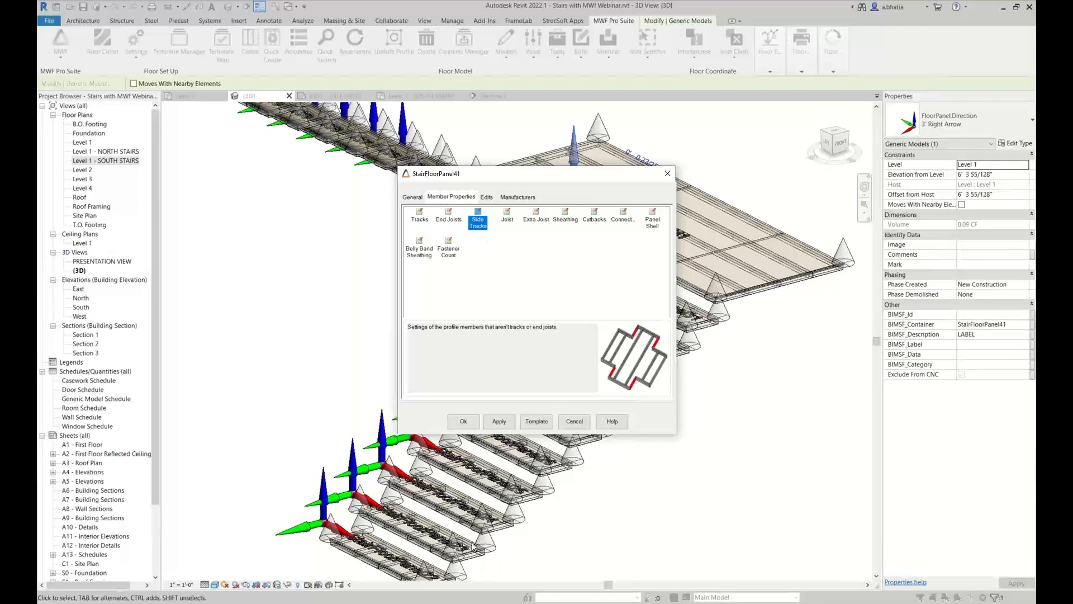
# Review the landing panel's Side Tracks properties and its Joist spacing, first joist offset and span angle without changing them
pyautogui.doubleClick(474, 217)
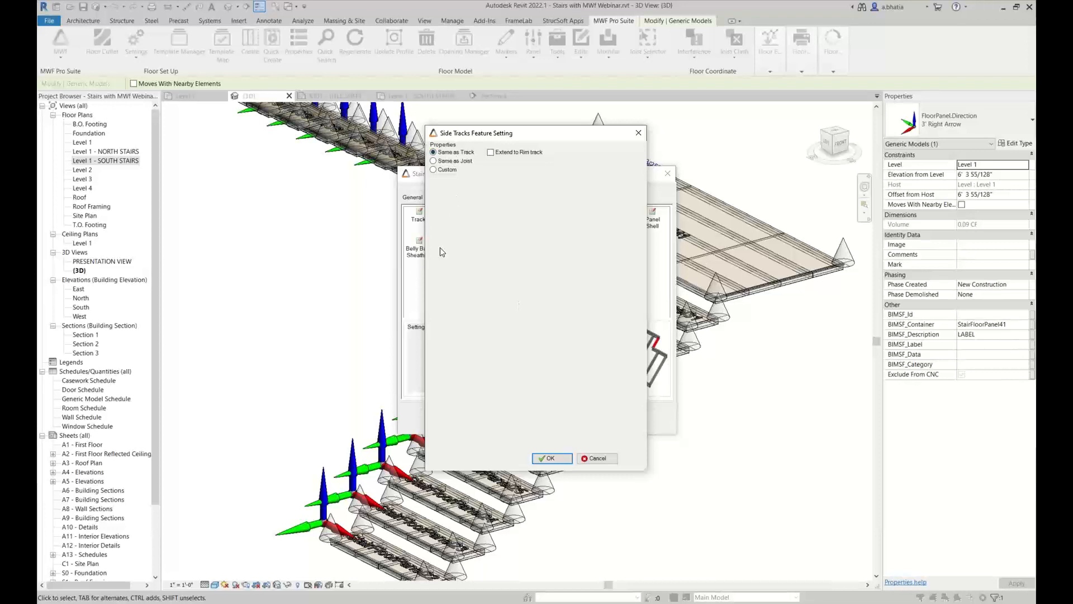
pyautogui.click(596, 458)
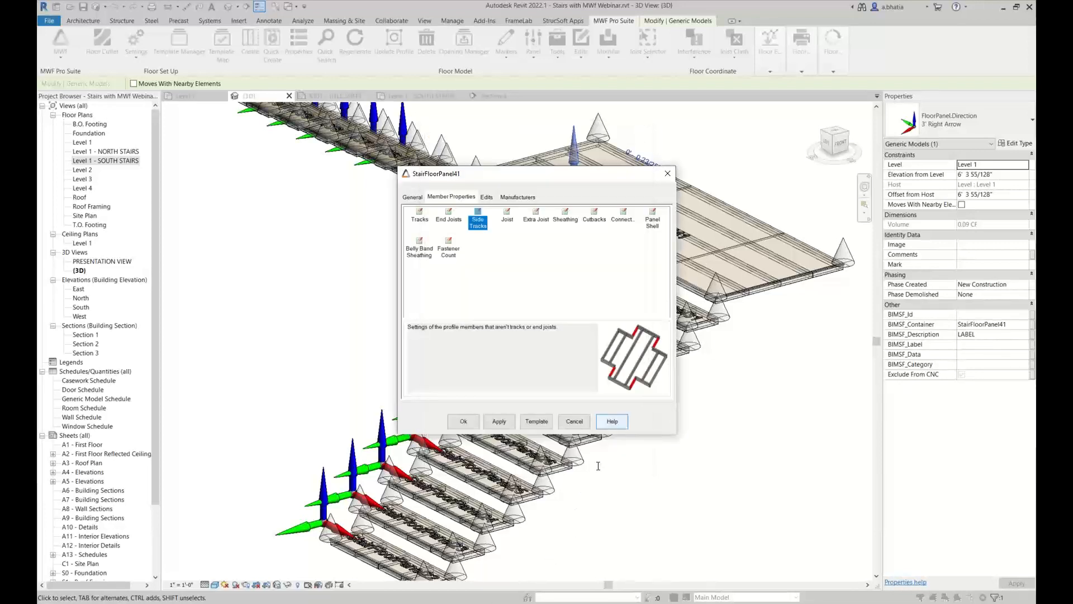
pyautogui.doubleClick(505, 218)
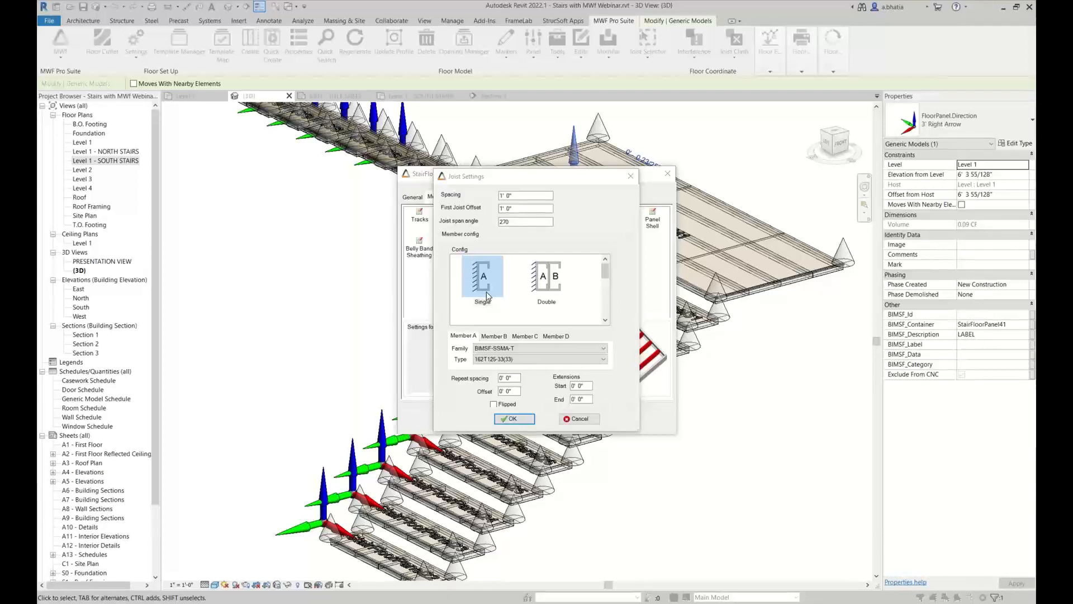
pyautogui.click(498, 227)
pyautogui.hotkey('shift', 'Tab')
pyautogui.press('Tab')
pyautogui.press('Tab')
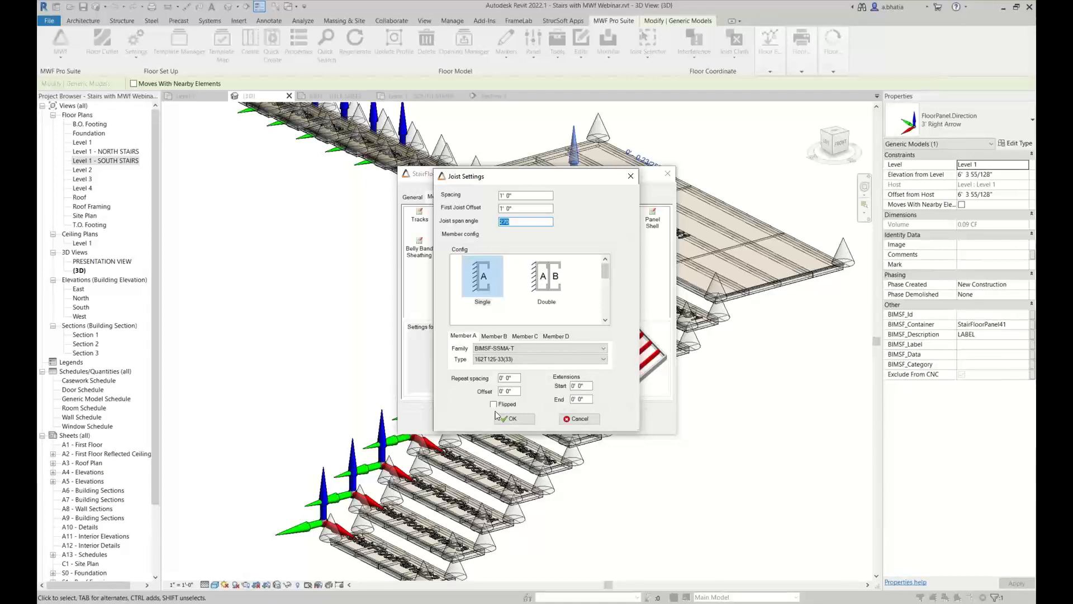
pyautogui.click(500, 223)
pyautogui.moveTo(459, 431); pyautogui.dragTo(460, 470)
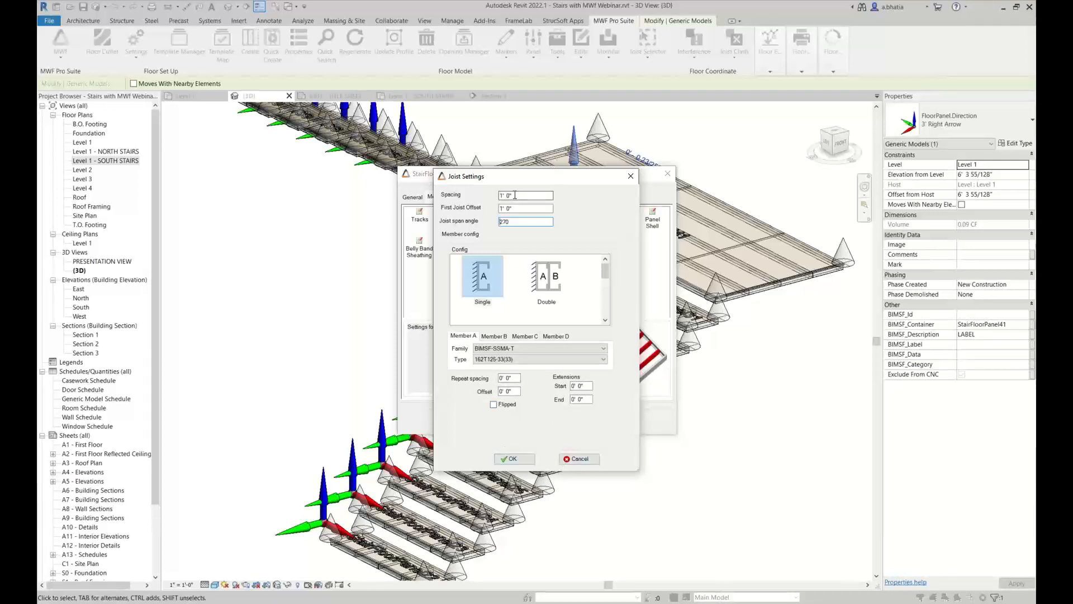
pyautogui.click(580, 458)
# Review the landing panel's Extra Joist description and its Sheathing options, including the thickness, edge offset and staggering offset
pyautogui.click(546, 220)
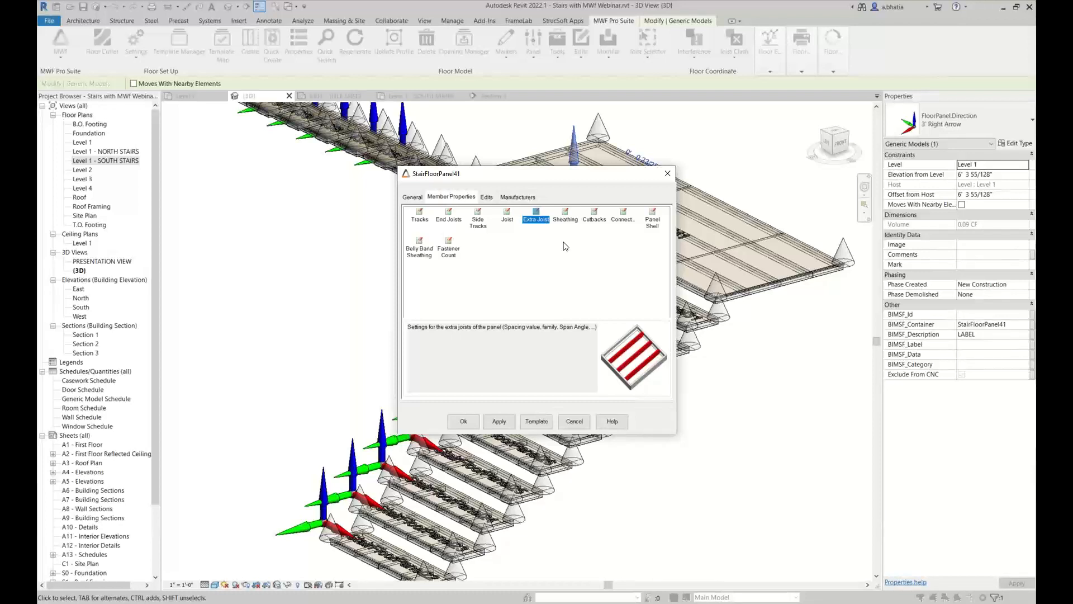
pyautogui.click(569, 215)
pyautogui.doubleClick(569, 215)
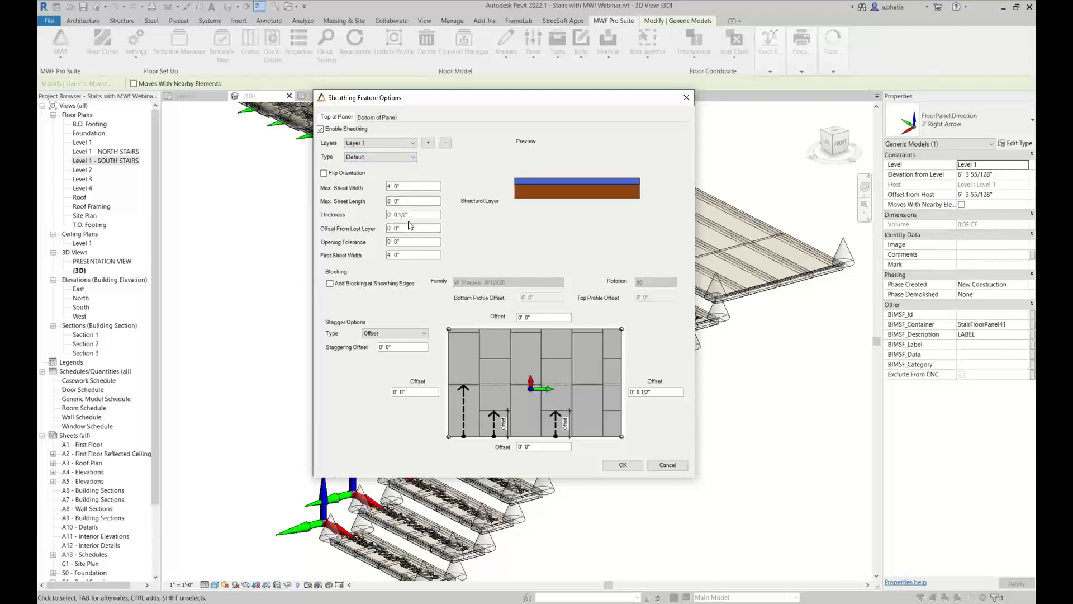
pyautogui.moveTo(411, 214); pyautogui.dragTo(355, 215)
pyautogui.click(654, 391)
pyautogui.click(416, 345)
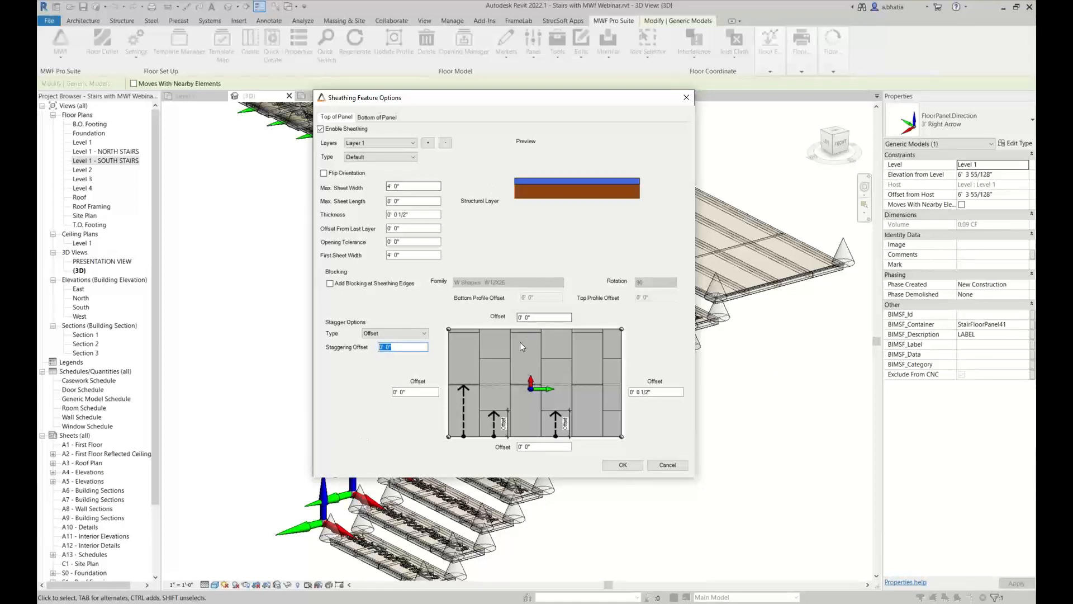
pyautogui.click(611, 467)
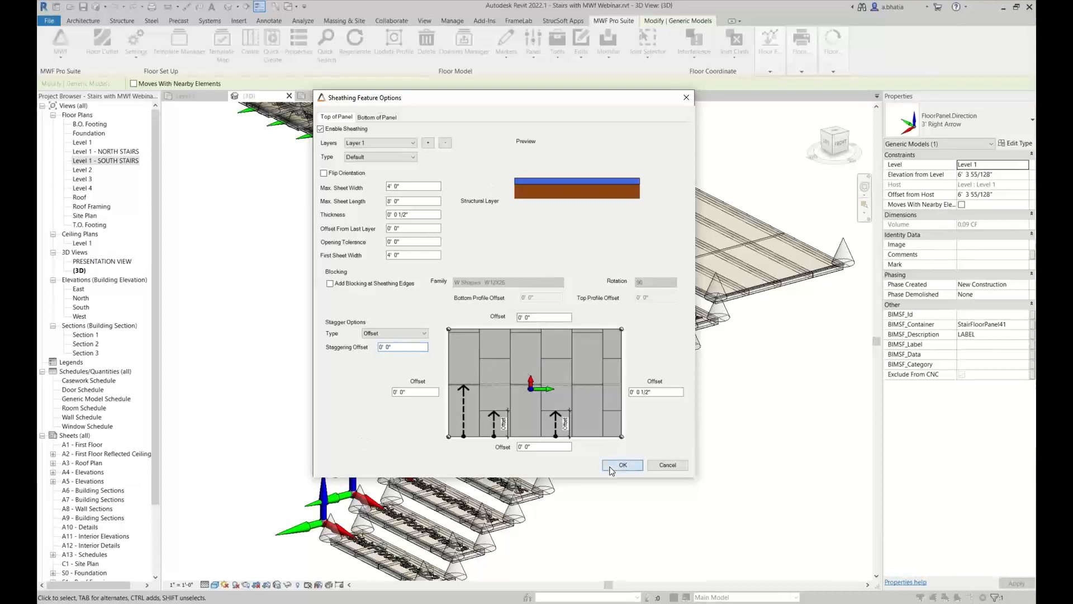
# Check the landing panel's Cutbacks and Connectors descriptions and review its Belly Band Sheathing settings without changing them
pyautogui.click(592, 221)
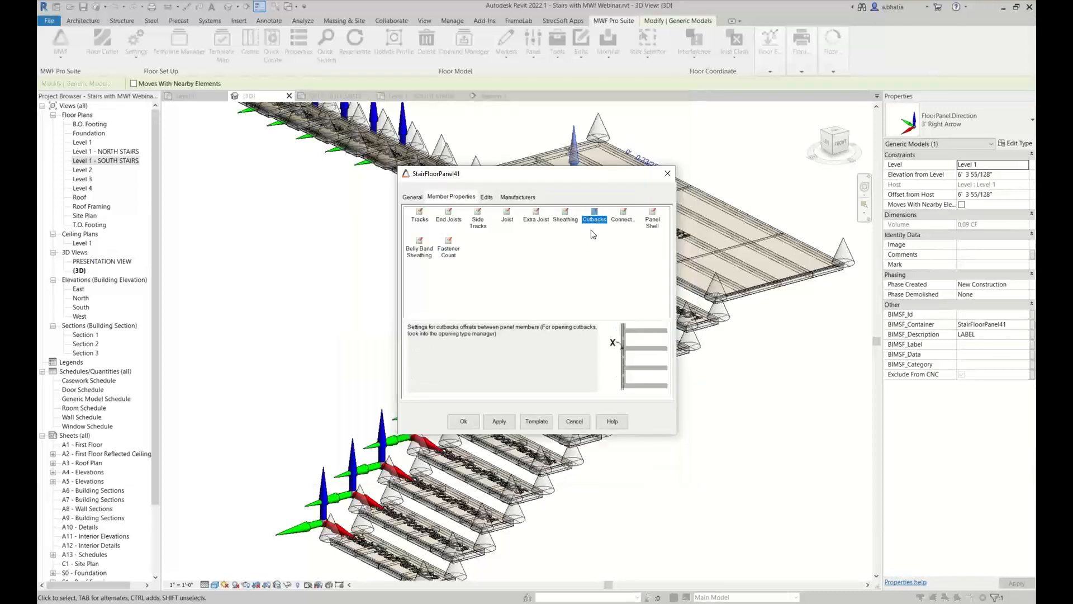
pyautogui.click(620, 223)
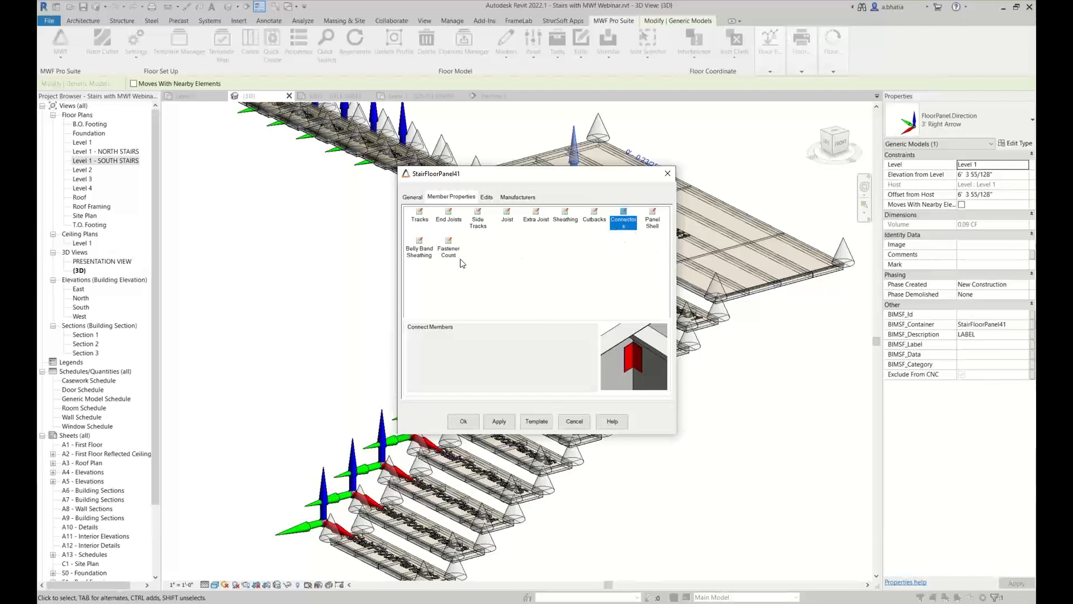
pyautogui.click(420, 250)
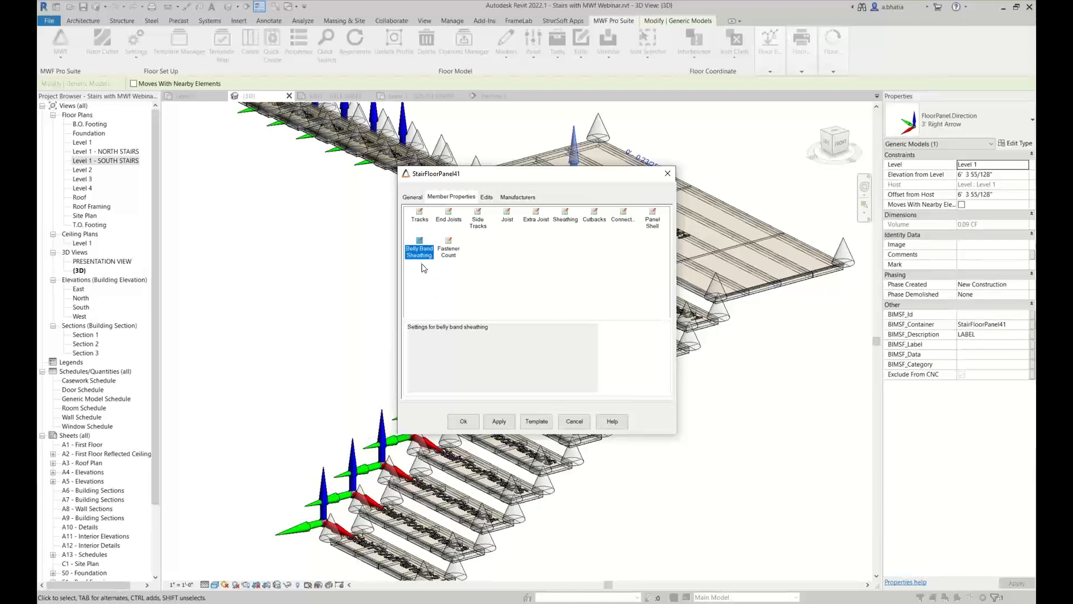
pyautogui.doubleClick(419, 241)
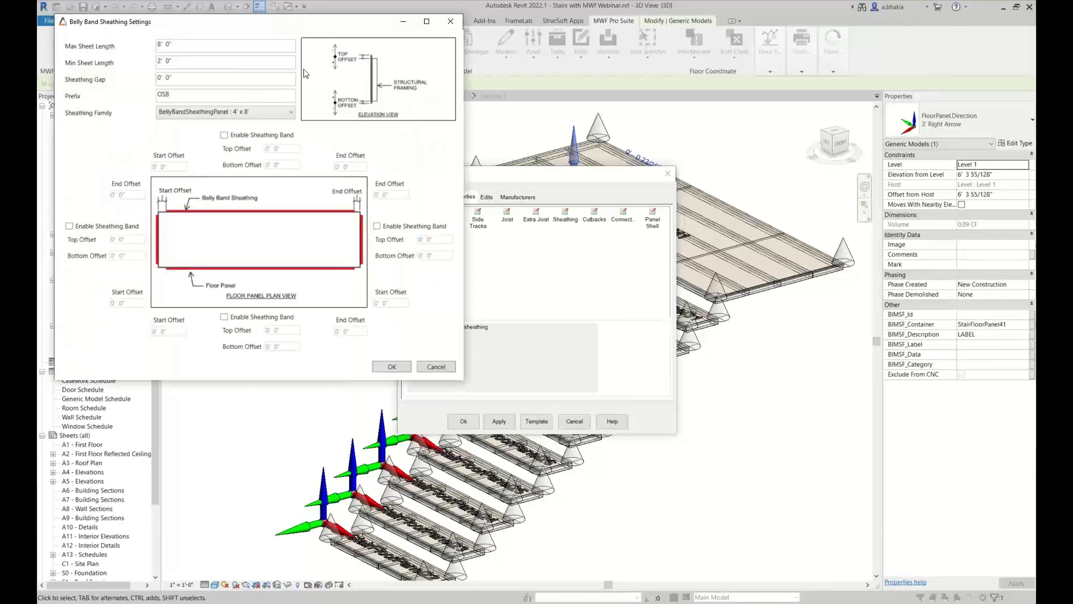
pyautogui.moveTo(336, 26); pyautogui.dragTo(631, 58)
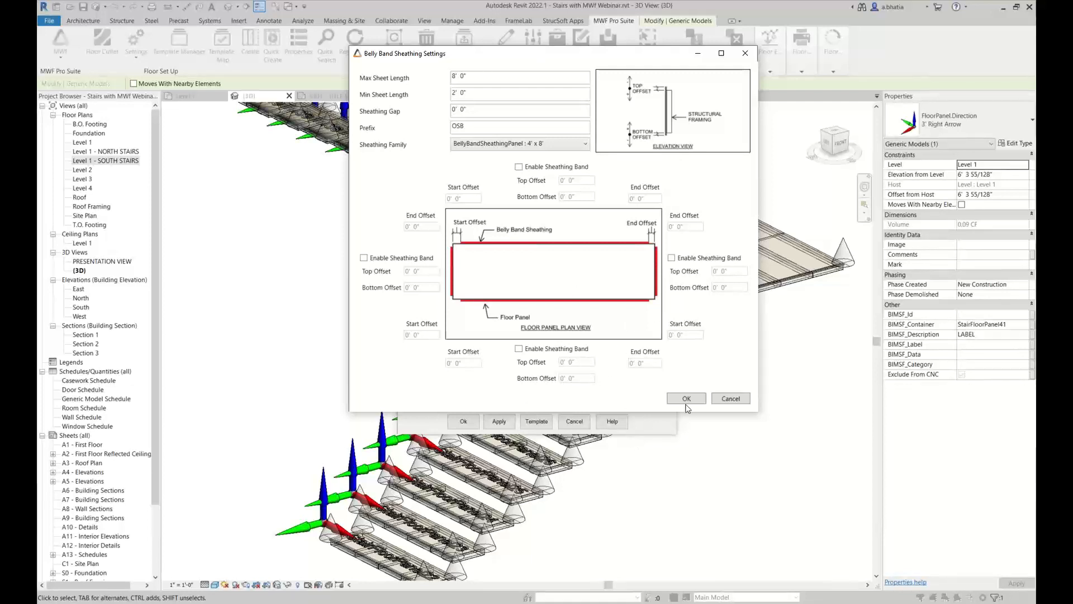
pyautogui.click(733, 402)
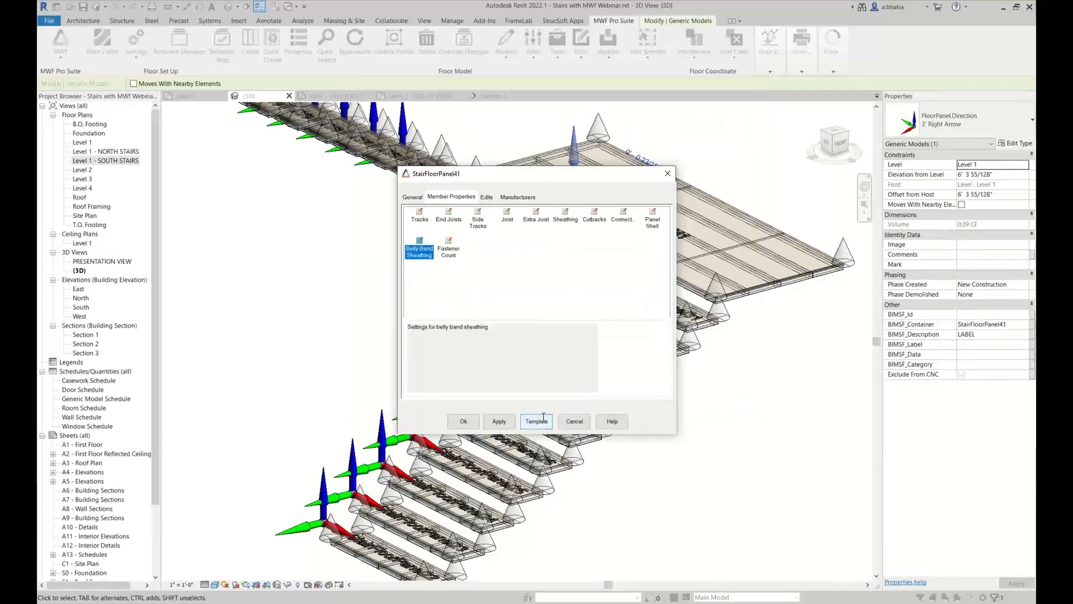
# Check the landing panel's Fastener Count, edits, manufacturer assignments and general naming settings, and close its properties
pyautogui.click(447, 251)
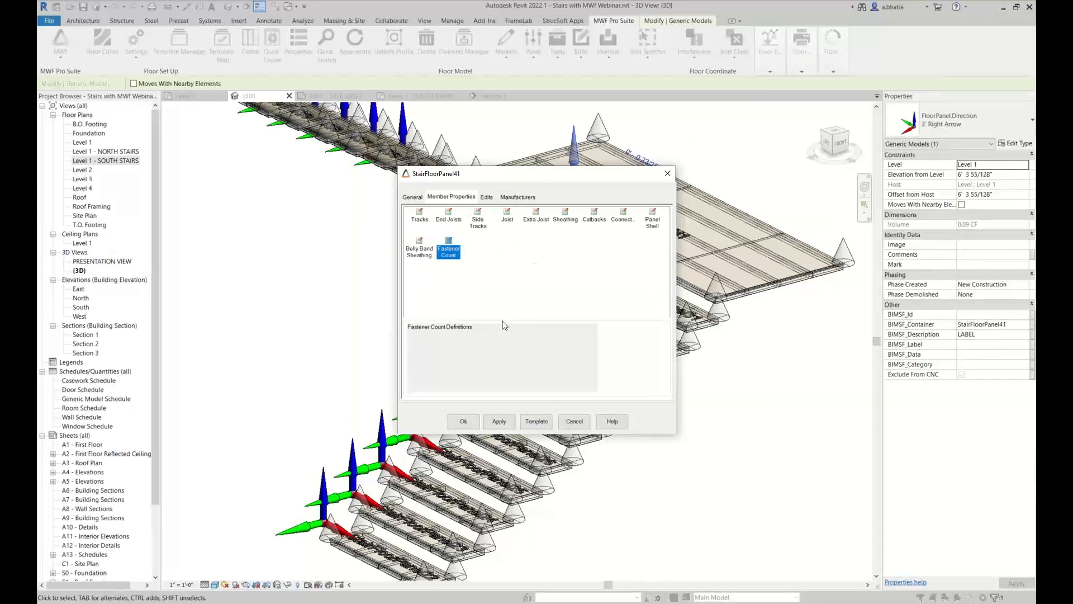
pyautogui.click(486, 197)
pyautogui.click(514, 199)
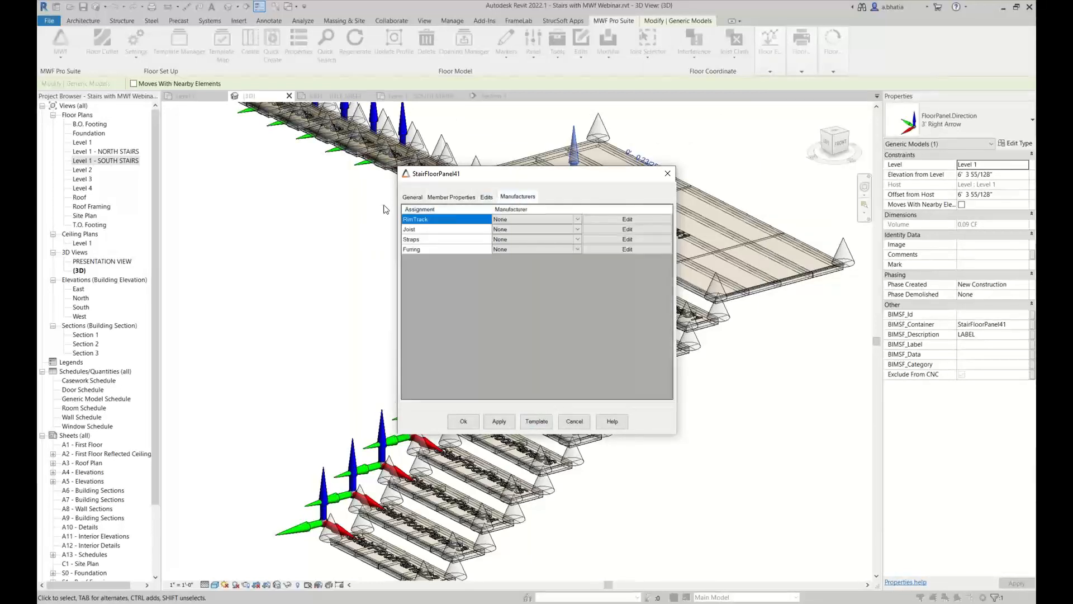
pyautogui.click(413, 198)
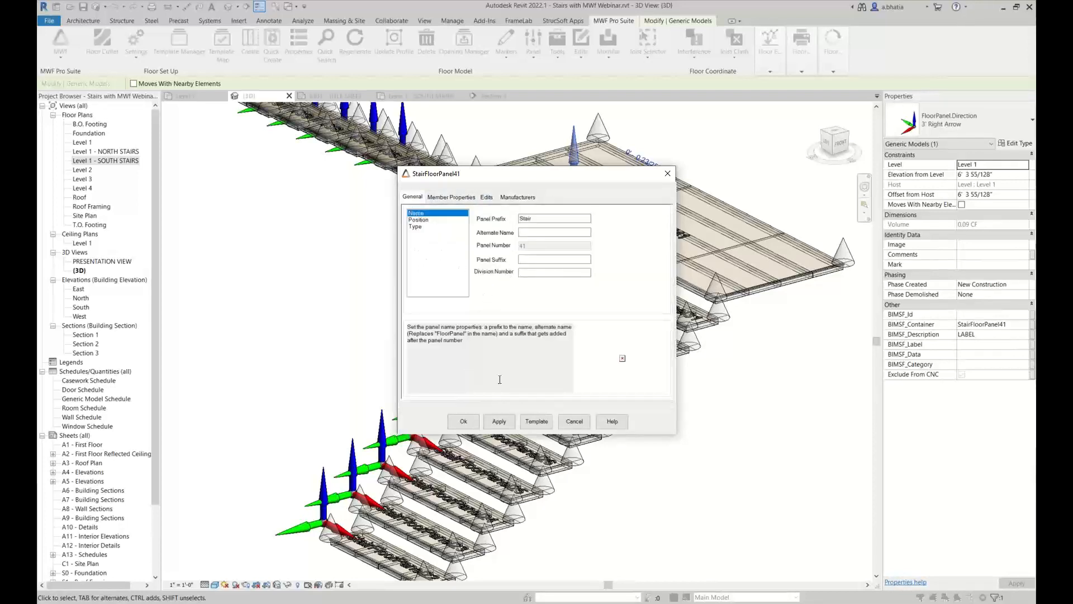
pyautogui.click(463, 422)
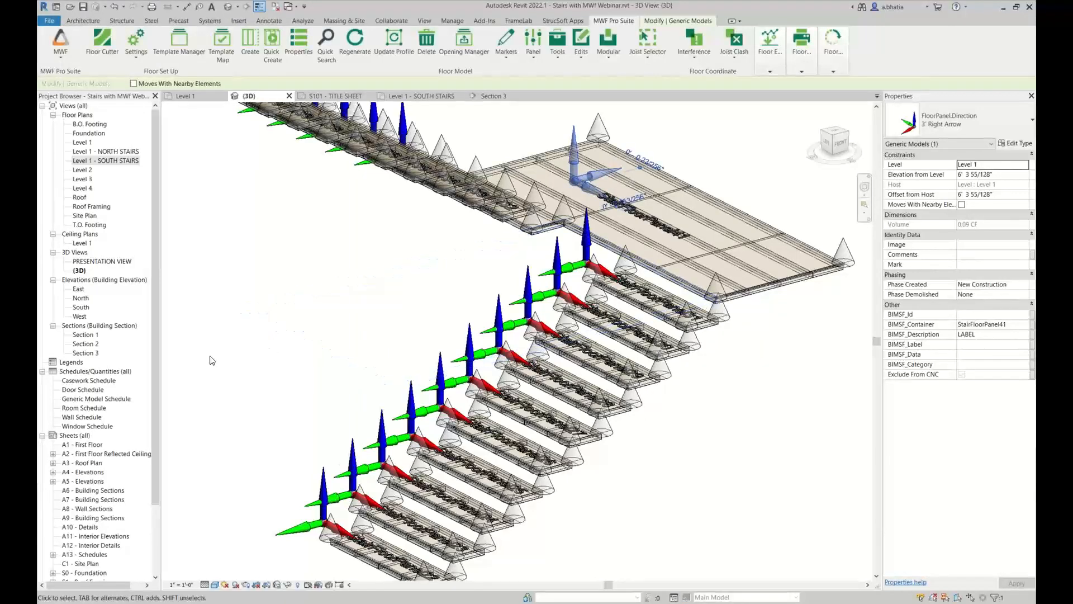
# Turn on the Stairs category in the 3D view's visibility overrides and dismiss the save reminder without saving
pyautogui.scroll(-3, 335, 358)
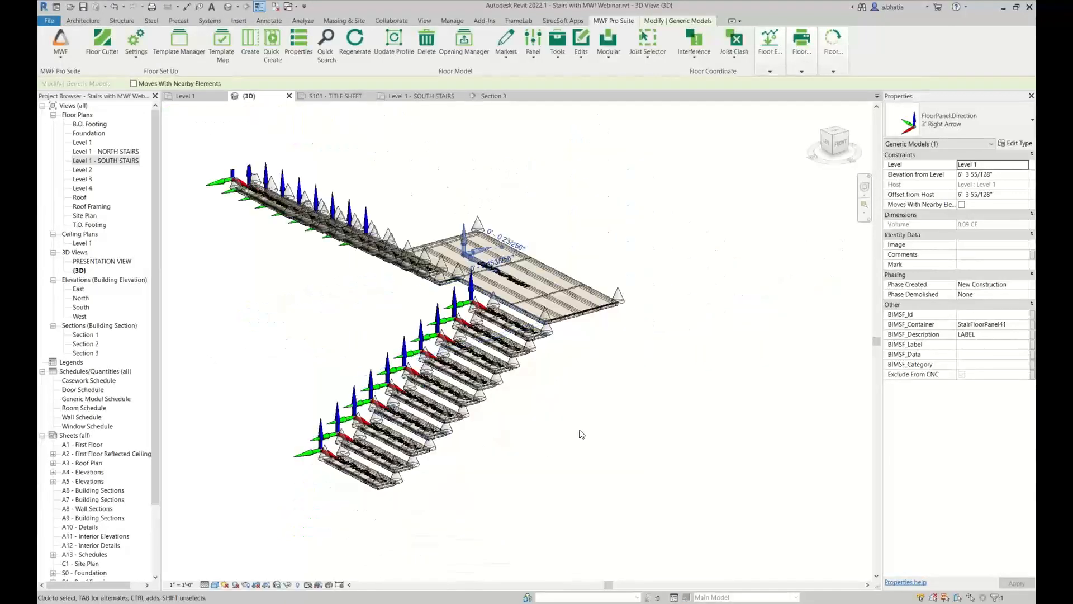
pyautogui.moveTo(581, 433); pyautogui.dragTo(635, 447, button='middle')
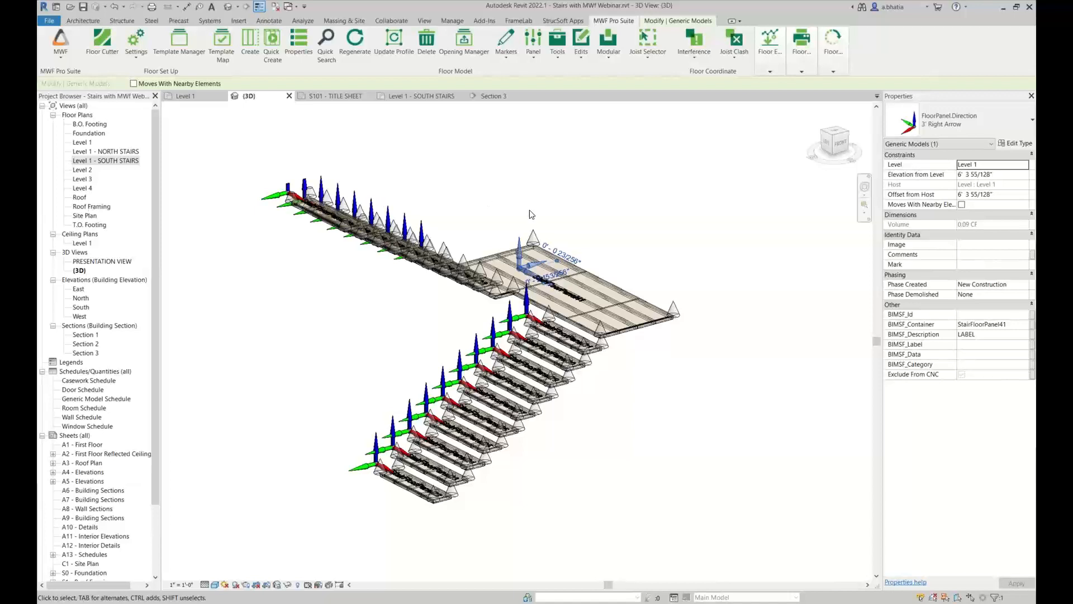
pyautogui.click(323, 510)
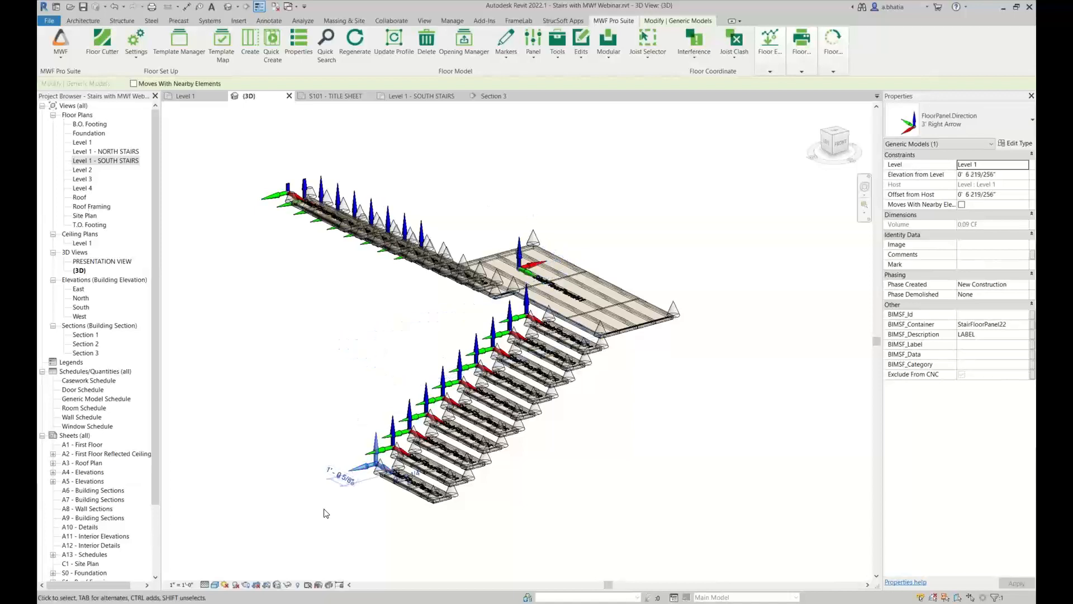
pyautogui.press('v')
pyautogui.press('g')
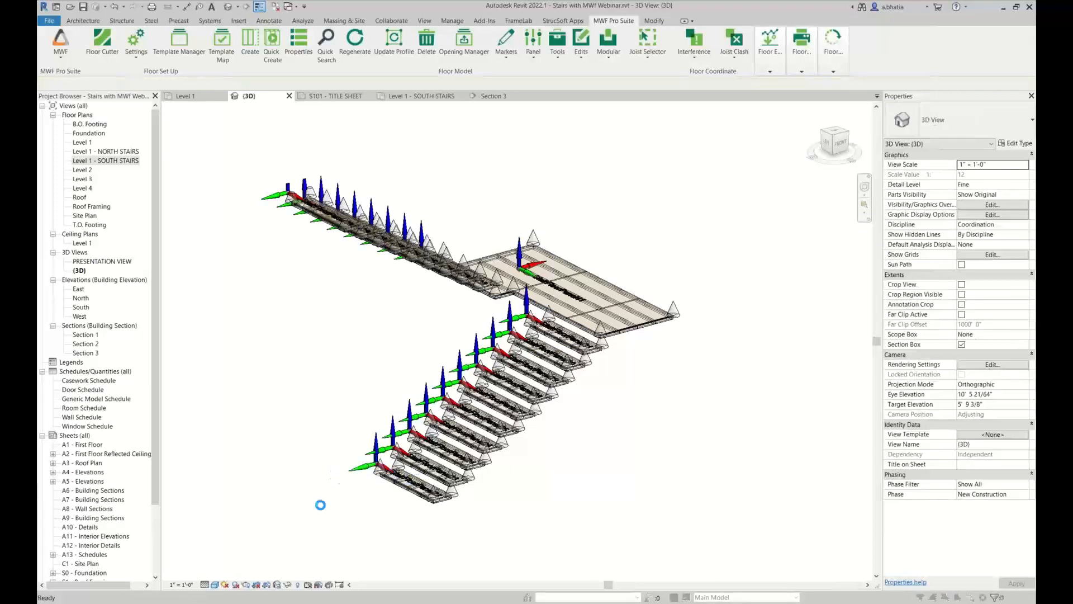
pyautogui.click(429, 359)
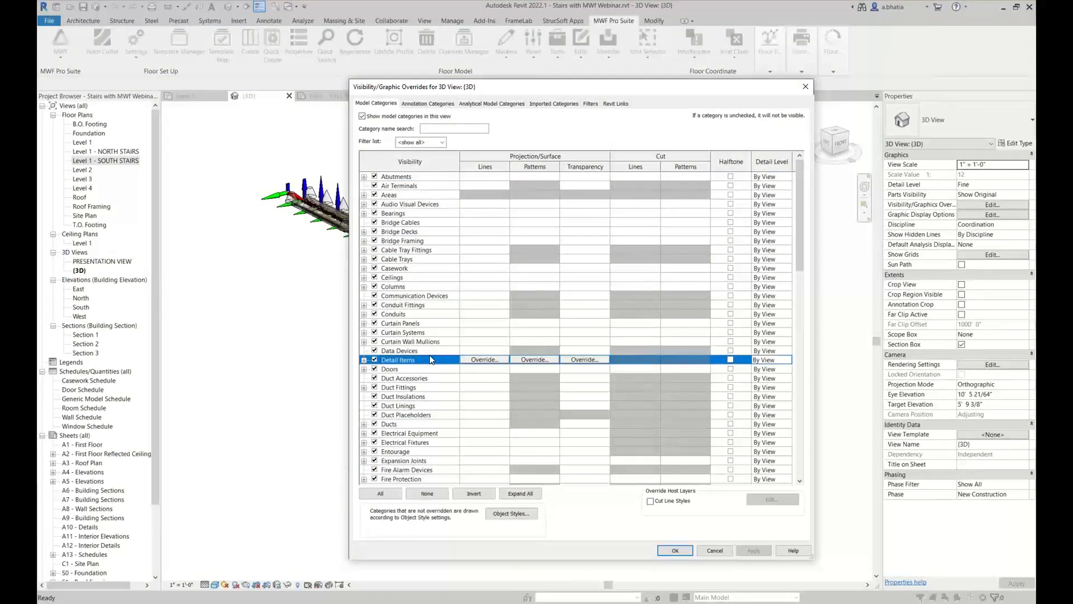
pyautogui.press('s')
pyautogui.scroll(-5, 429, 355)
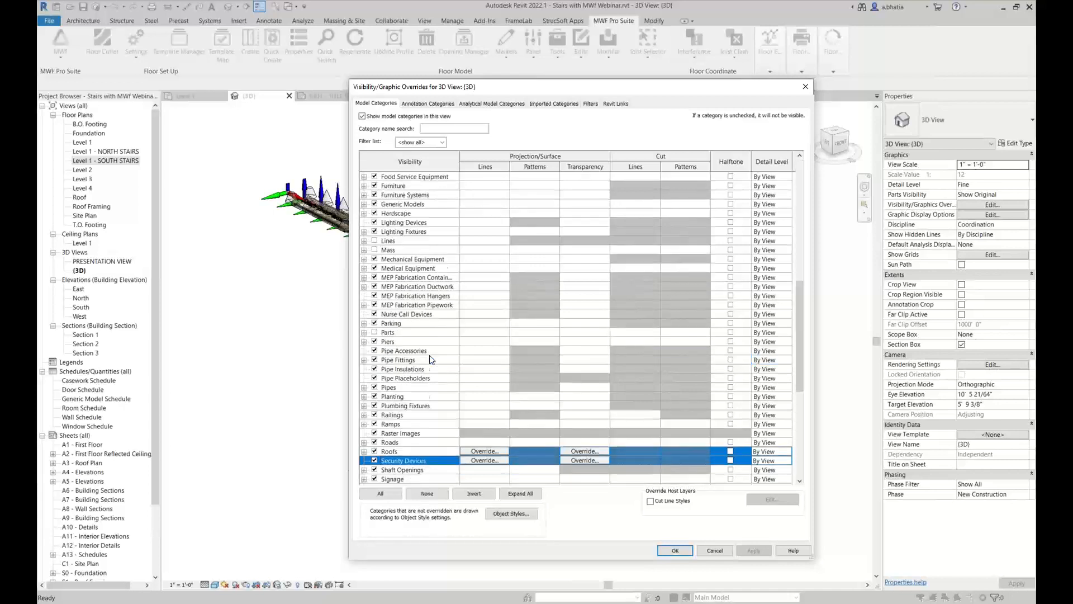
pyautogui.click(374, 406)
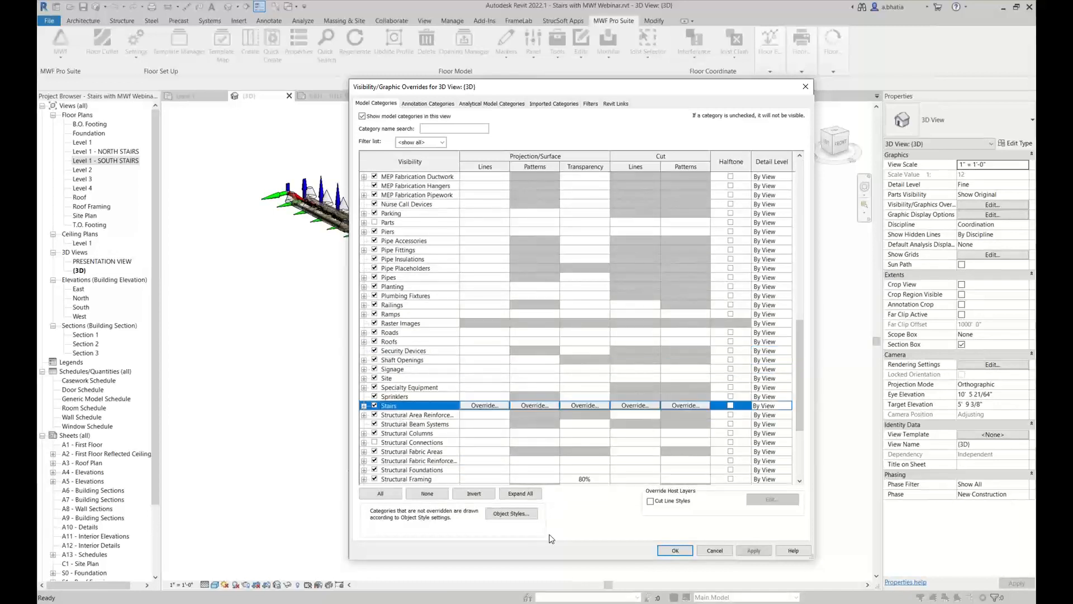
pyautogui.click(675, 550)
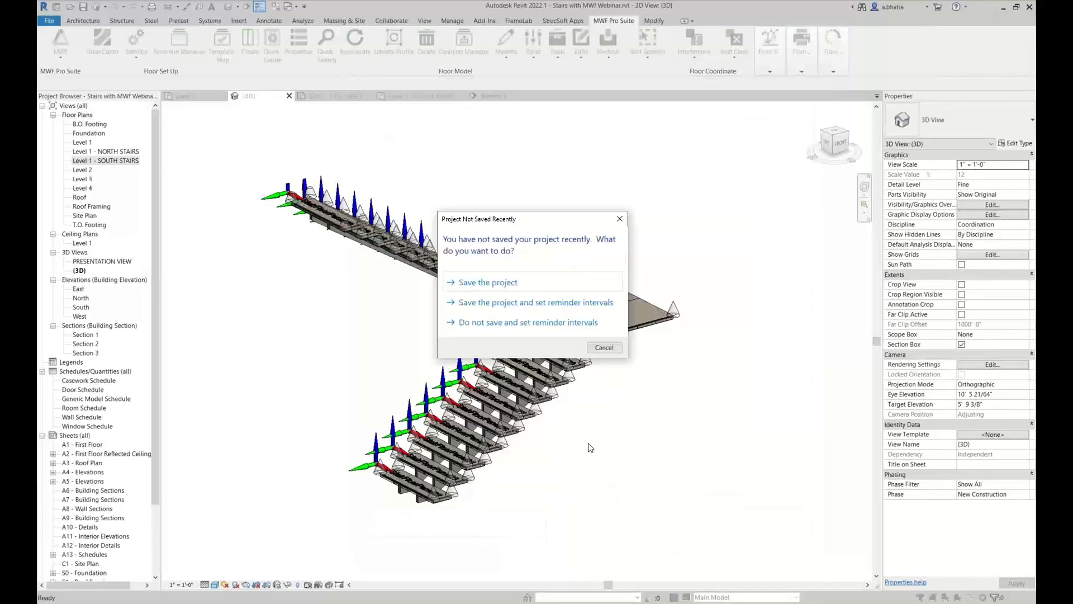
pyautogui.click(612, 348)
# Select the stair and disable Middle Support in its Steel Pan Stair type properties
pyautogui.scroll(6, 553, 349)
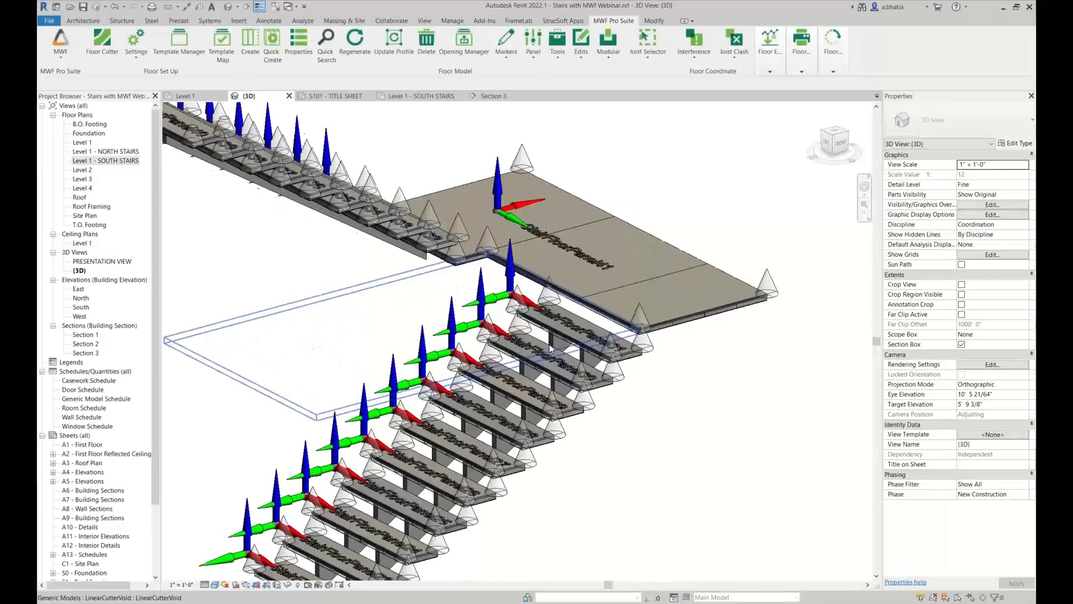
pyautogui.click(543, 344)
pyautogui.click(1016, 143)
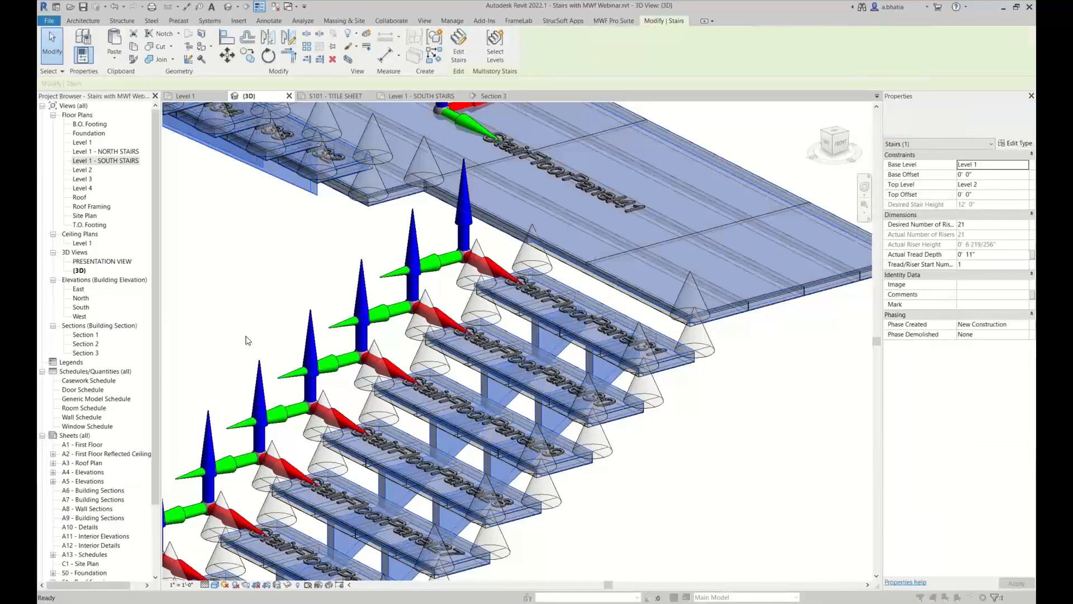
pyautogui.scroll(-1, 551, 293)
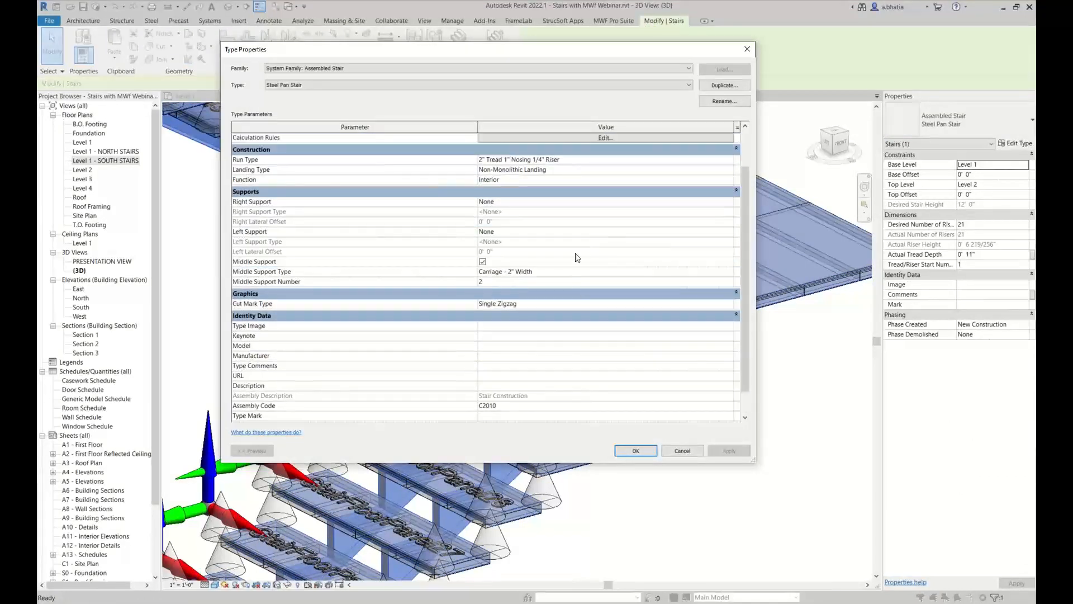
pyautogui.click(482, 262)
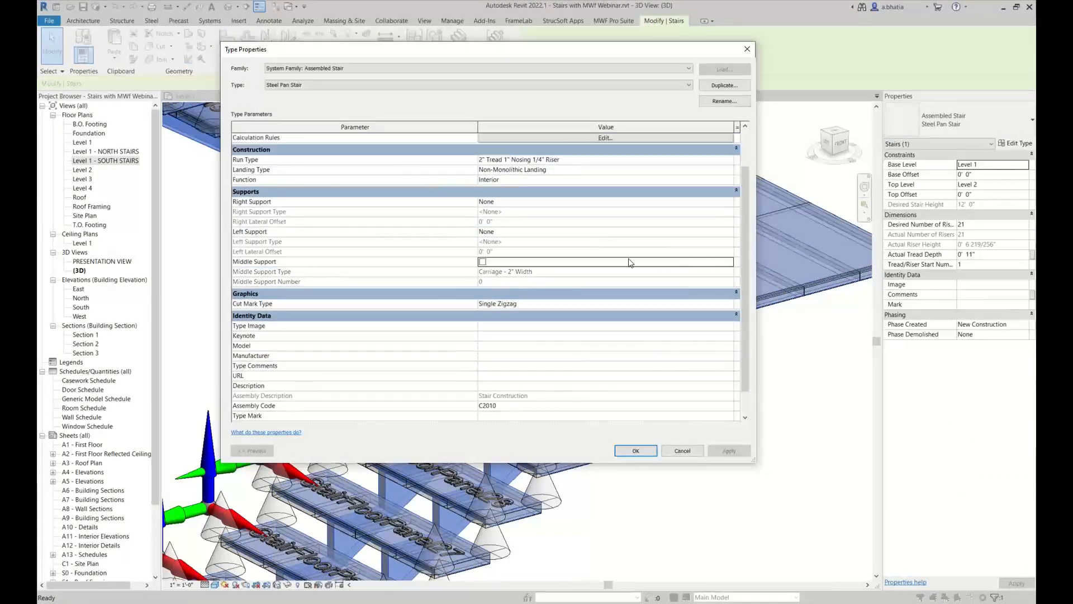
# Set the stair type's Right Support to Stringer (Closed) and inspect the dimensions of the Stringer - 2" Width support type
pyautogui.click(729, 206)
pyautogui.click(728, 206)
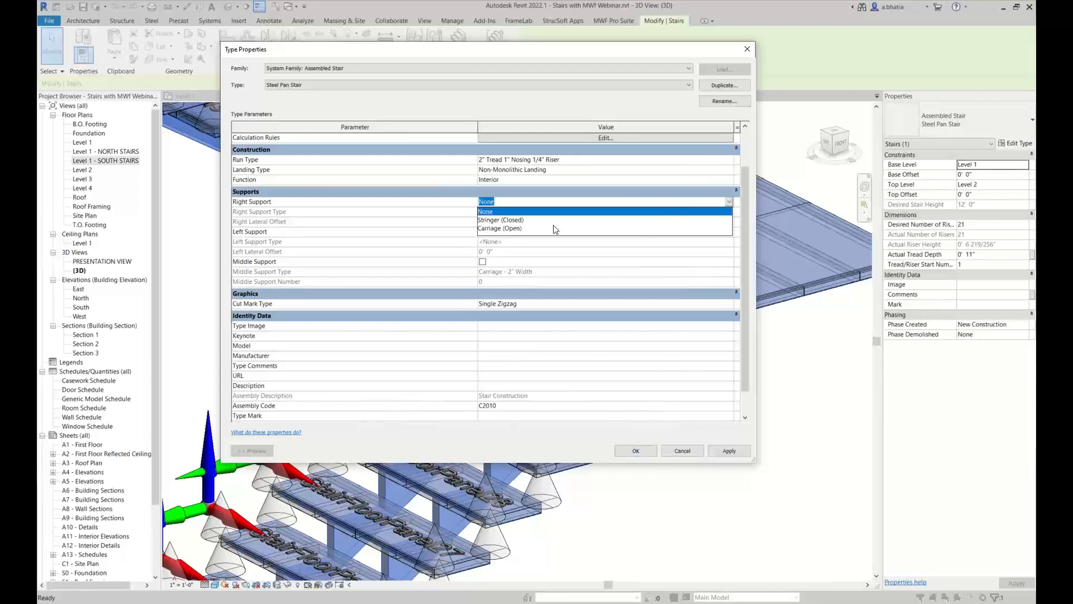
pyautogui.click(522, 217)
pyautogui.click(725, 212)
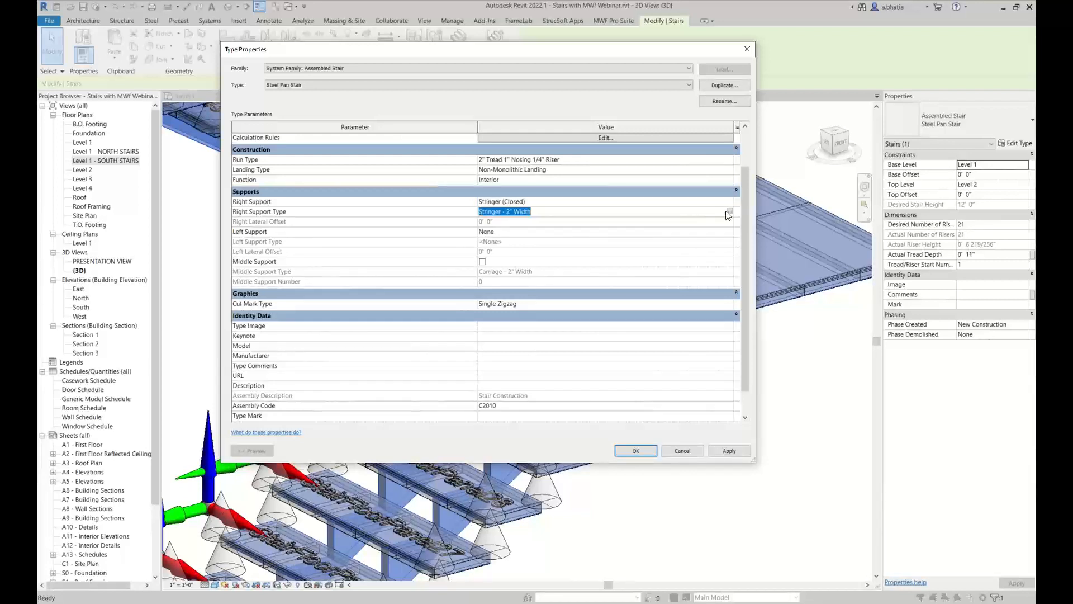
pyautogui.click(729, 211)
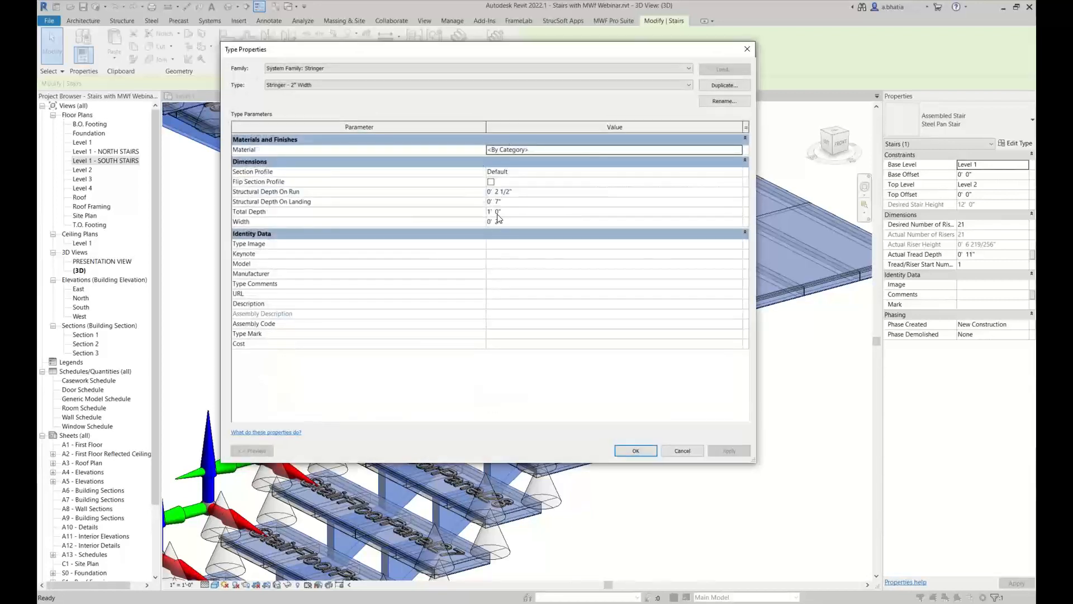
pyautogui.click(684, 452)
# Set the Steel Pan Stair type's Left Support to Stringer (Closed) and apply the type changes to the stair
pyautogui.click(622, 229)
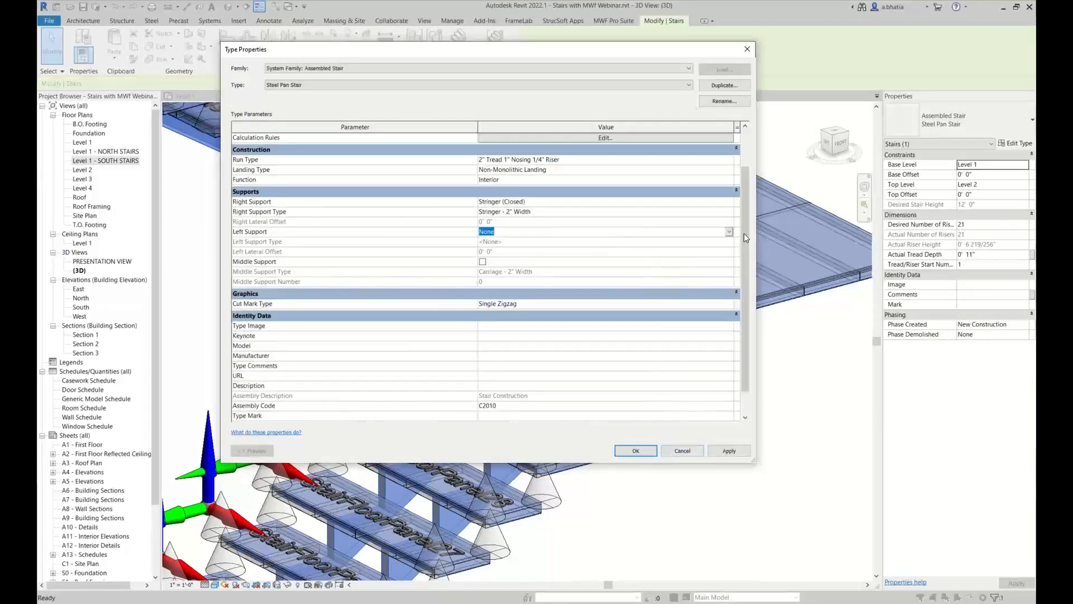
pyautogui.click(729, 231)
pyautogui.click(569, 251)
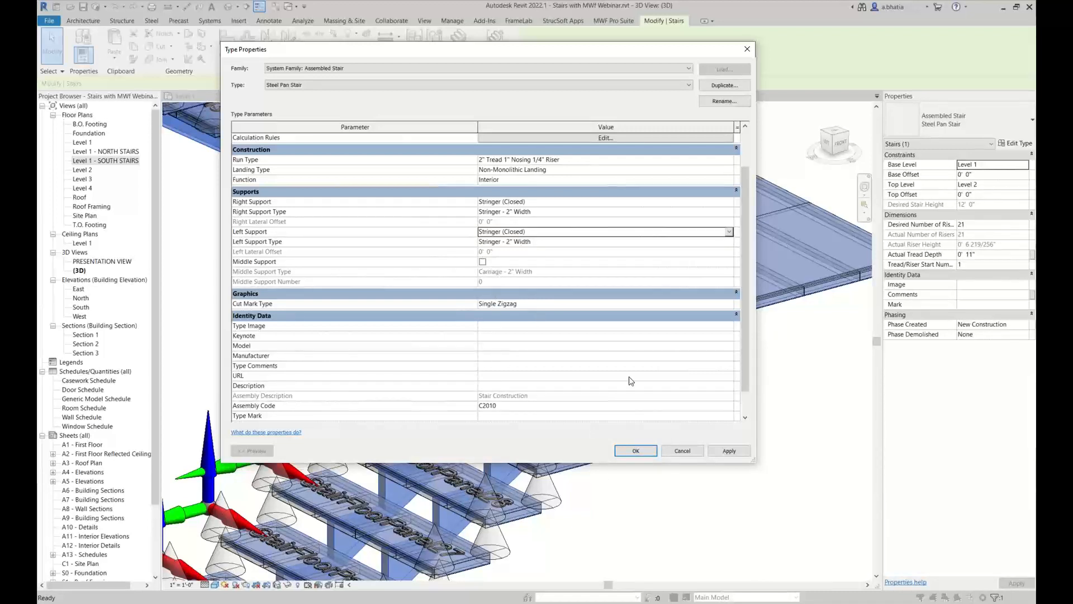
pyautogui.click(645, 455)
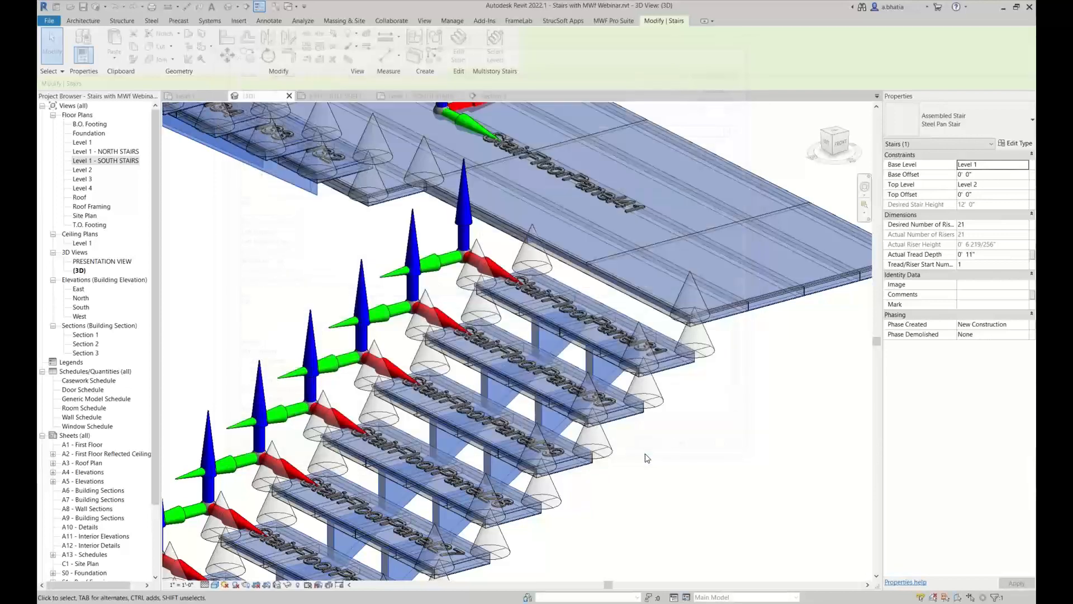
pyautogui.scroll(3, 645, 453)
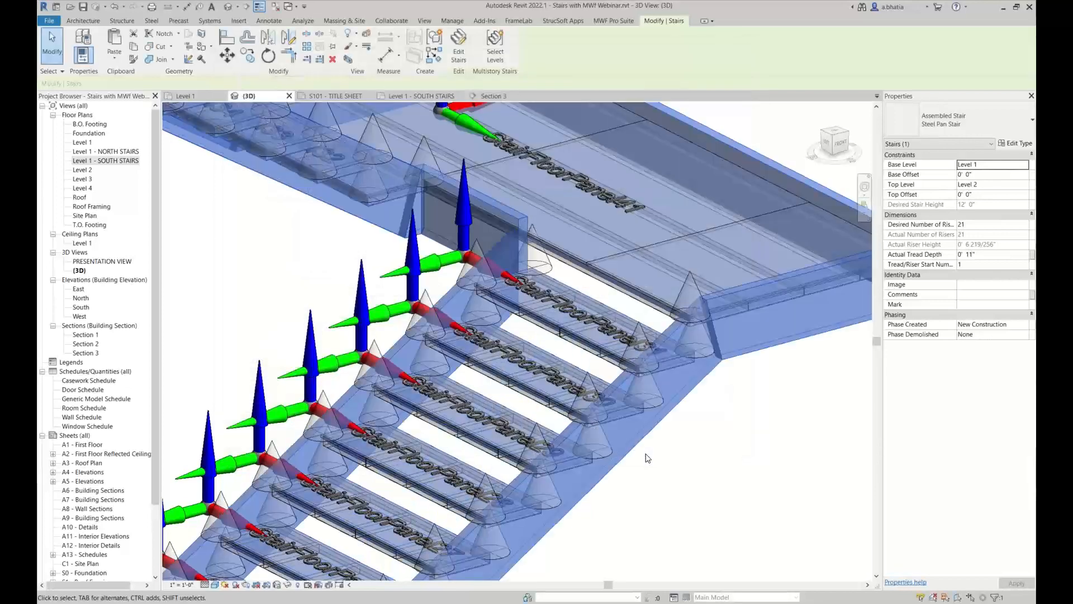
pyautogui.scroll(-4, 704, 430)
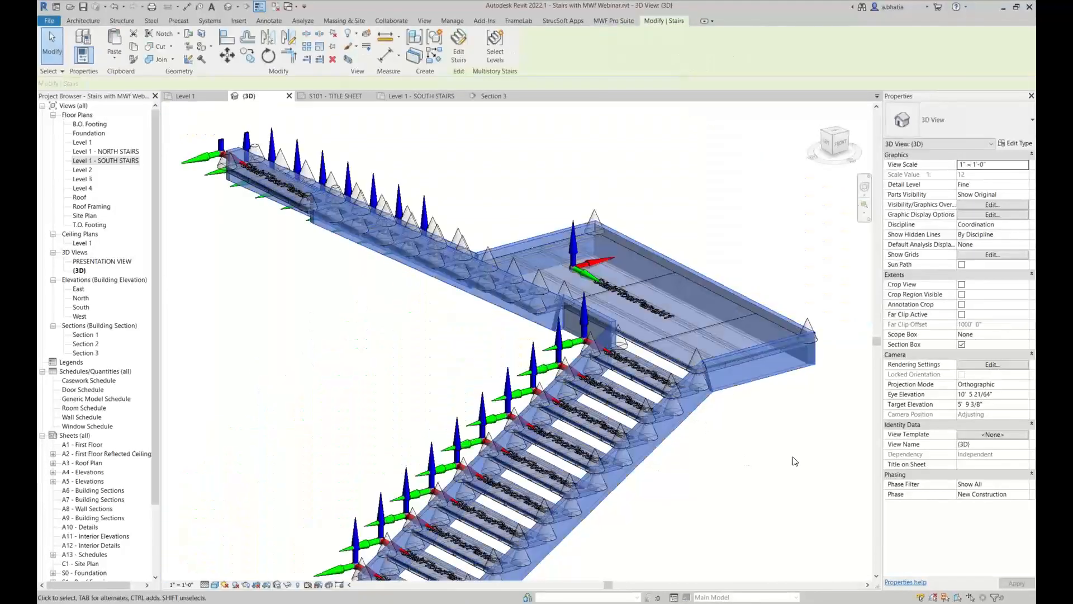
# Examine the stair's side stringers at the foot of the lower flight, the landing, and the tread framing from underneath
pyautogui.scroll(-4, 778, 509)
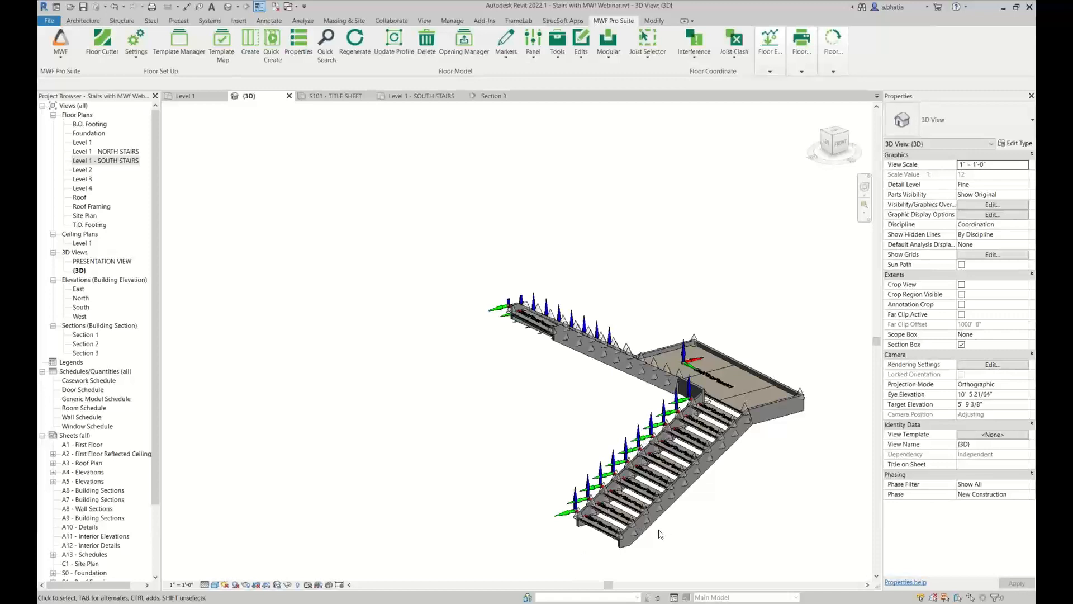
pyautogui.scroll(5, 658, 528)
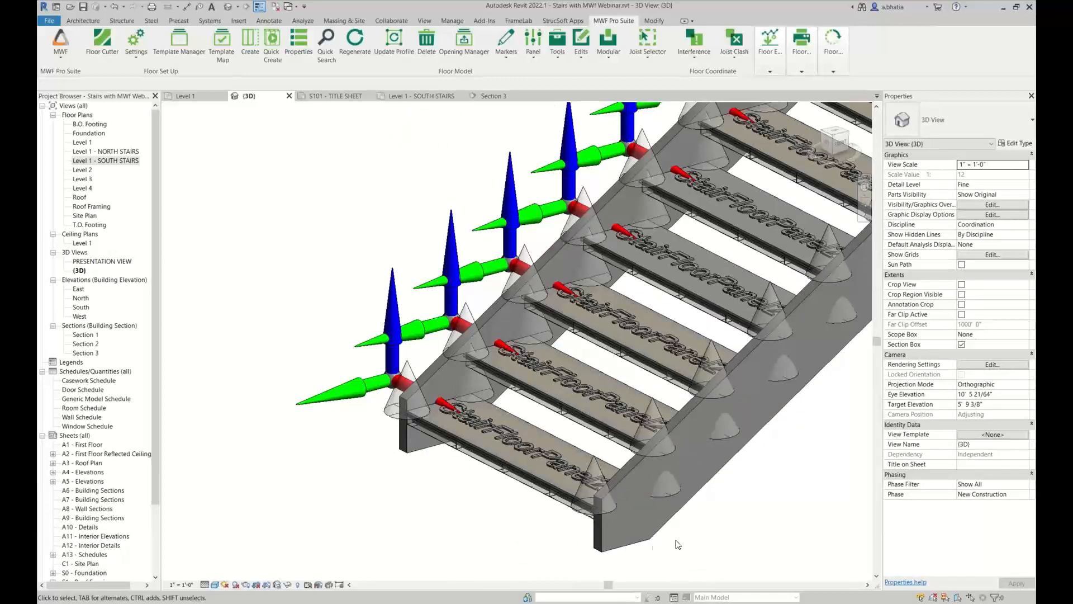
pyautogui.click(610, 532)
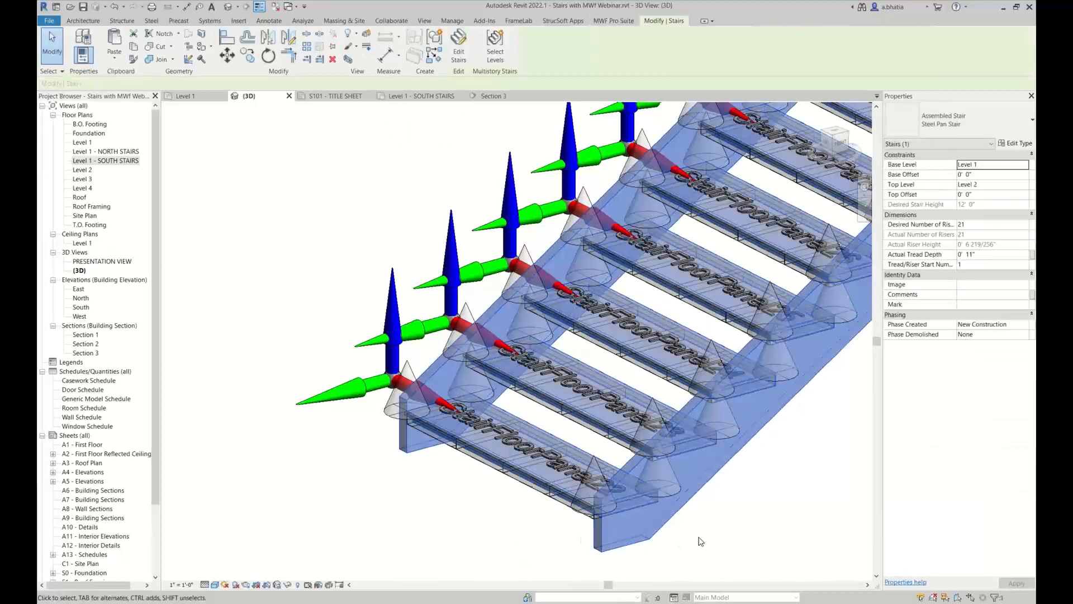
pyautogui.click(699, 536)
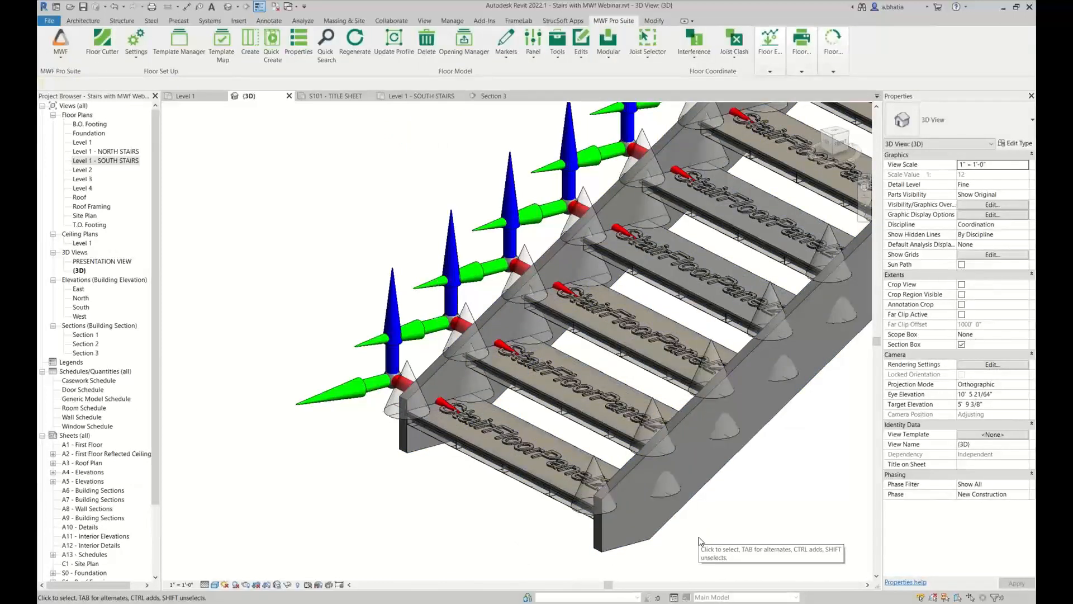
pyautogui.scroll(-5, 698, 536)
pyautogui.scroll(-4, 678, 518)
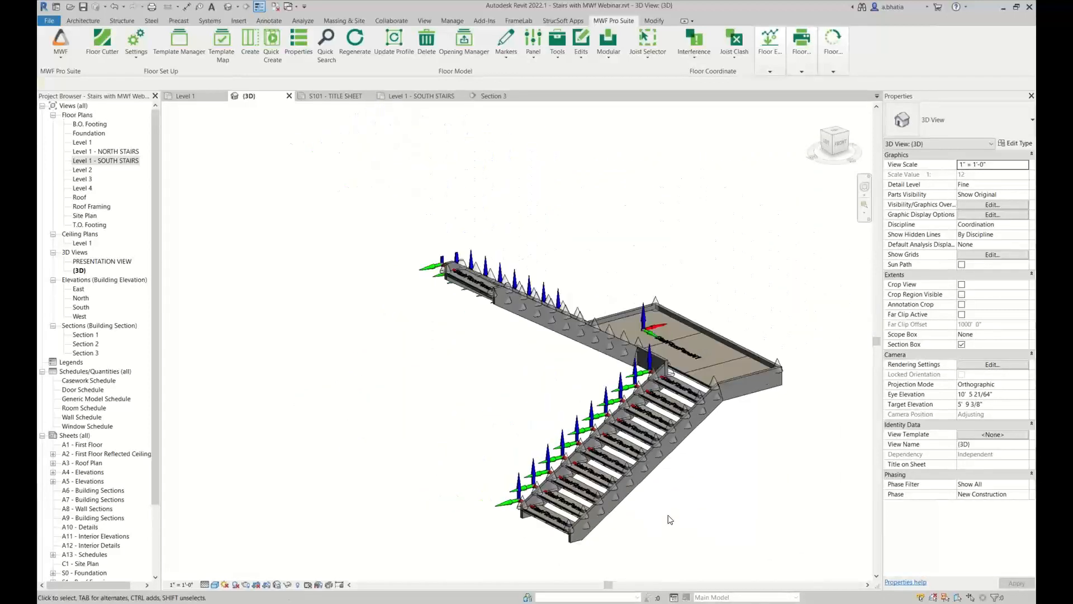
pyautogui.scroll(2, 670, 520)
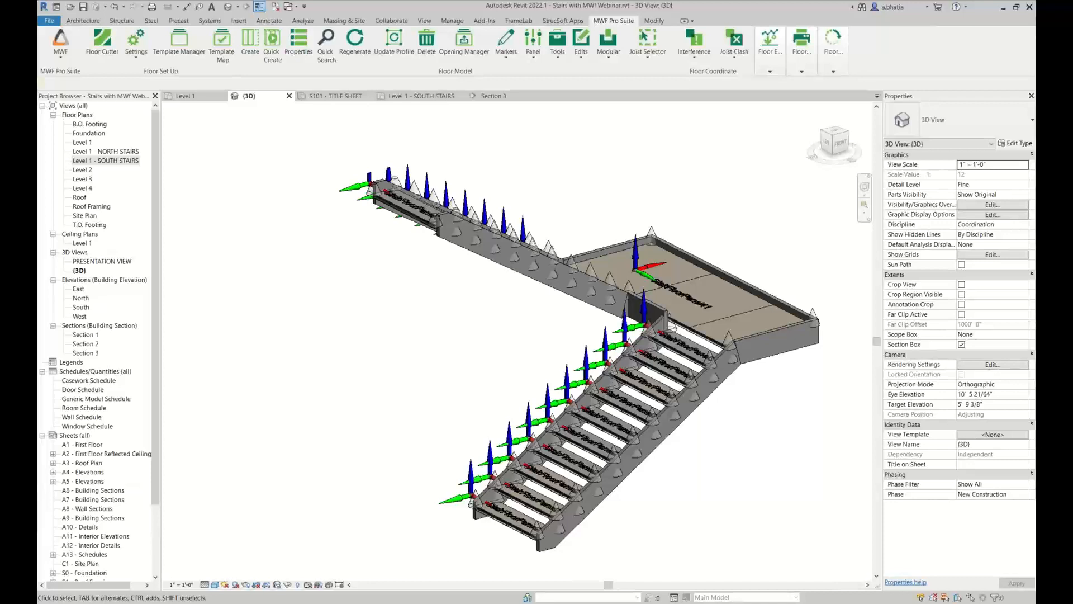
pyautogui.keyDown('shift'); pyautogui.moveTo(513, 336); pyautogui.dragTo(334, 483, button='middle'); pyautogui.keyUp('shift')
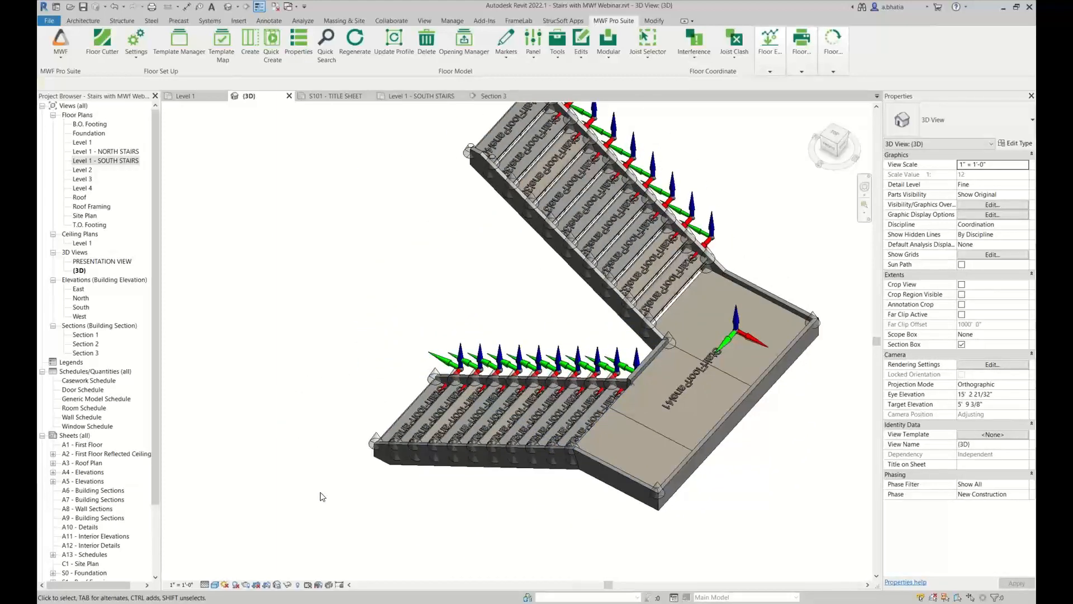
pyautogui.keyDown('shift'); pyautogui.moveTo(410, 511); pyautogui.dragTo(419, 151, button='middle'); pyautogui.keyUp('shift')
pyautogui.scroll(5, 585, 284)
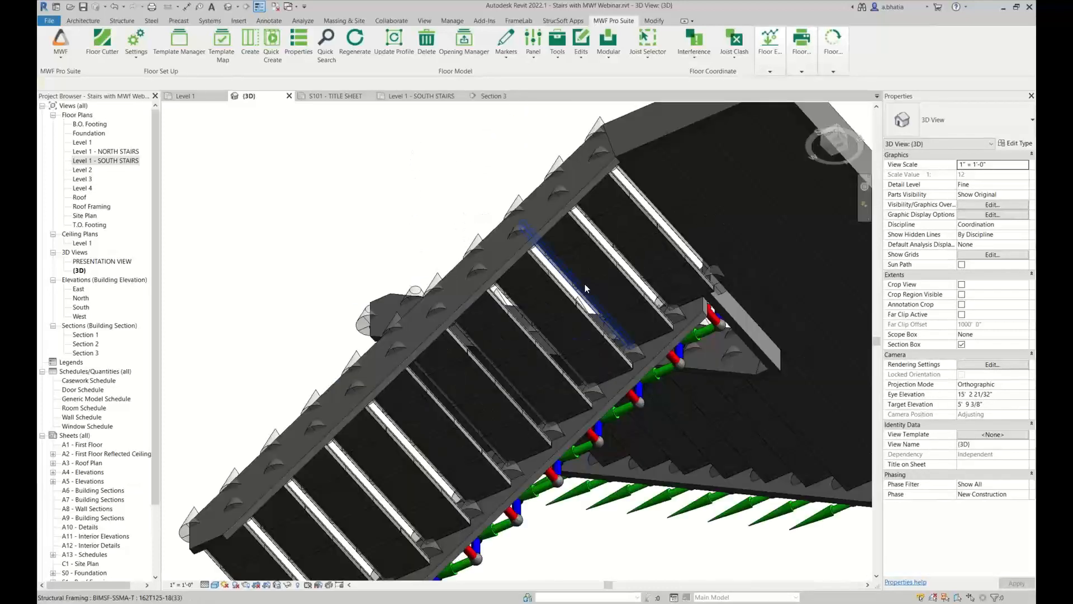